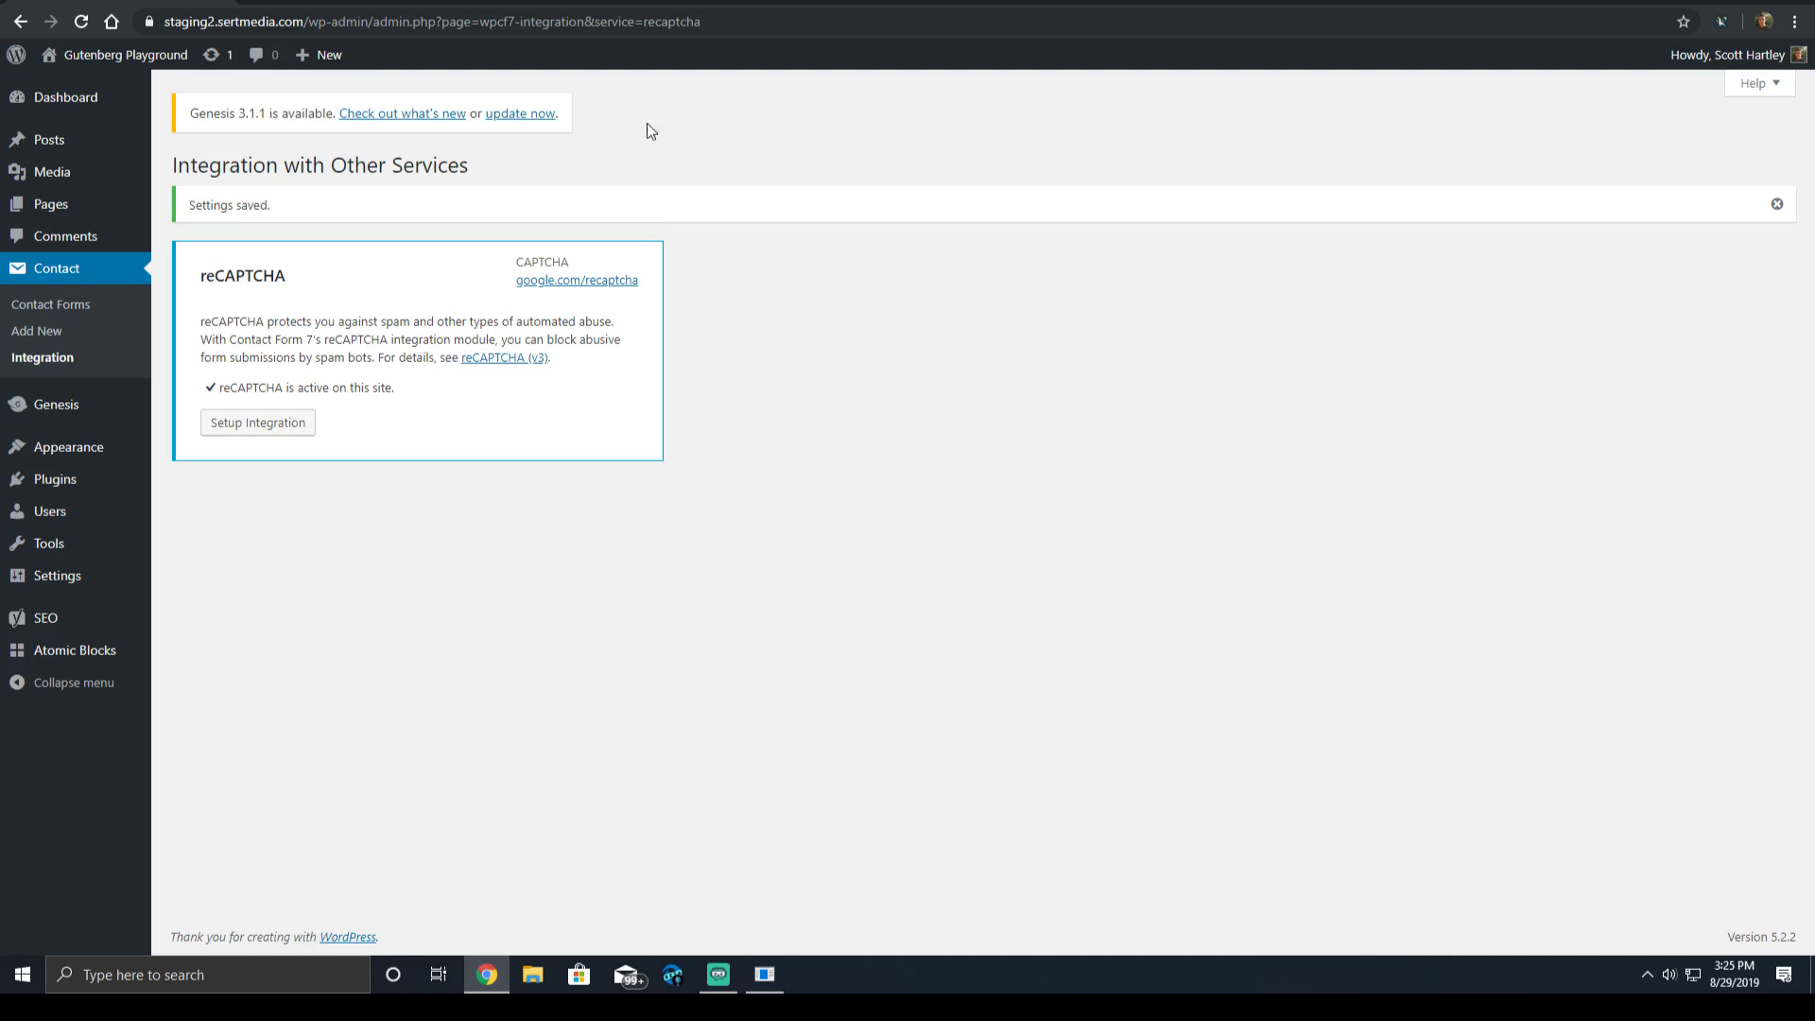
Open the WordPress dashboard and view the Gutenberg Playground homepage in the other browser tab.
left_click(46, 111)
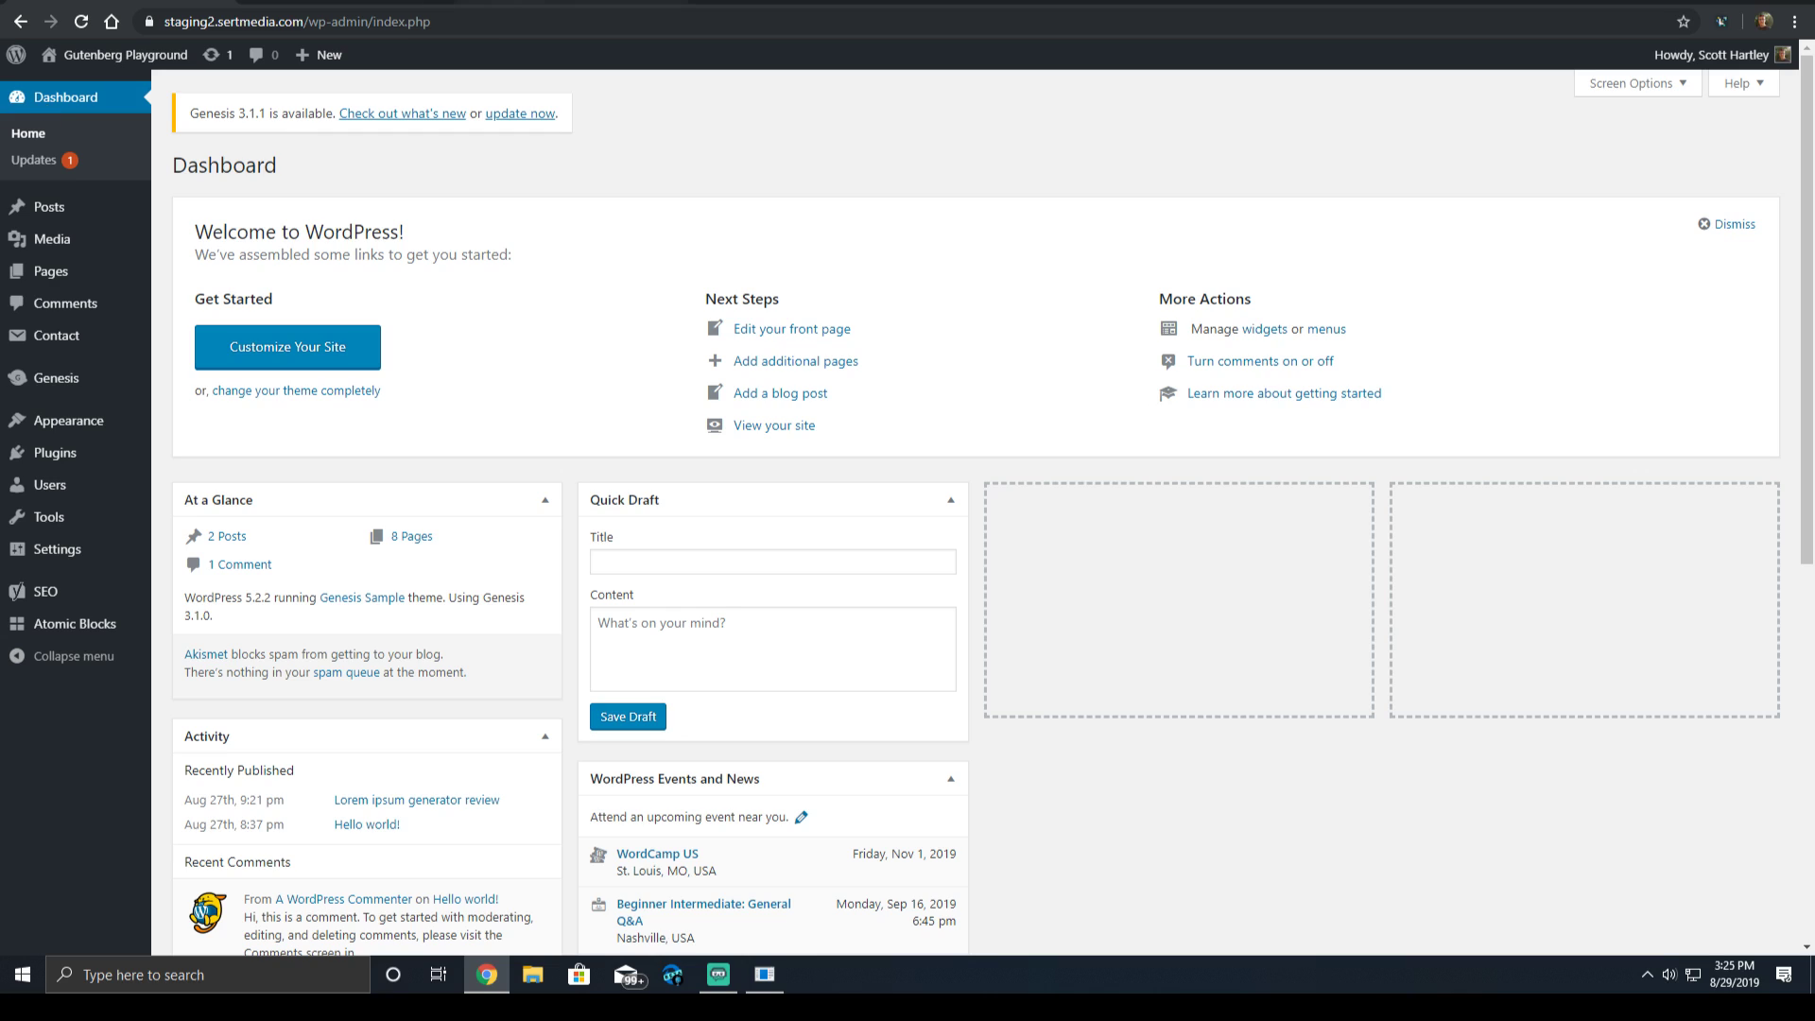
left_click(529, 3)
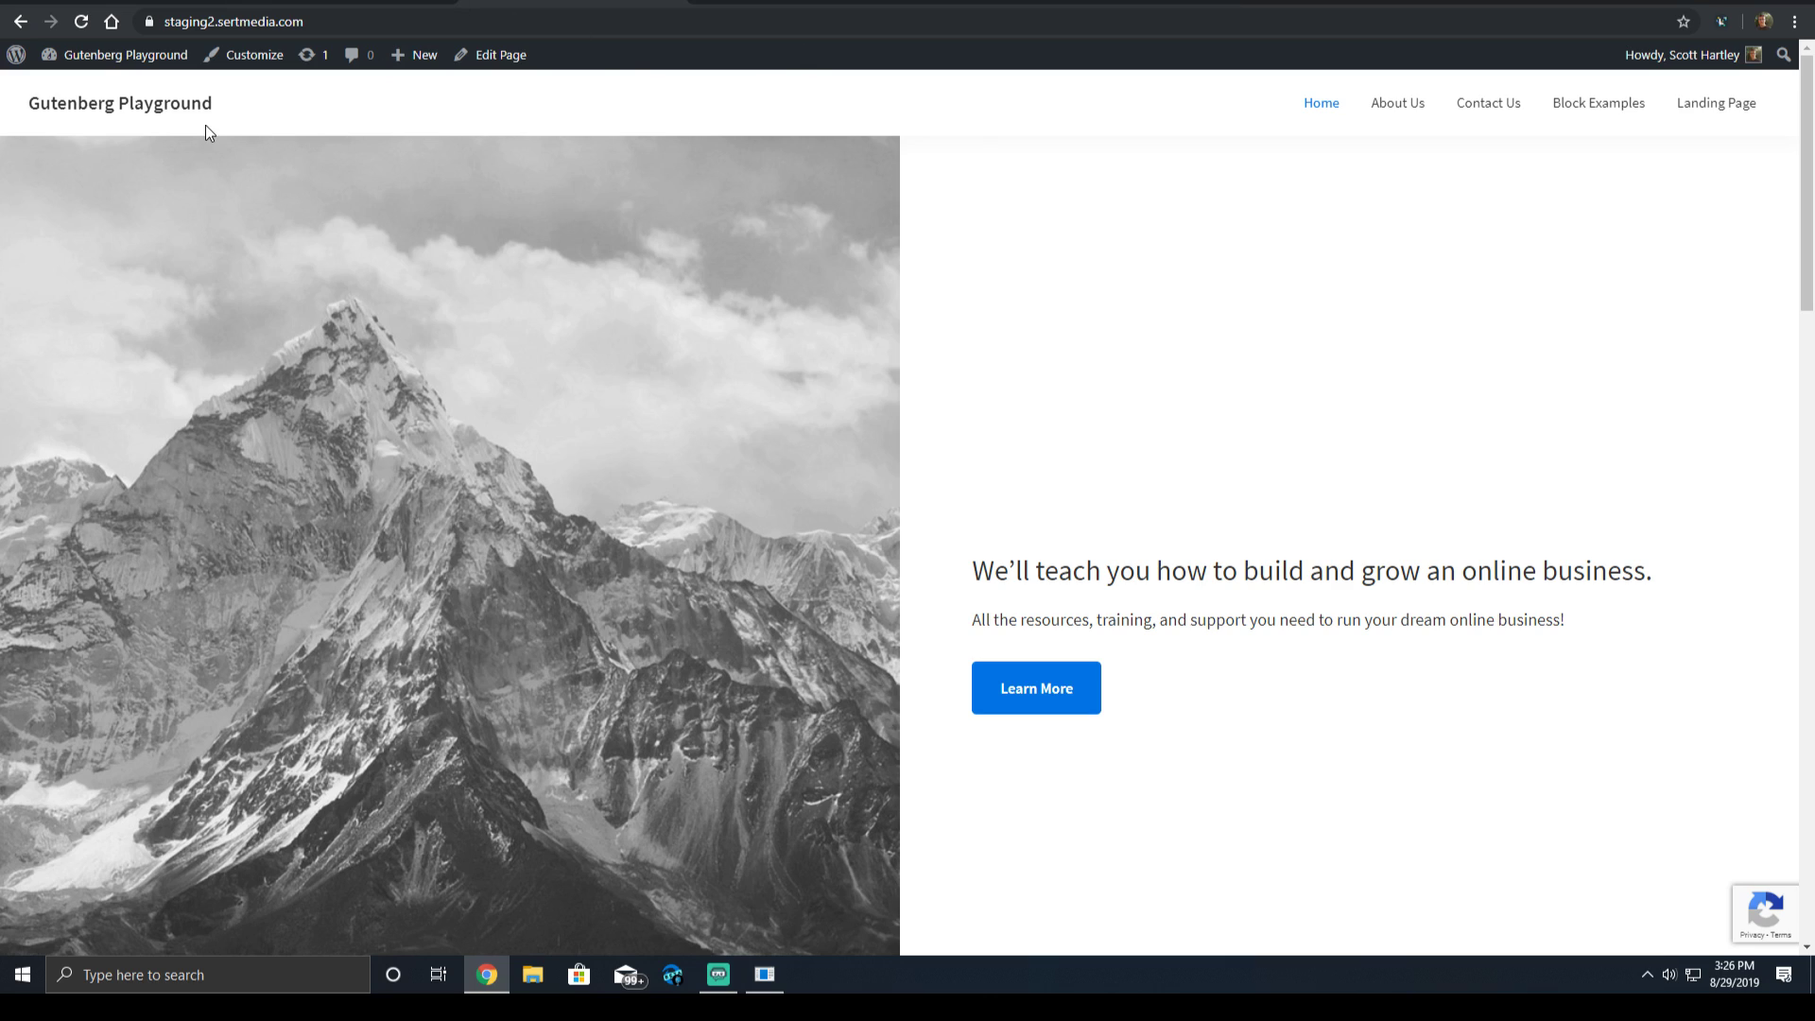
left_click(170, 5)
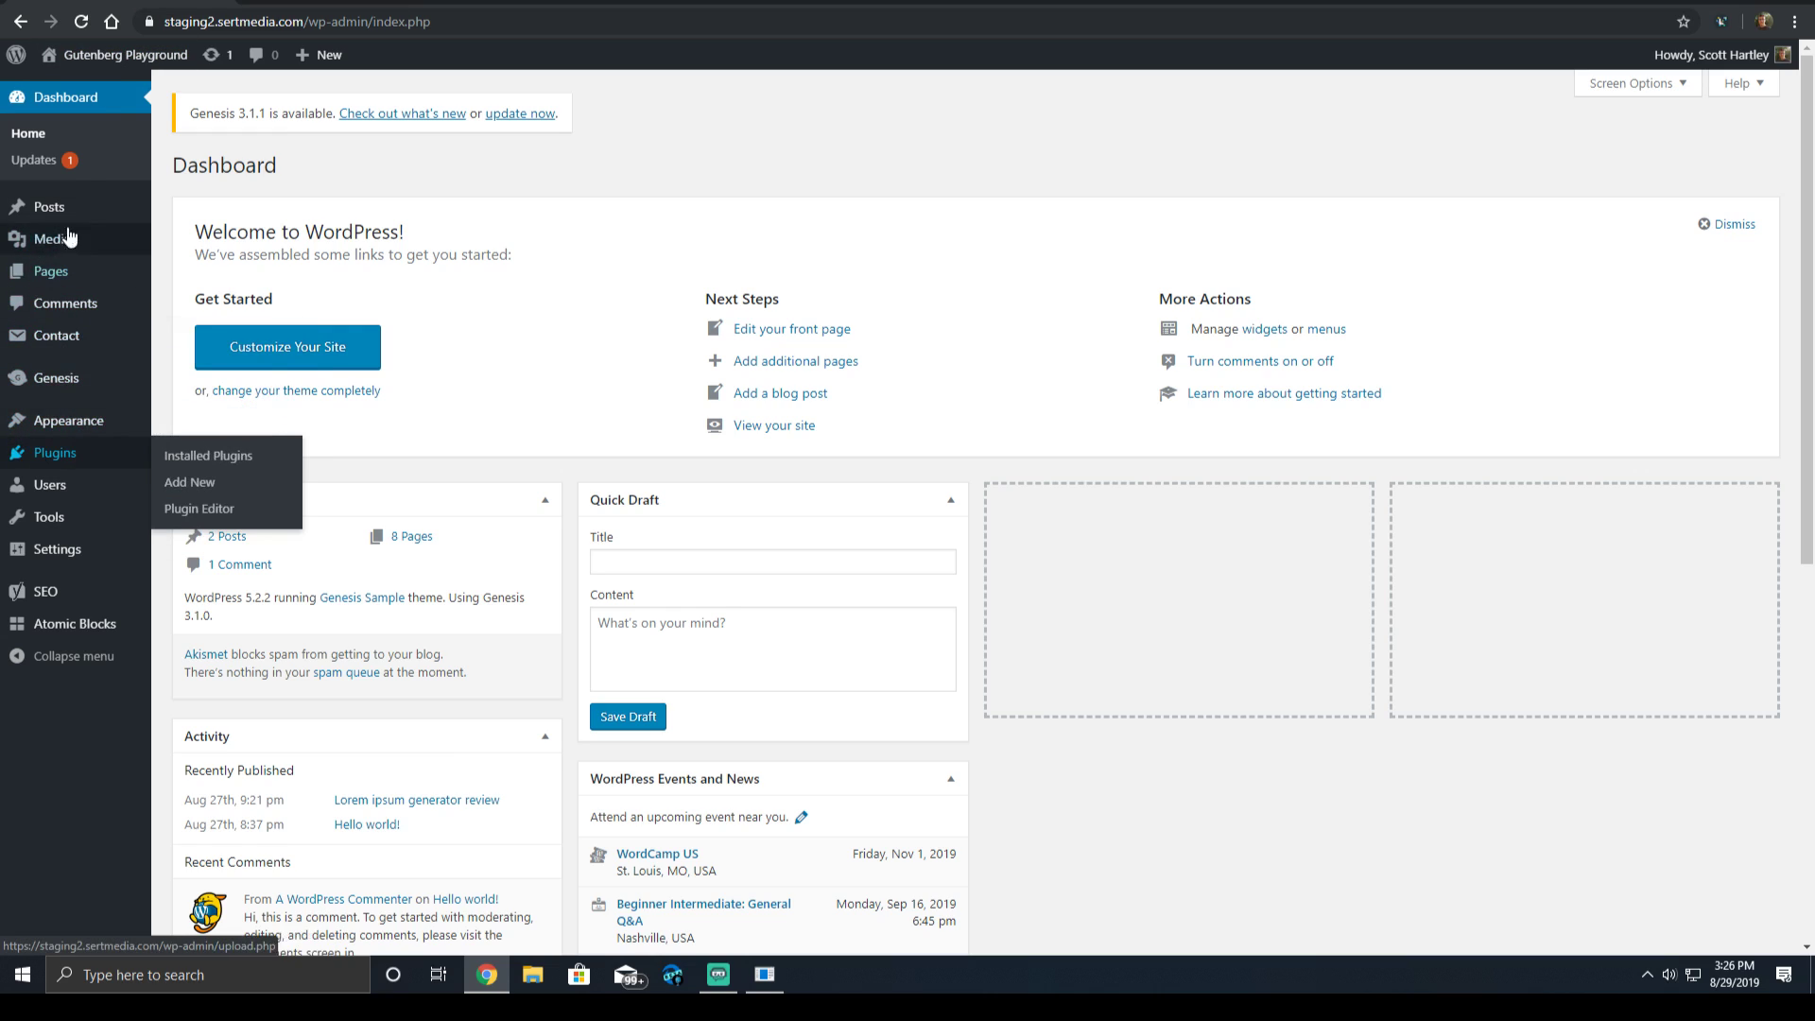
Review the site's installed plugins, down to WPForms Lite and Yoast SEO at the end of the list.
left_click(94, 458)
scroll(420, 442, "down", 3)
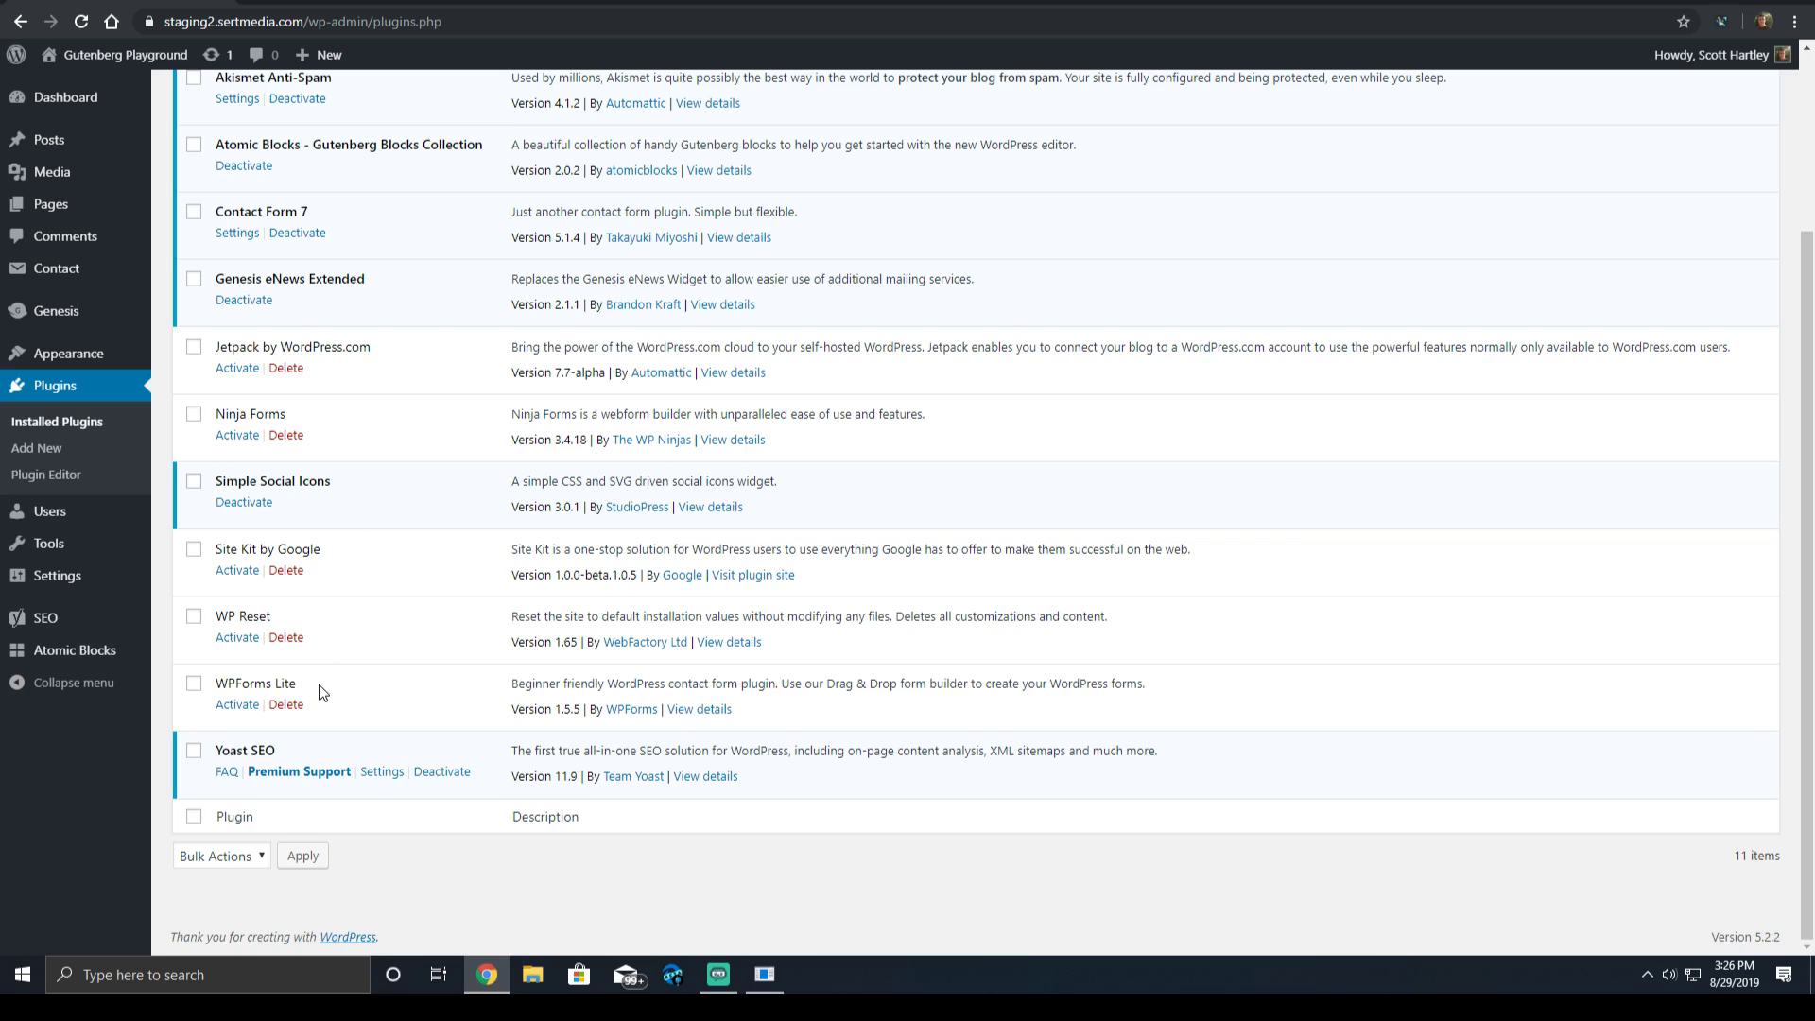
left_click_drag(320, 685, 227, 683)
triple_click(291, 743)
scroll(390, 605, "up", 1)
scroll(391, 606, "up", 3)
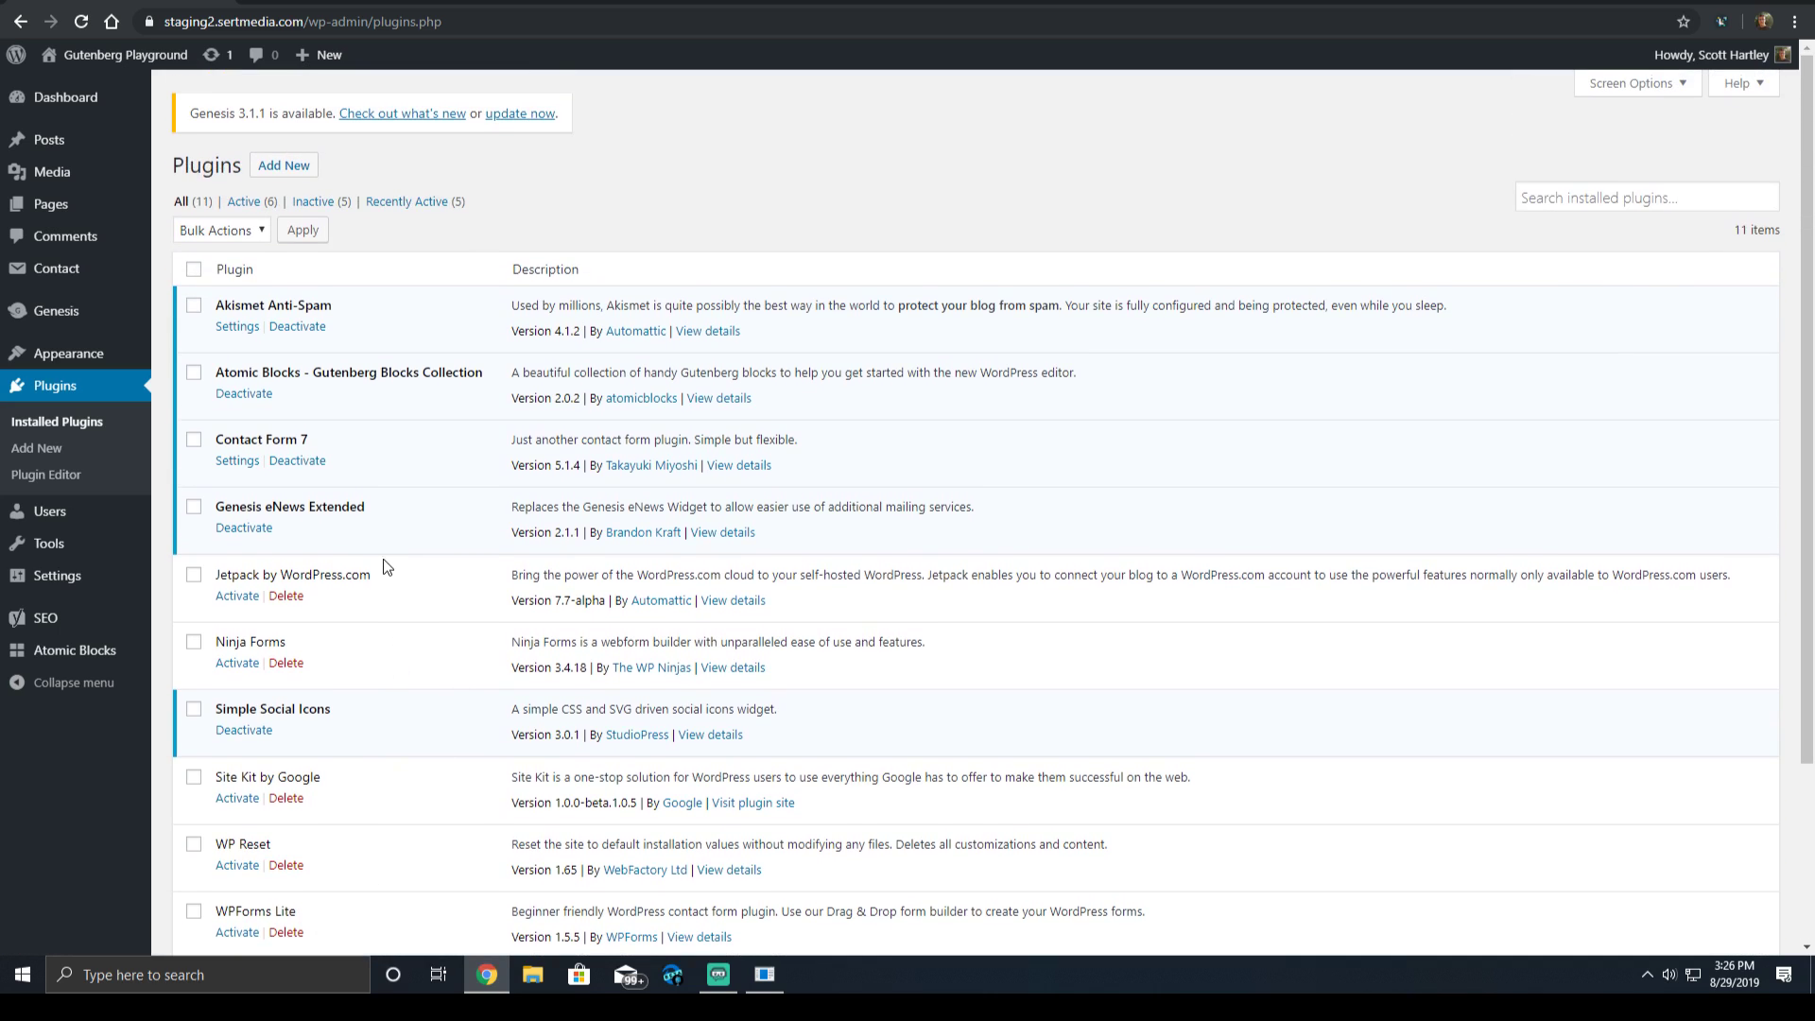
Switch to the GTmetrix report for staging2.sertmedia.com and review its PageSpeed recommendations.
left_click(724, 2)
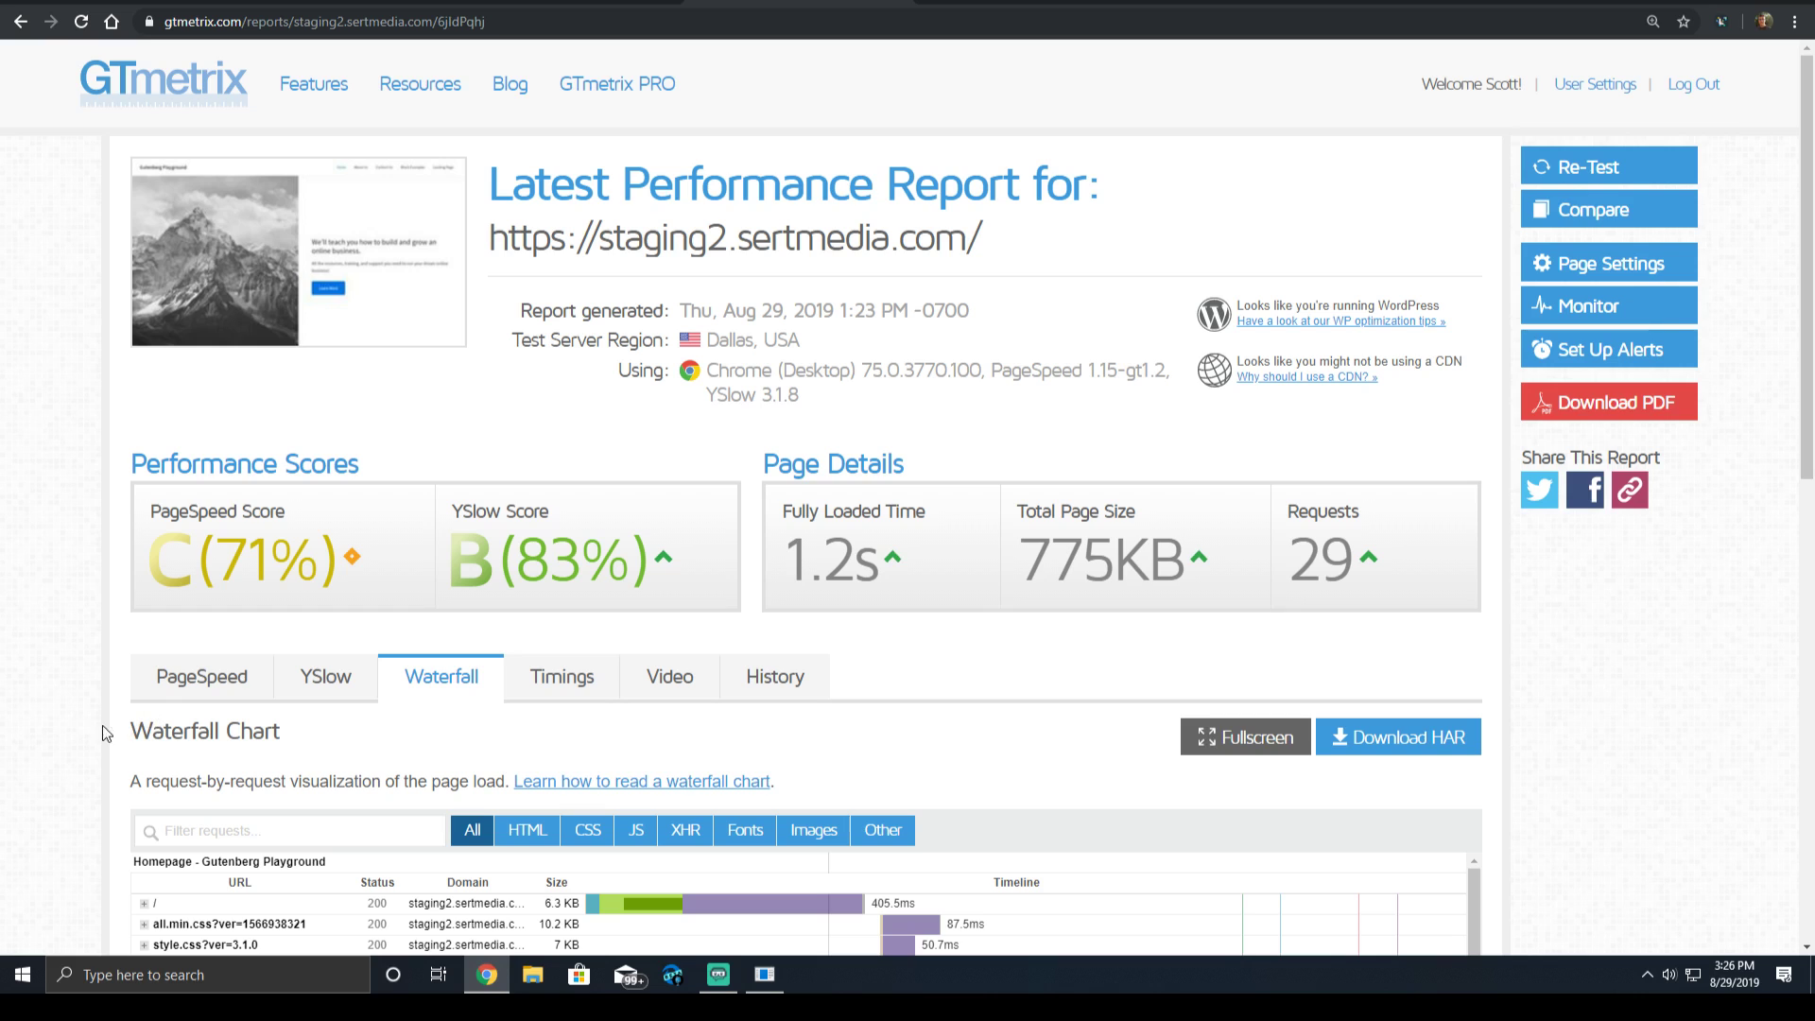
left_click(161, 678)
scroll(558, 457, "down", 2)
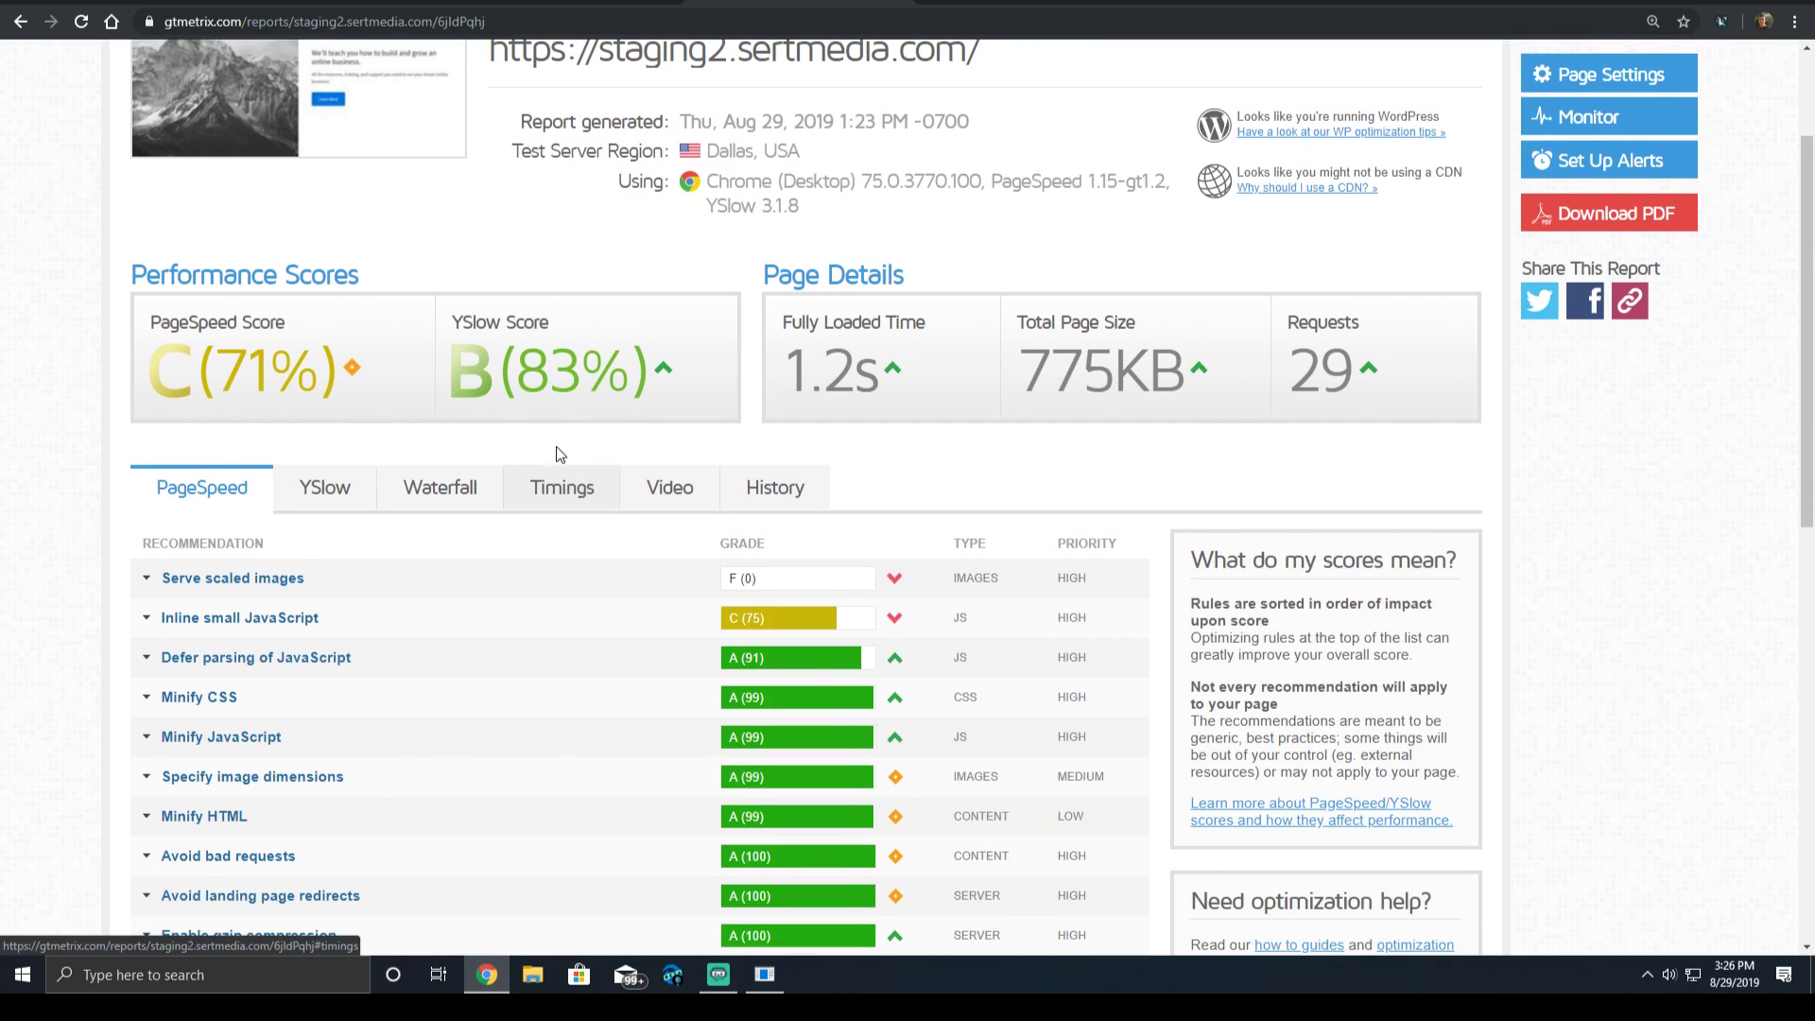
left_click(356, 595)
left_click(357, 596)
View the Pingdom test results, and examine the mobile image opportunities listed in PageSpeed Insights.
left_click(951, 3)
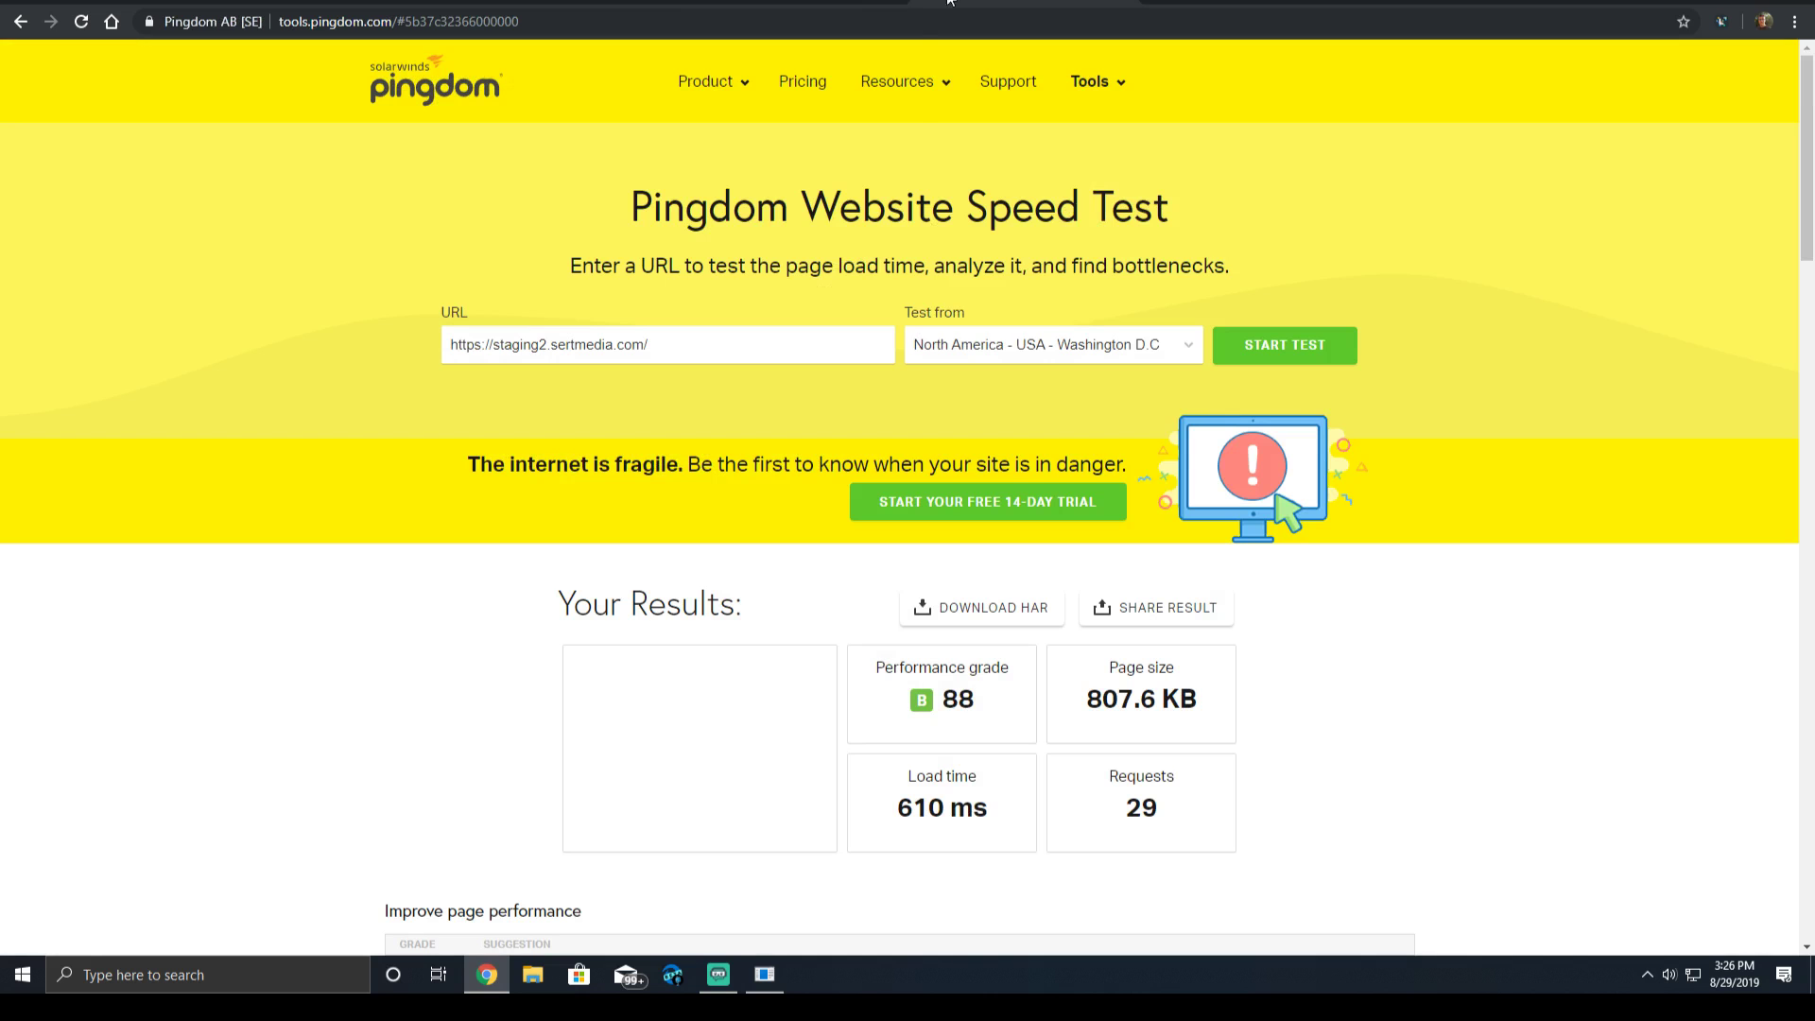
left_click(1219, 4)
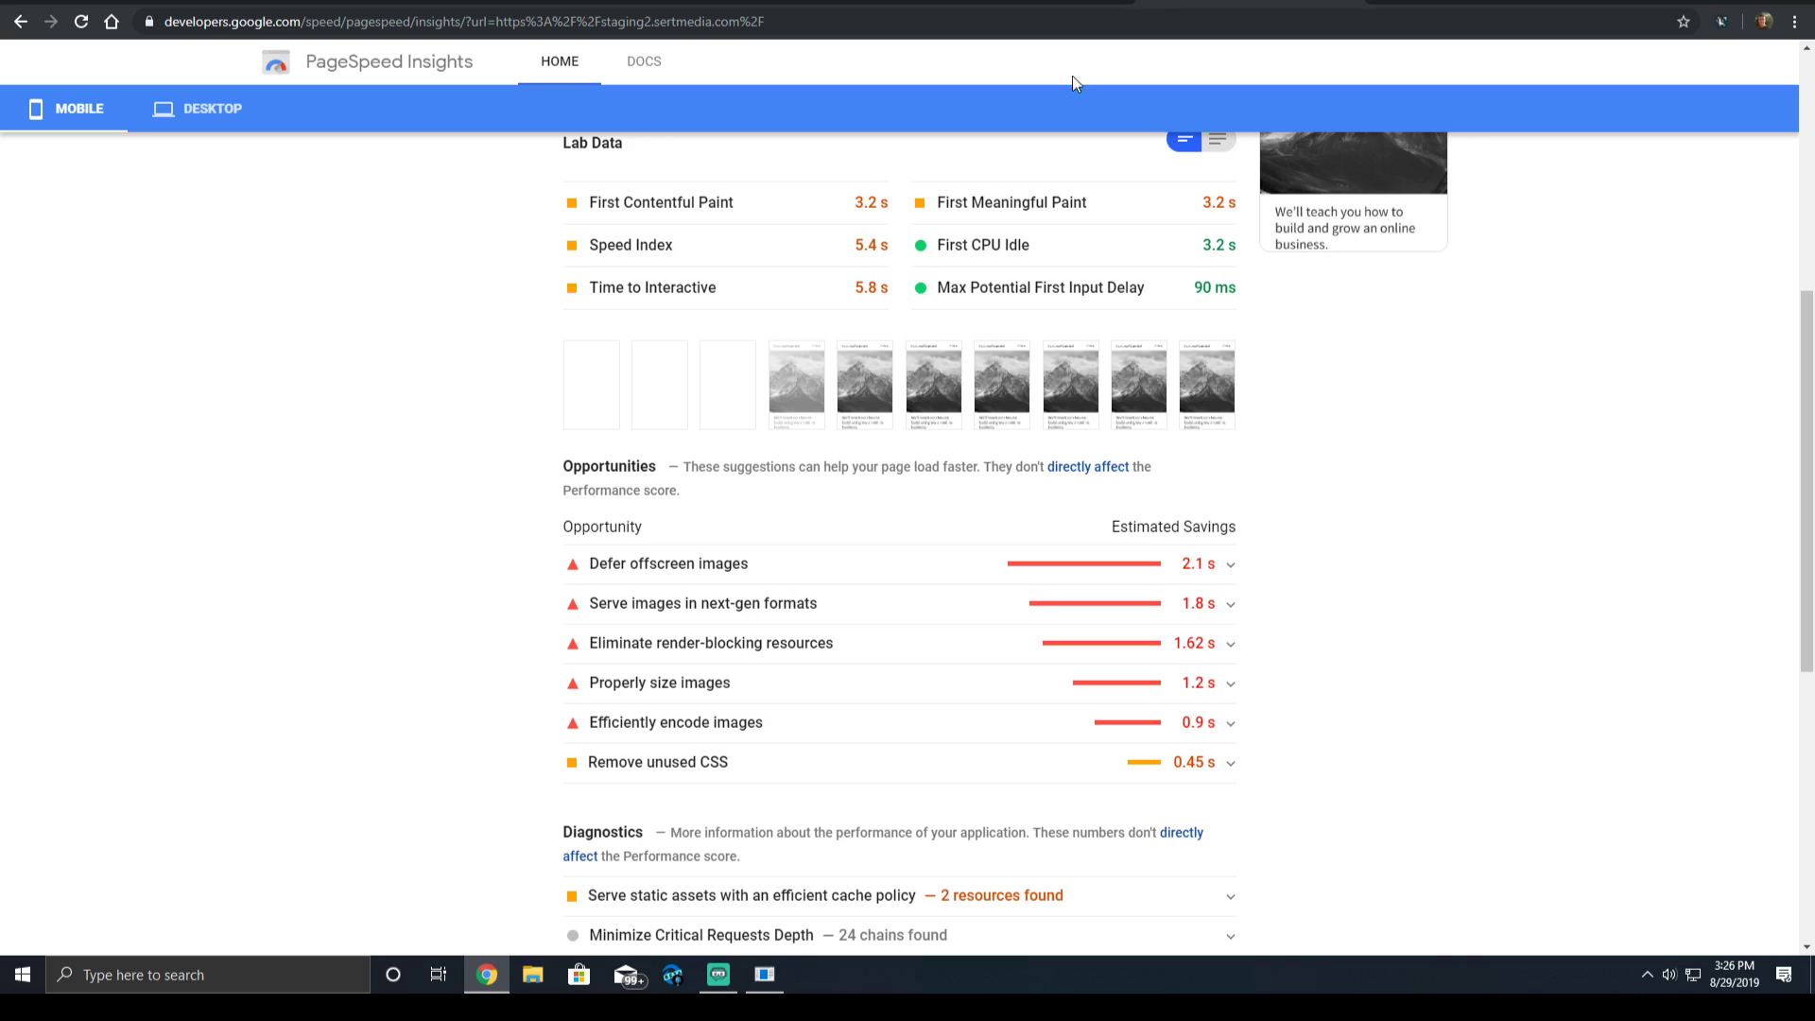
scroll(1008, 213, "up", 2)
scroll(930, 303, "down", 2)
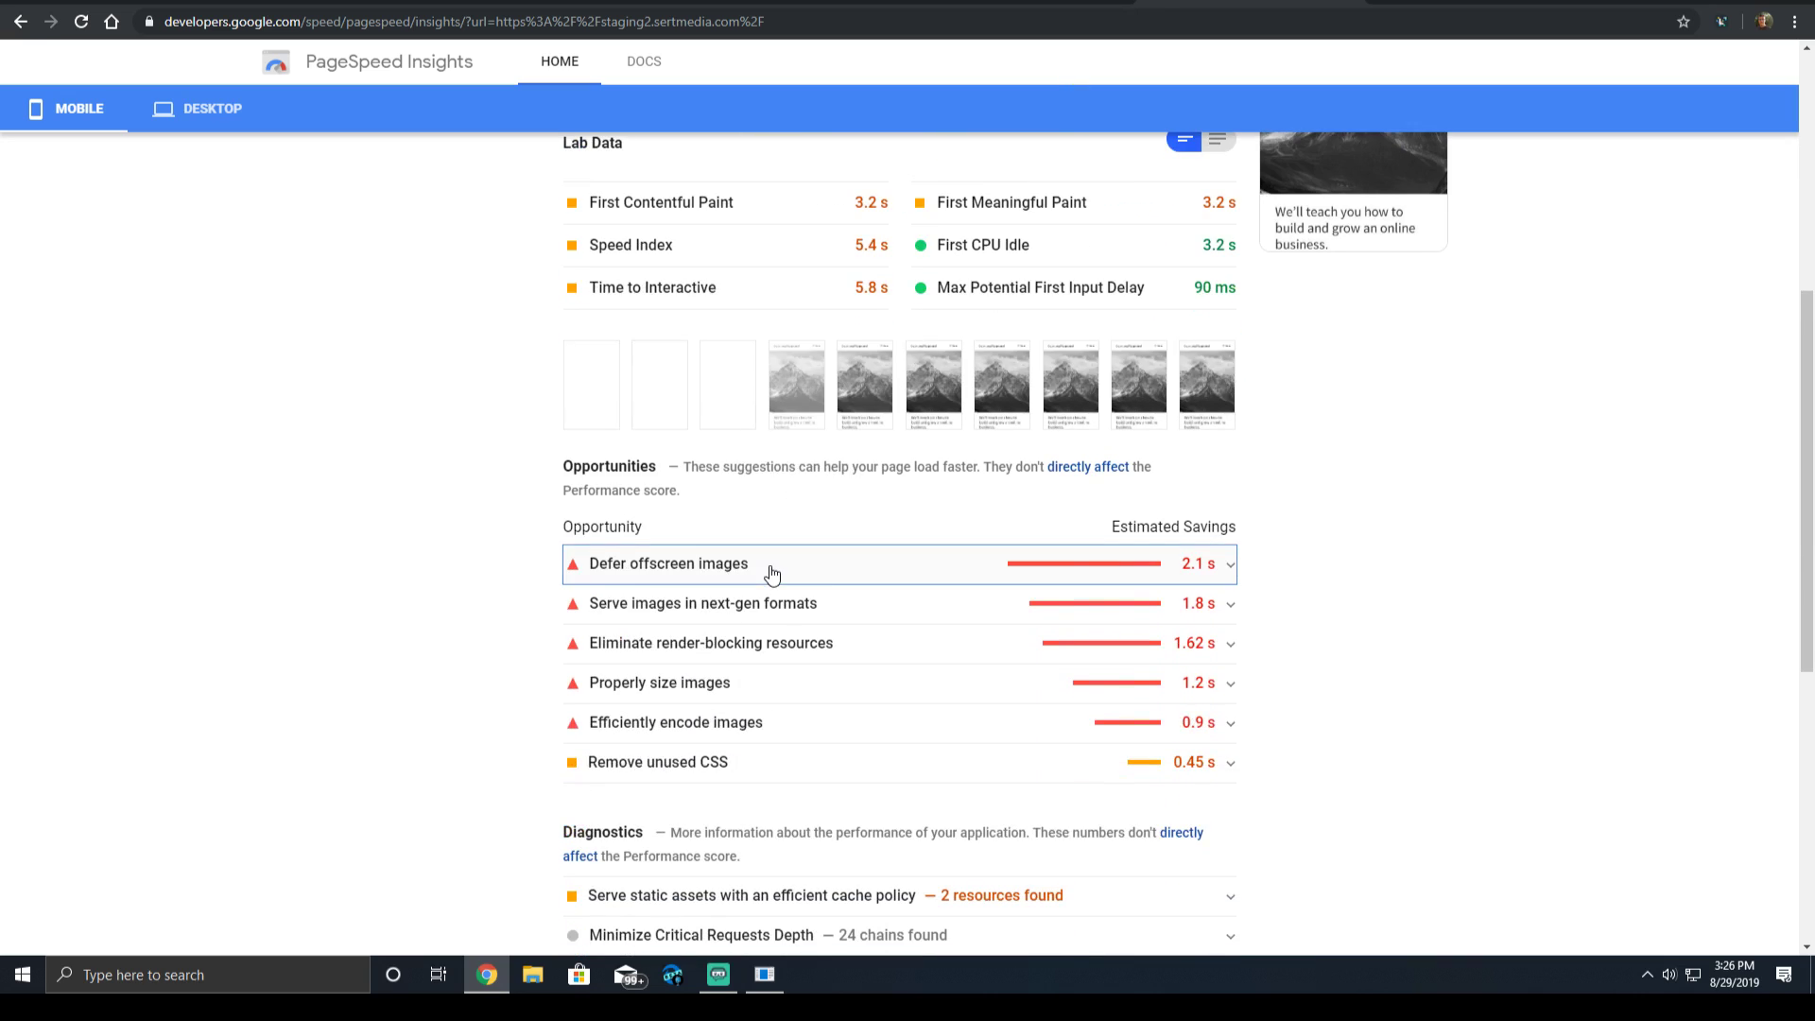
left_click(771, 573)
left_click(797, 574)
left_click(791, 602)
left_click(790, 602)
scroll(908, 331, "up", 6)
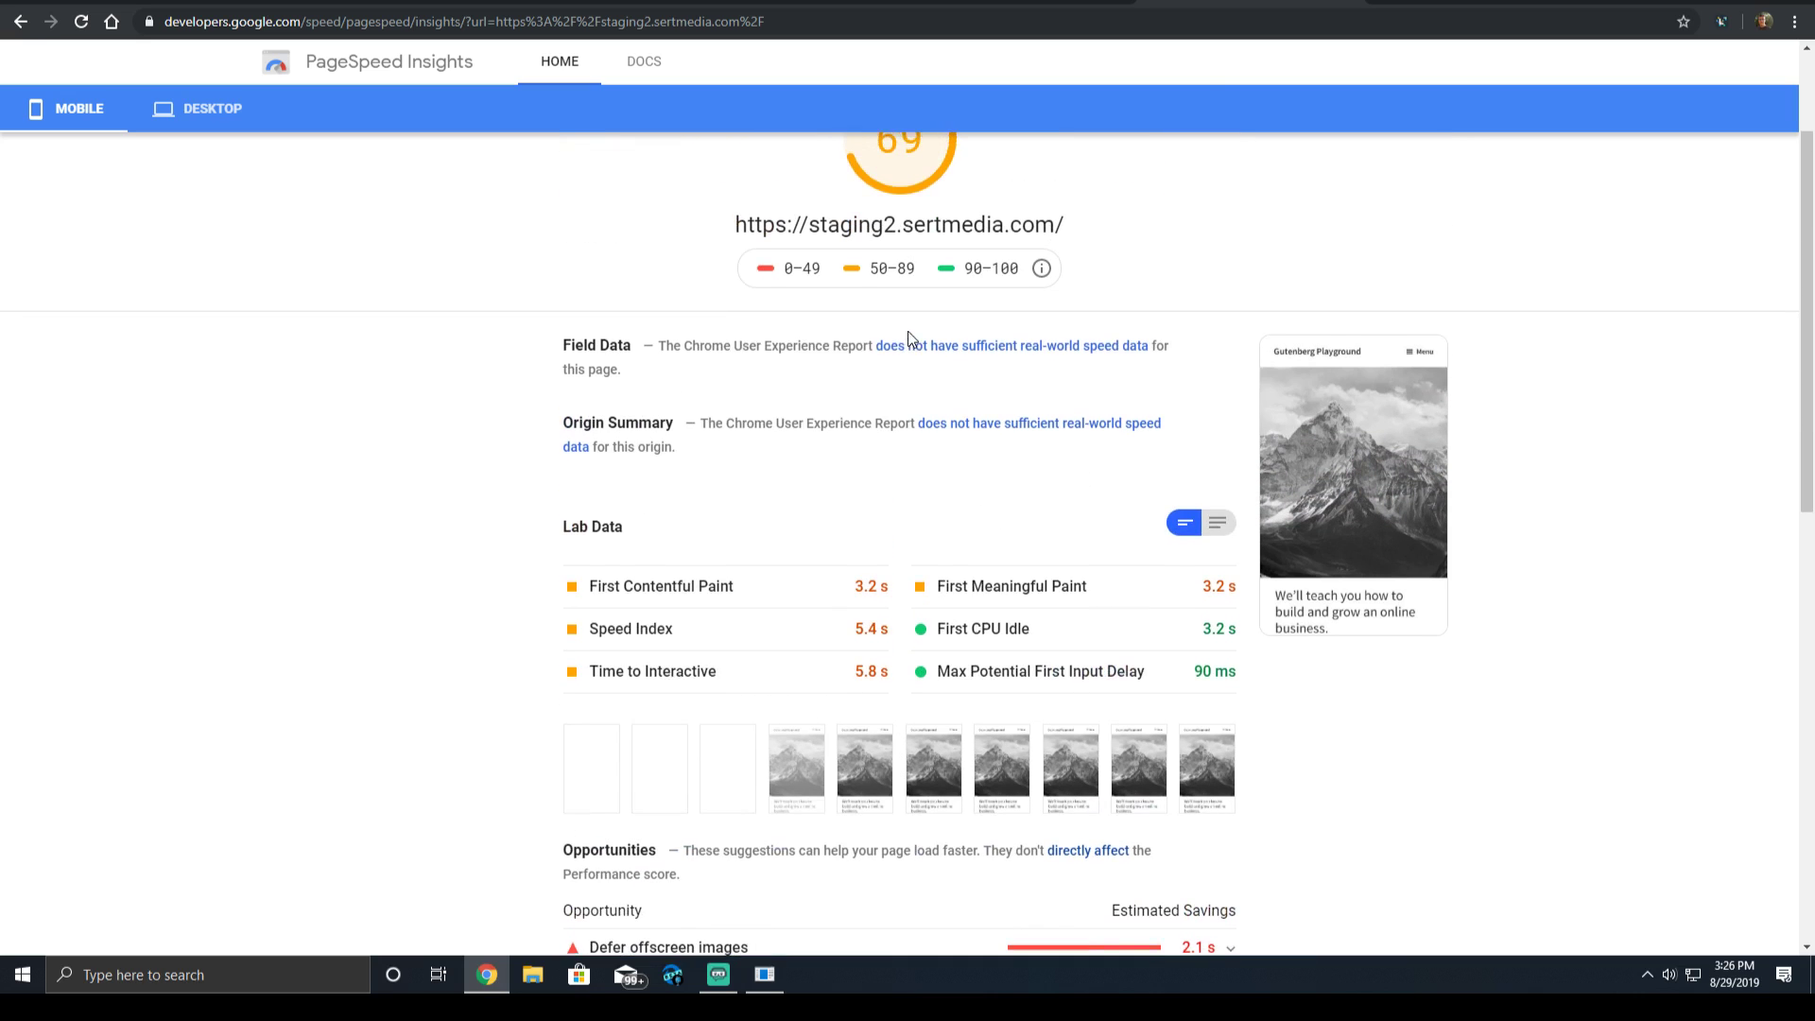
Compare the desktop and mobile PageSpeed Insights scores and check the mobile diagnostics.
left_click(196, 223)
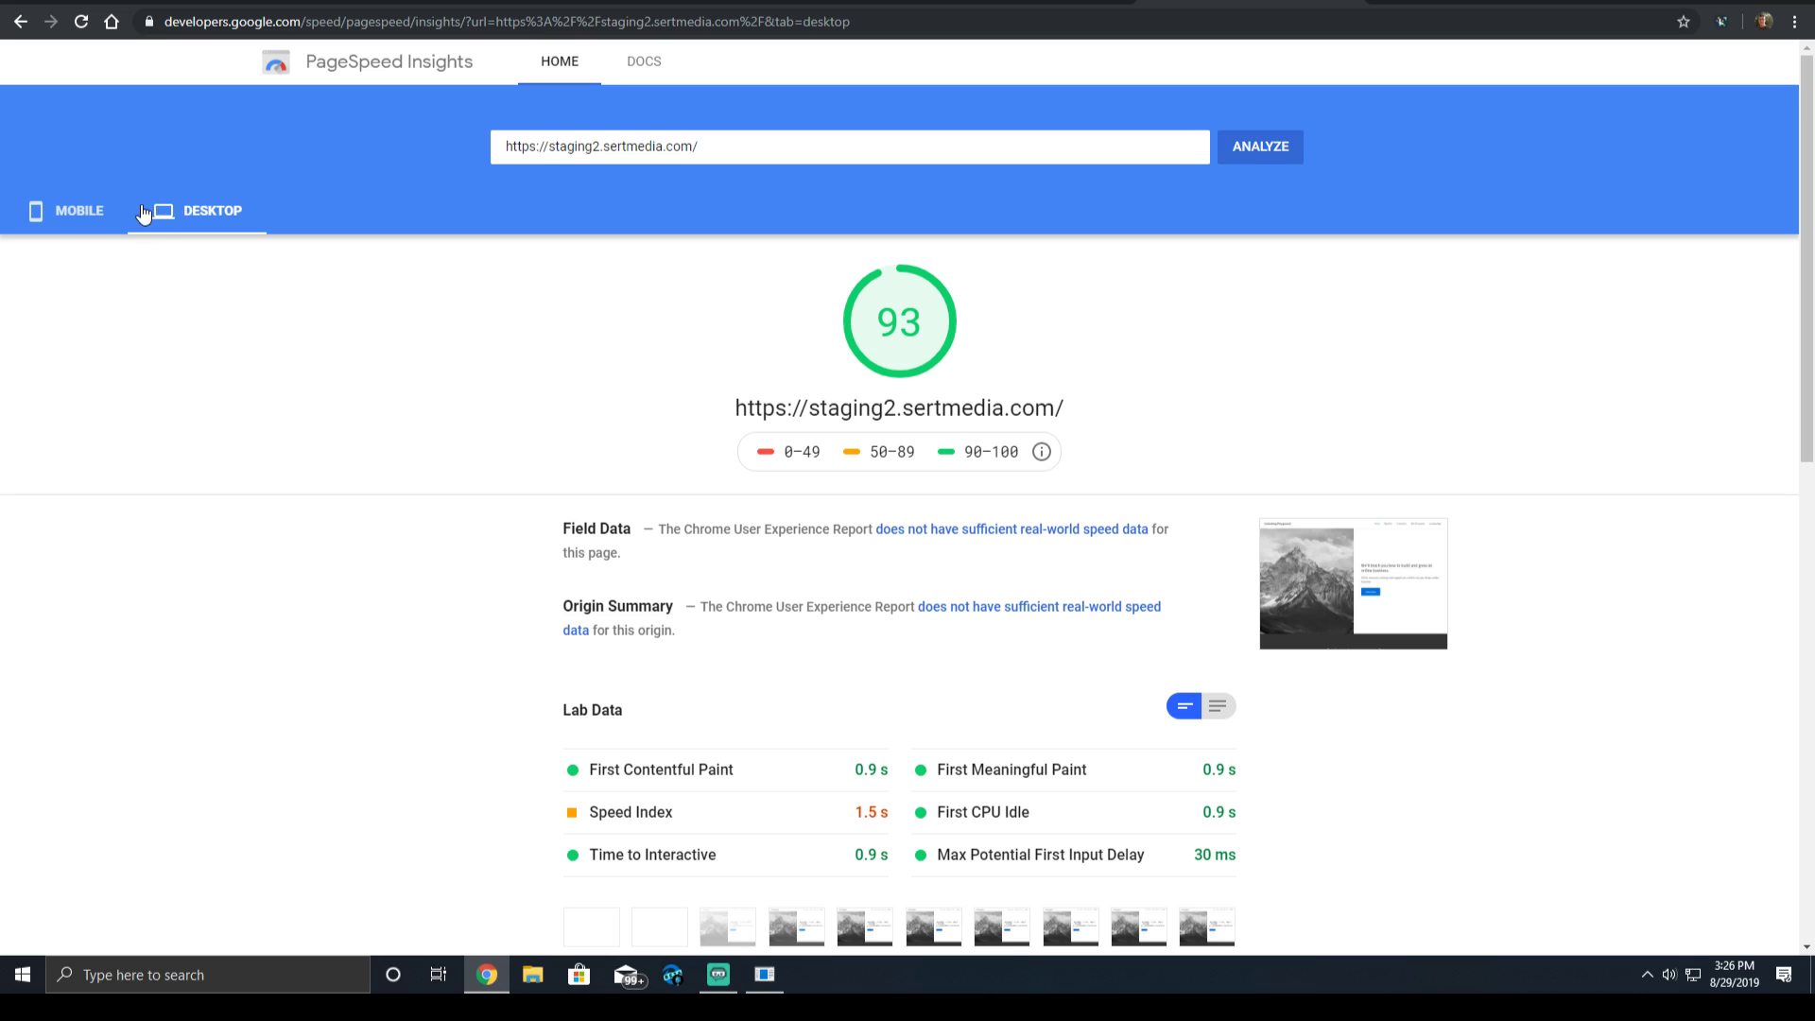
left_click(106, 216)
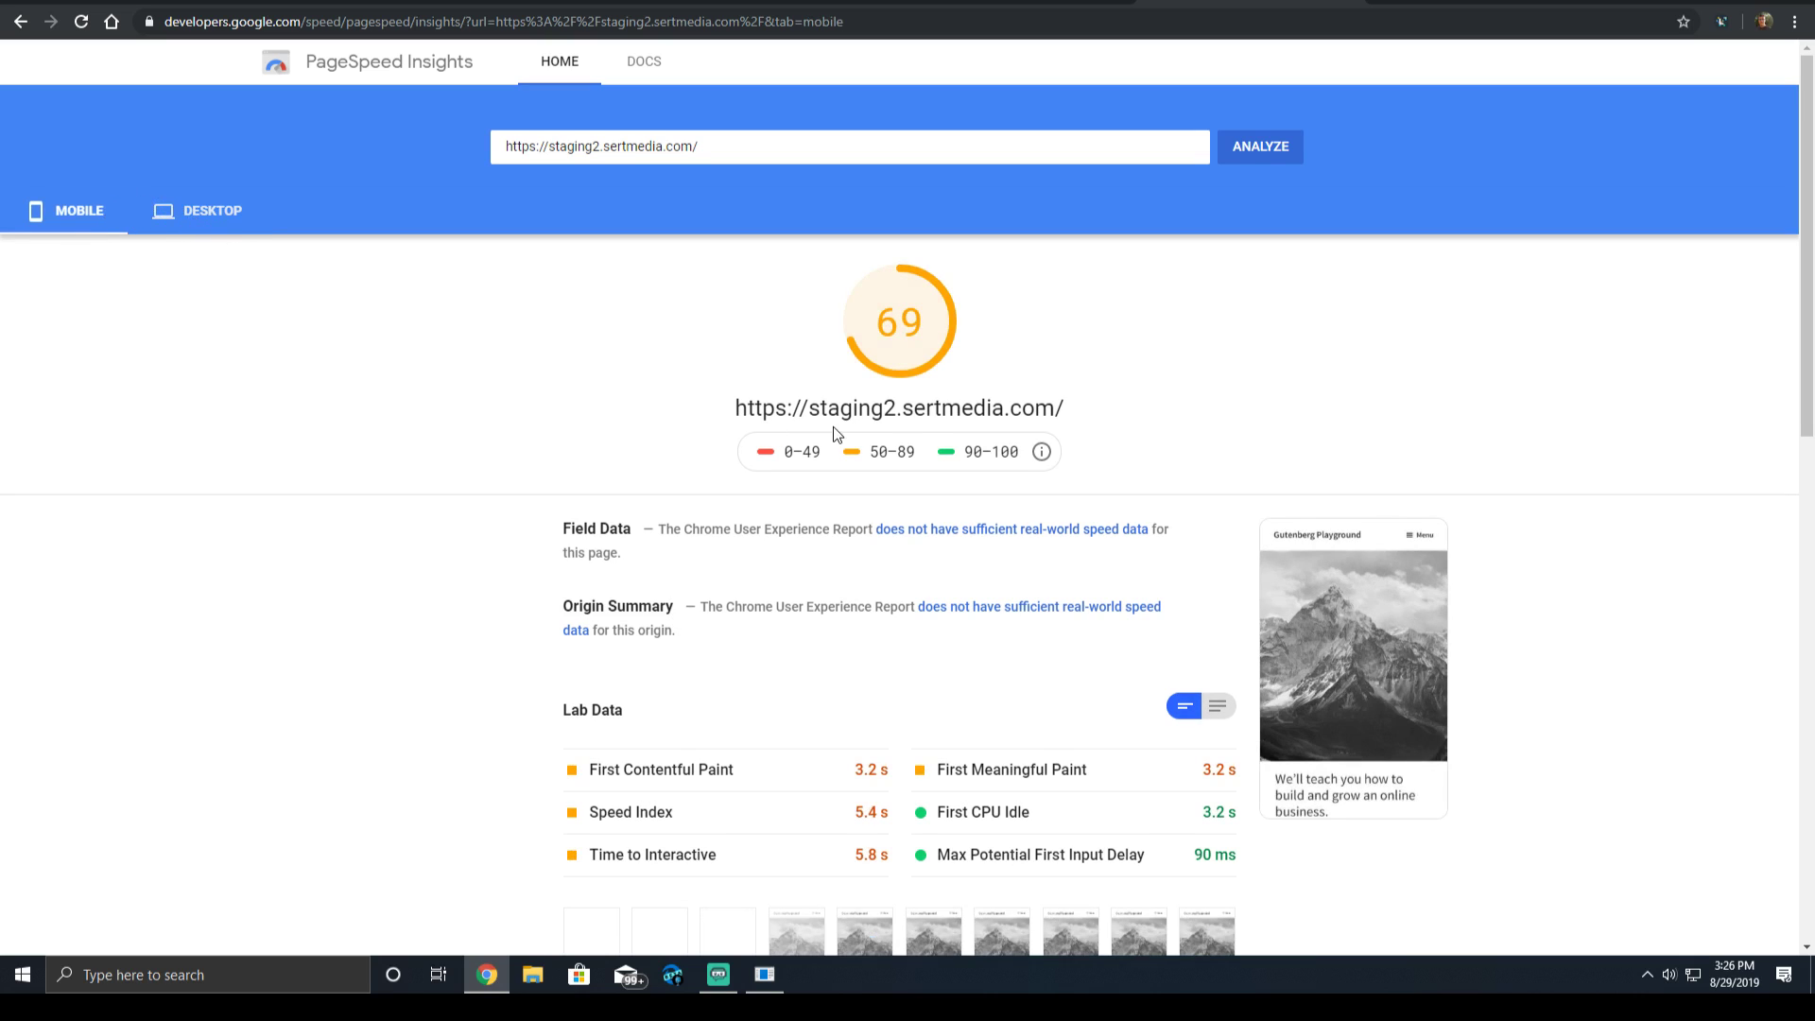
scroll(835, 433, "down", 13)
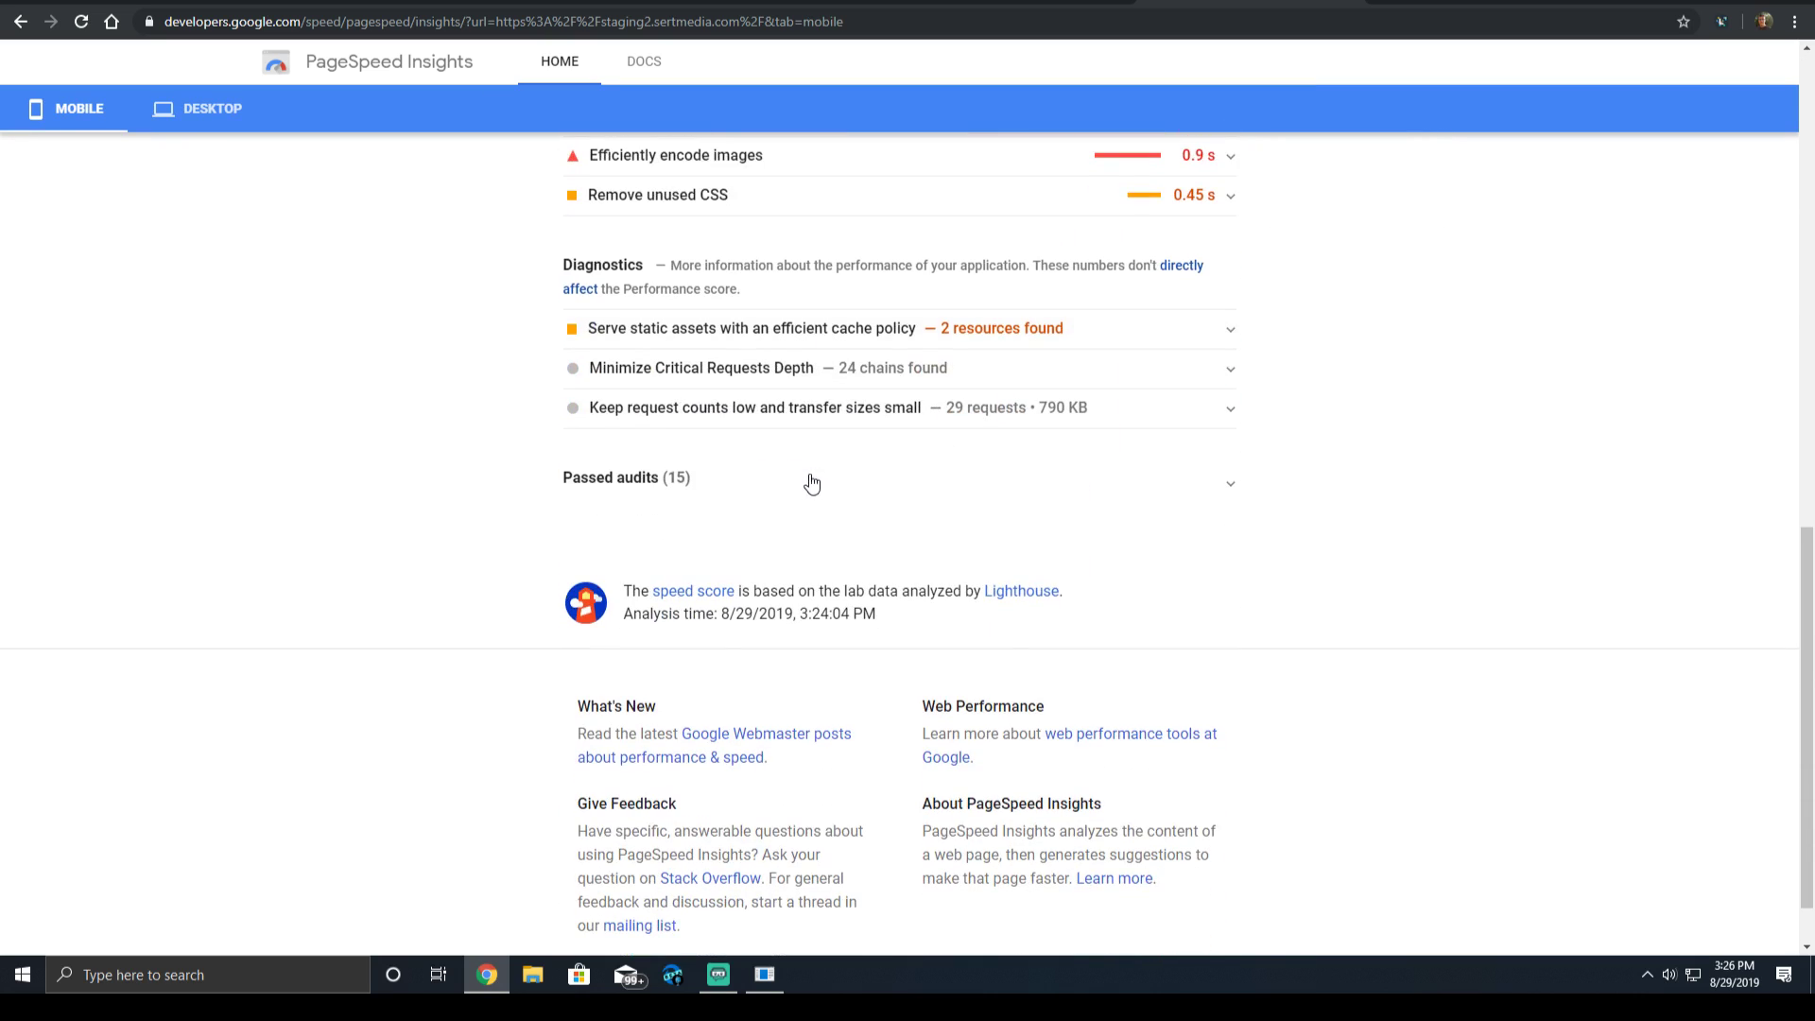
scroll(812, 484, "up", 6)
Return to the WordPress admin and open the Contact plugin's Integration page.
left_click(573, 2)
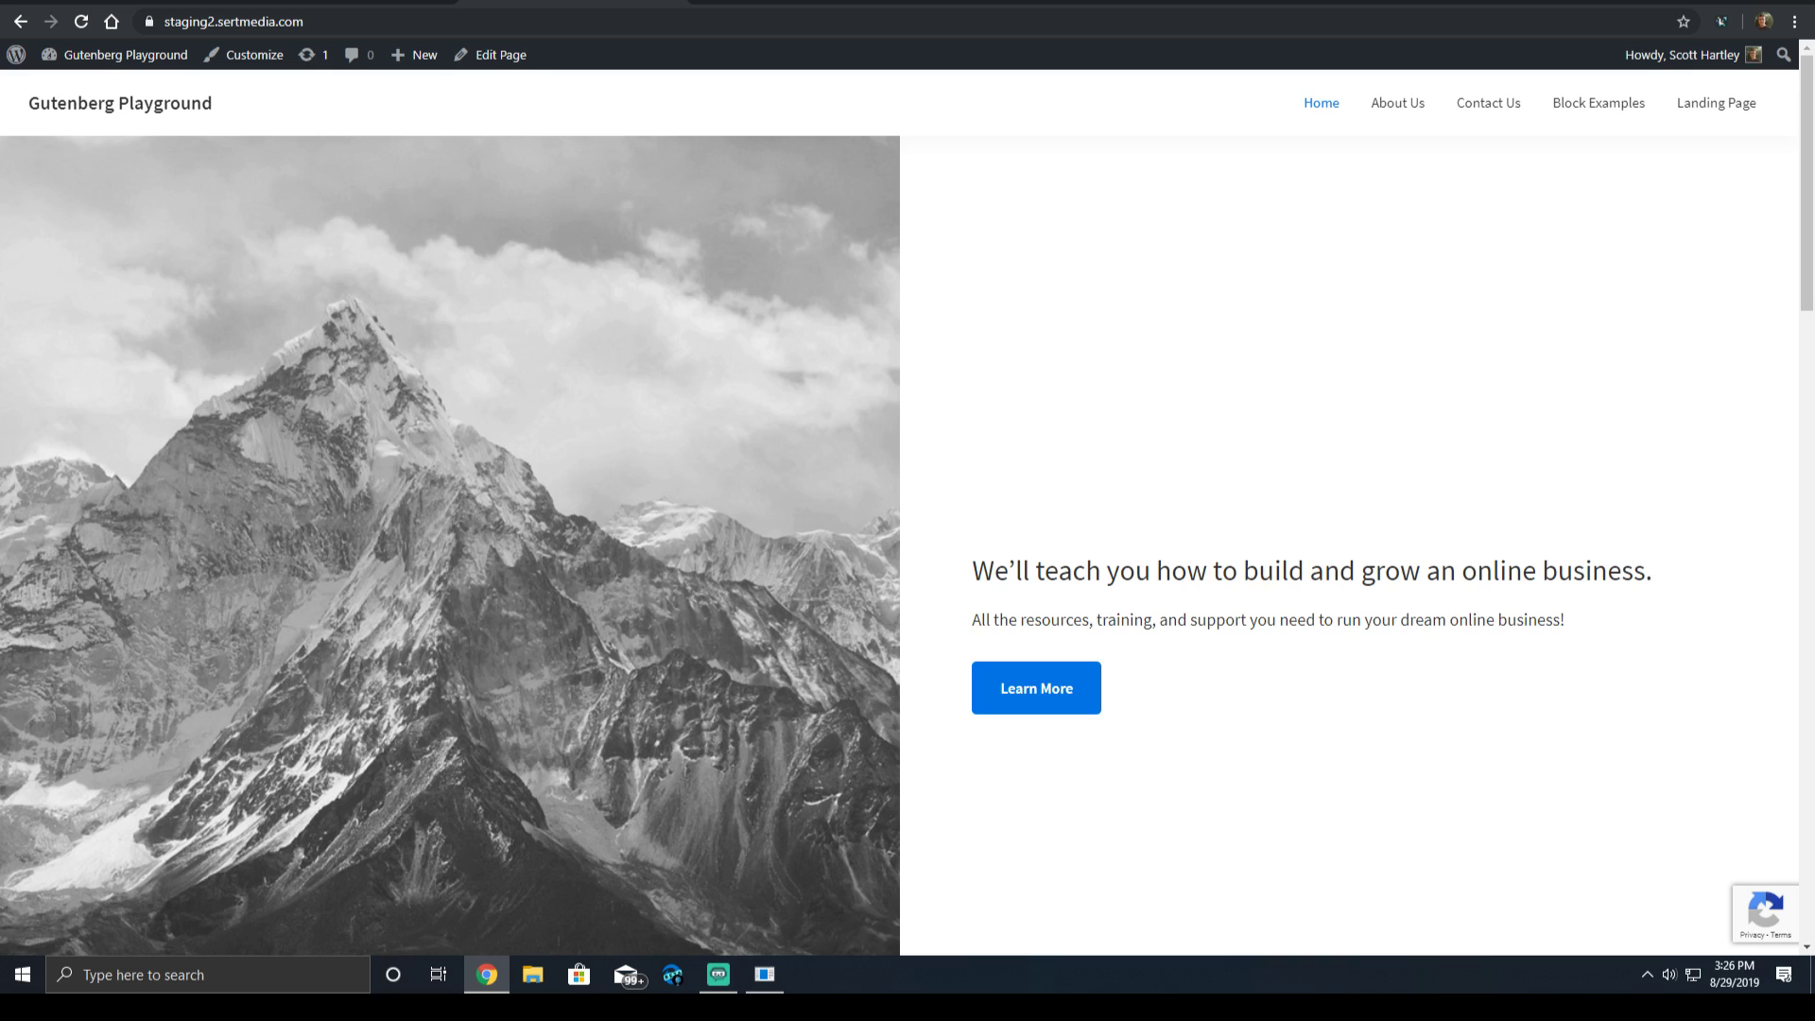
key("ctrl+shift+Tab")
left_click(180, 3)
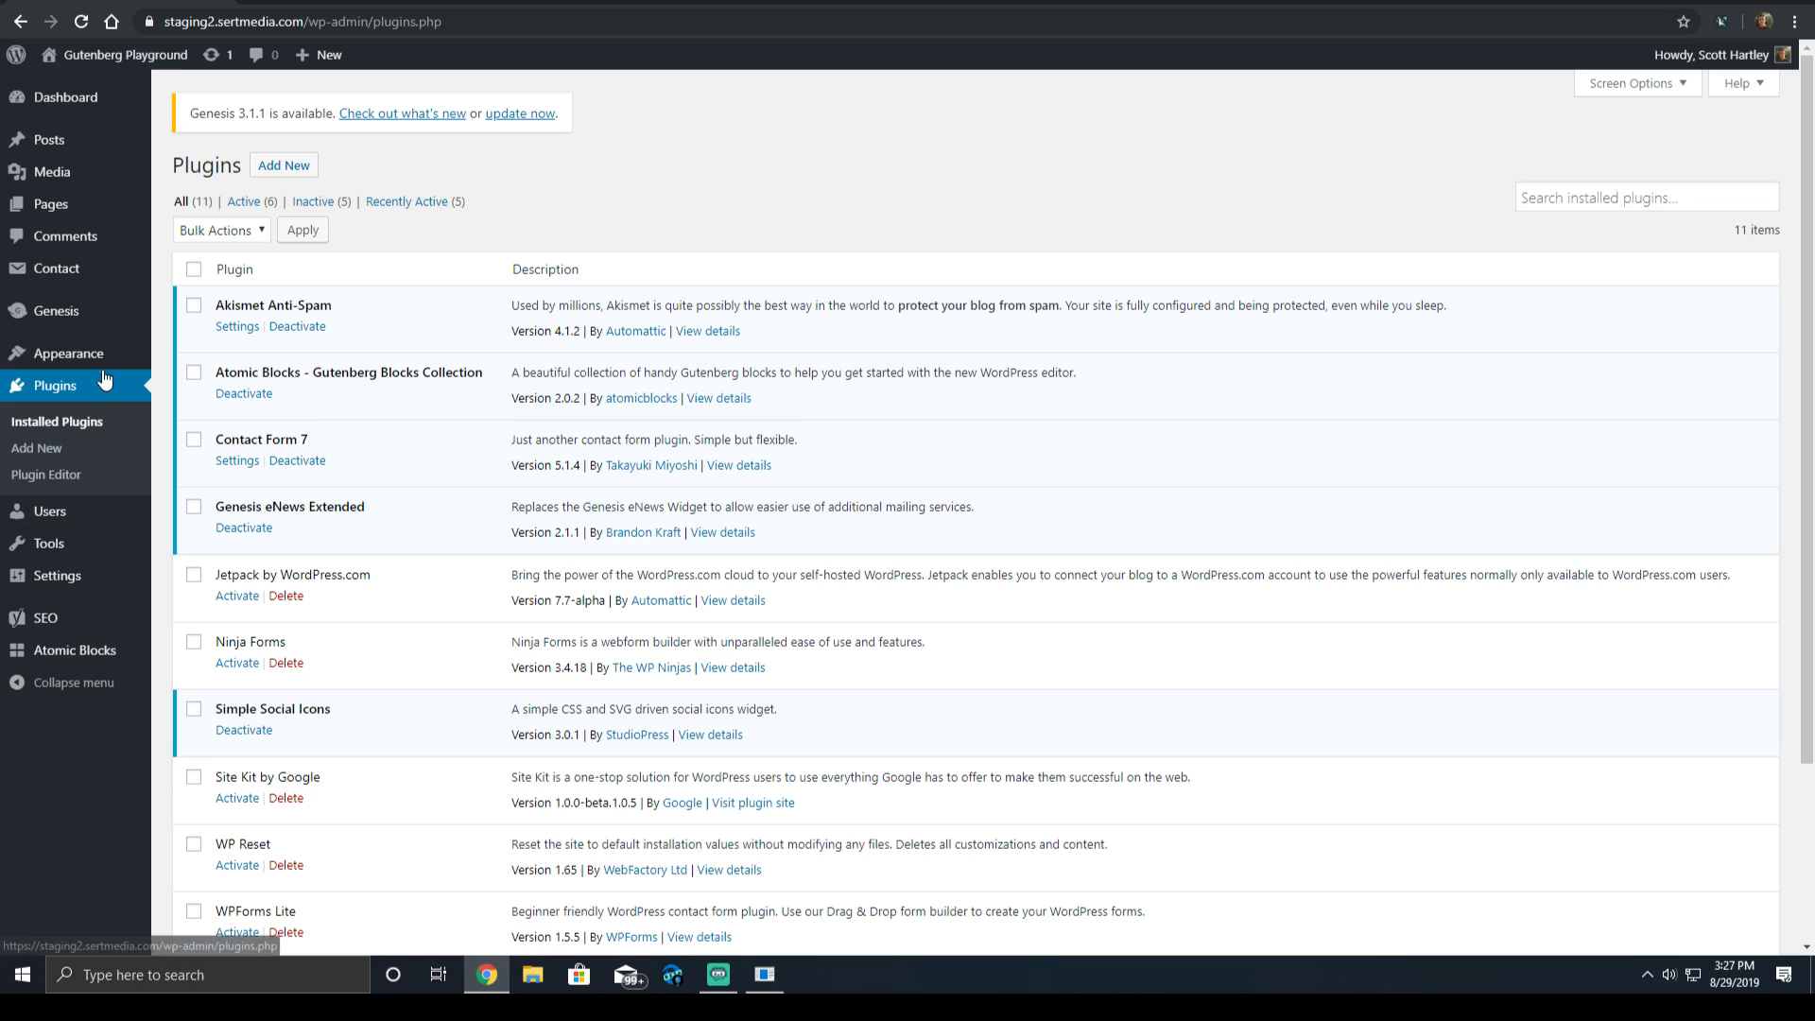
mouse_move(92, 309)
mouse_move(99, 275)
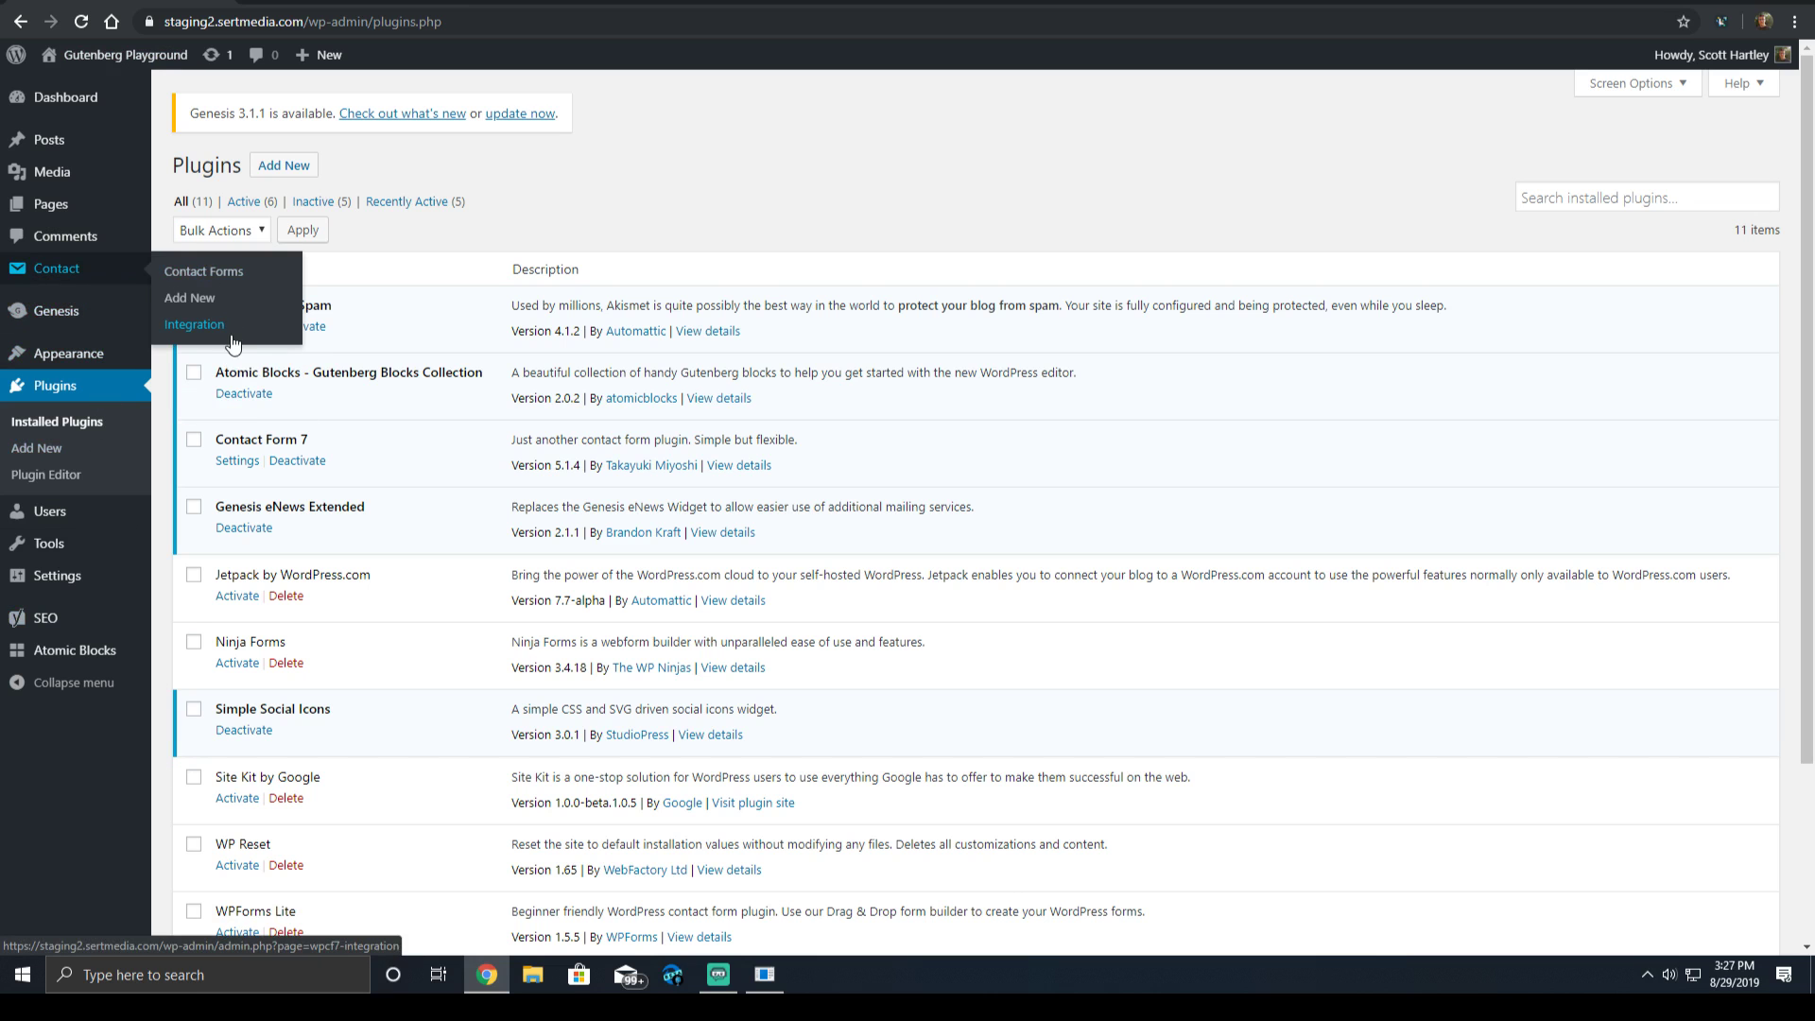
left_click(194, 324)
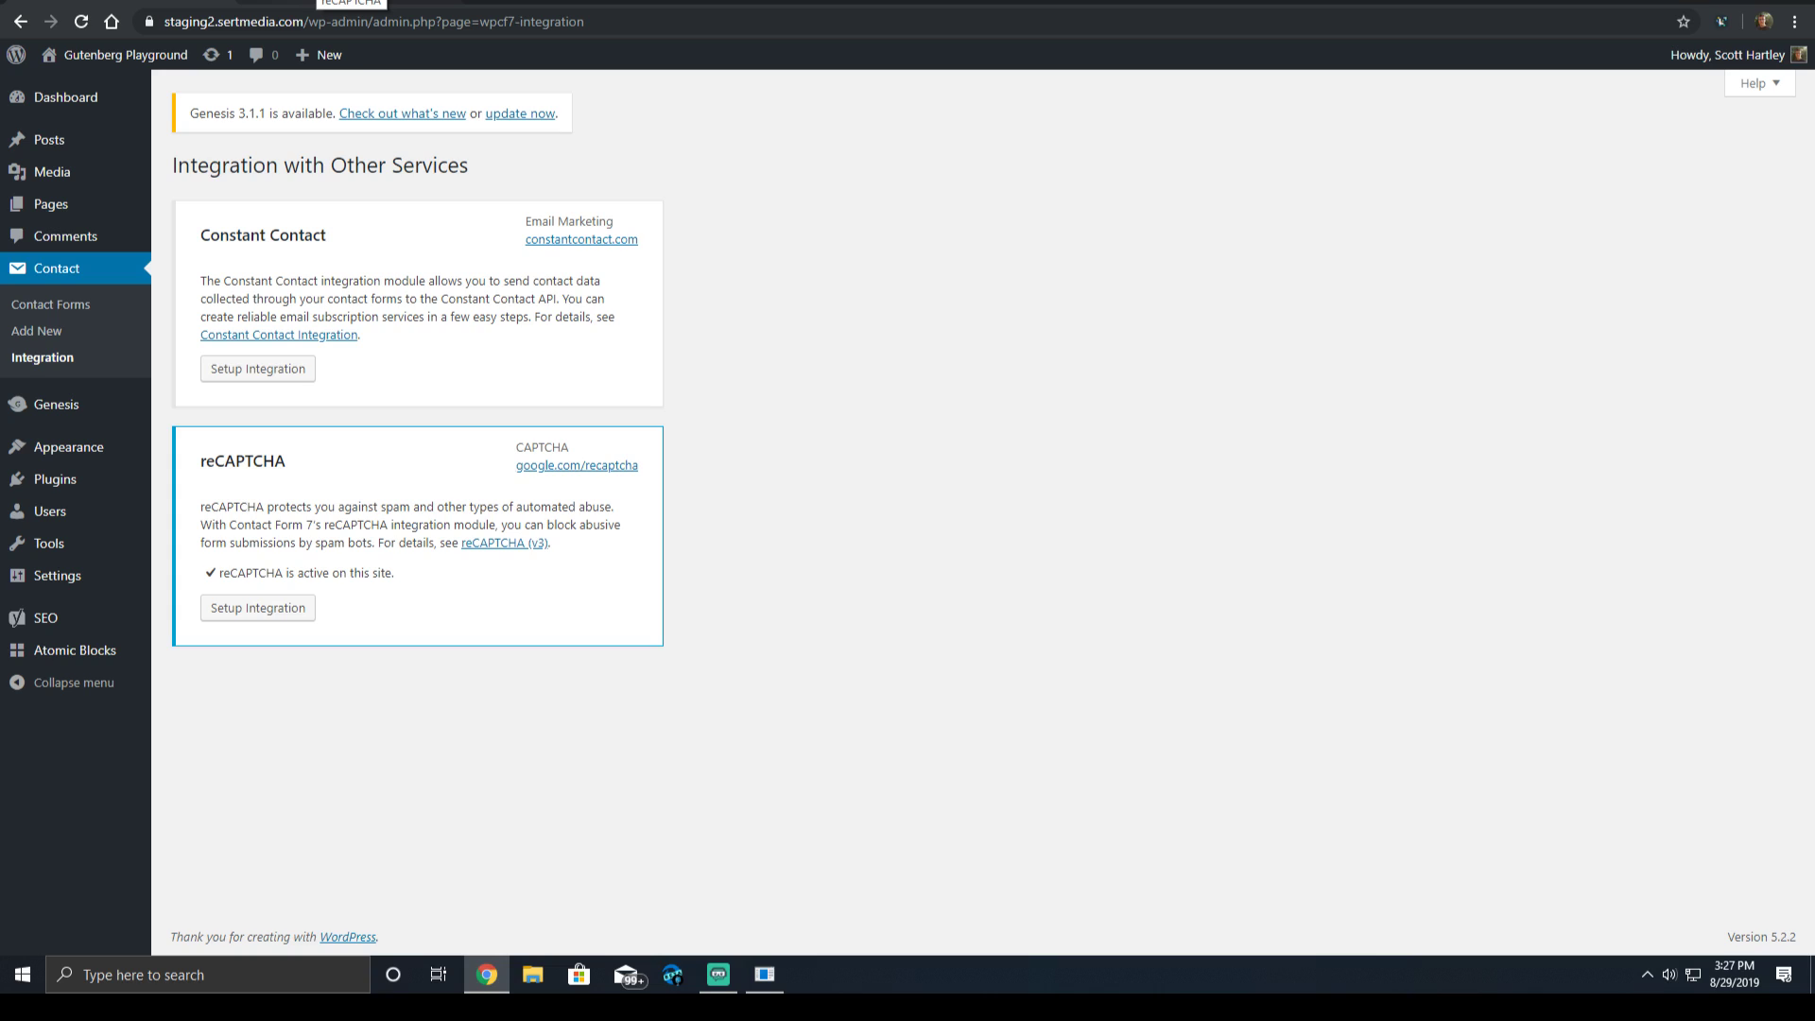
Reload the site's homepage and search its page source for "recaptcha".
left_click(566, 2)
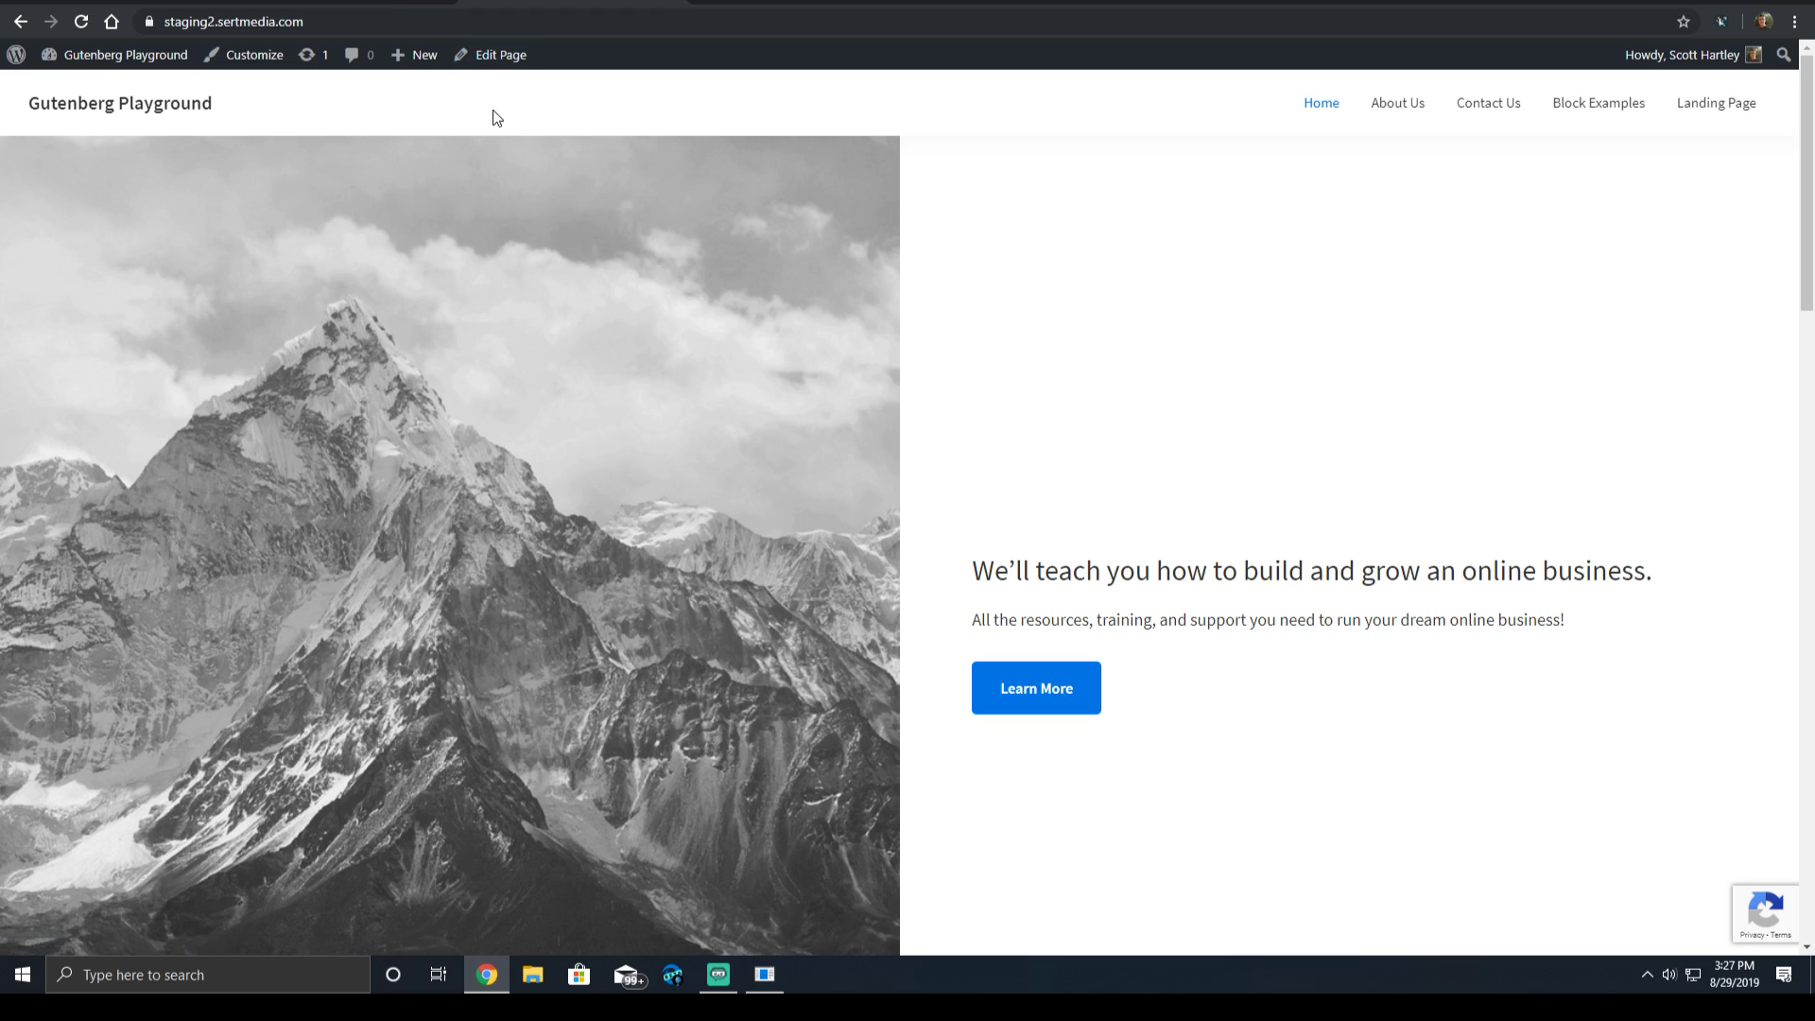
key("F5")
key("ctrl+u")
key("ctrl+f")
type("reca")
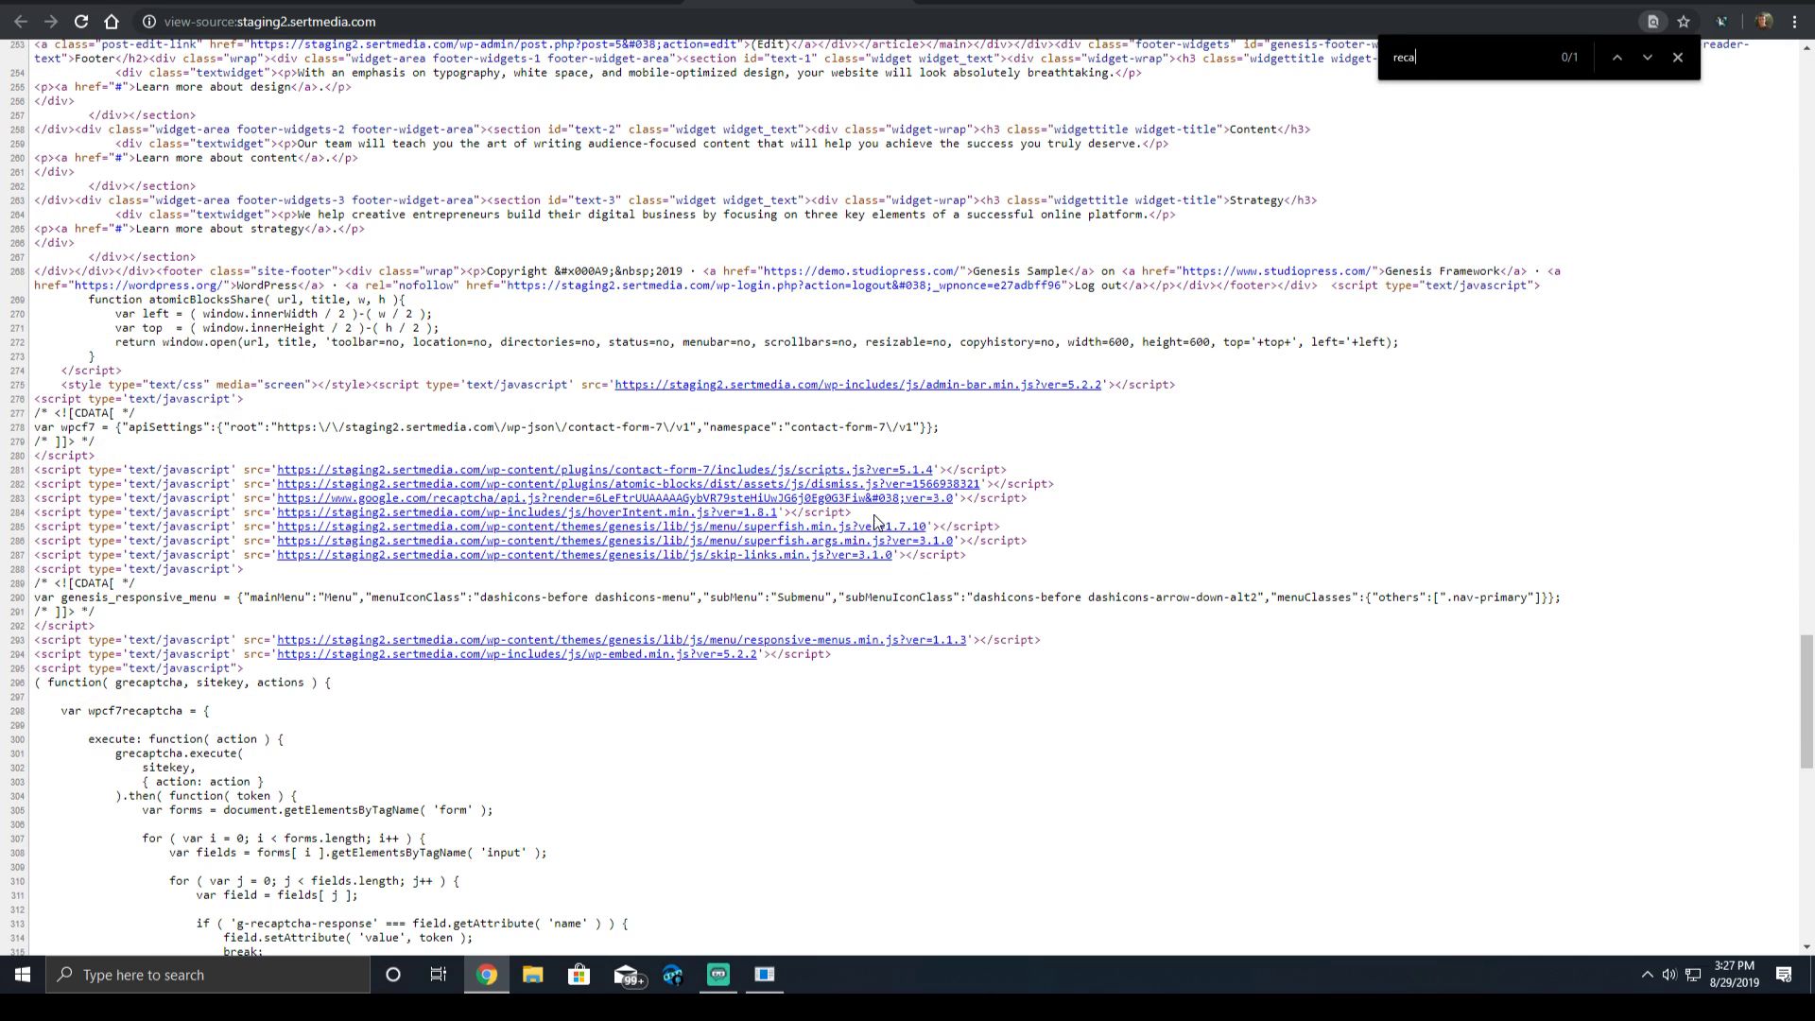
type("ptcha")
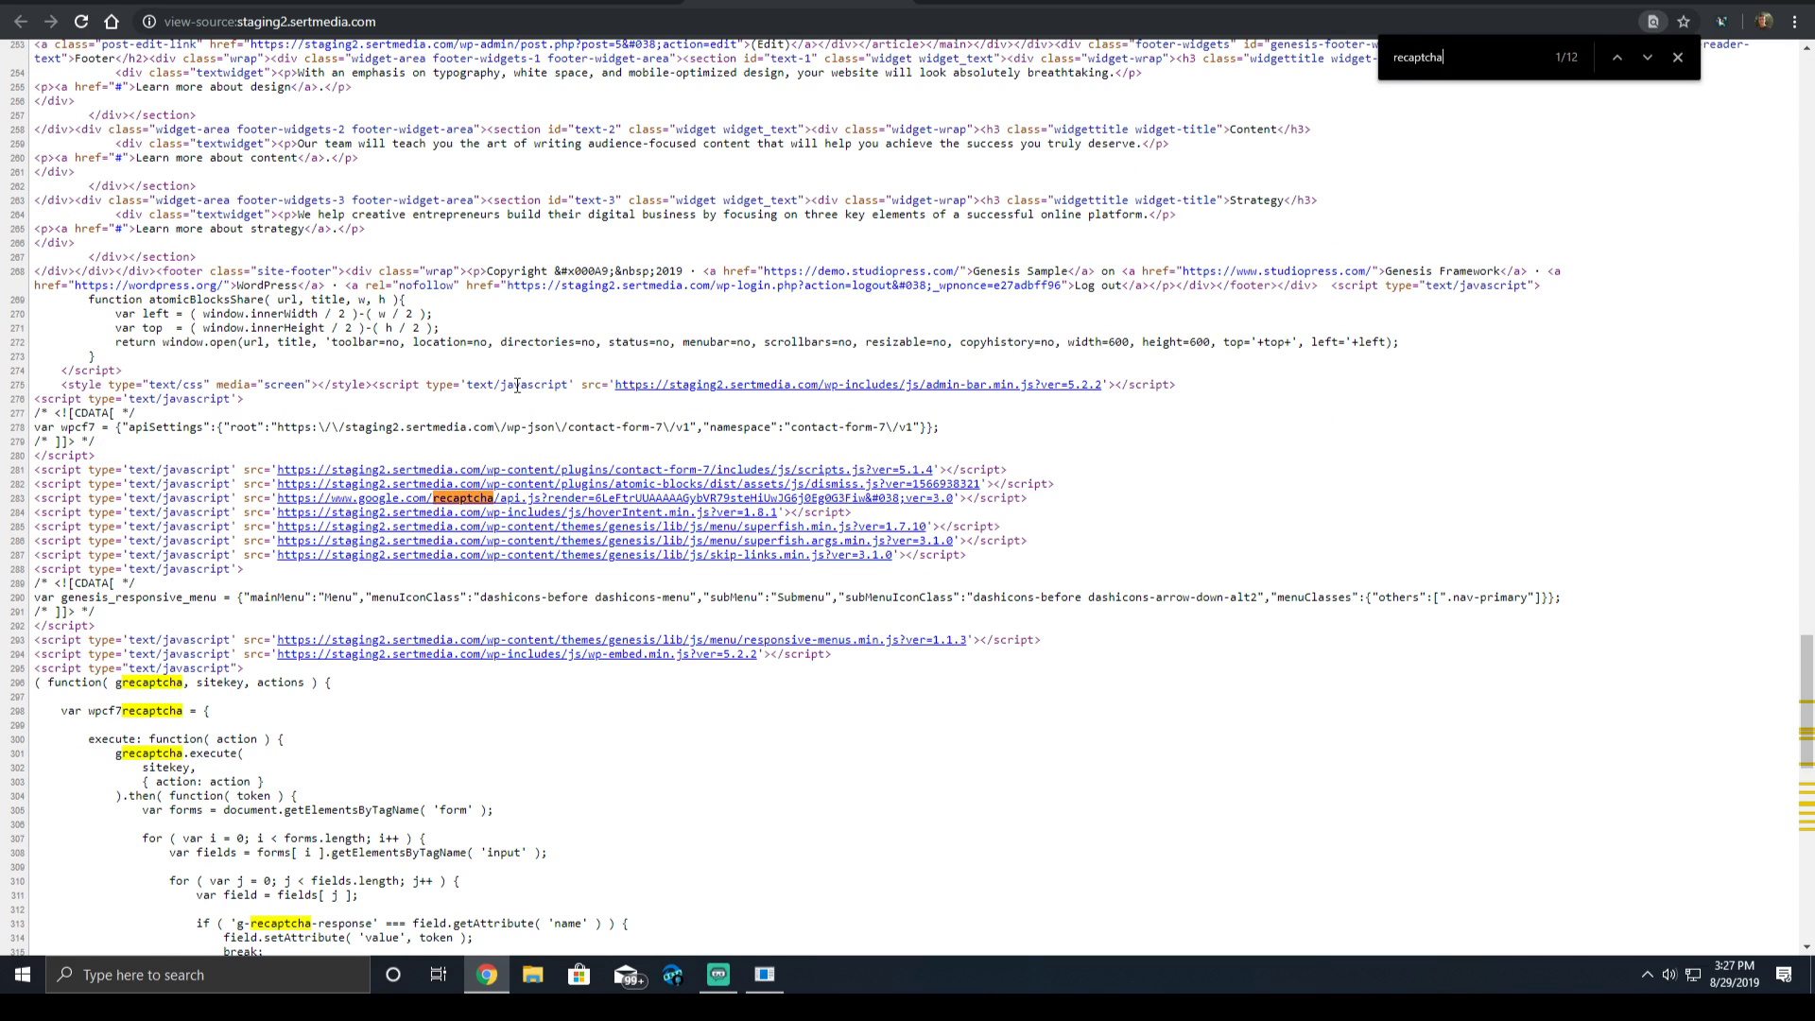
Examine the reCAPTCHA script code in the homepage's source down to the end of the document.
scroll(502, 565, "down", 4)
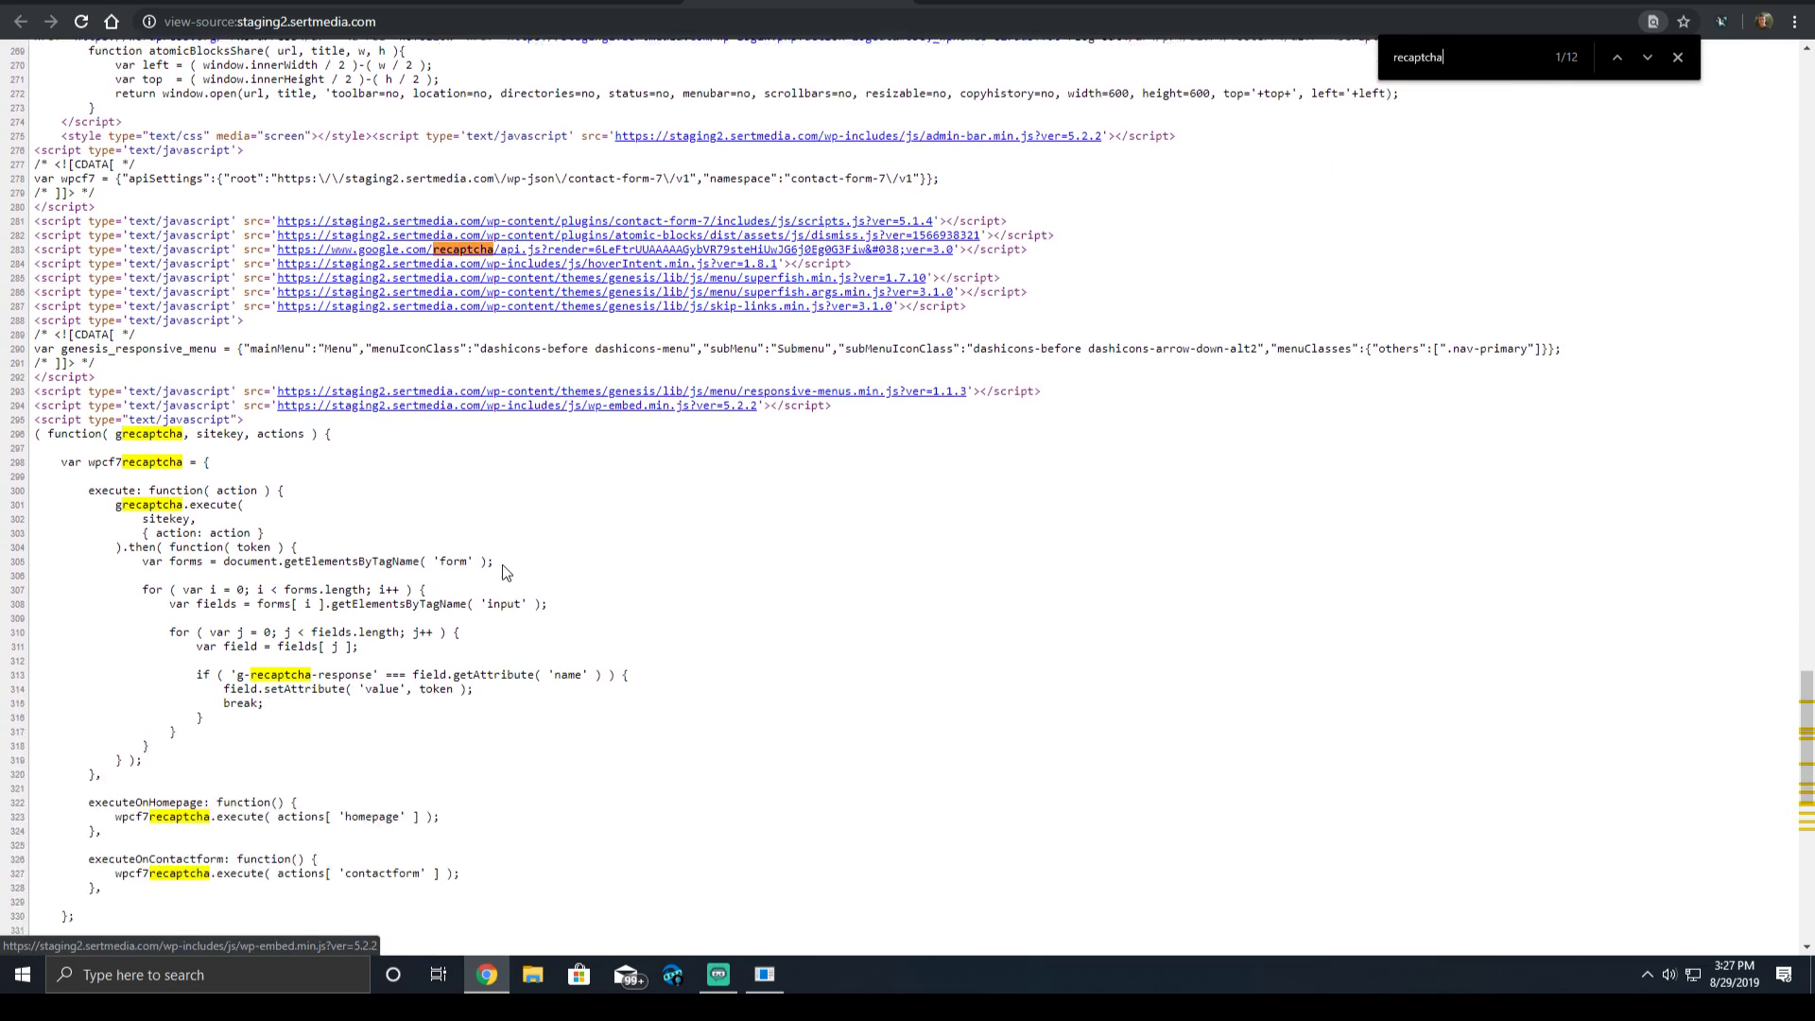
left_click_drag(227, 446, 299, 573)
scroll(299, 559, "down", 8)
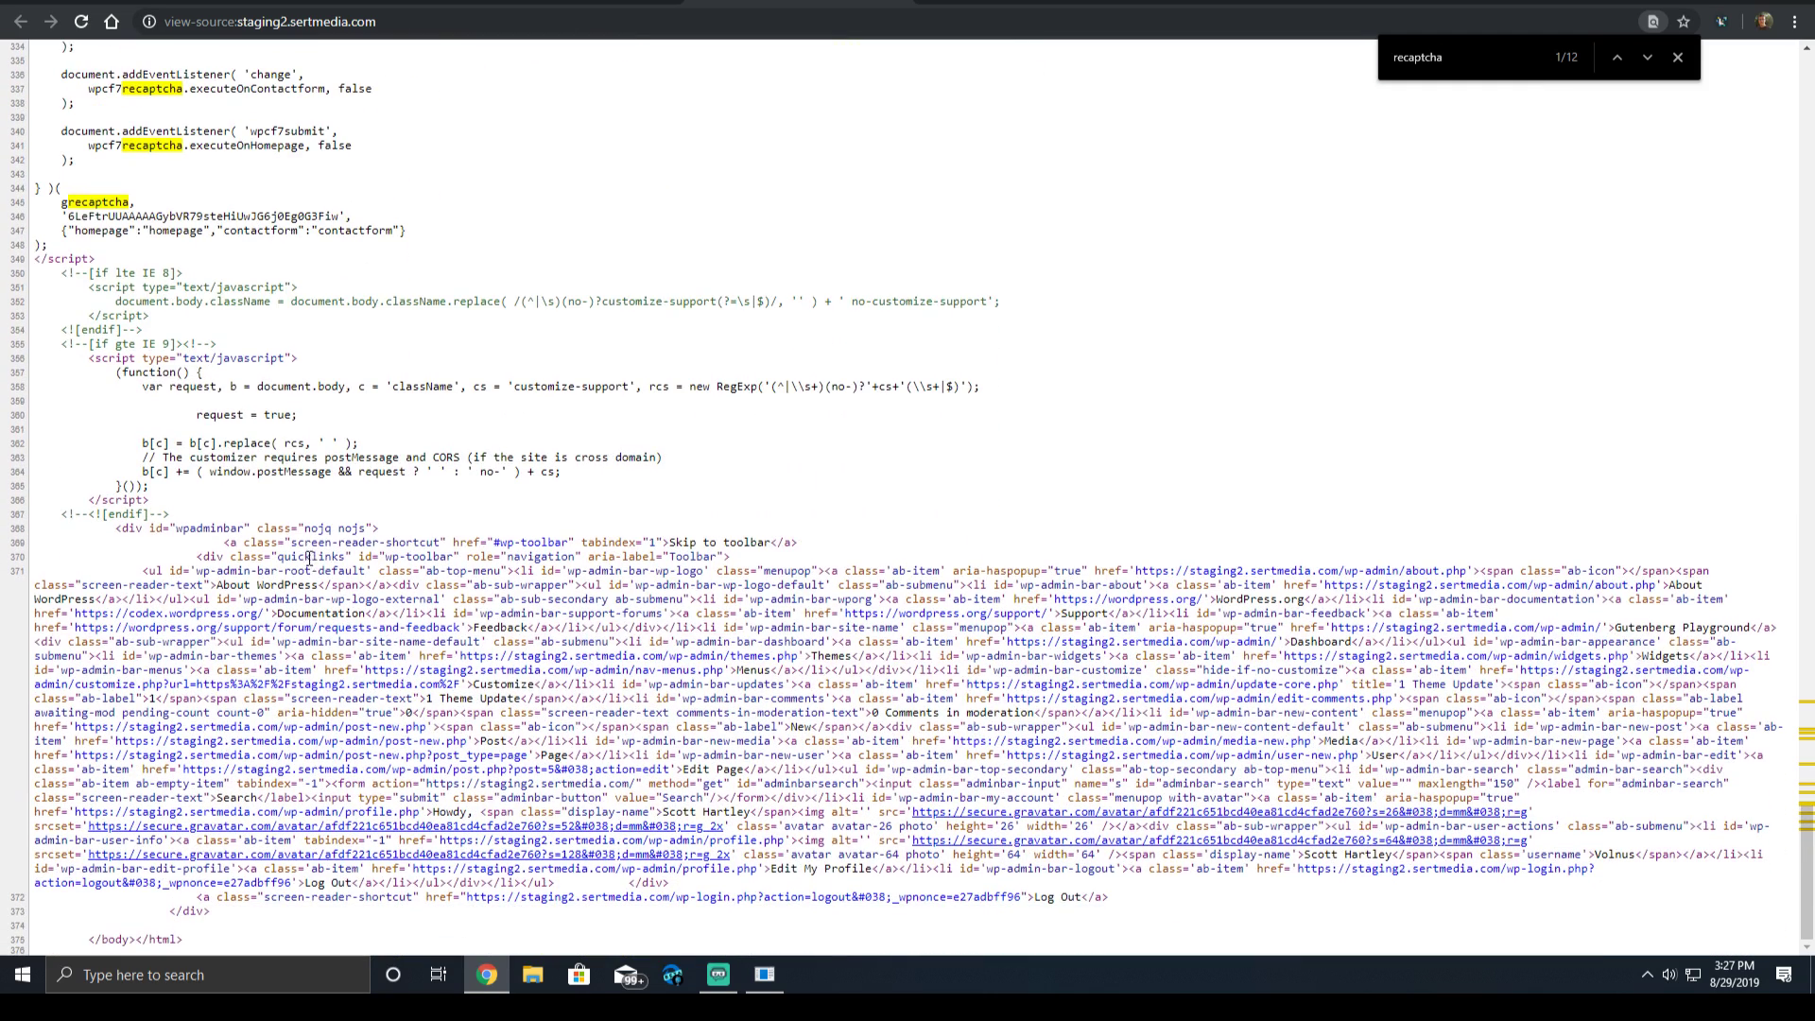
scroll(324, 525, "up", 6)
left_click(355, 475)
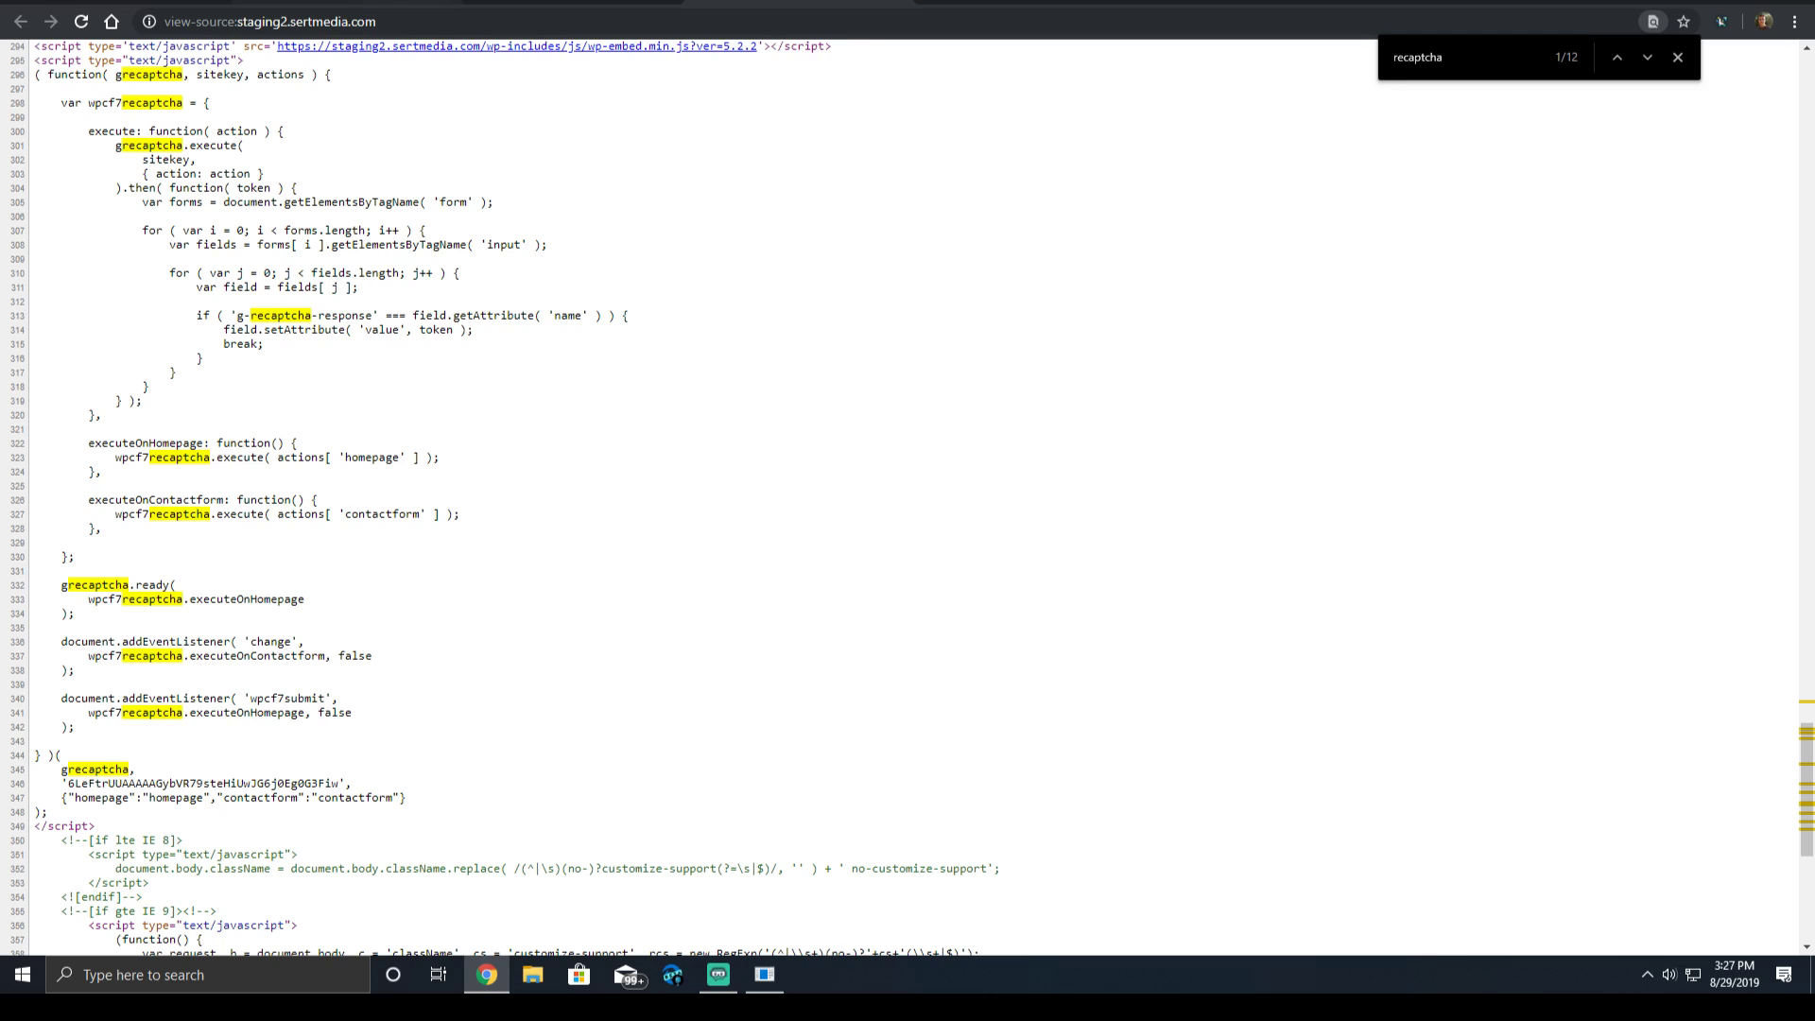
Switch to the GTmetrix report and re-test the staging2.sertmedia.com homepage.
left_click(437, 2)
left_click(799, 3)
scroll(992, 416, "up", 2)
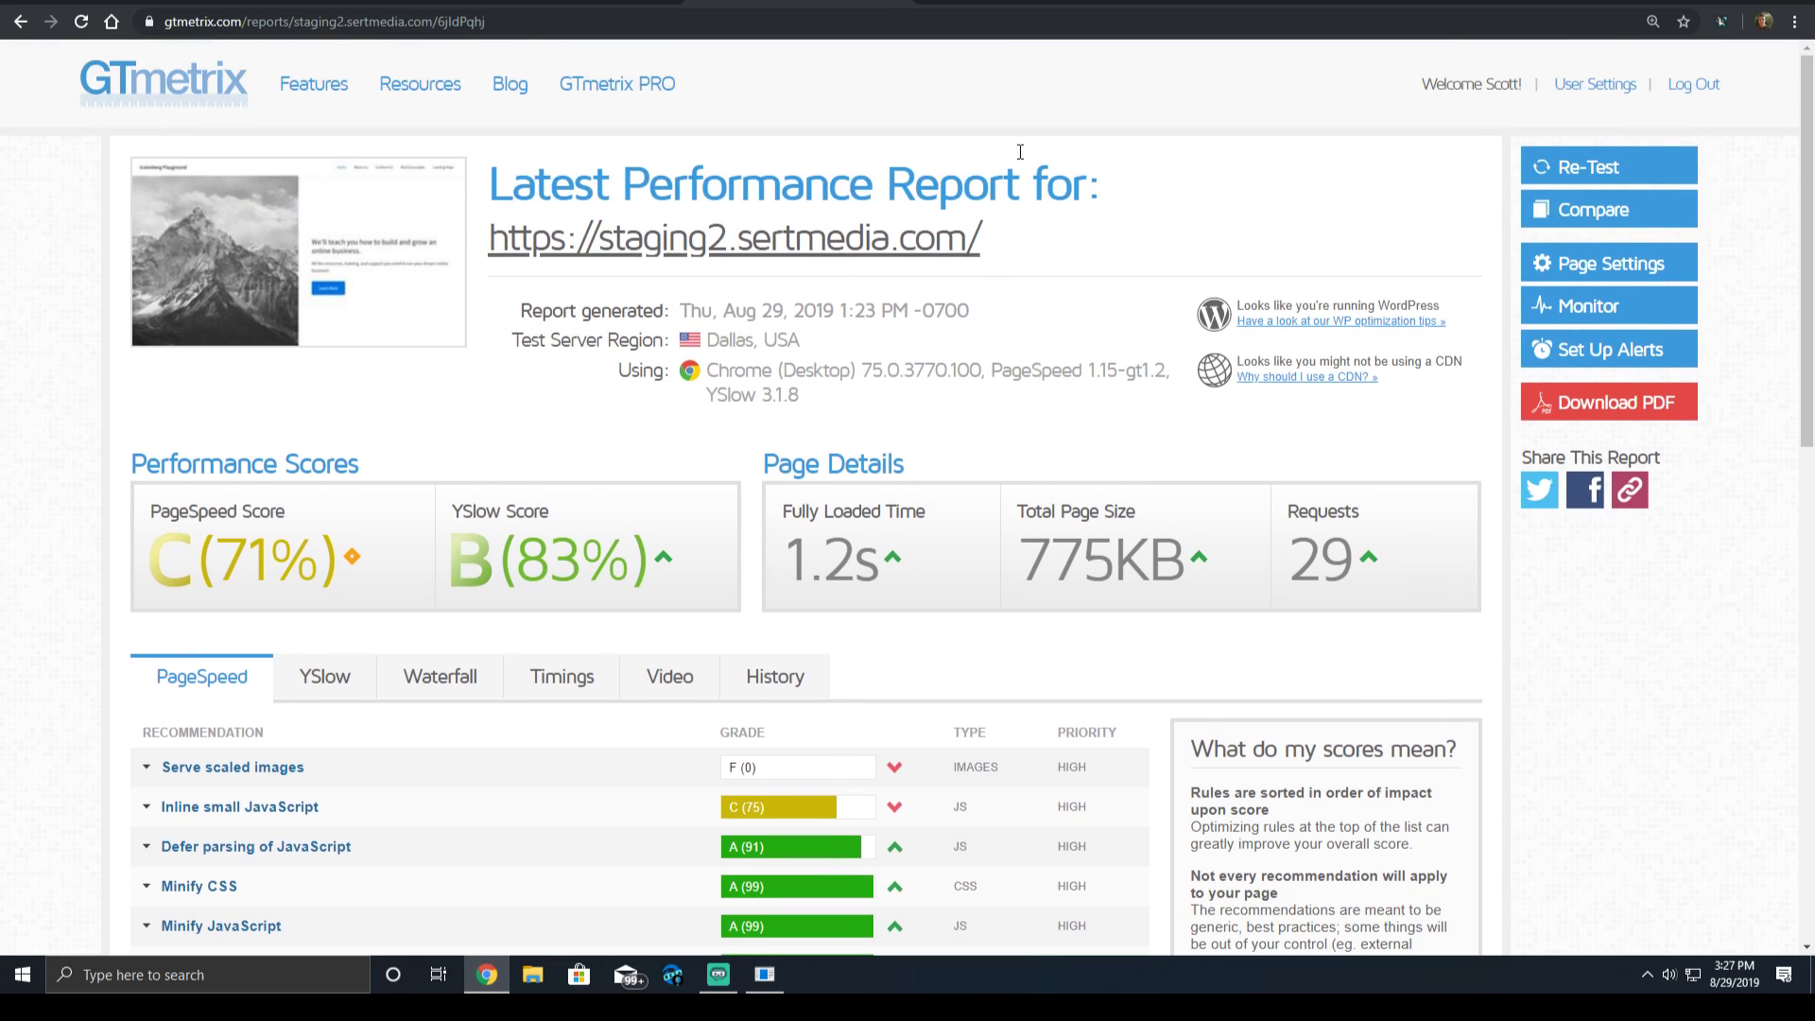
left_click(1607, 170)
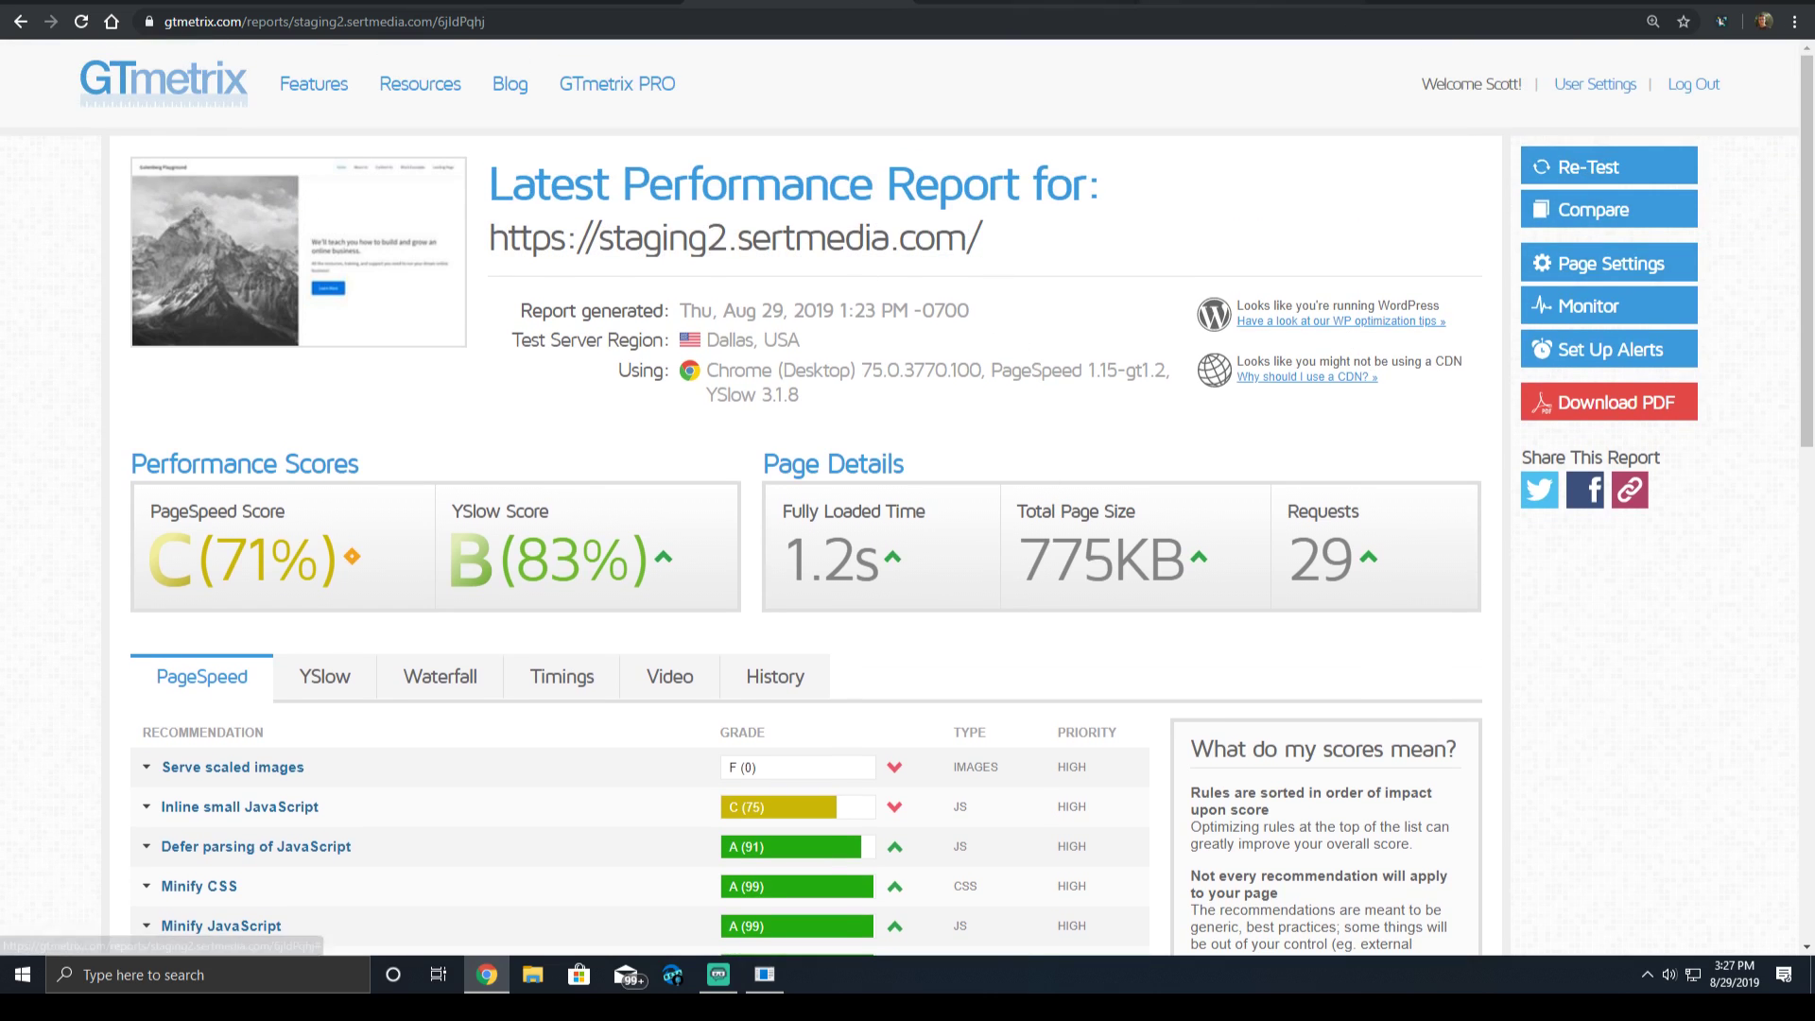
Duplicate the Pingdom and PageSpeed Insights result tabs to keep the original results for comparison.
left_click(1207, 2)
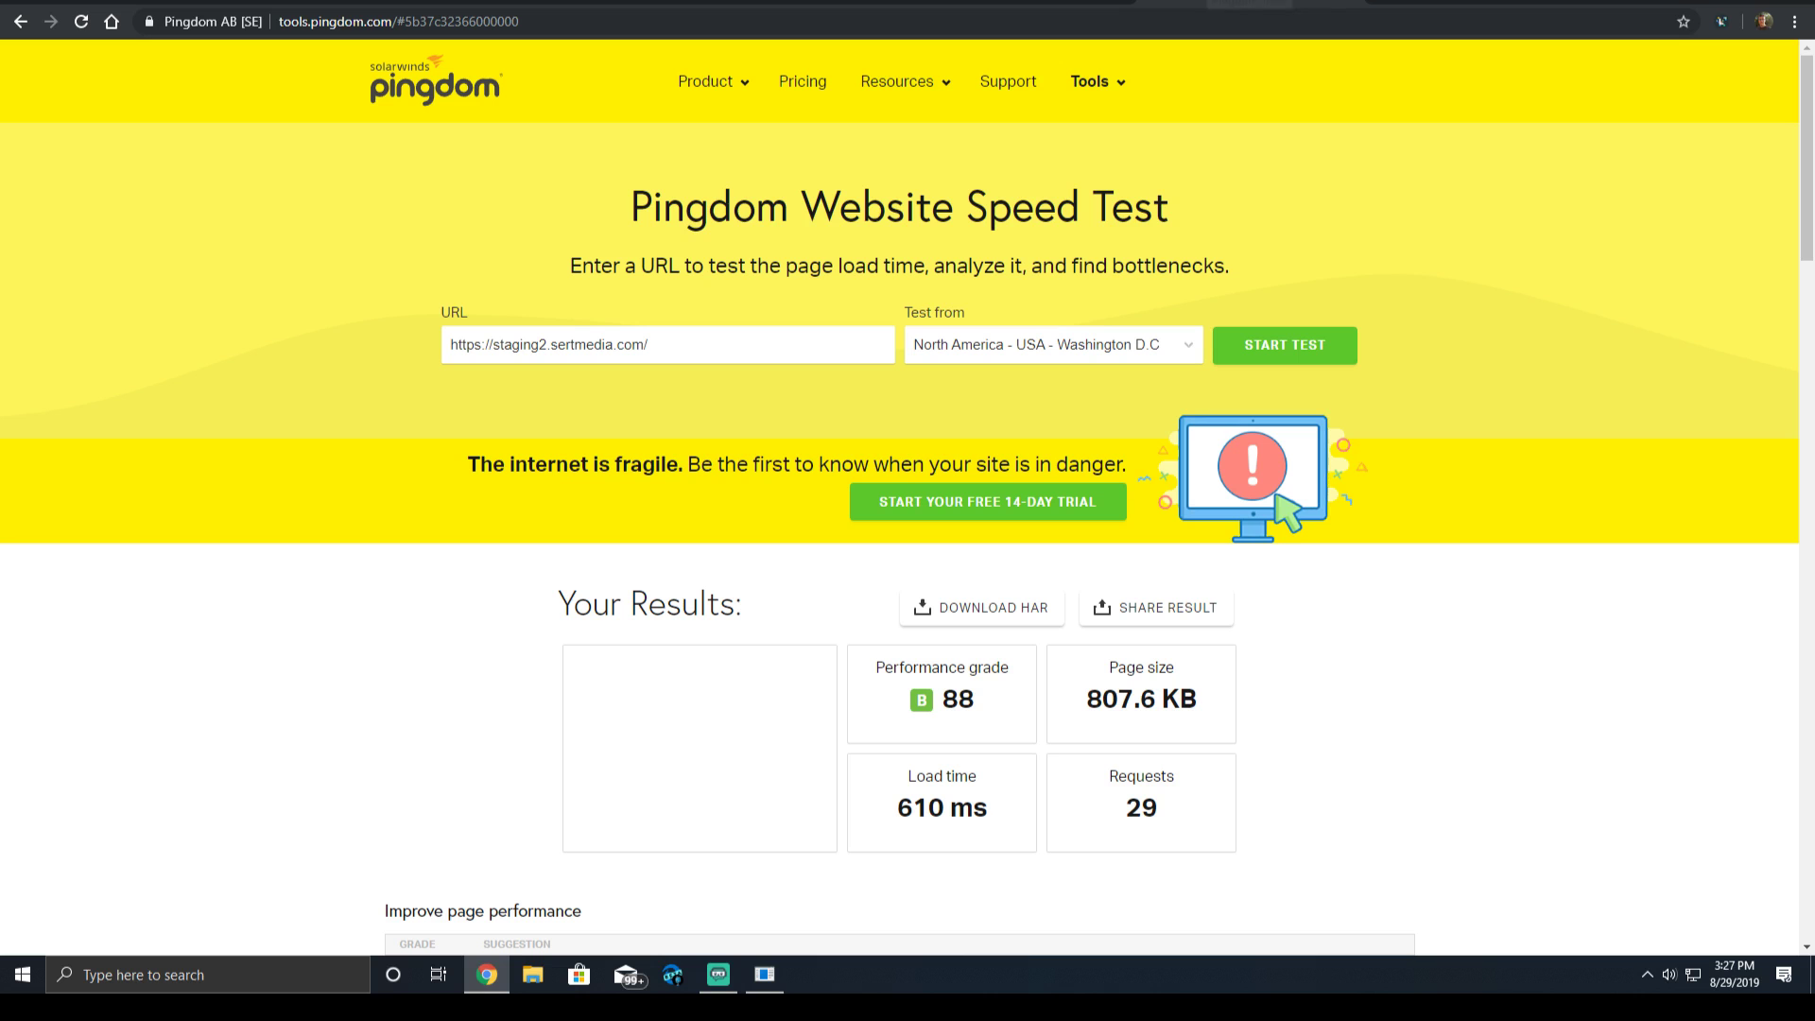
right_click(1206, 2)
left_click(1260, 41)
left_click(1466, 3)
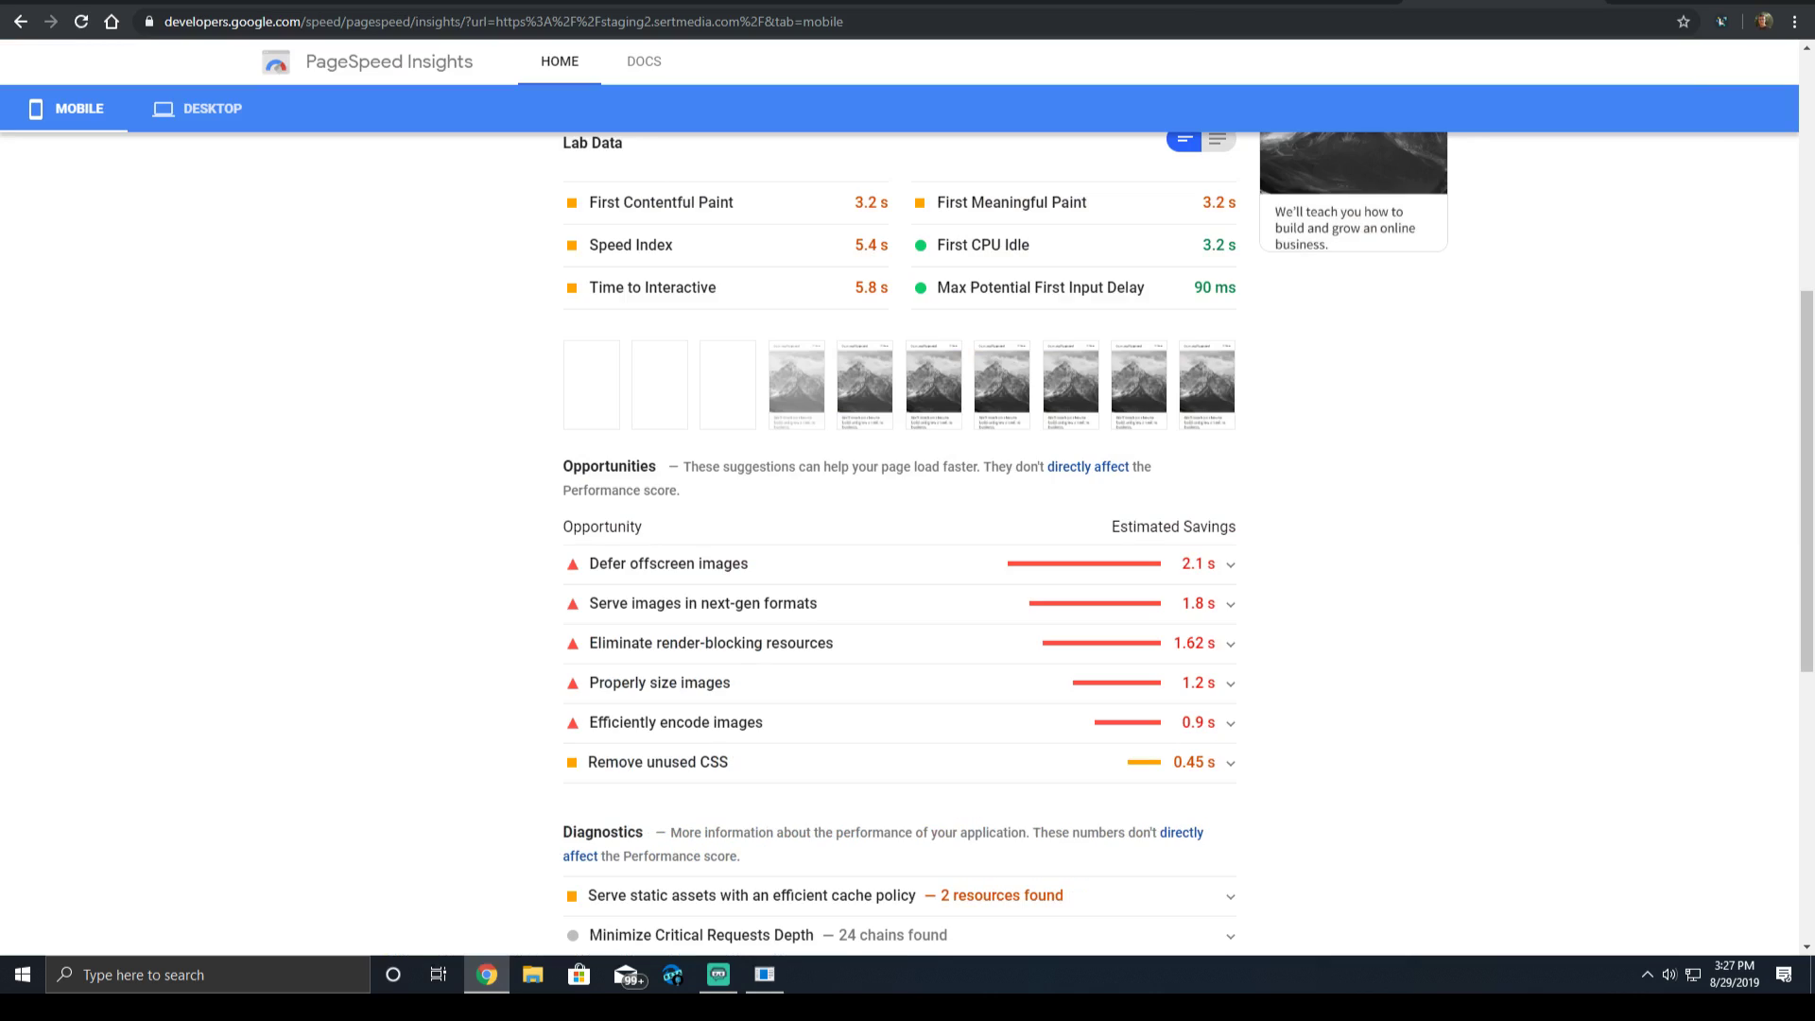
right_click(1465, 3)
left_click(1502, 49)
left_click(1163, 3)
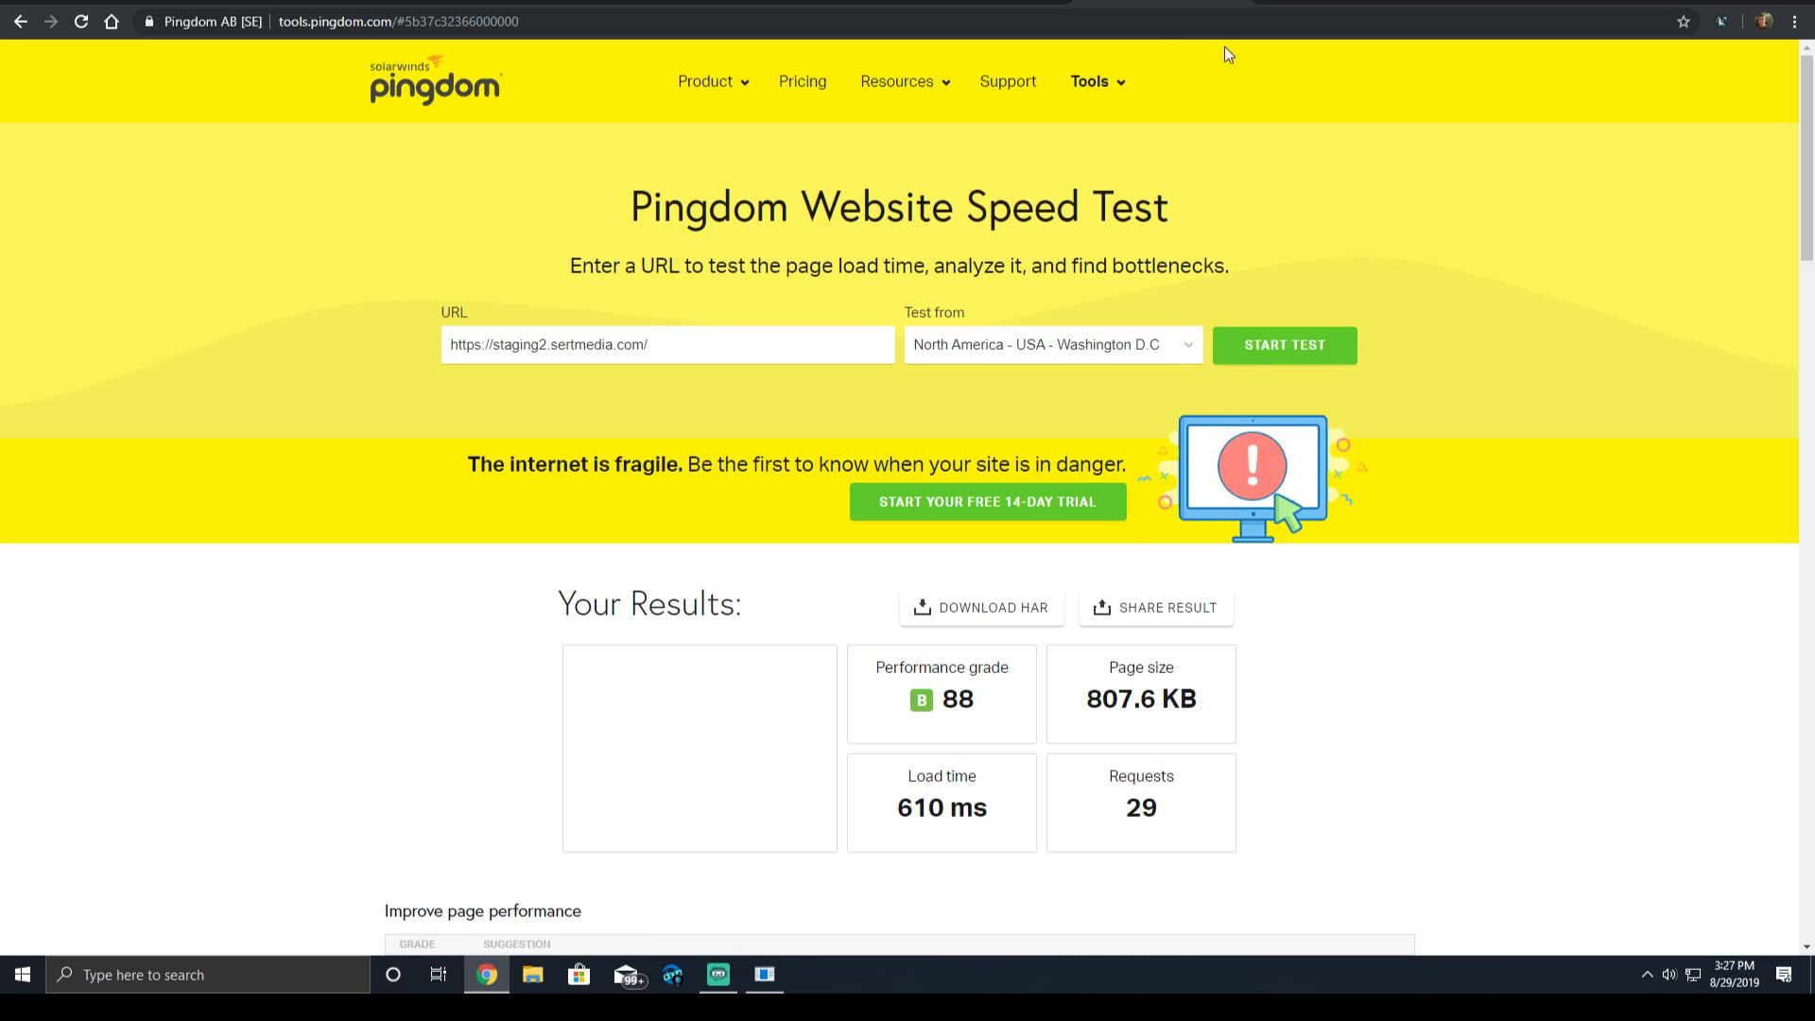
left_click(983, 3)
left_click(1186, 3)
left_click(1302, 342)
left_click(981, 2)
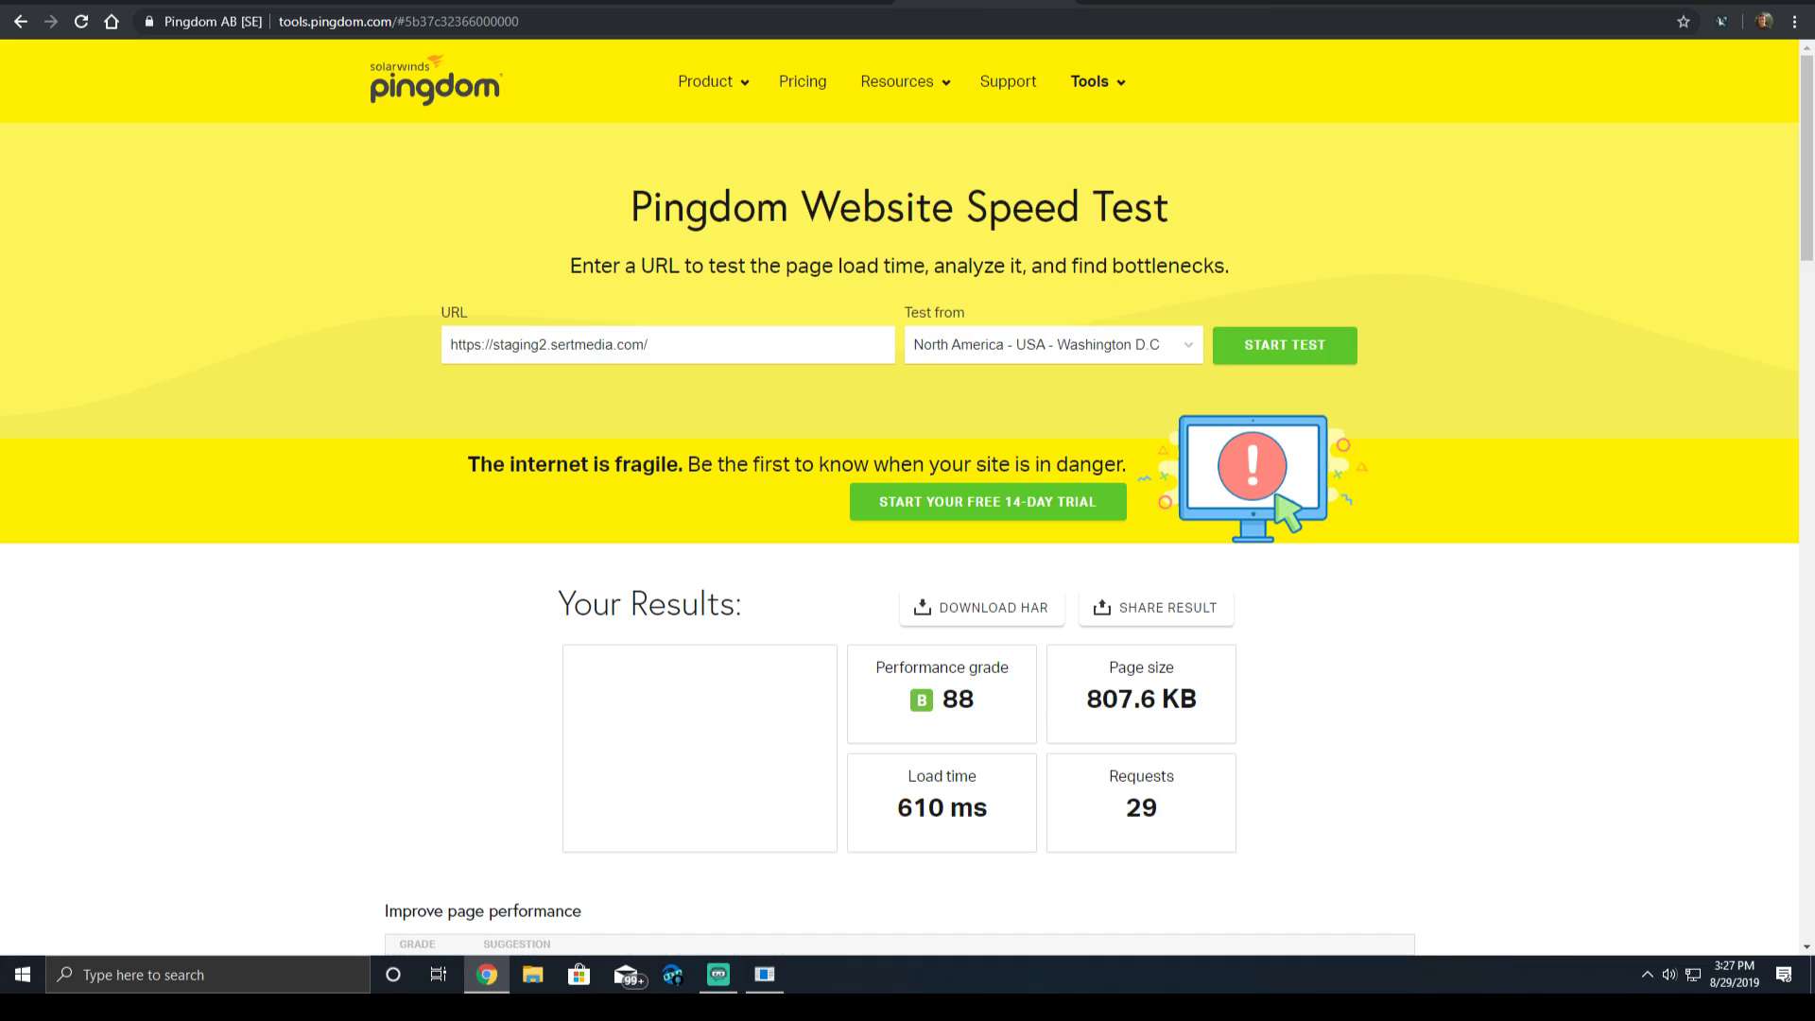
left_click(1163, 2)
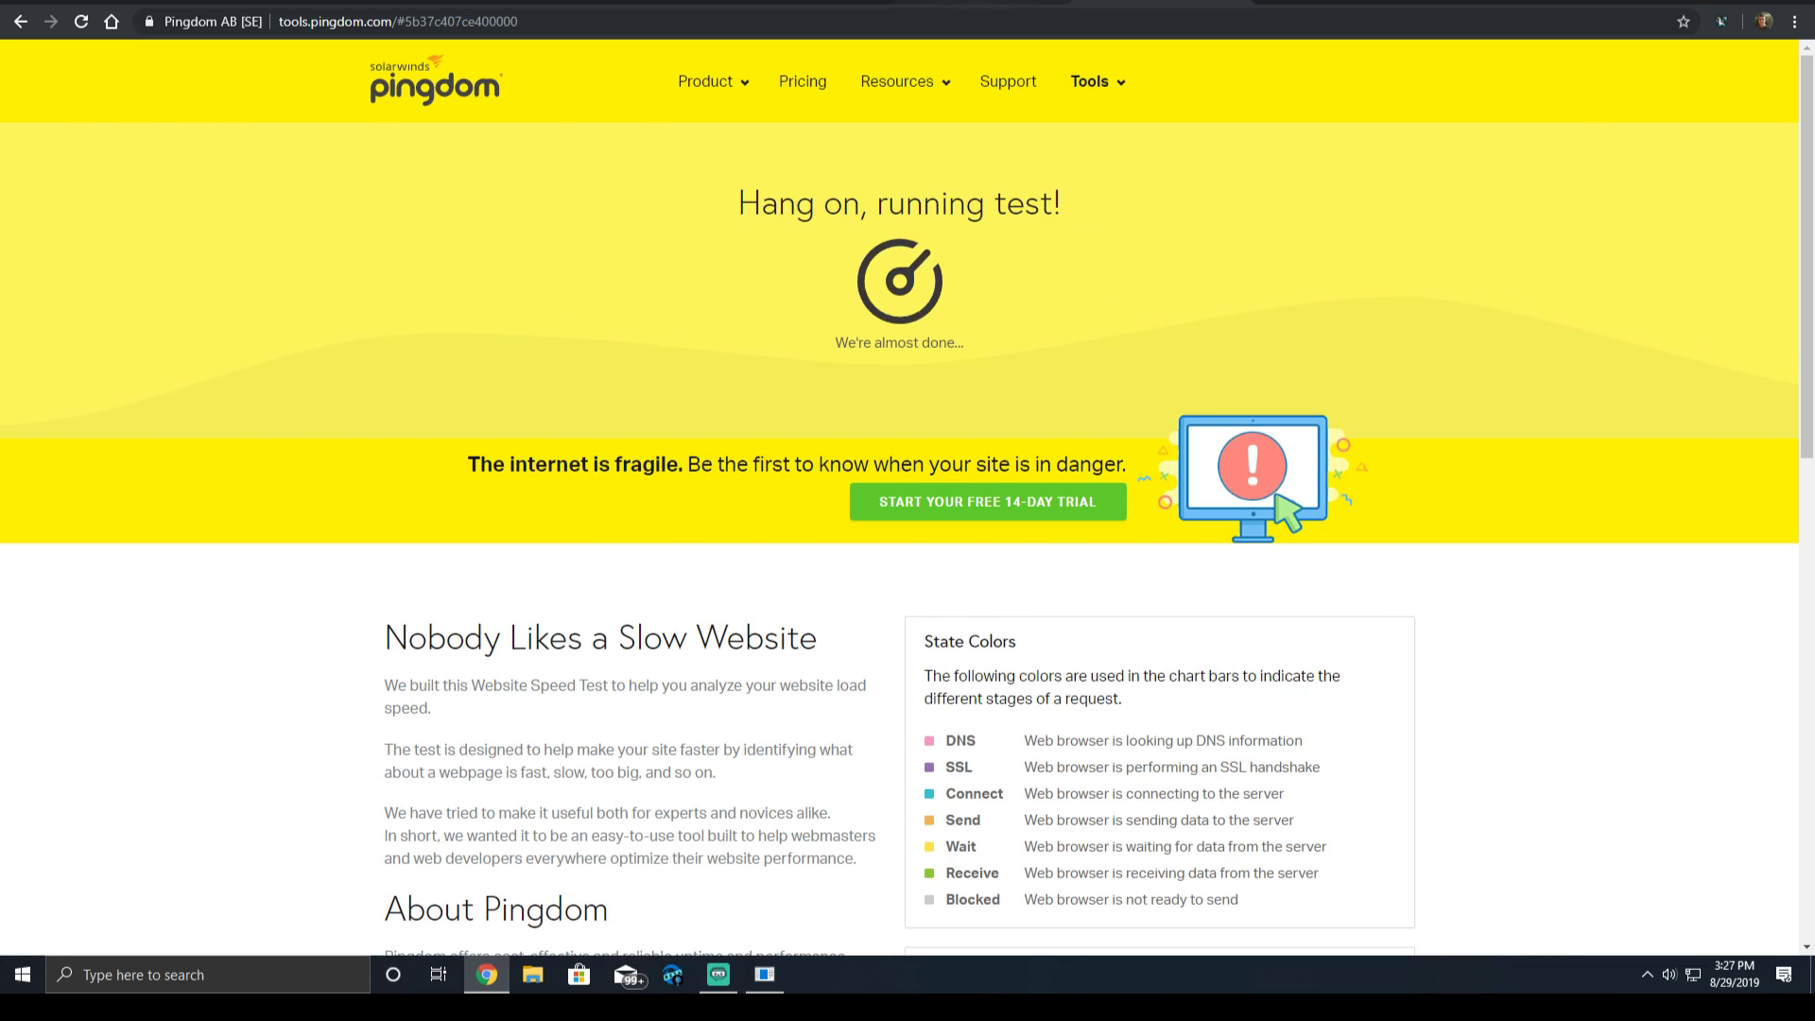
left_click(861, 2)
left_click(1477, 3)
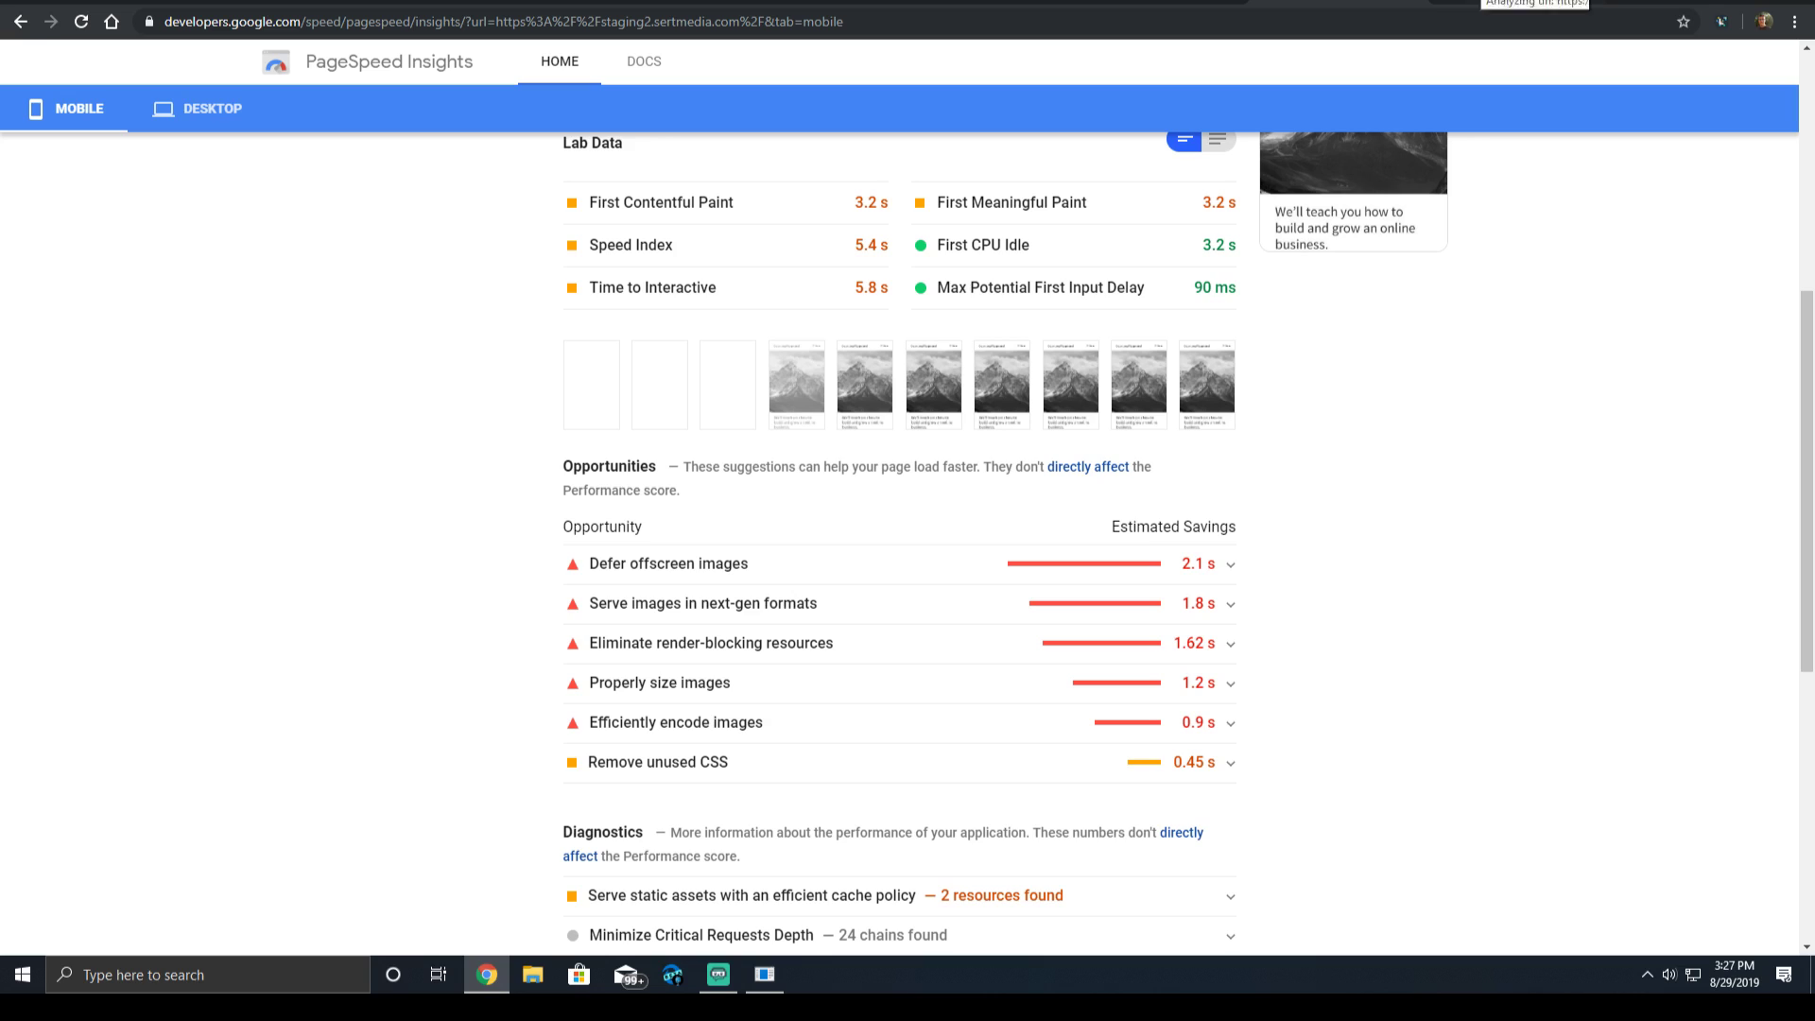
scroll(1447, 237, "up", 5)
left_click(1286, 148)
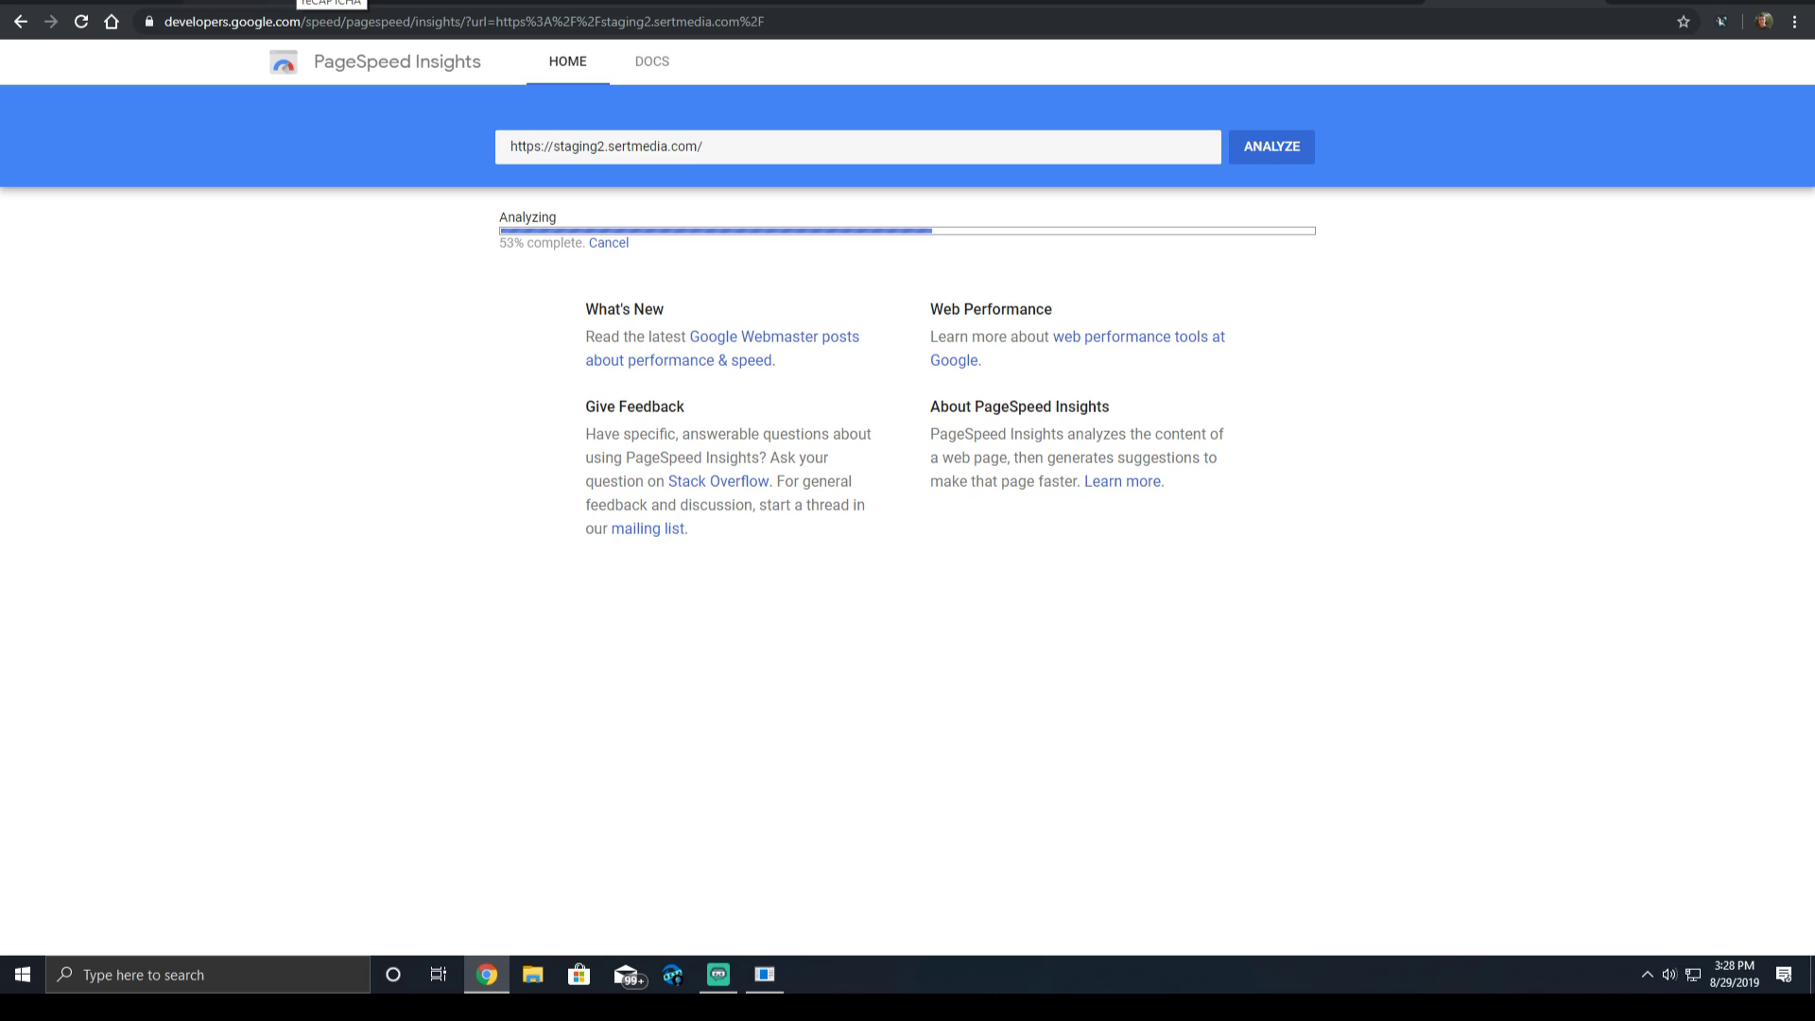
Return to the WordPress Integration page and highlight the reCAPTCHA active status line.
left_click(350, 3)
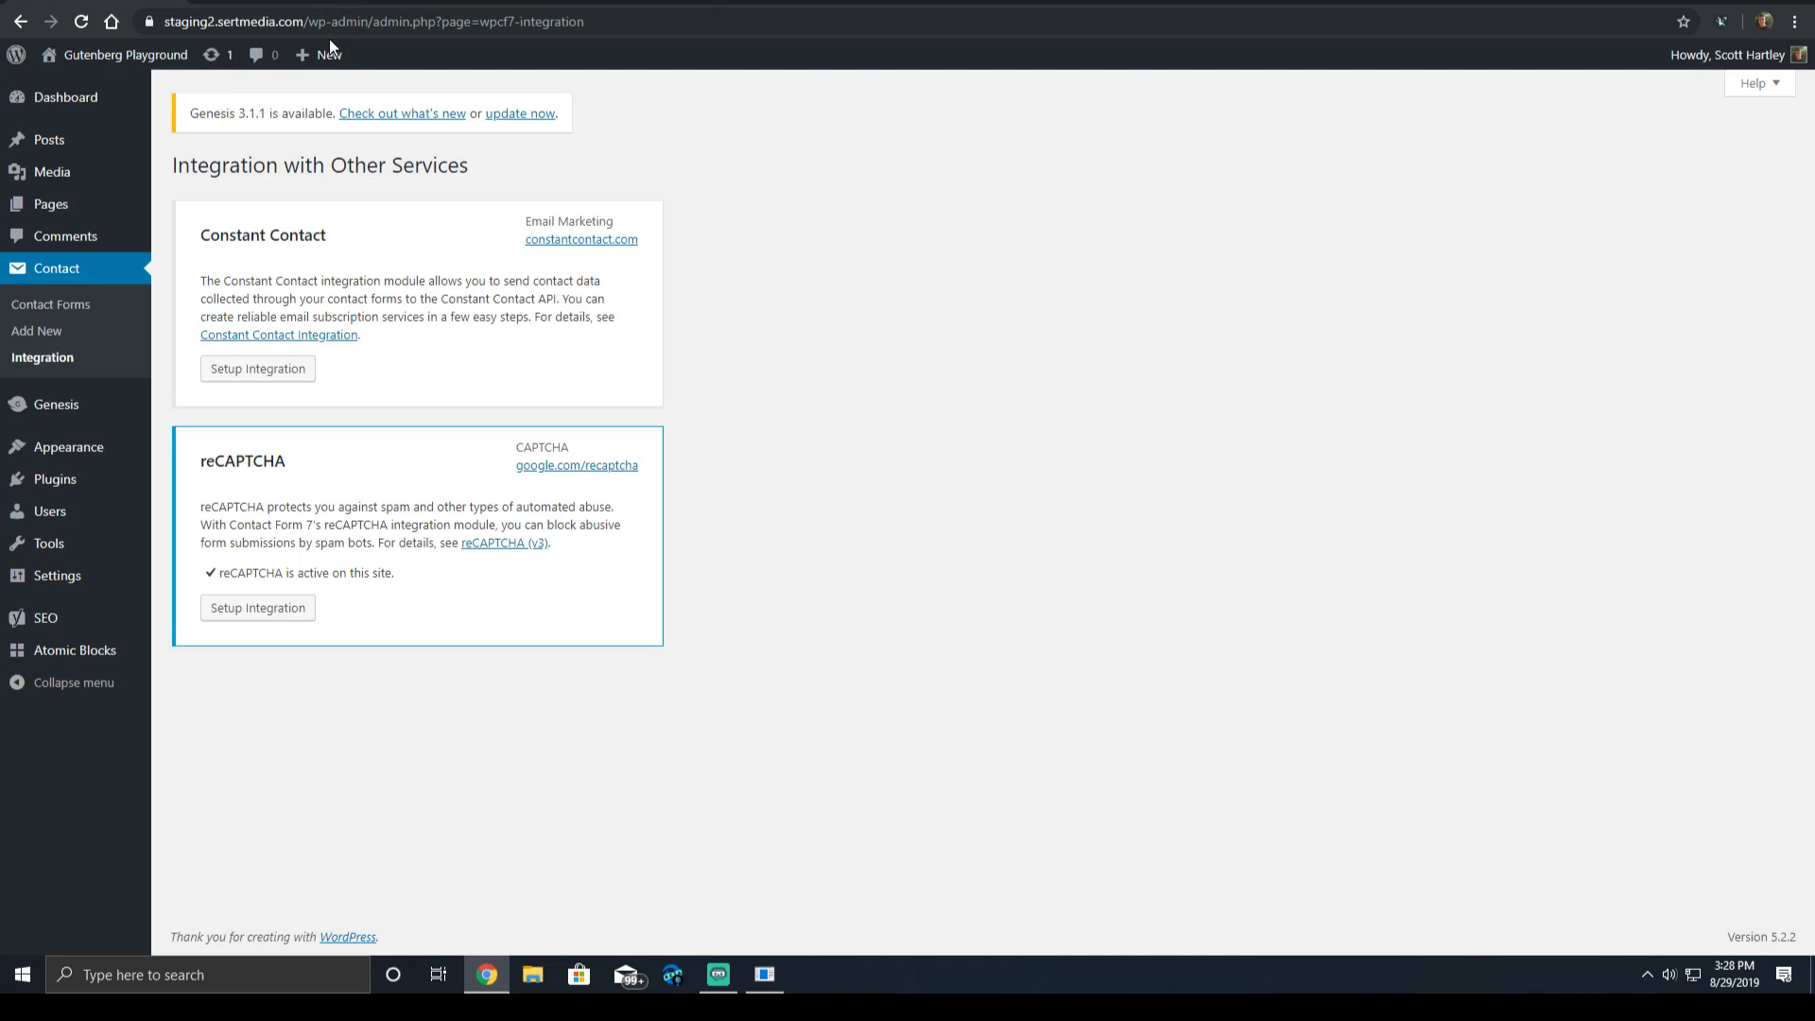
triple_click(333, 579)
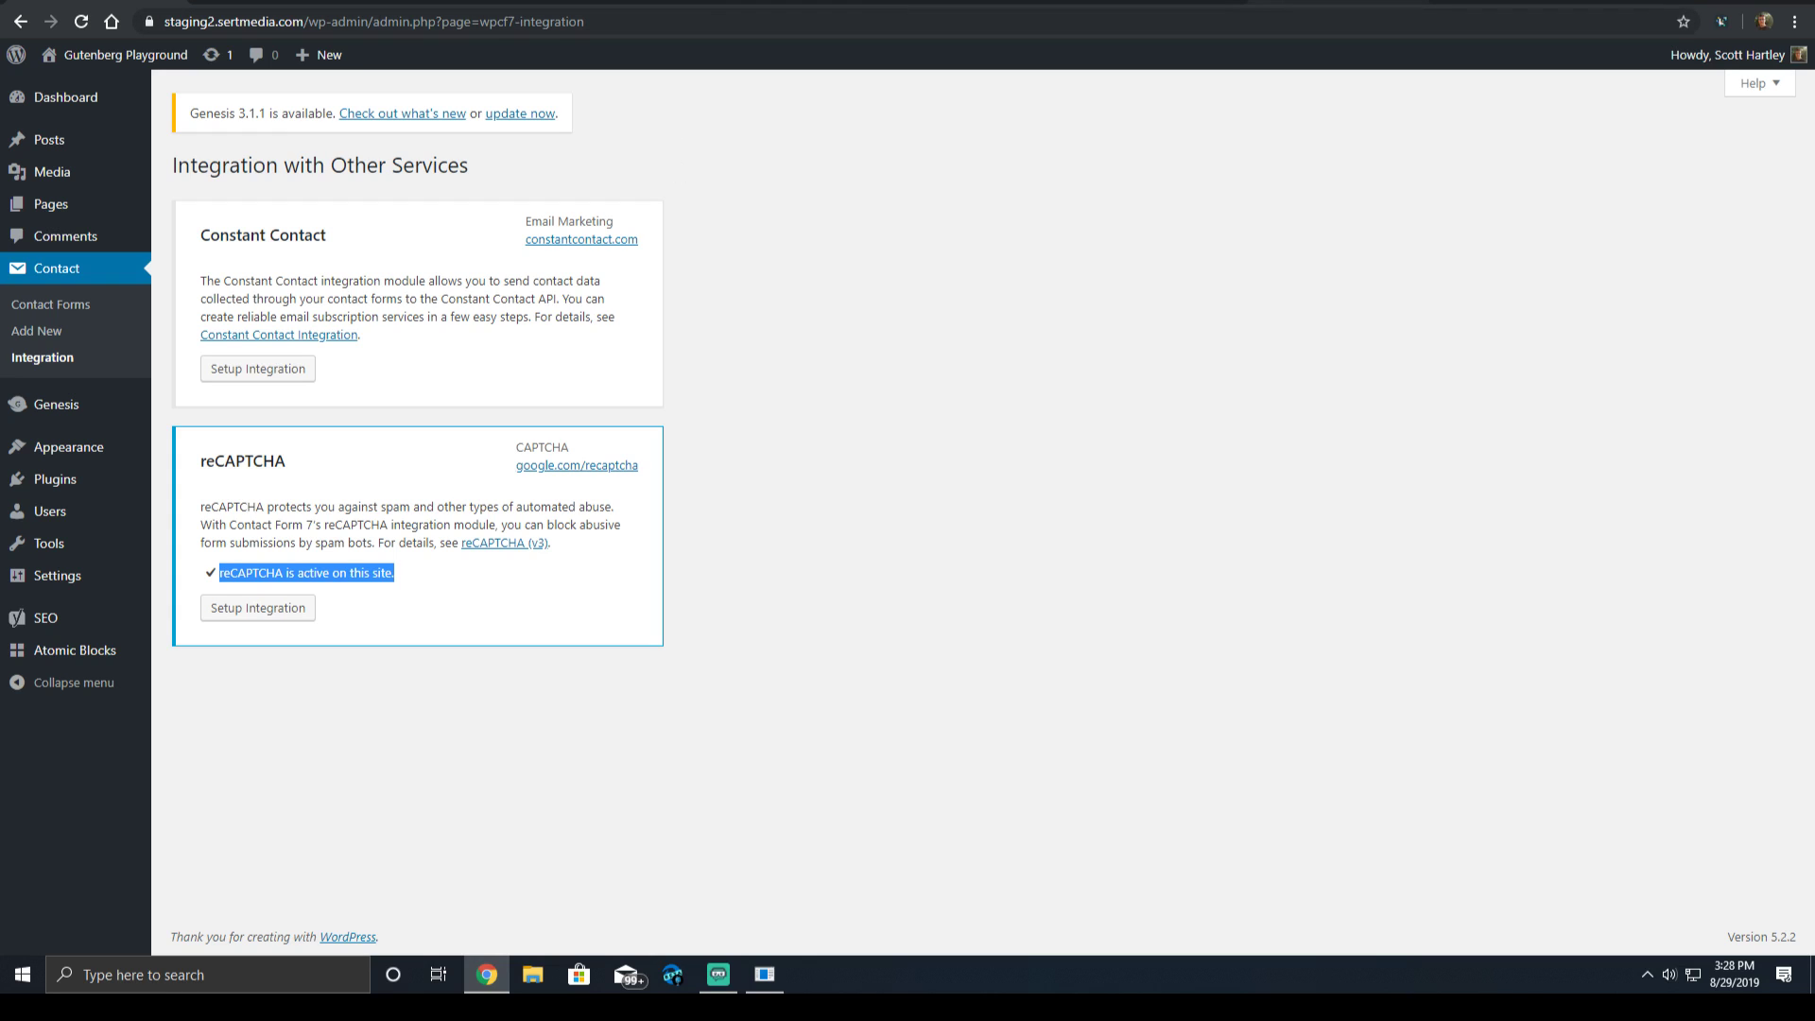
left_click(1206, 3)
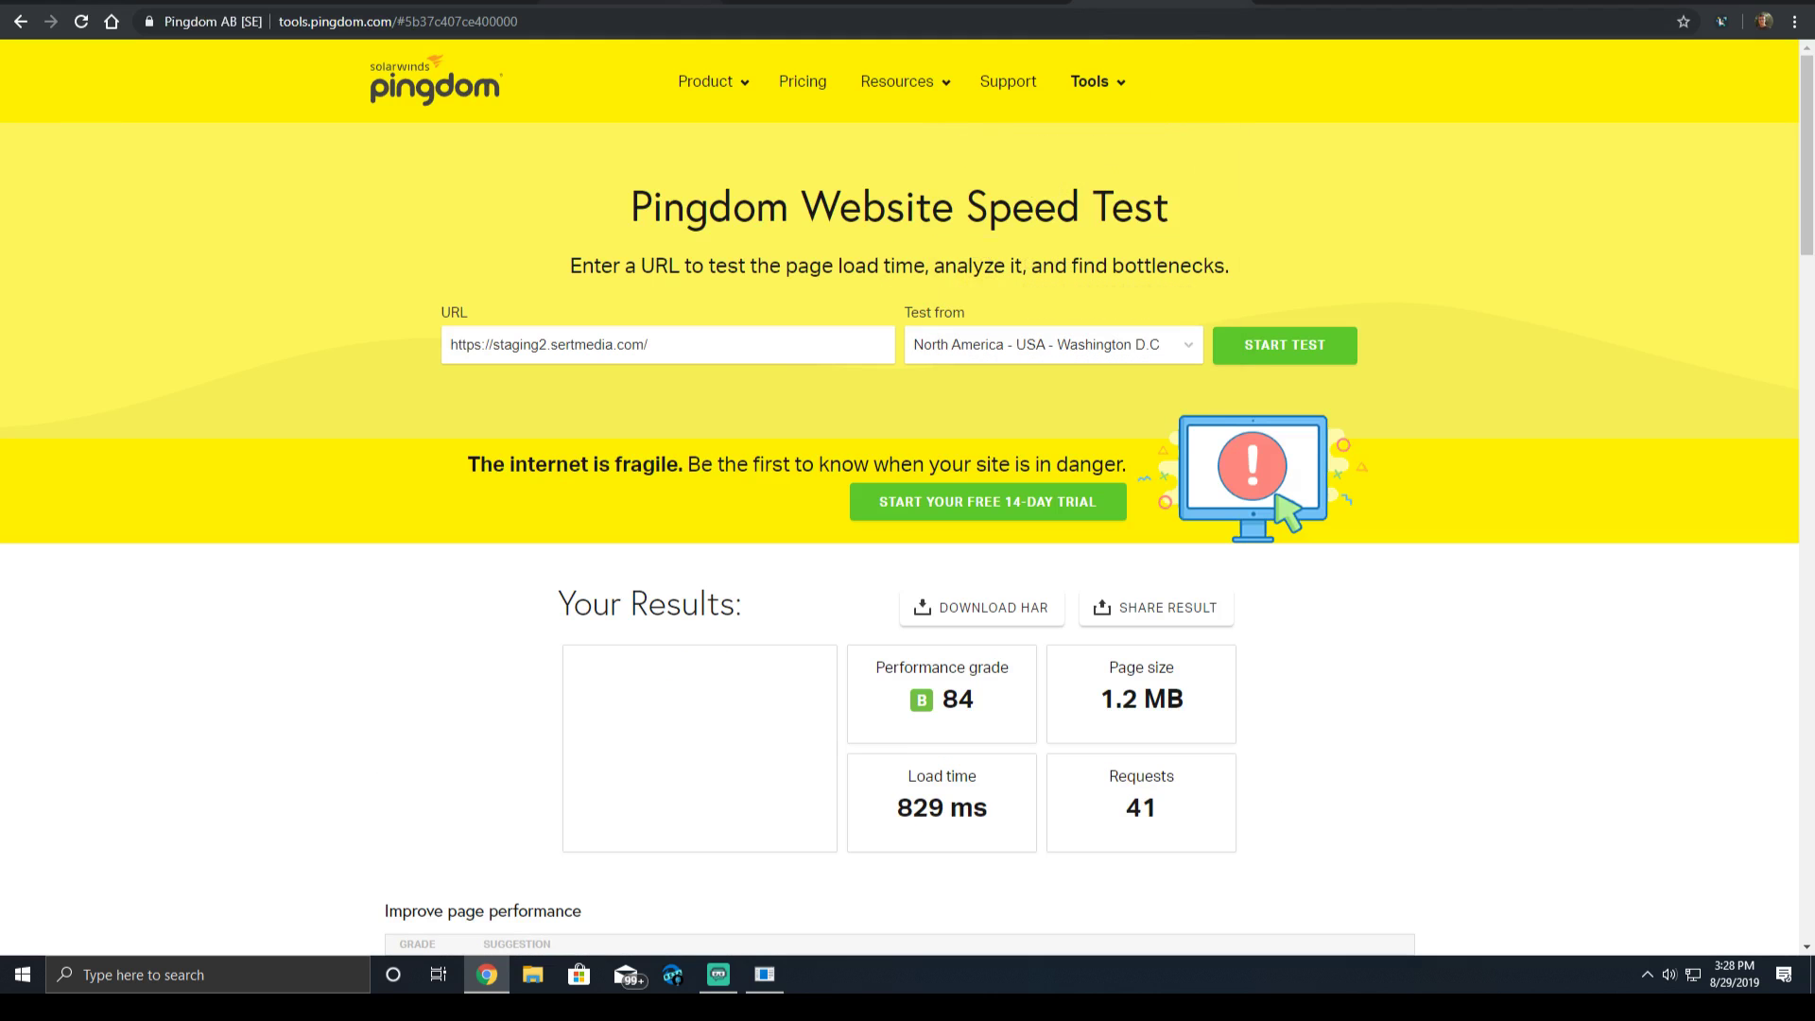
left_click(770, 4)
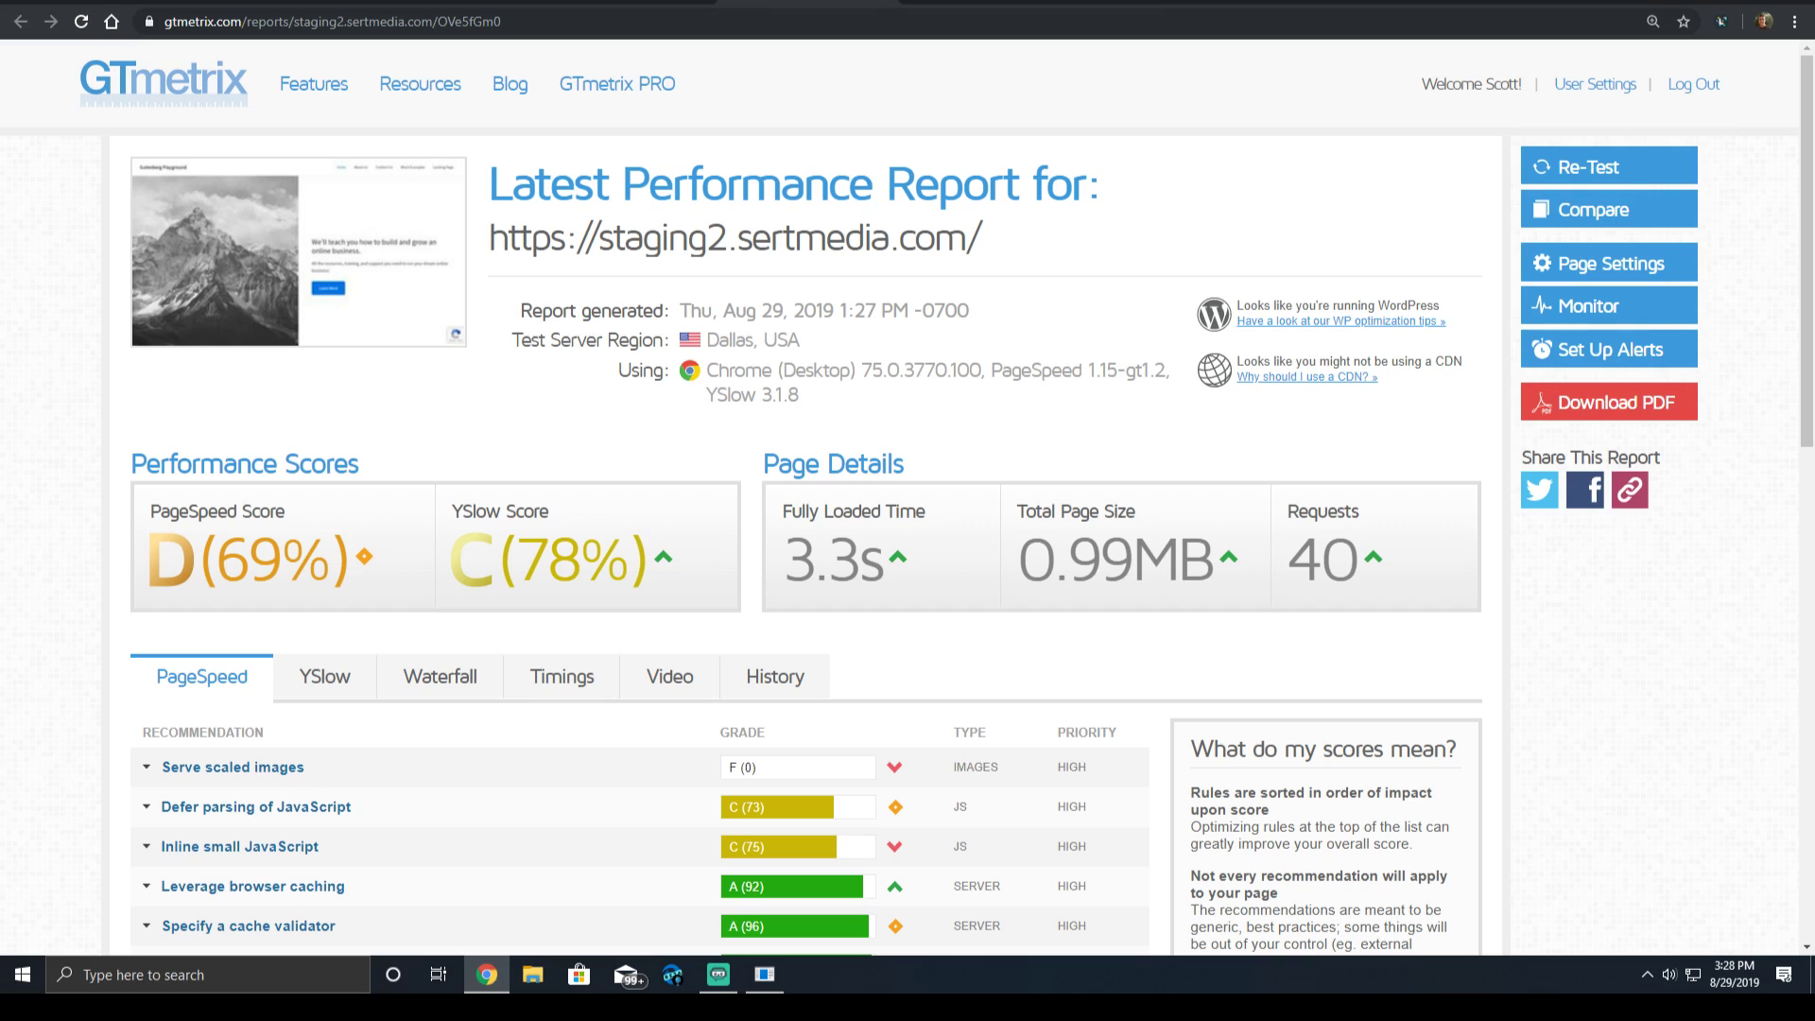
left_click(628, 5)
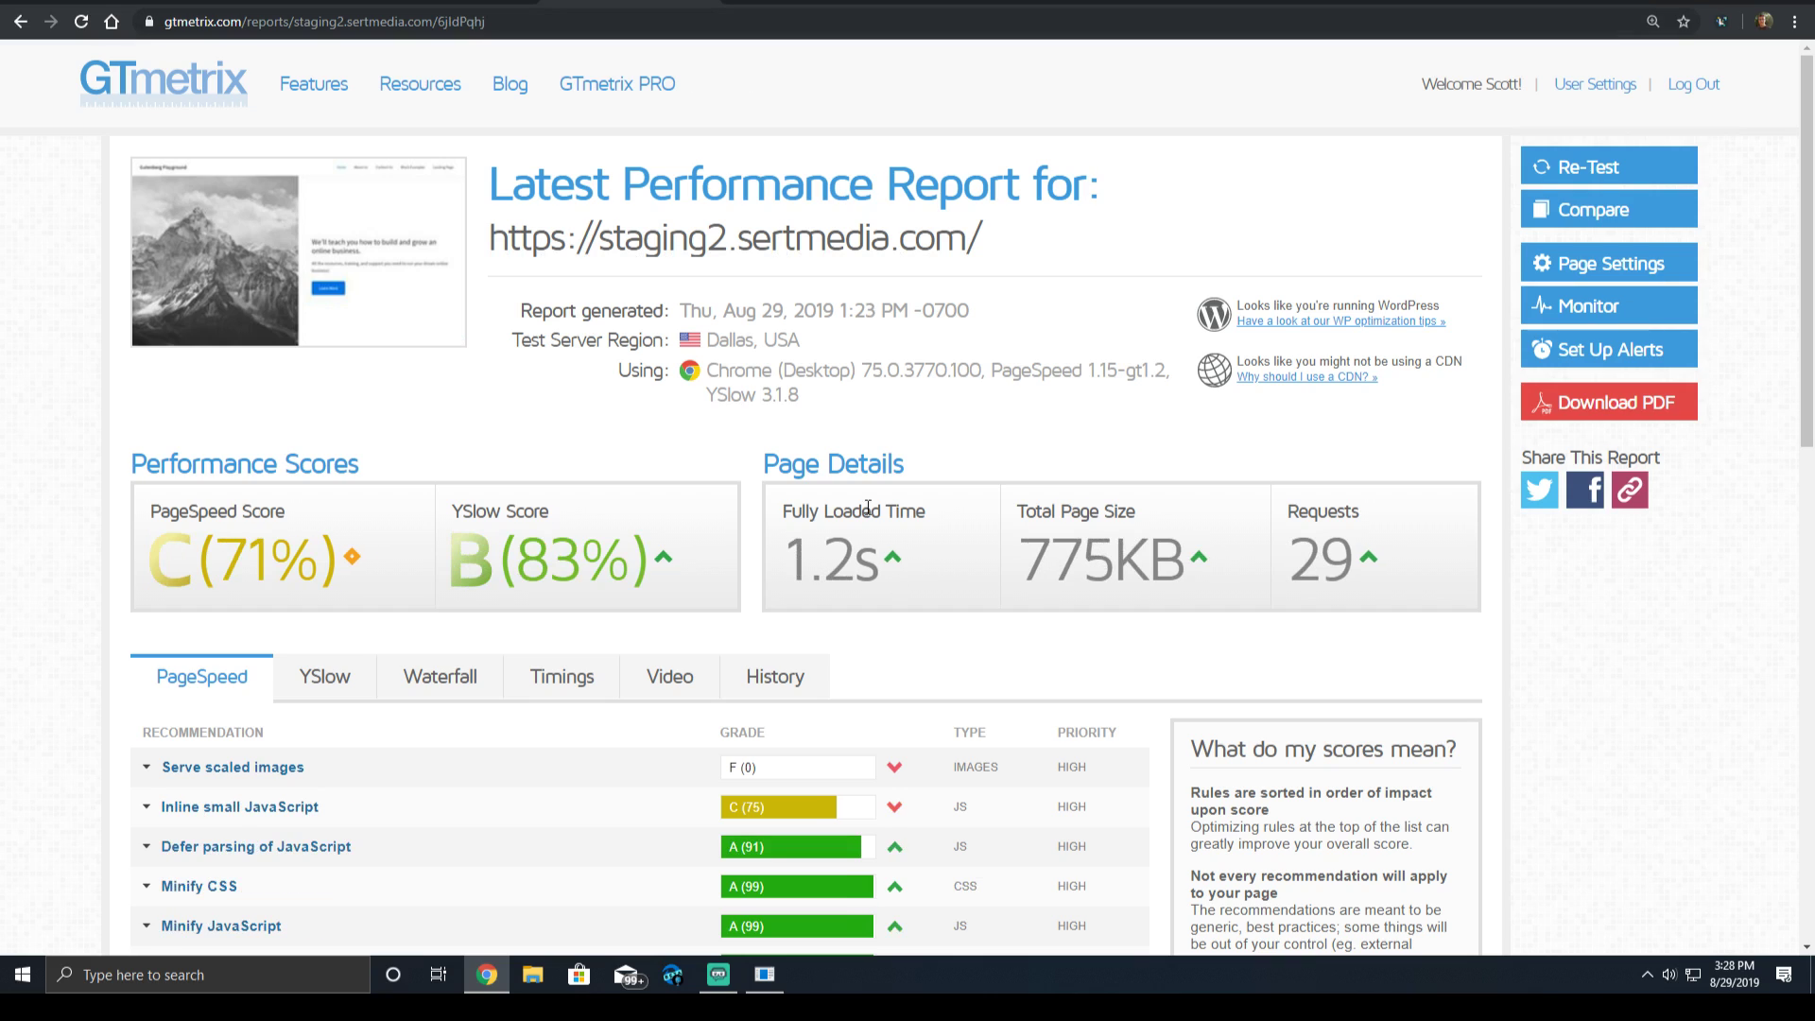
key("ctrl+Tab")
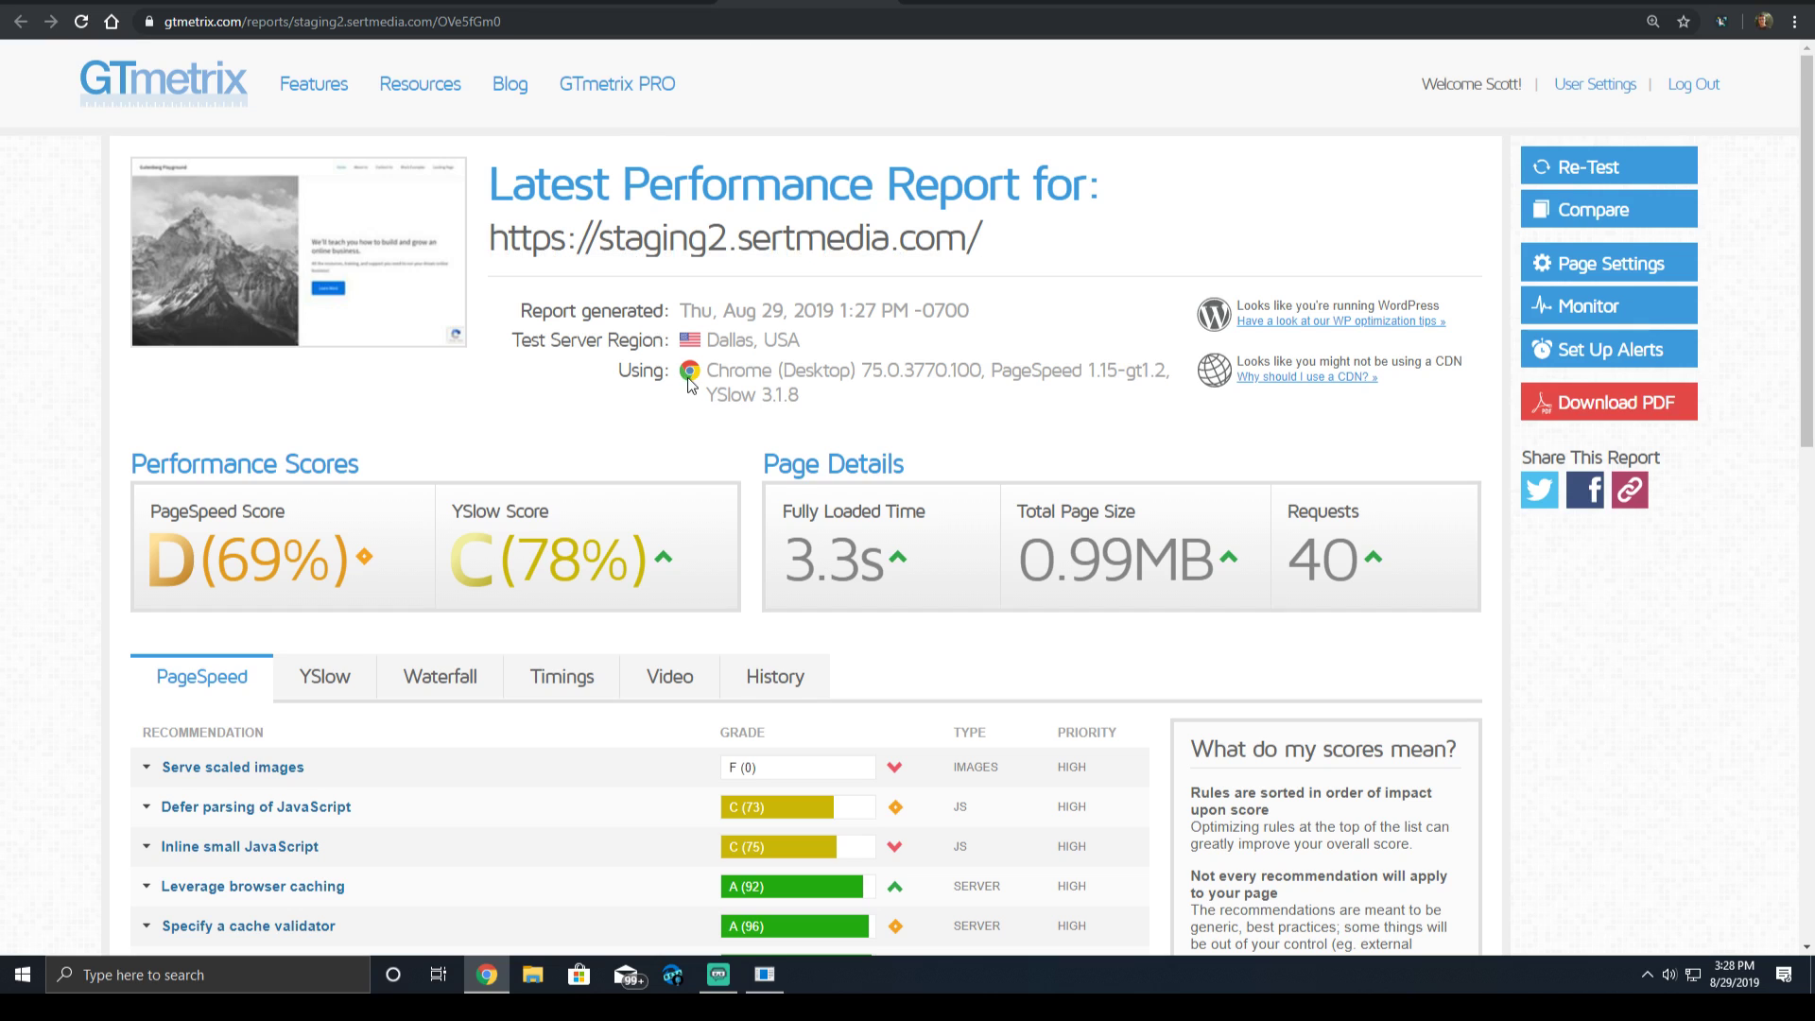
Examine the new GTmetrix report's waterfall chart for reCAPTCHA requests, and return to its PageSpeed recommendations.
scroll(662, 416, "down", 3)
left_click(473, 396)
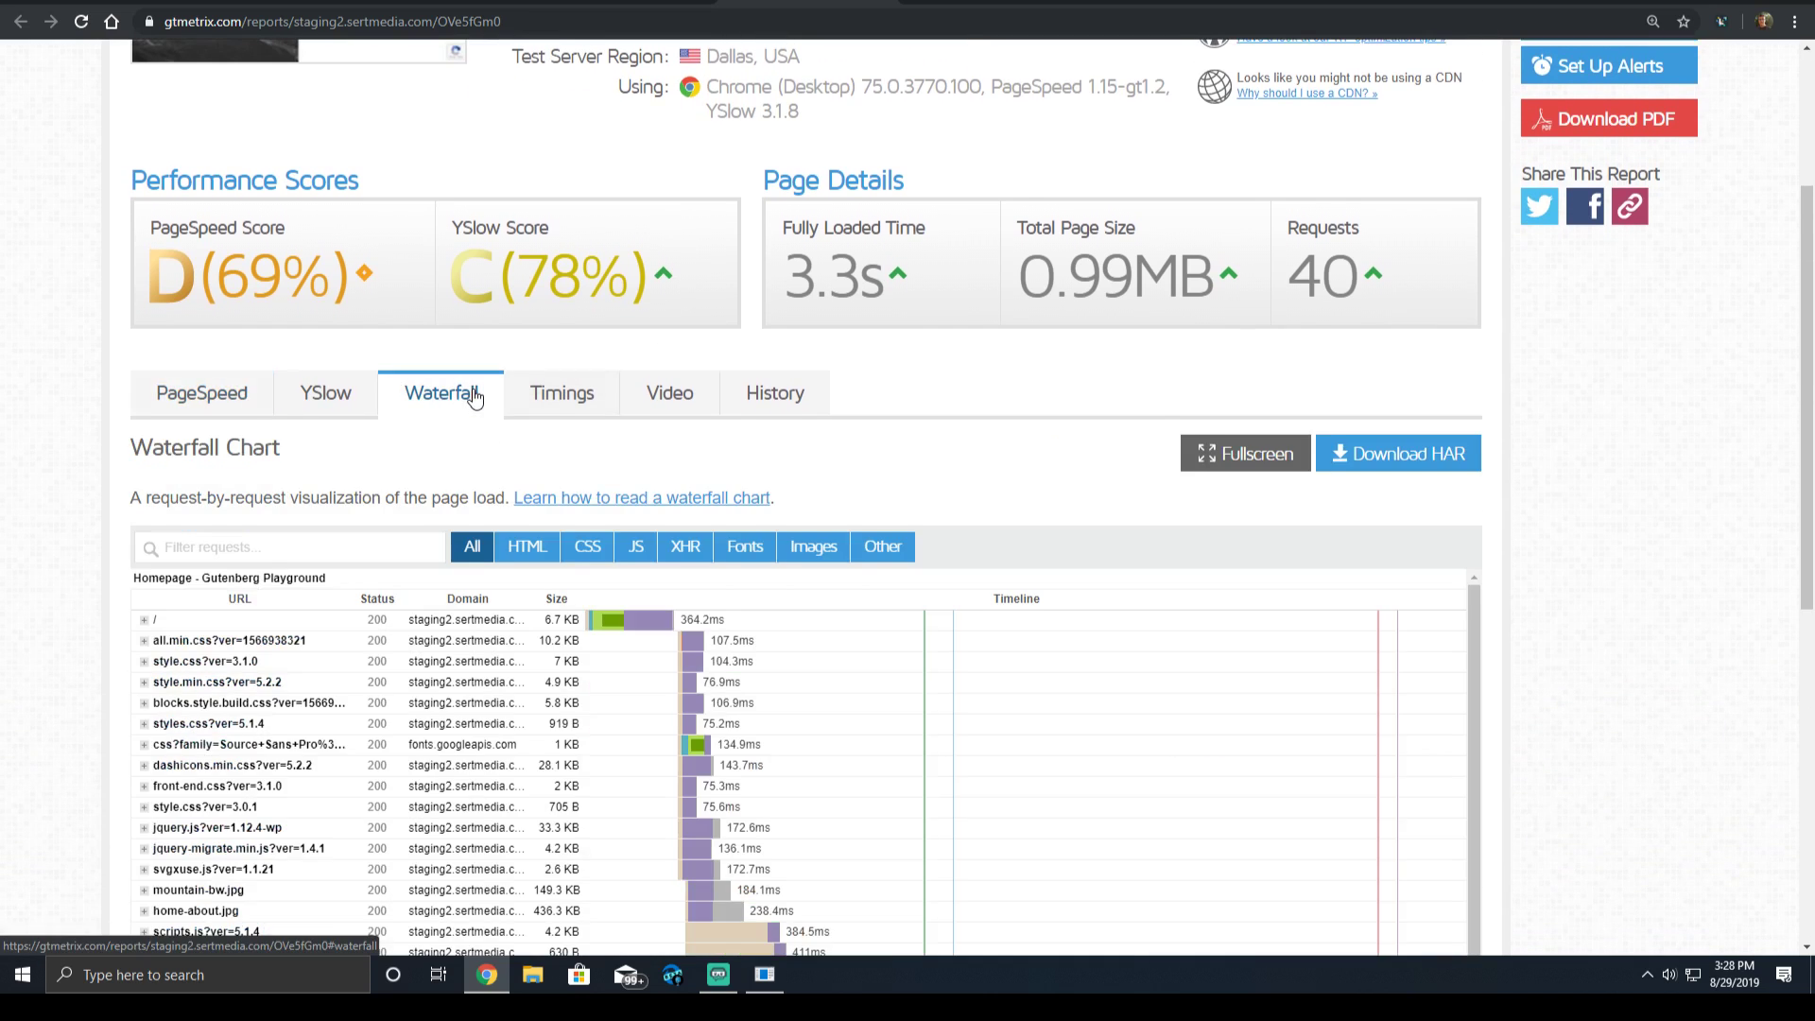
scroll(582, 452, "down", 3)
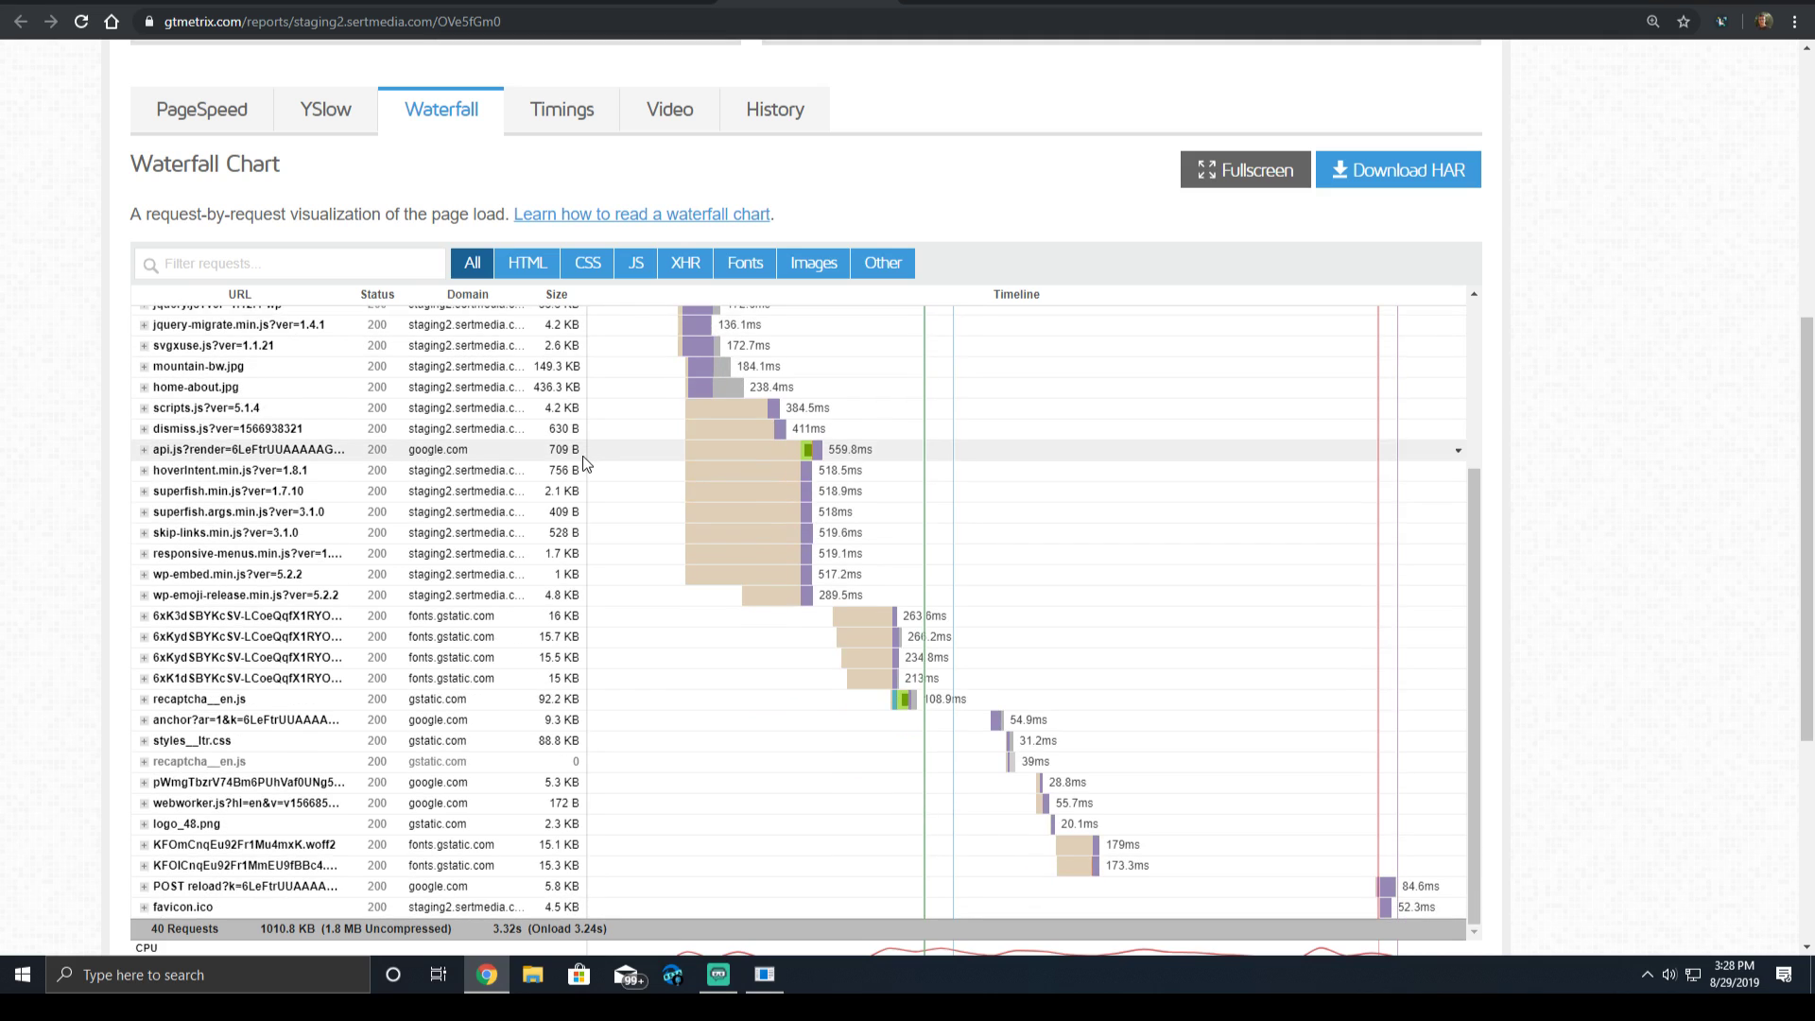
scroll(705, 308, "up", 6)
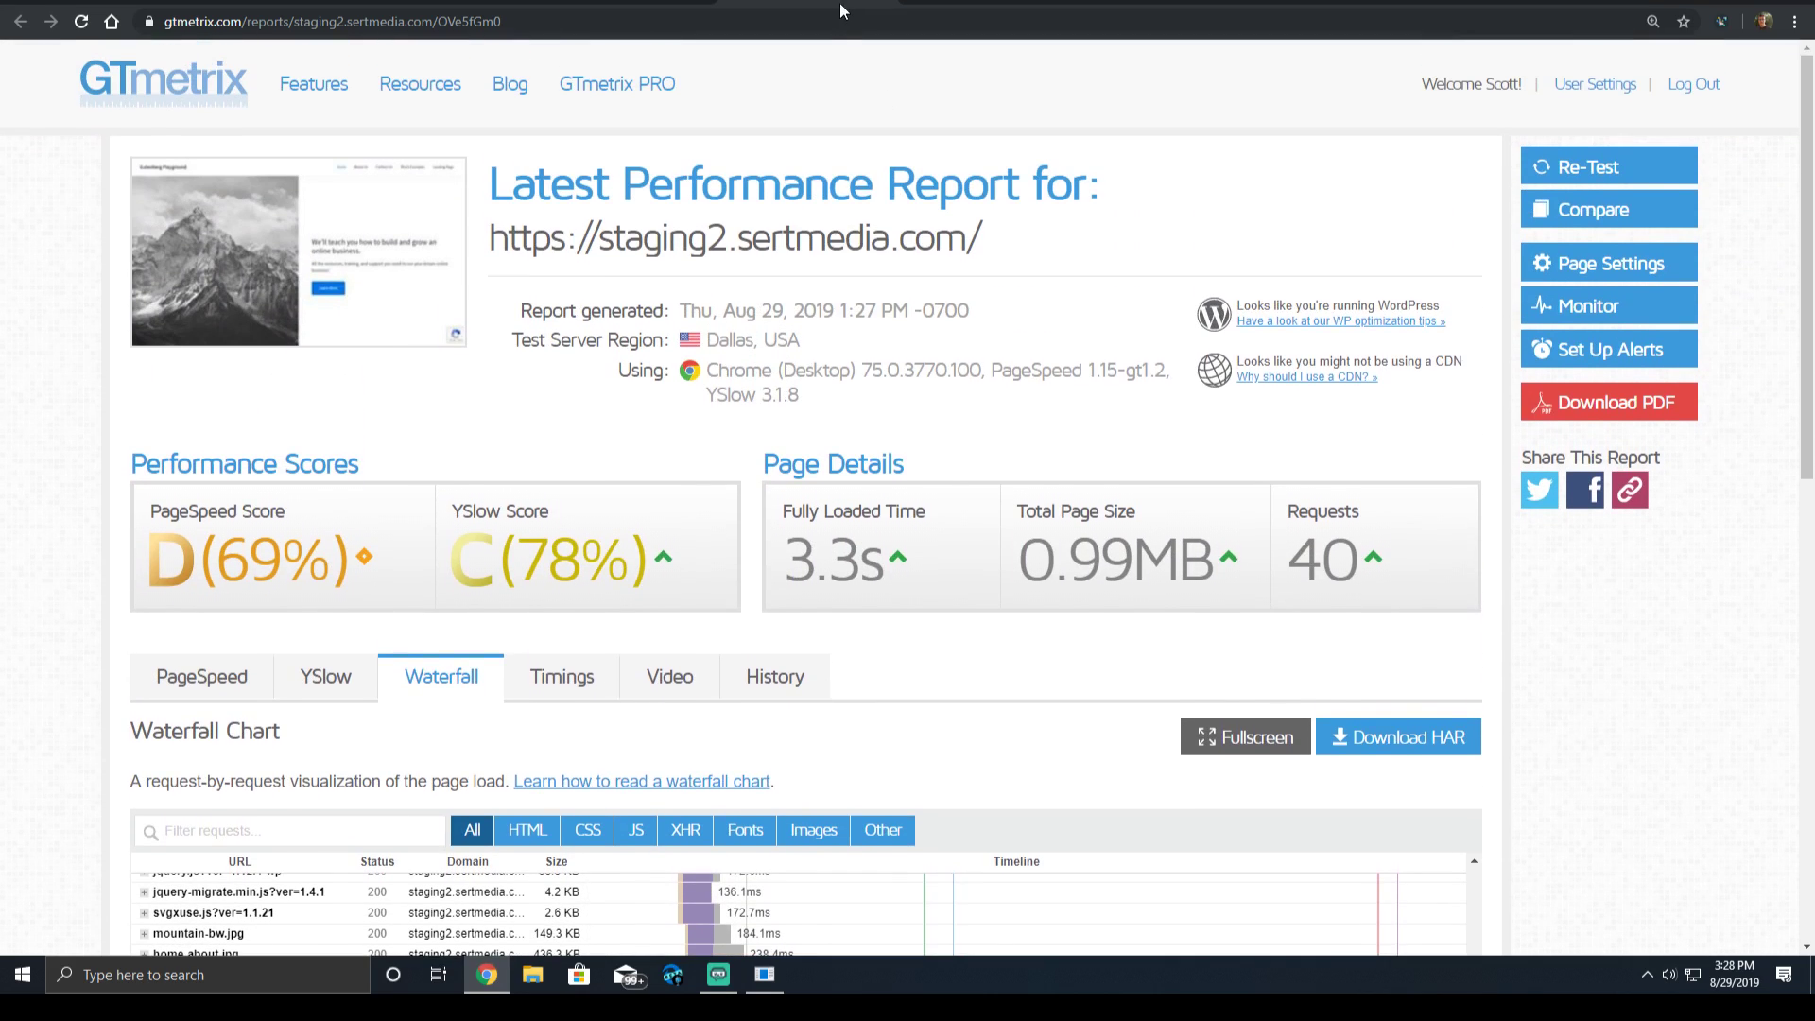
left_click(243, 676)
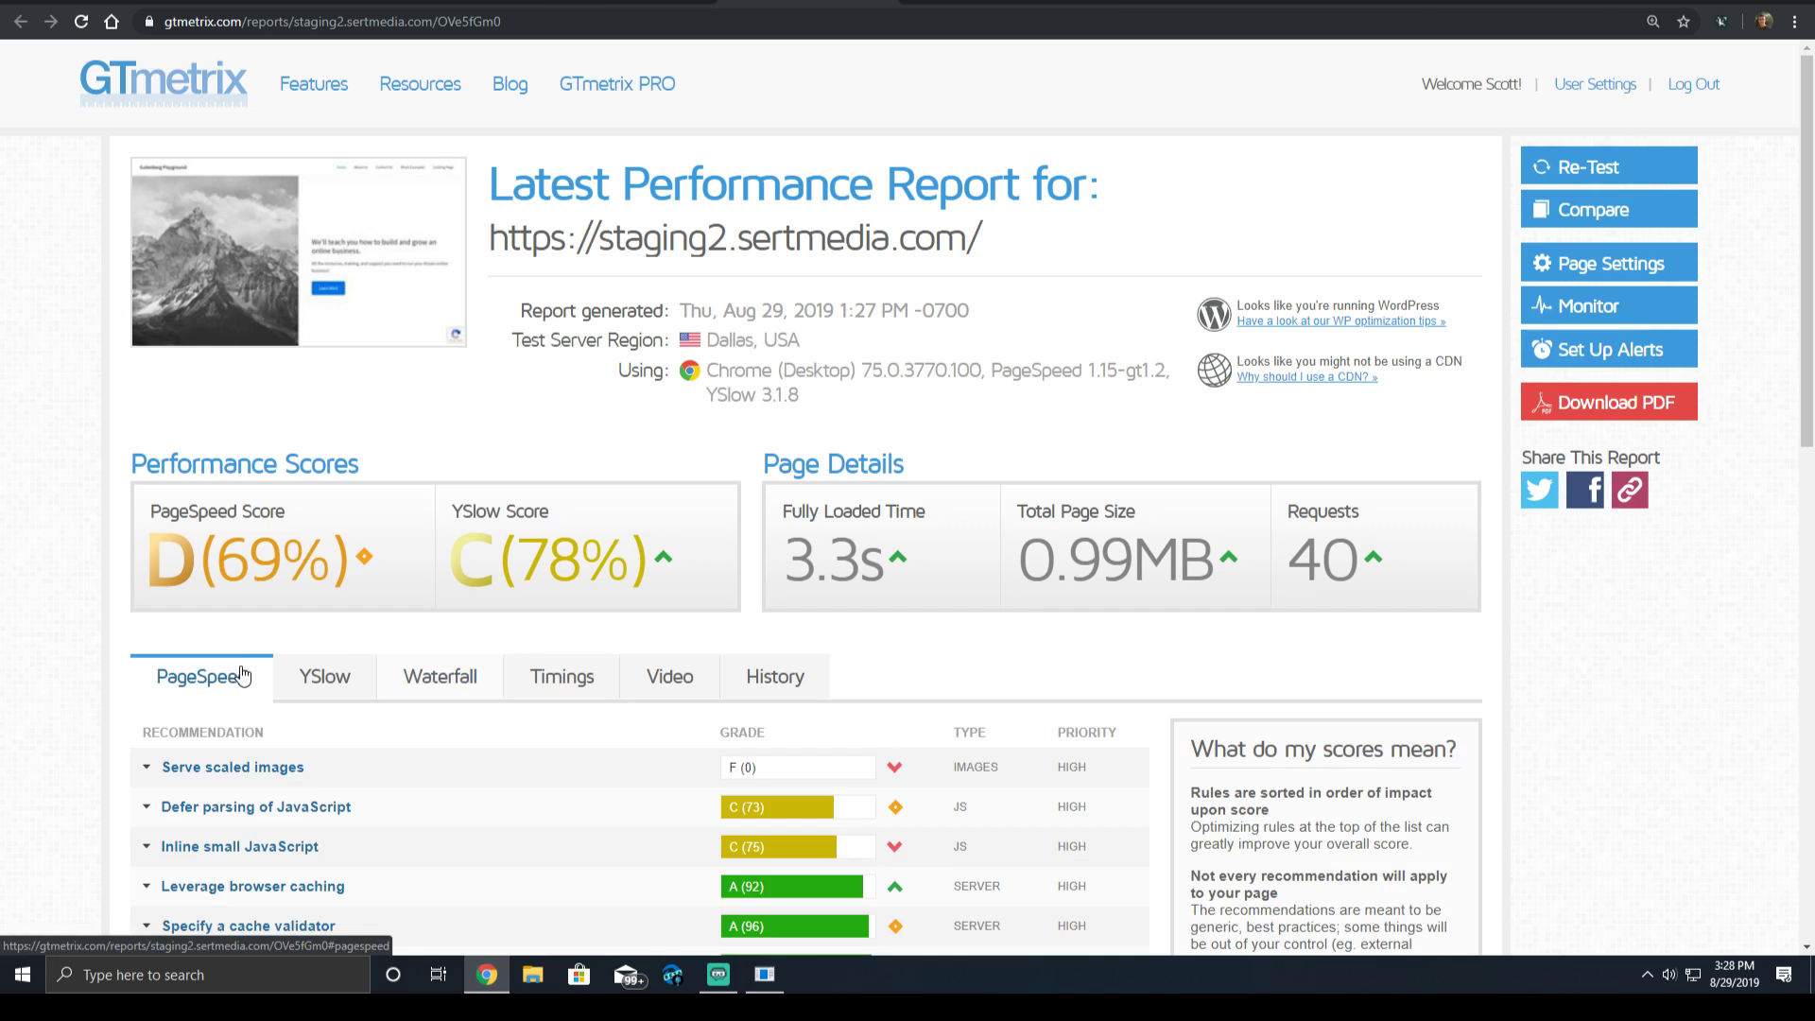
scroll(526, 639, "down", 2)
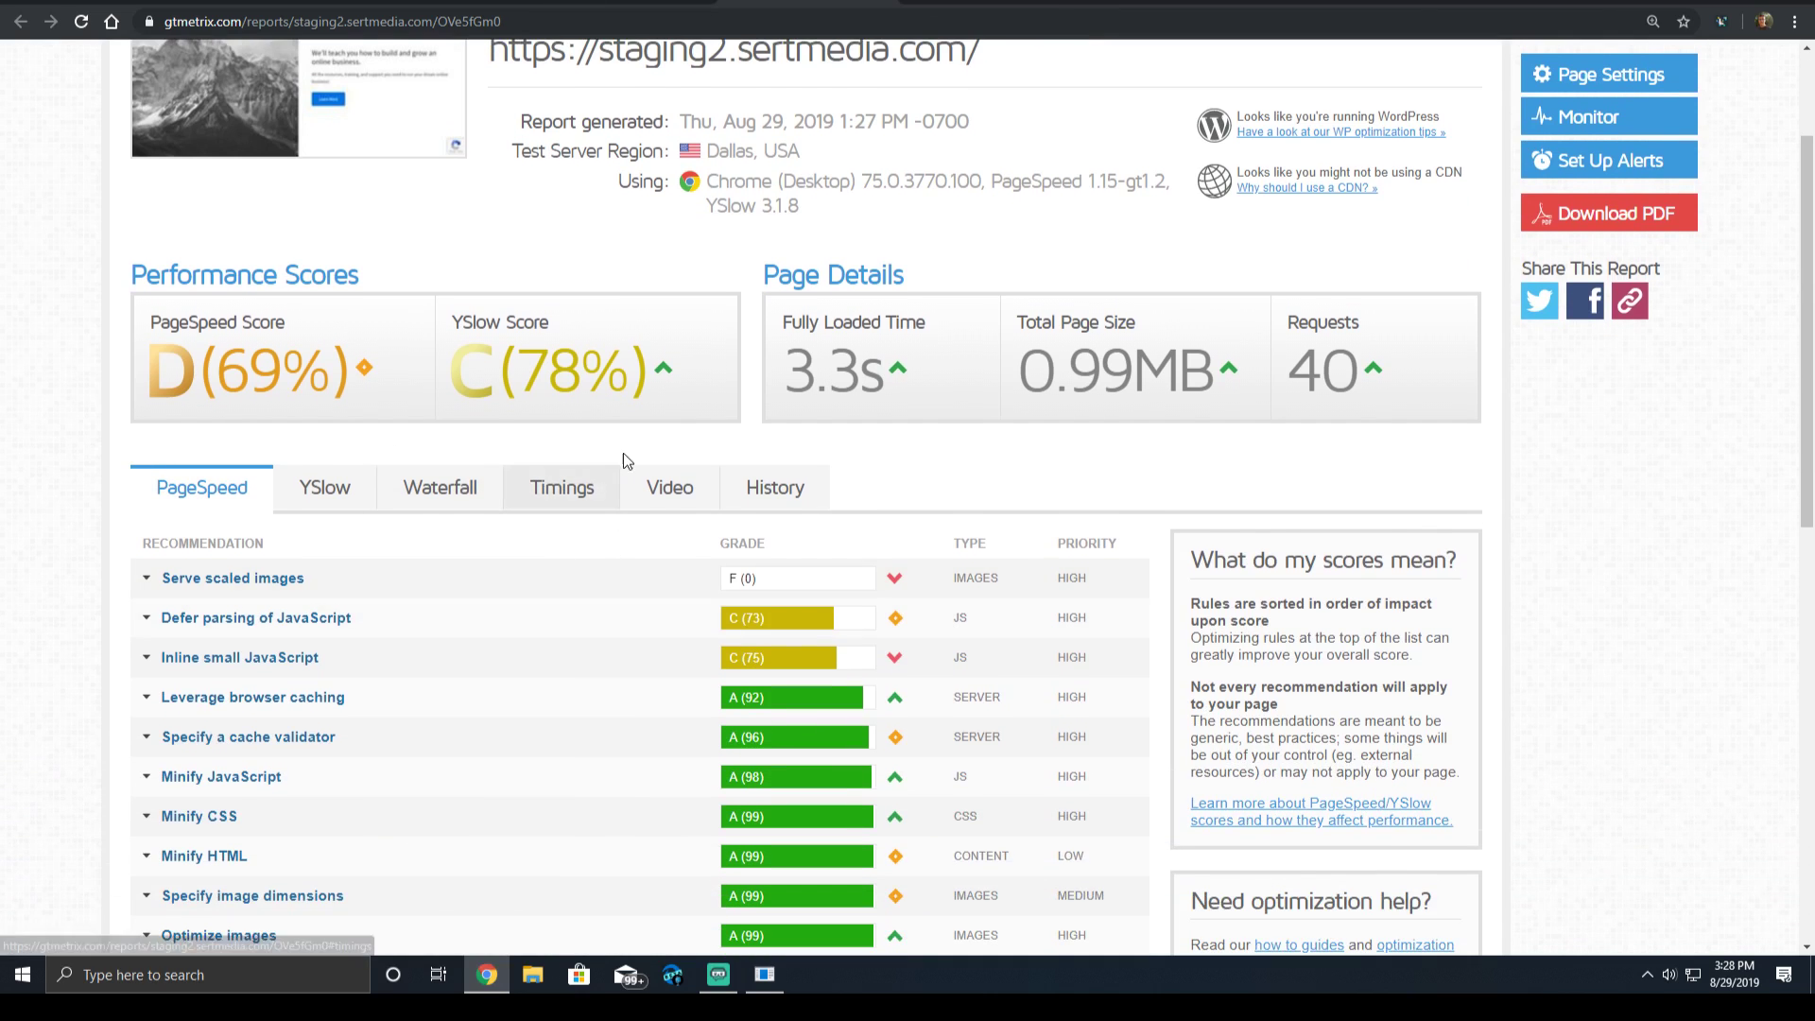
Highlight the request count in the original GTmetrix report and compare the page load timings of both reports.
left_click(558, 2)
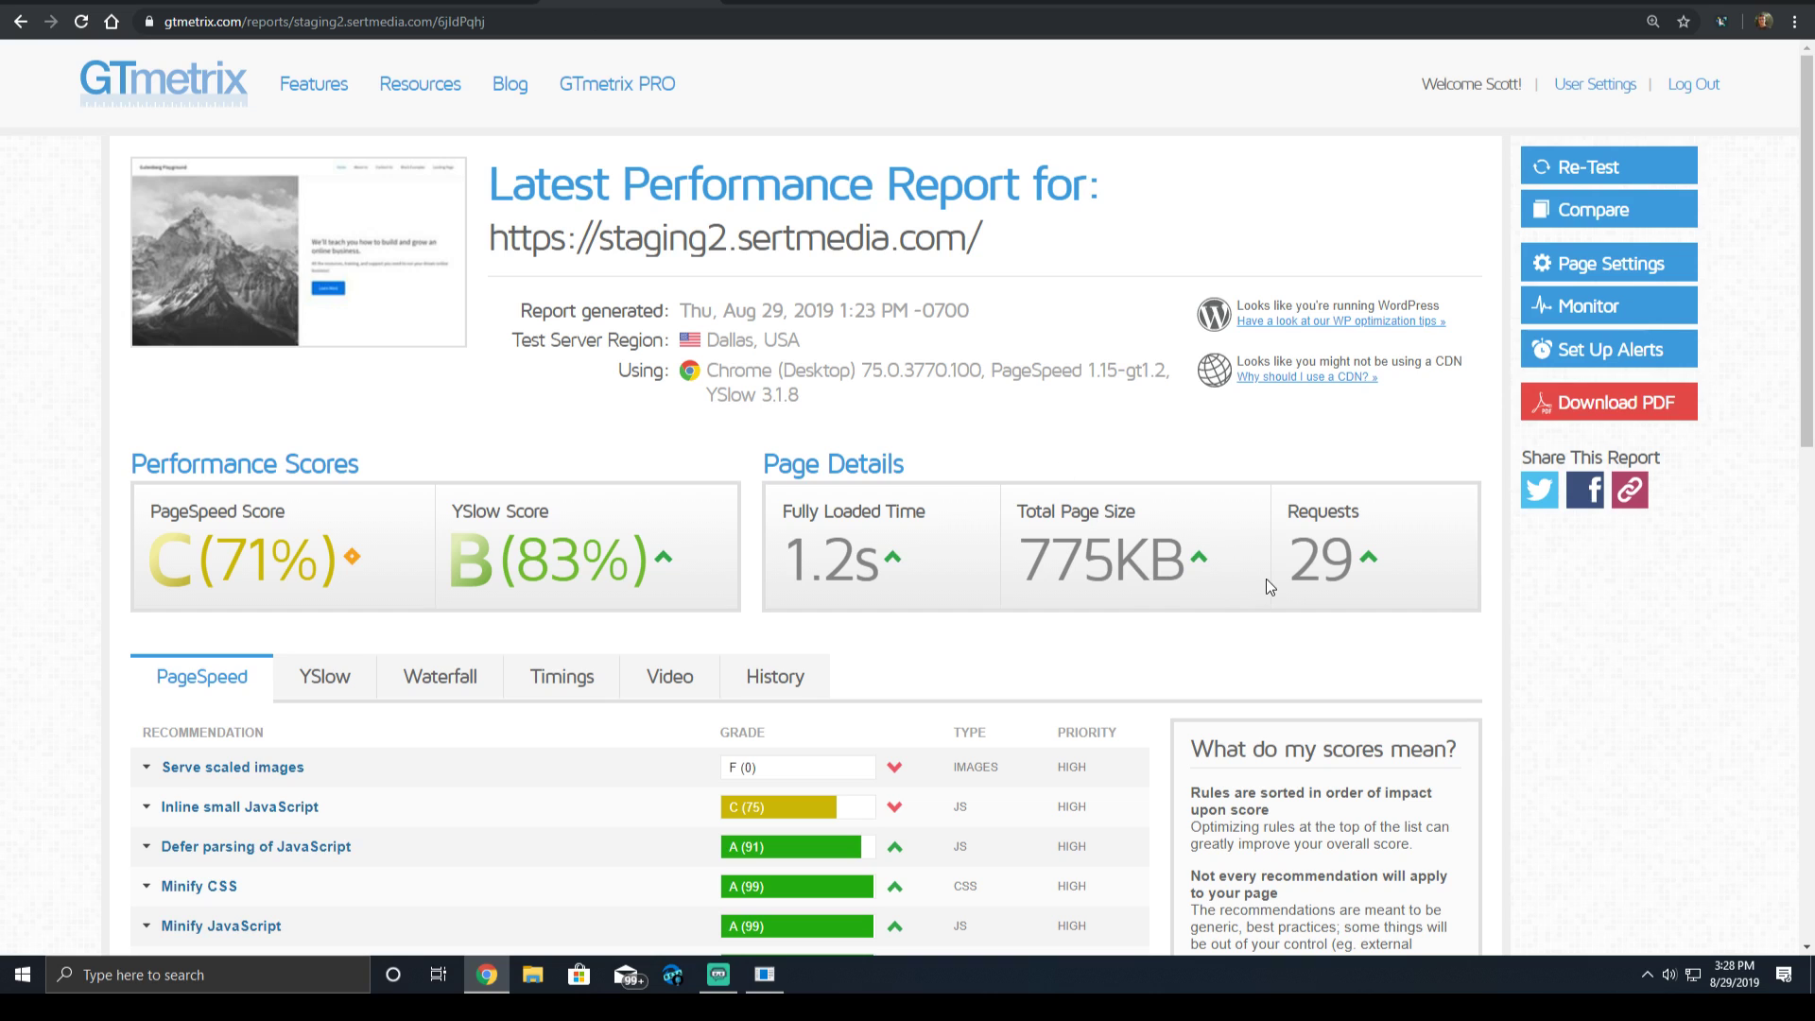
left_click_drag(1267, 579, 1350, 541)
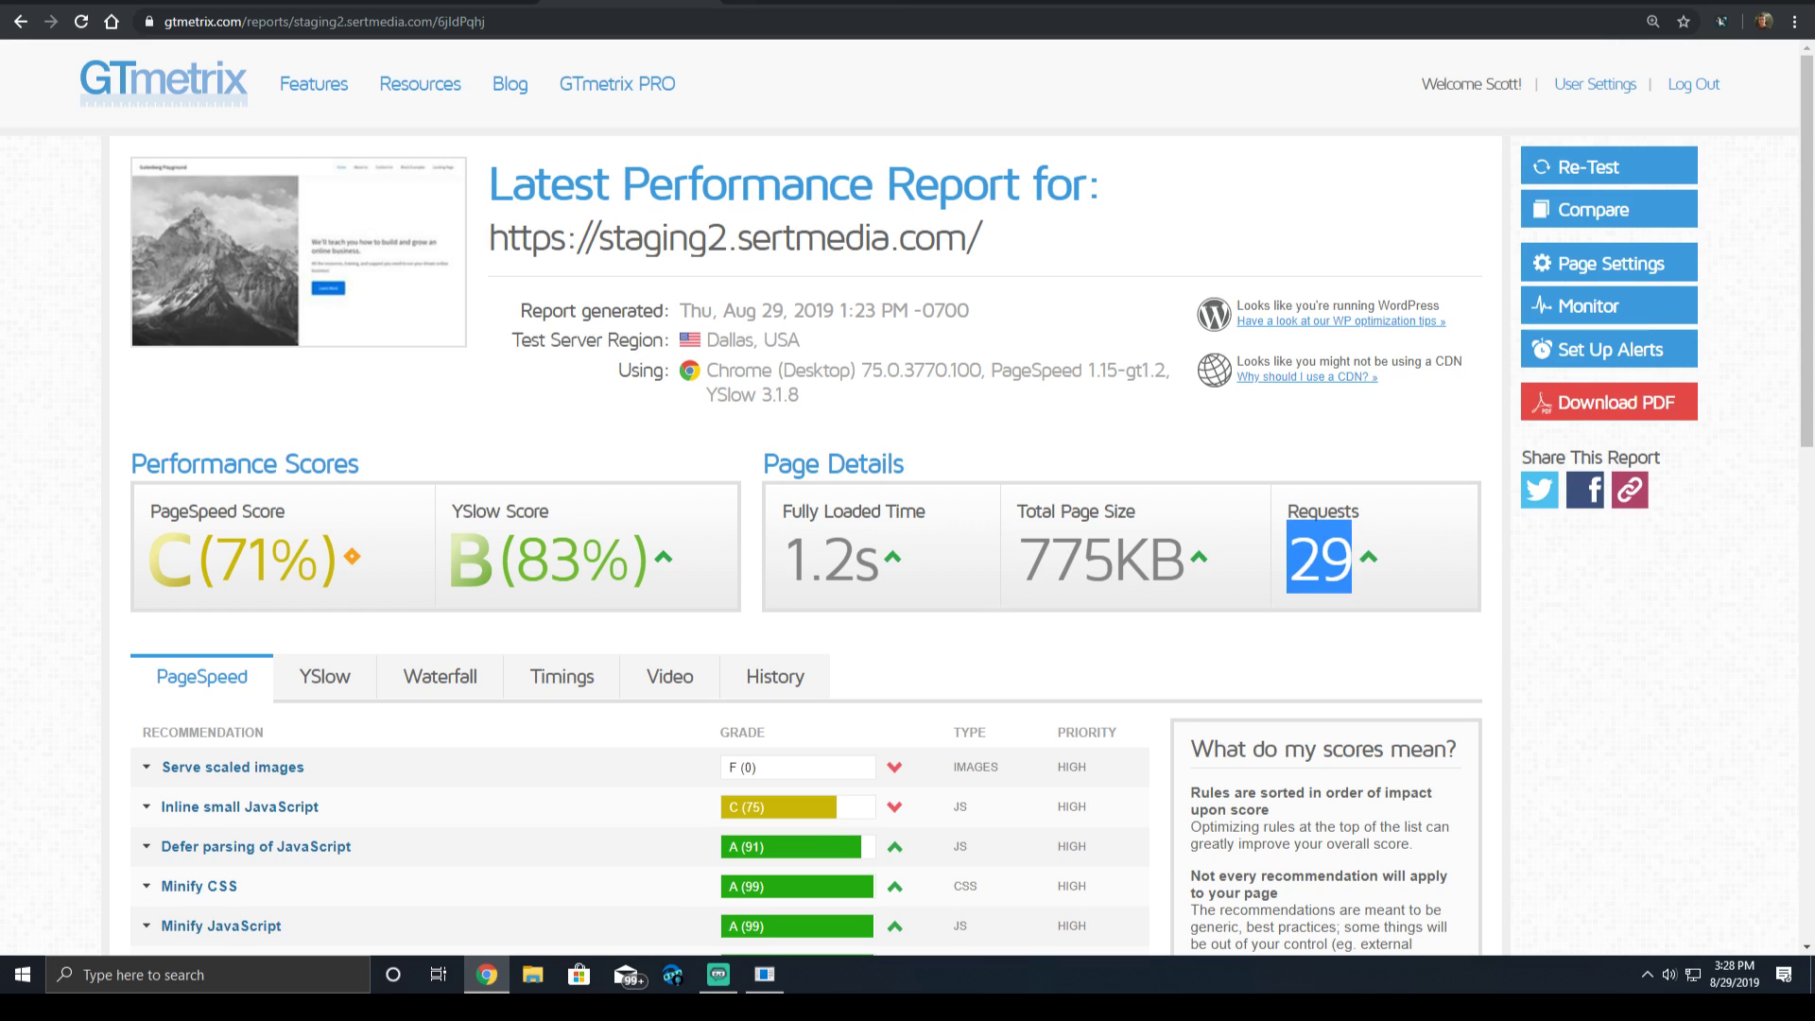
scroll(325, 648, "down", 3)
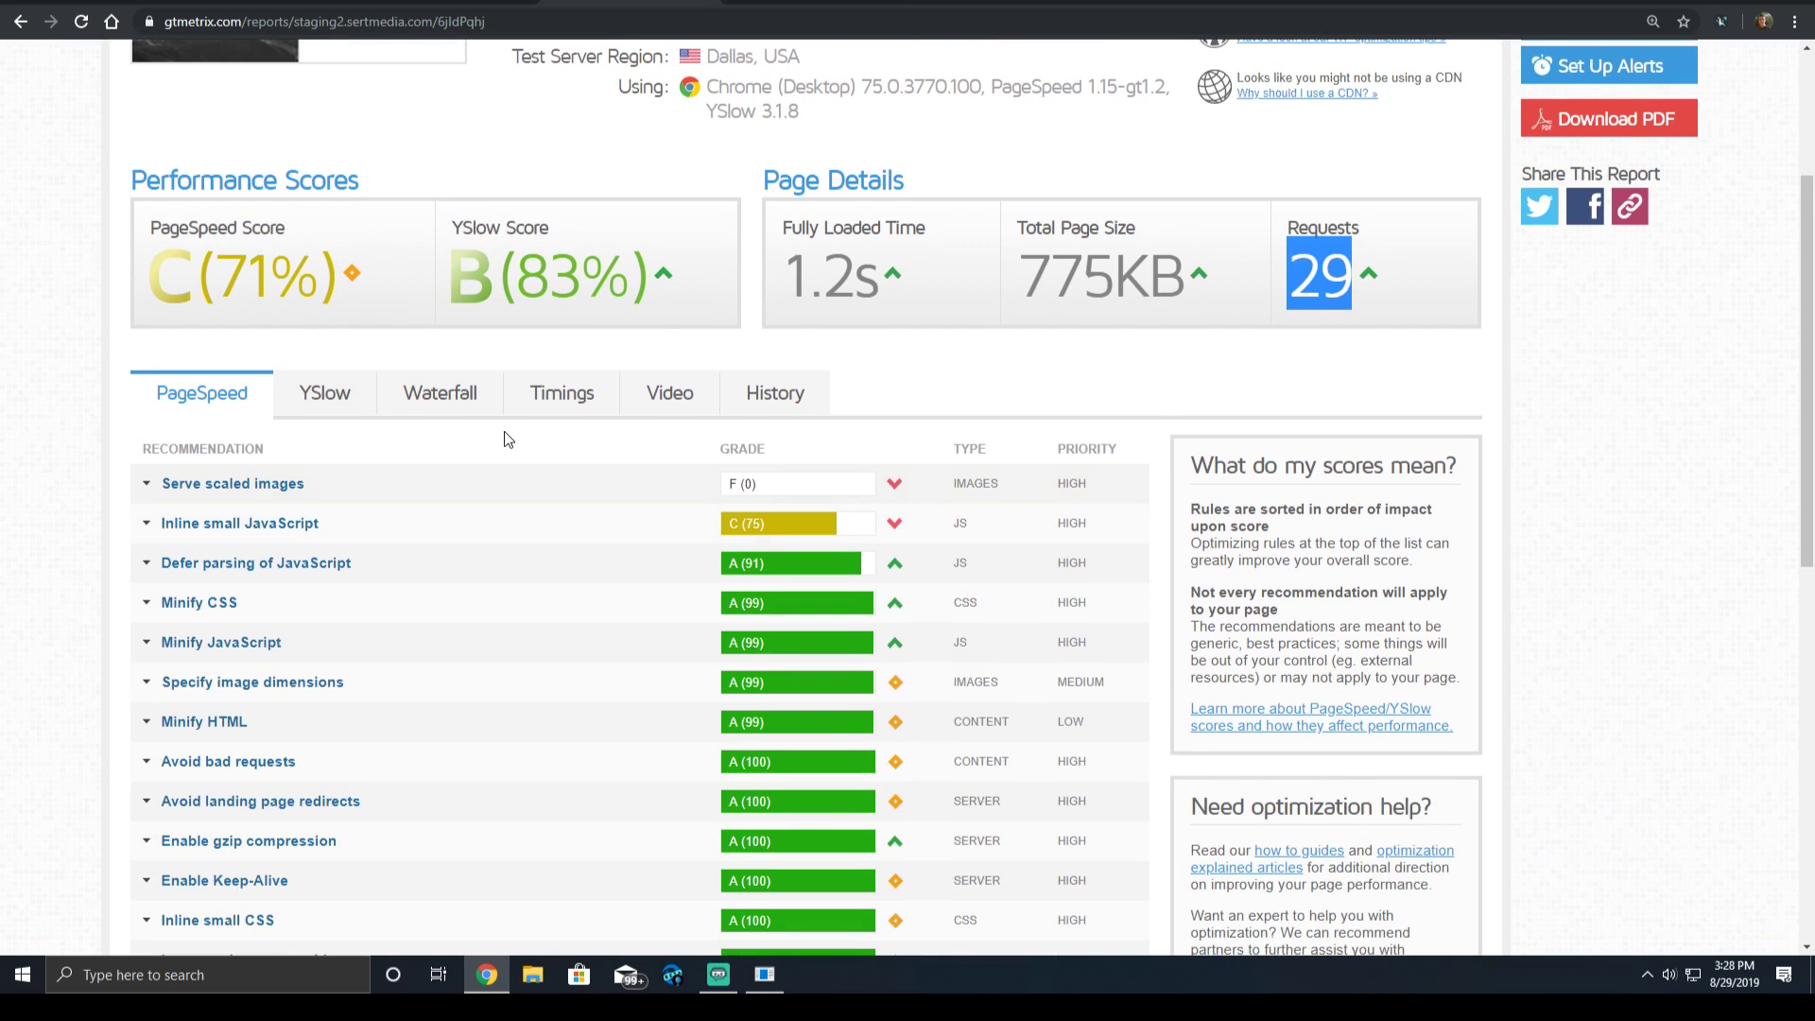
left_click(587, 391)
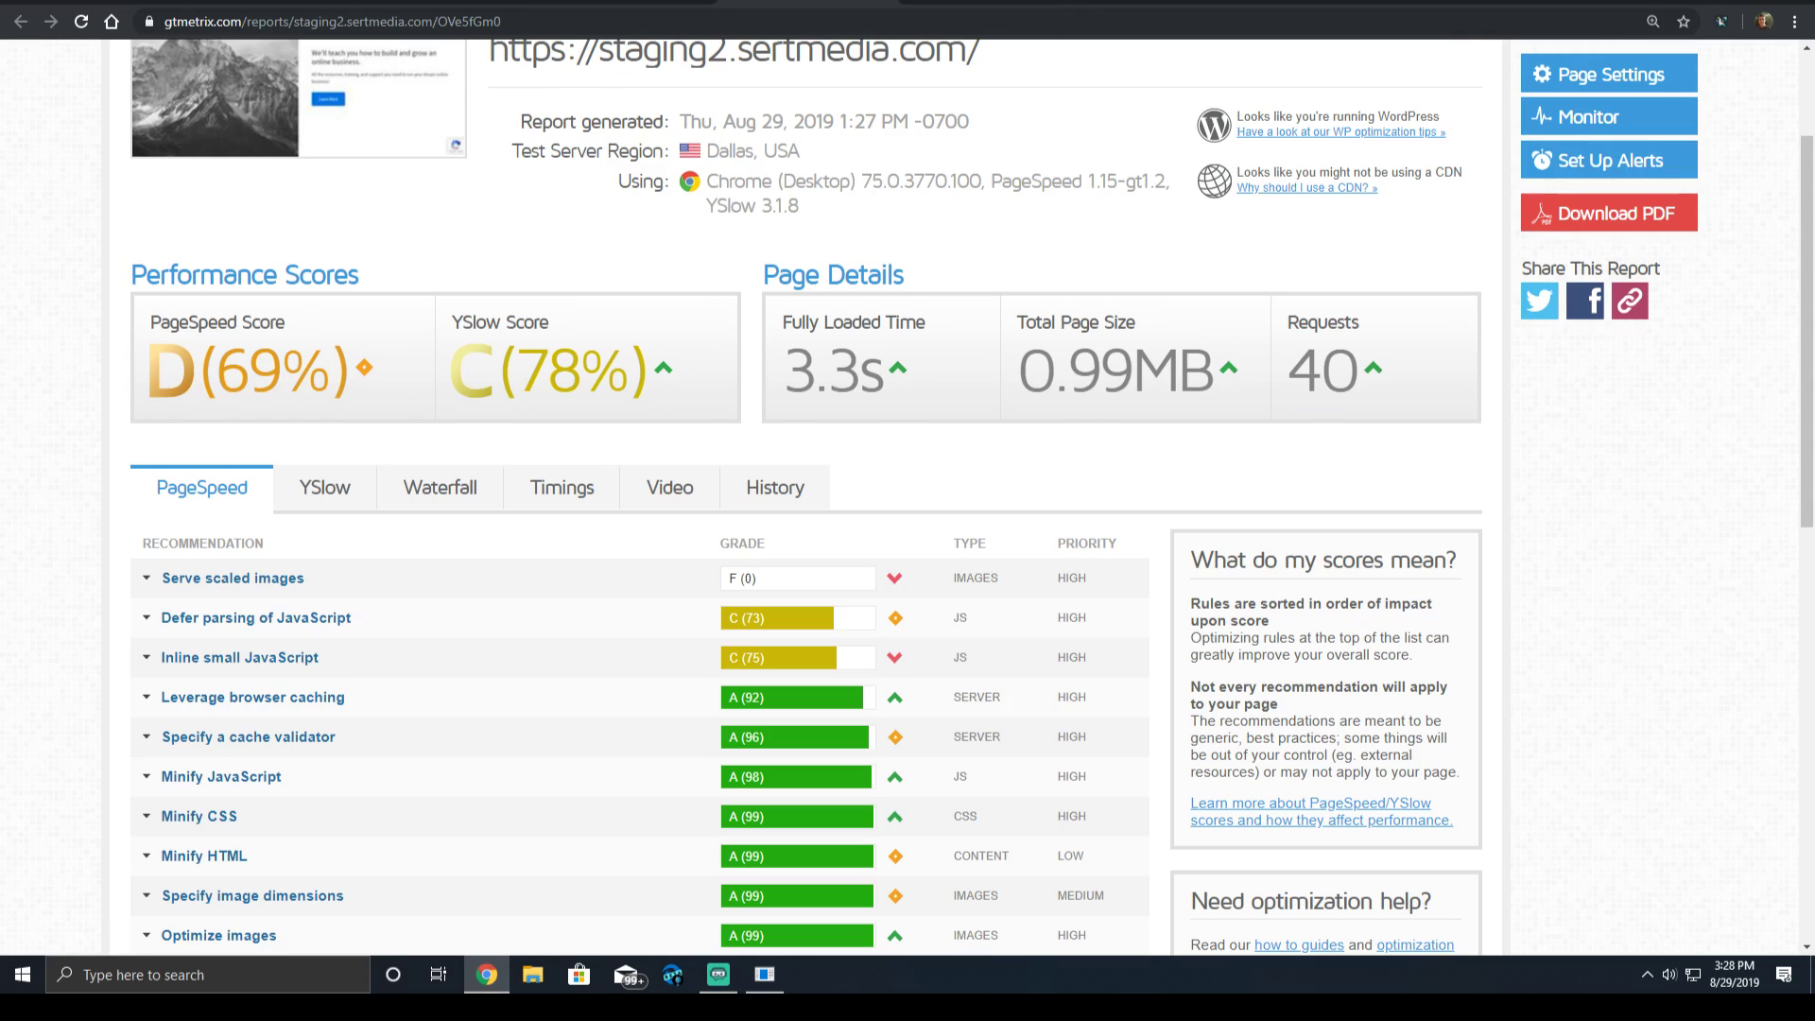
left_click(567, 487)
scroll(568, 487, "down", 1)
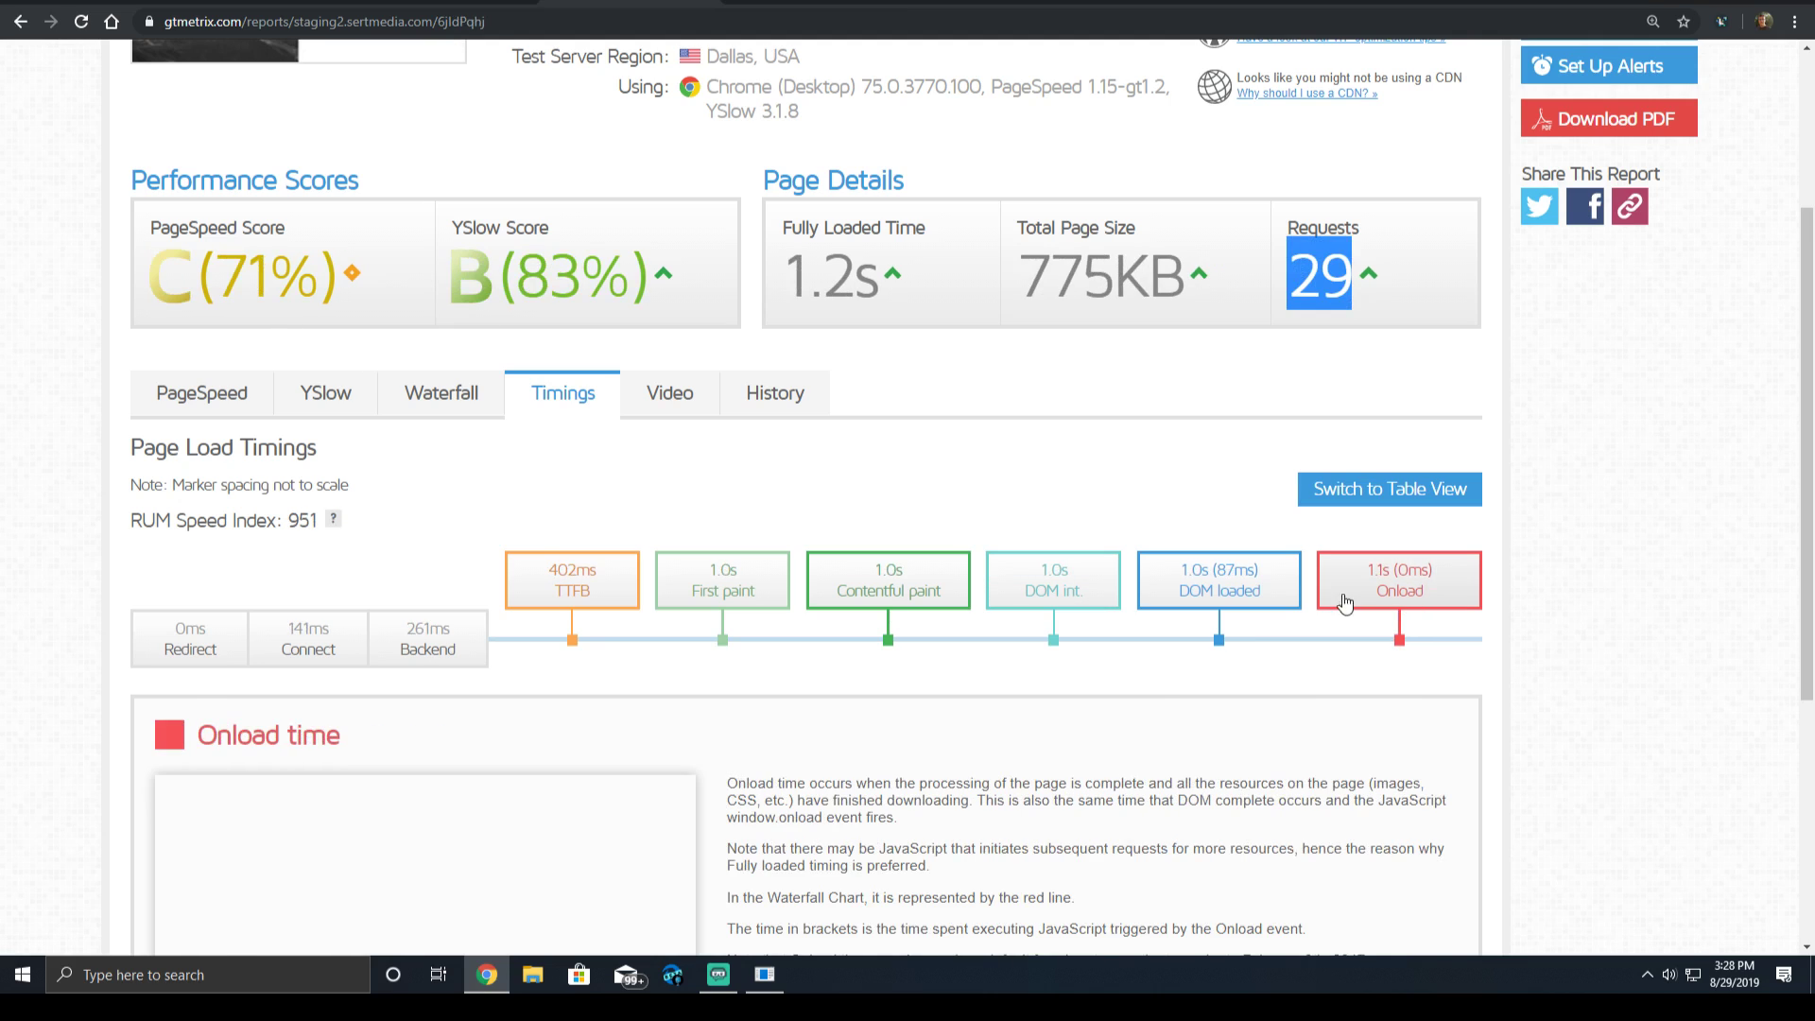
mouse_move(1181, 584)
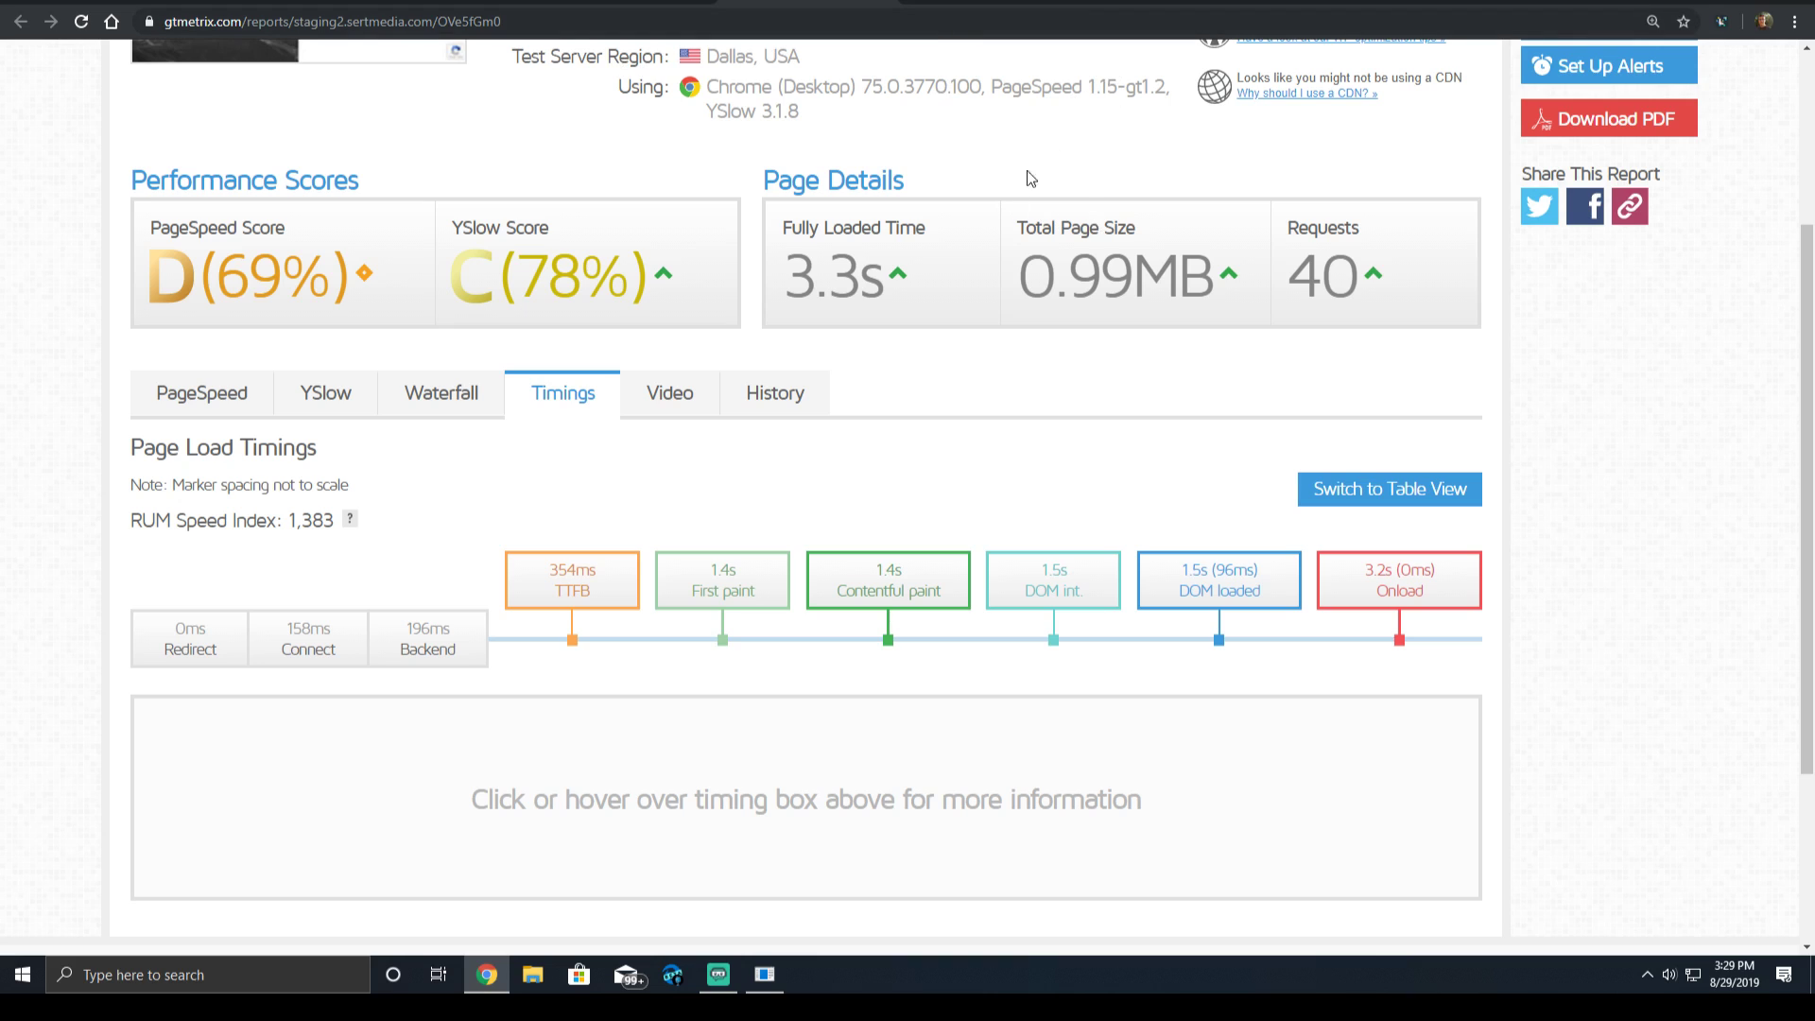
scroll(1030, 178, "up", 2)
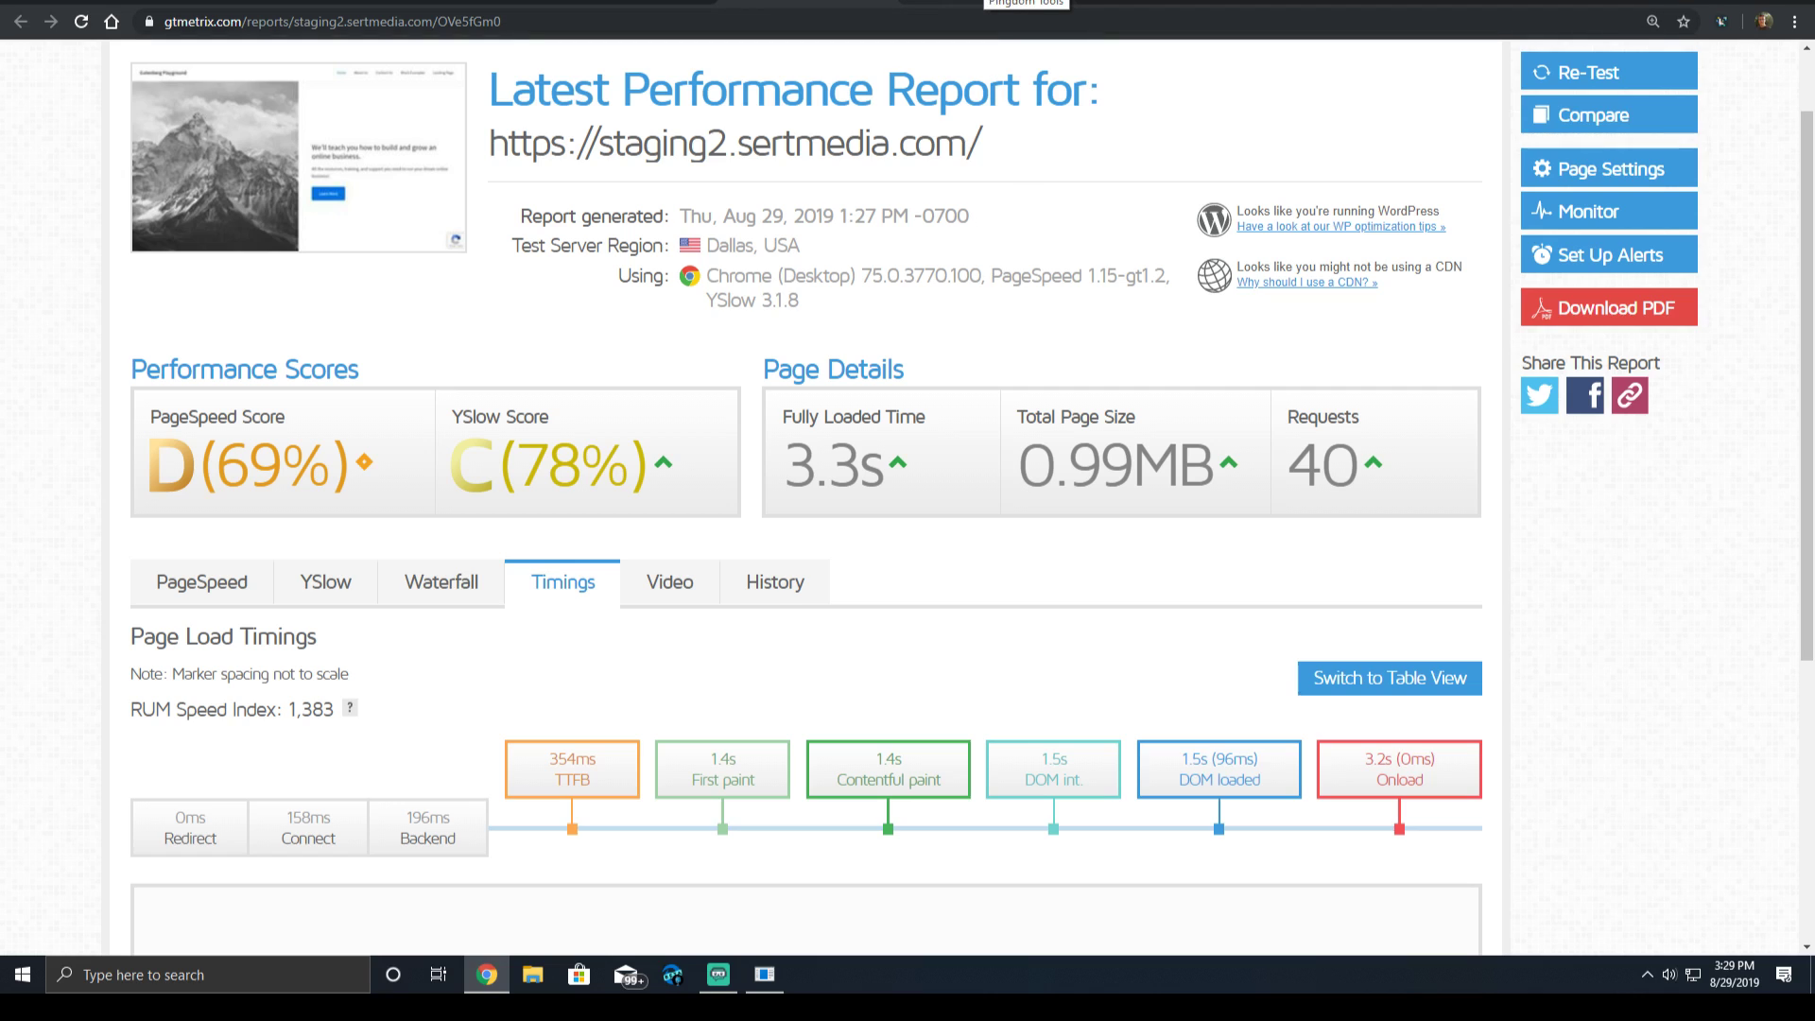
Compare the original and new Pingdom results, highlighting the page size in each.
left_click(1026, 2)
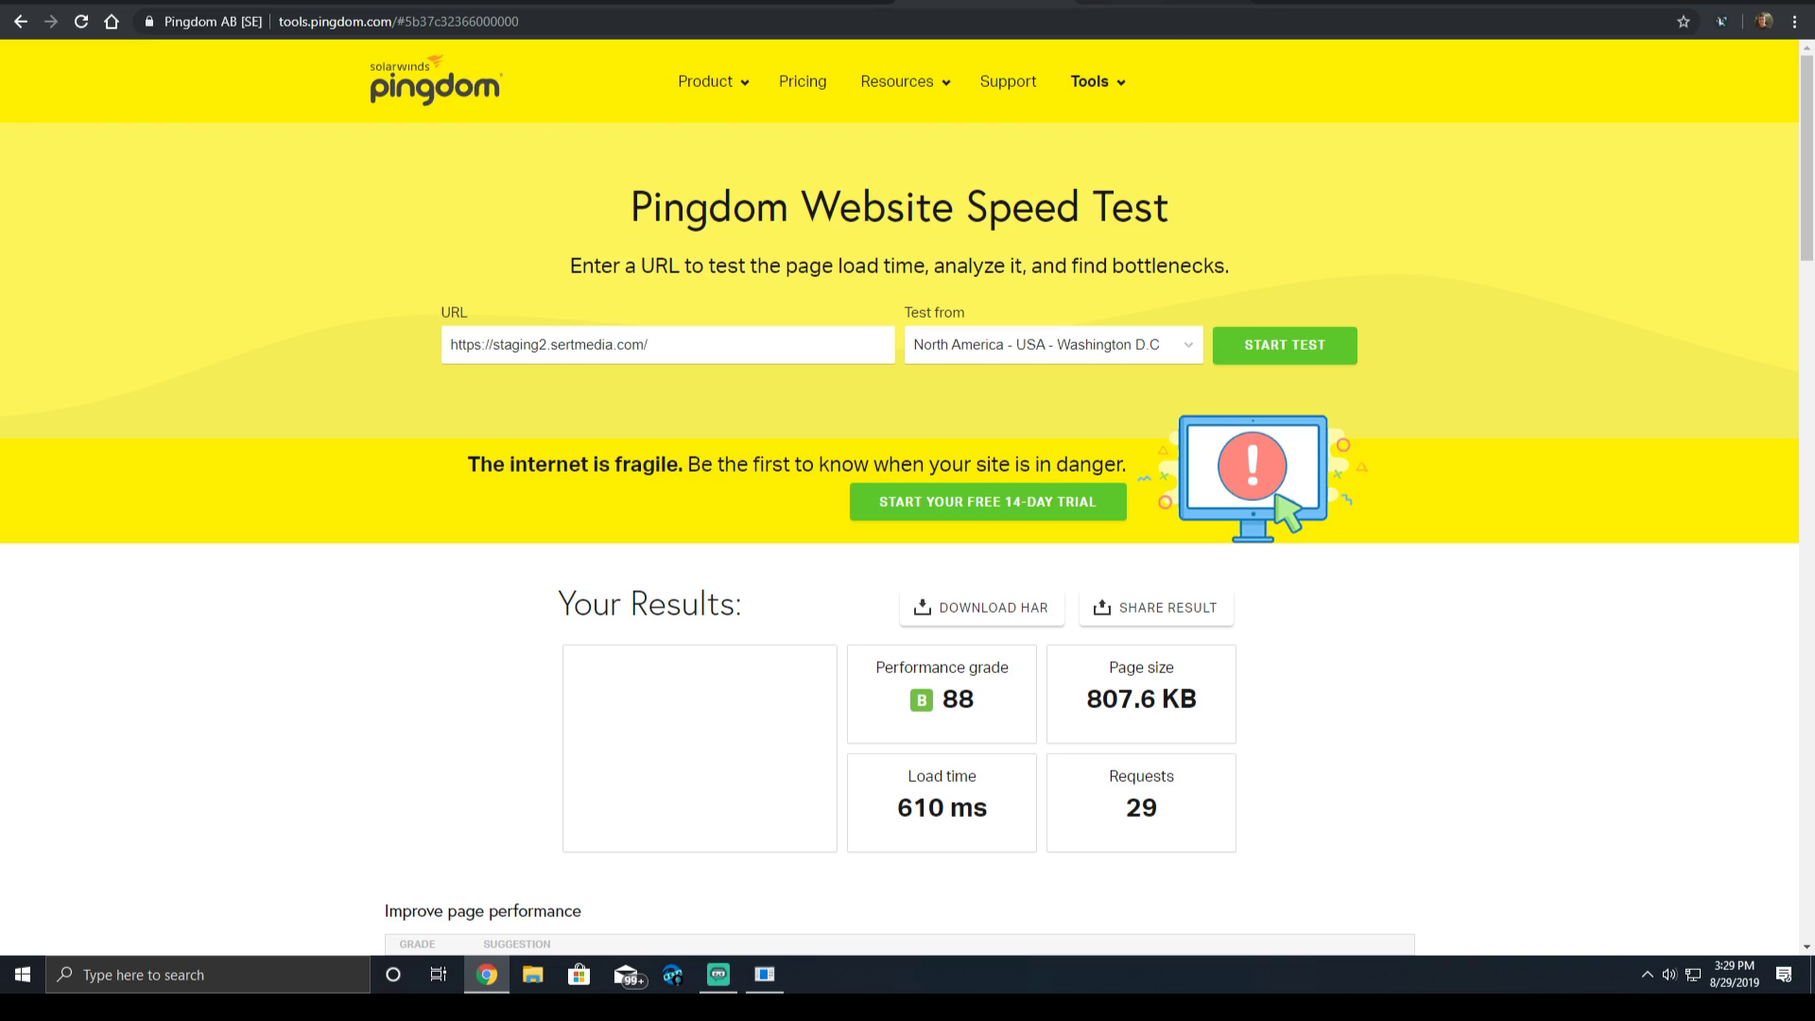
left_click(1142, 3)
left_click(1012, 2)
left_click(1145, 11)
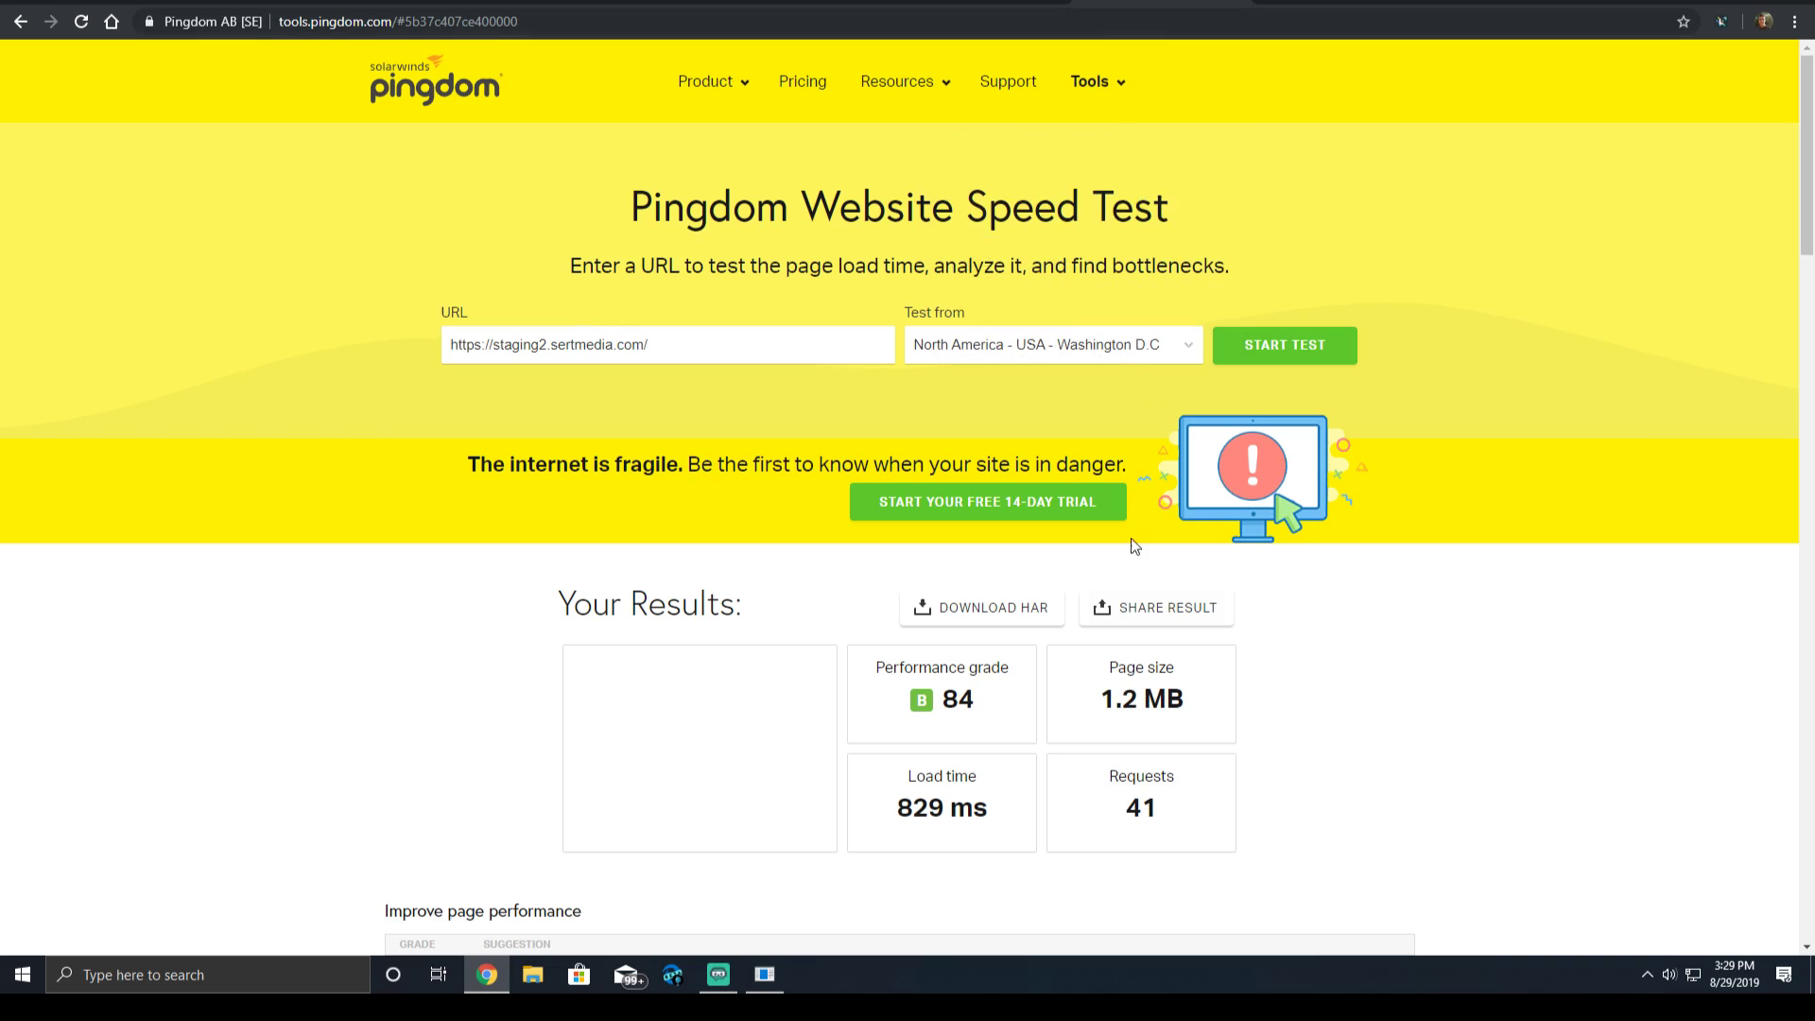
left_click_drag(1097, 699, 1235, 694)
key("ctrl+shift+Tab")
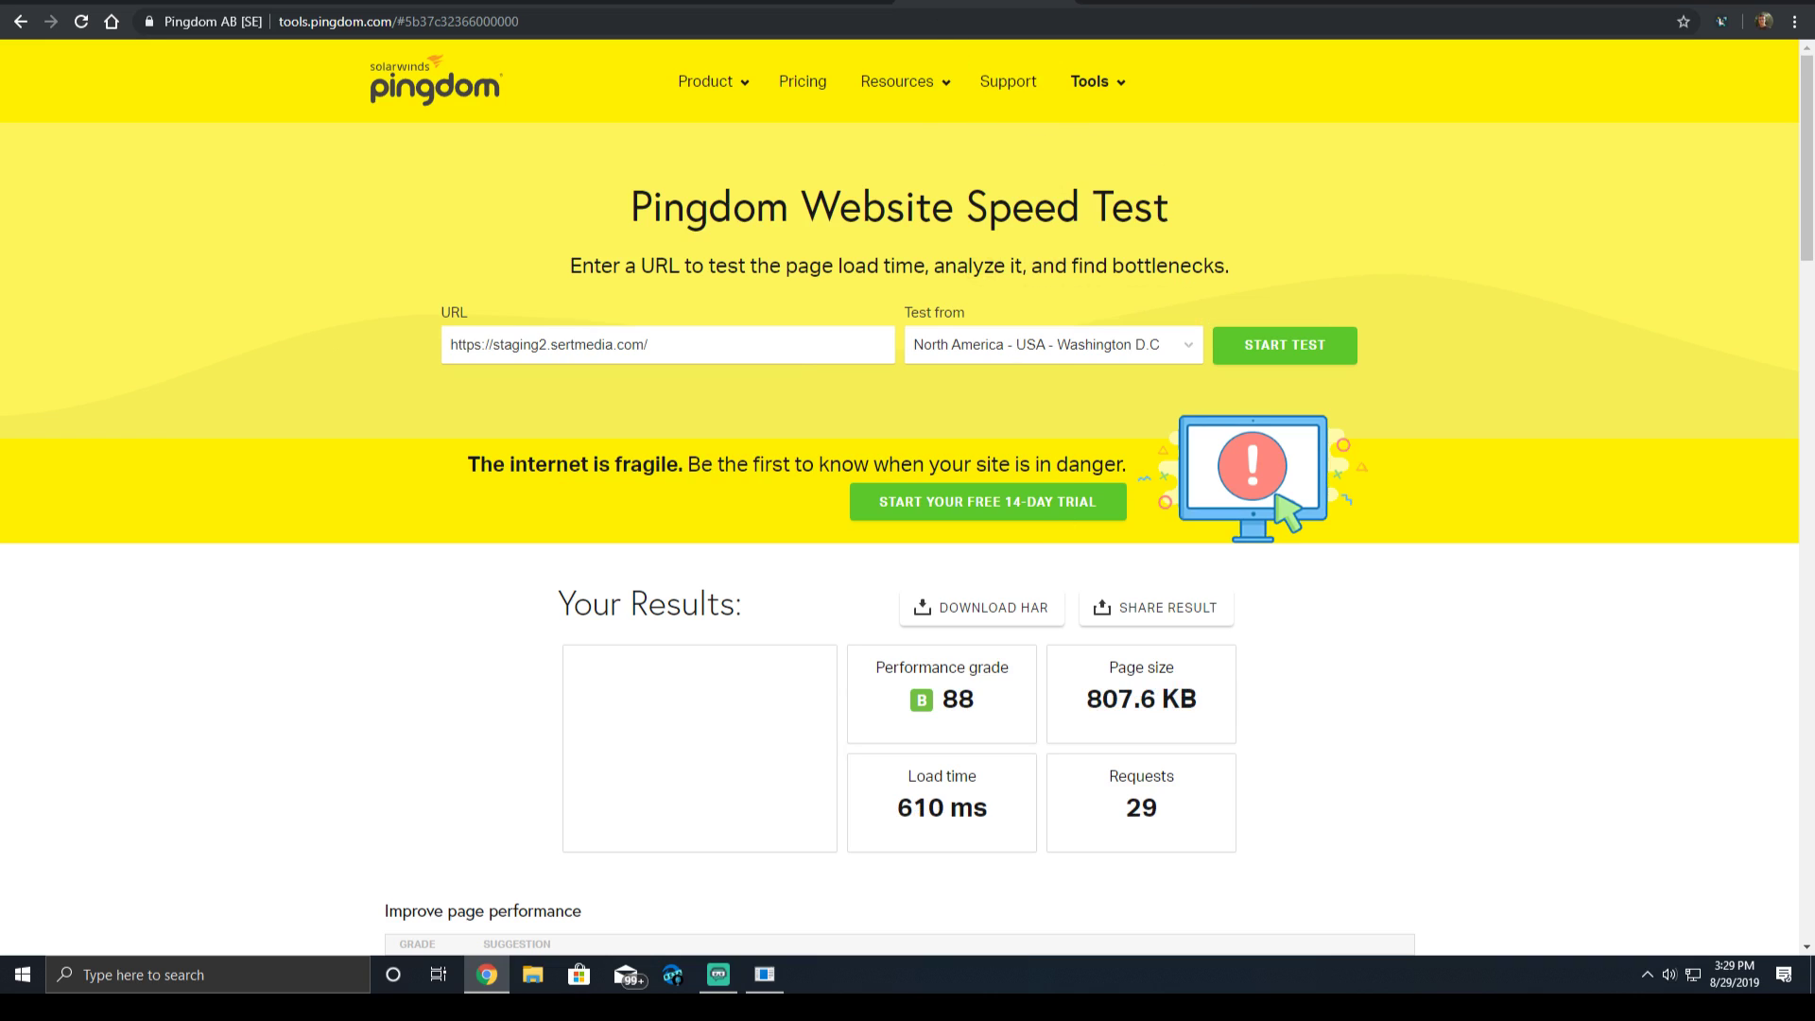
left_click_drag(1102, 700, 1199, 702)
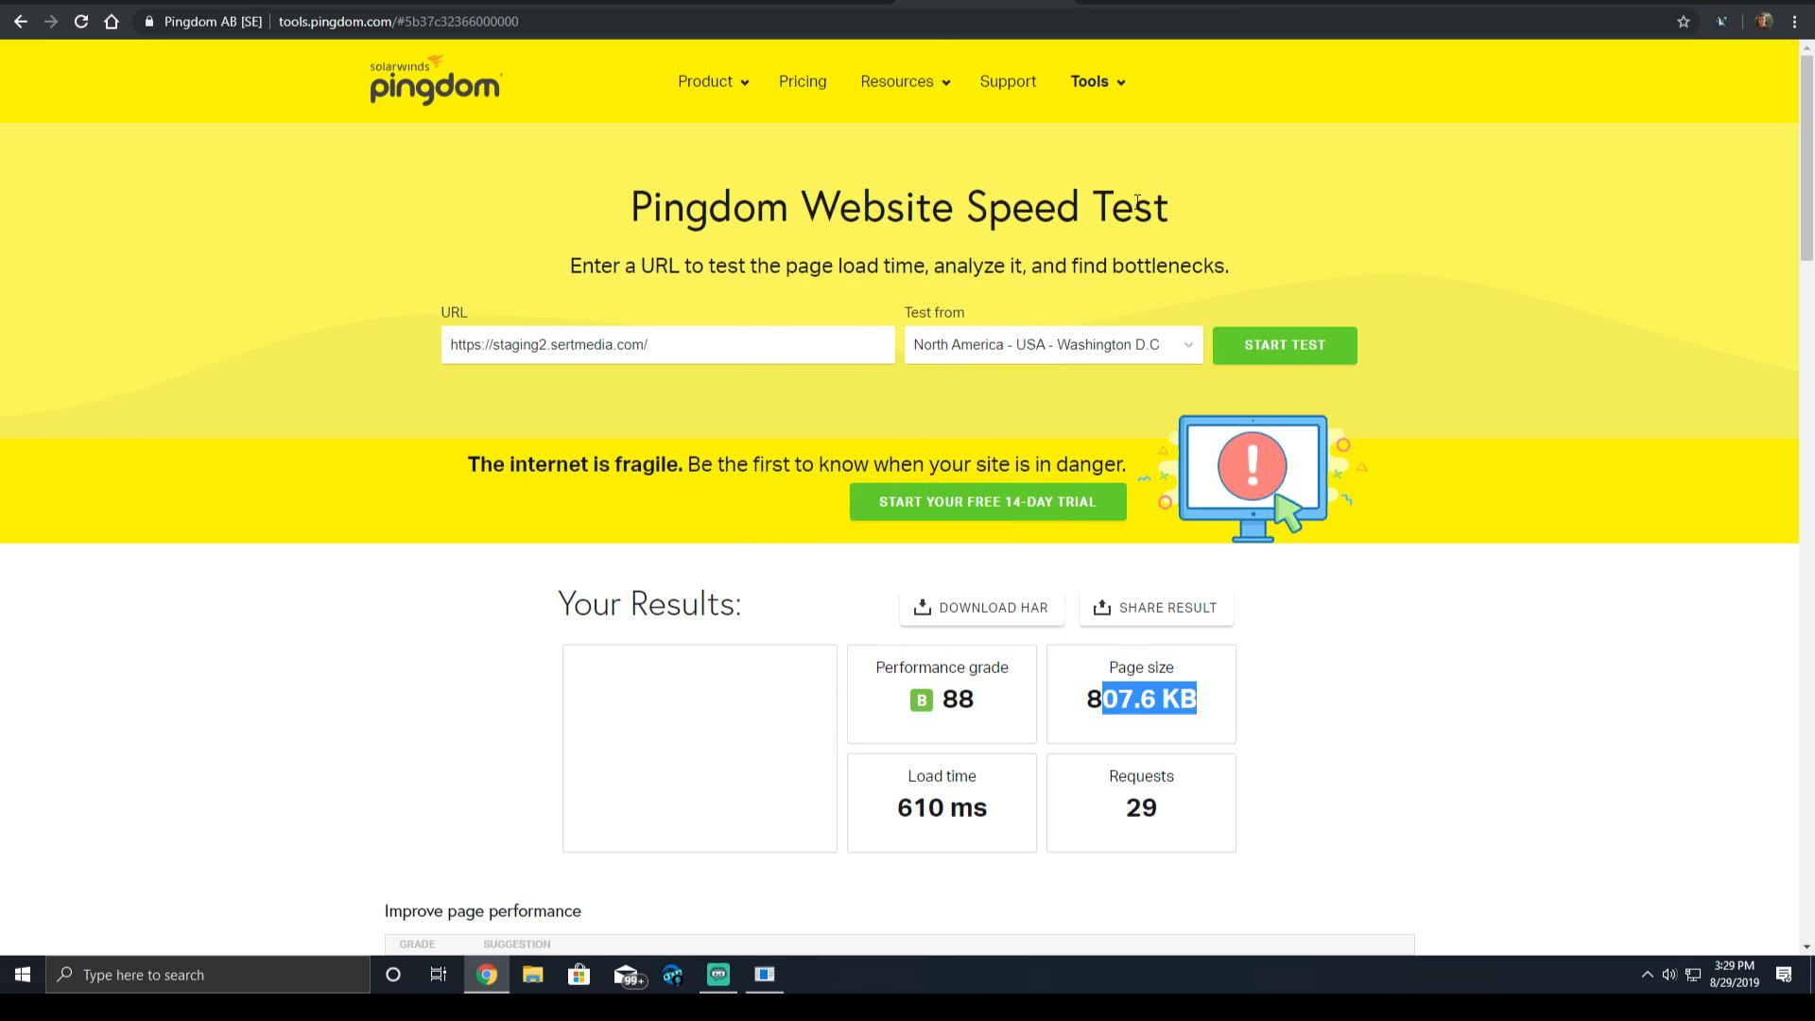
Alternate between the two Pingdom results to compare page size, request count and load time.
key("ctrl+Tab")
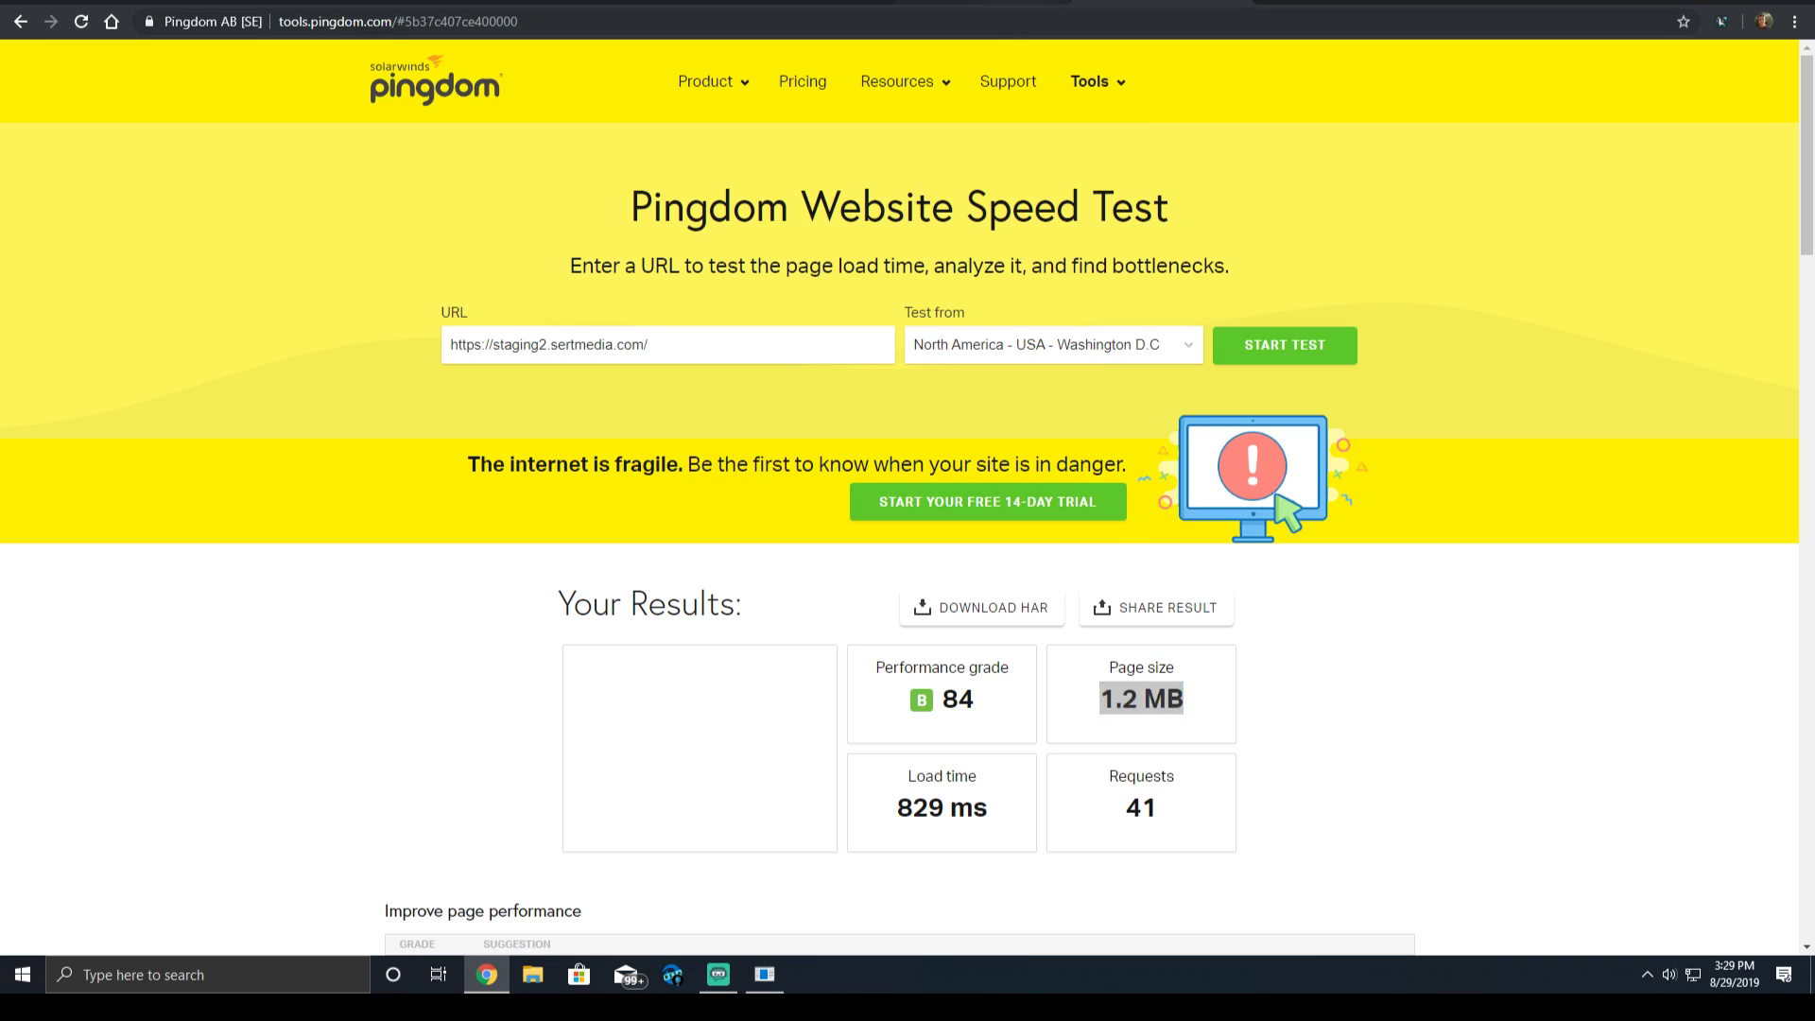
key("ctrl+shift+Tab")
key("ctrl+Tab")
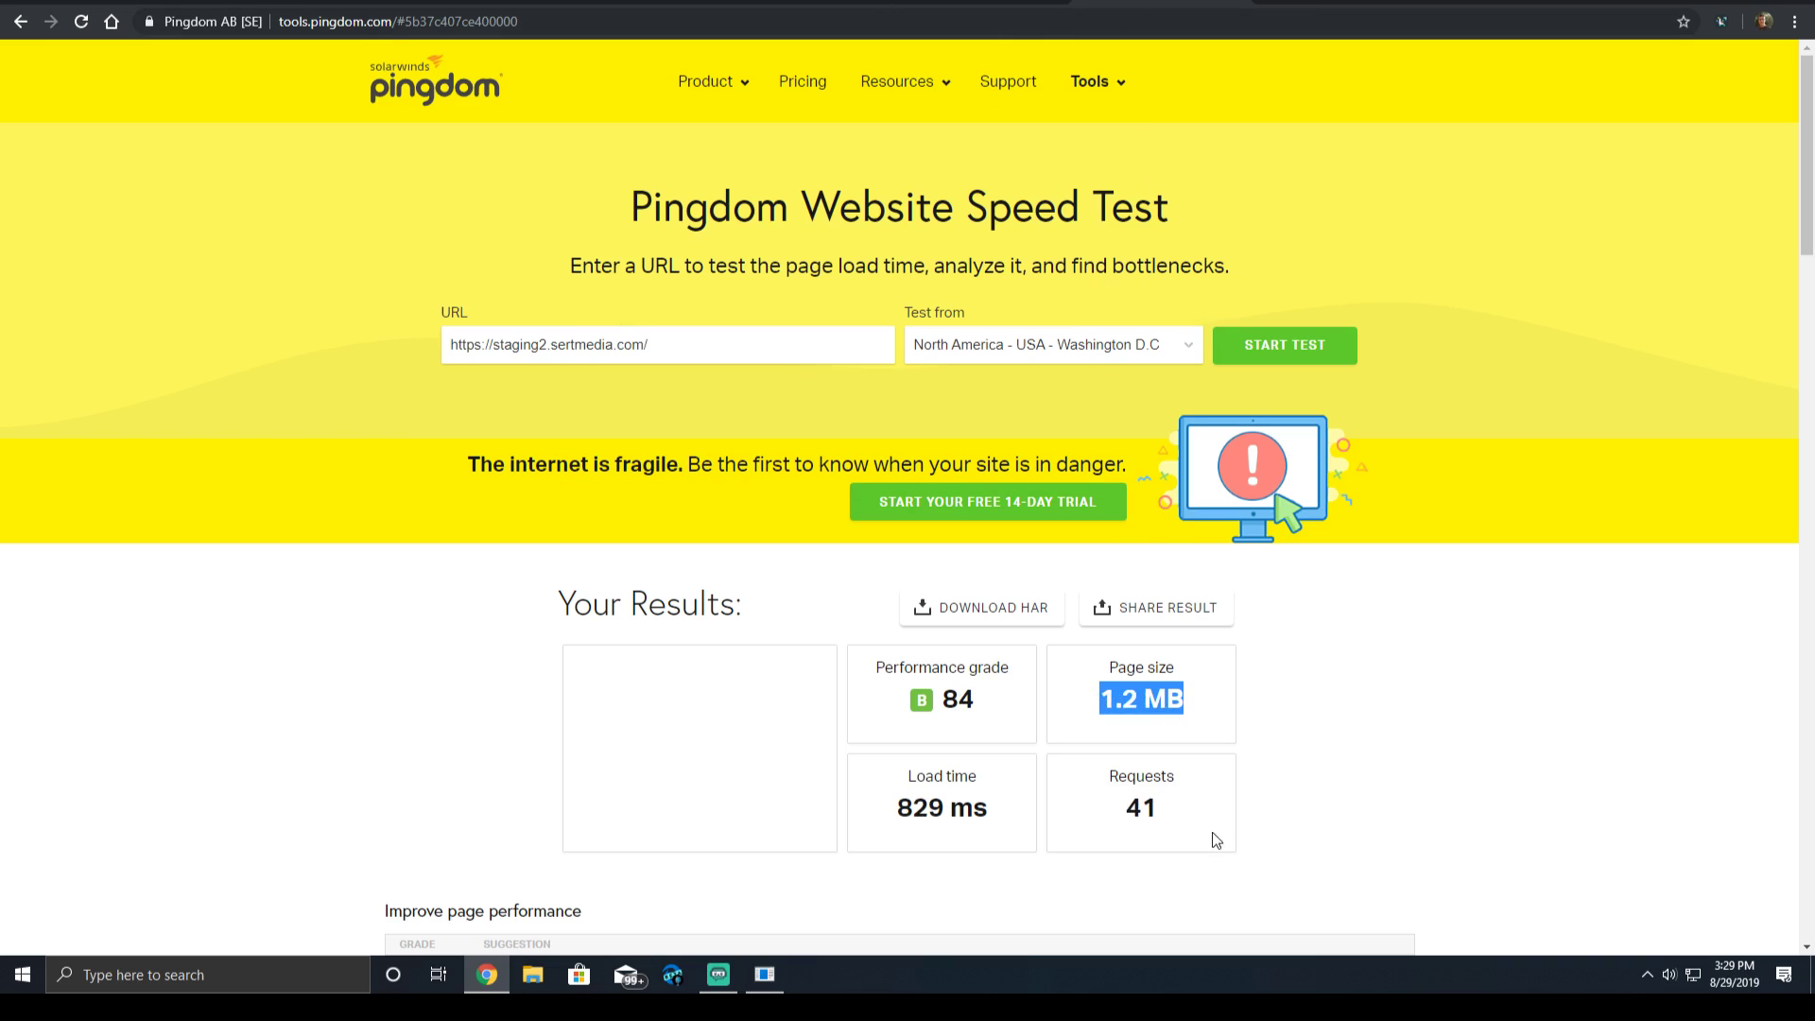
key("ctrl+shift+Tab")
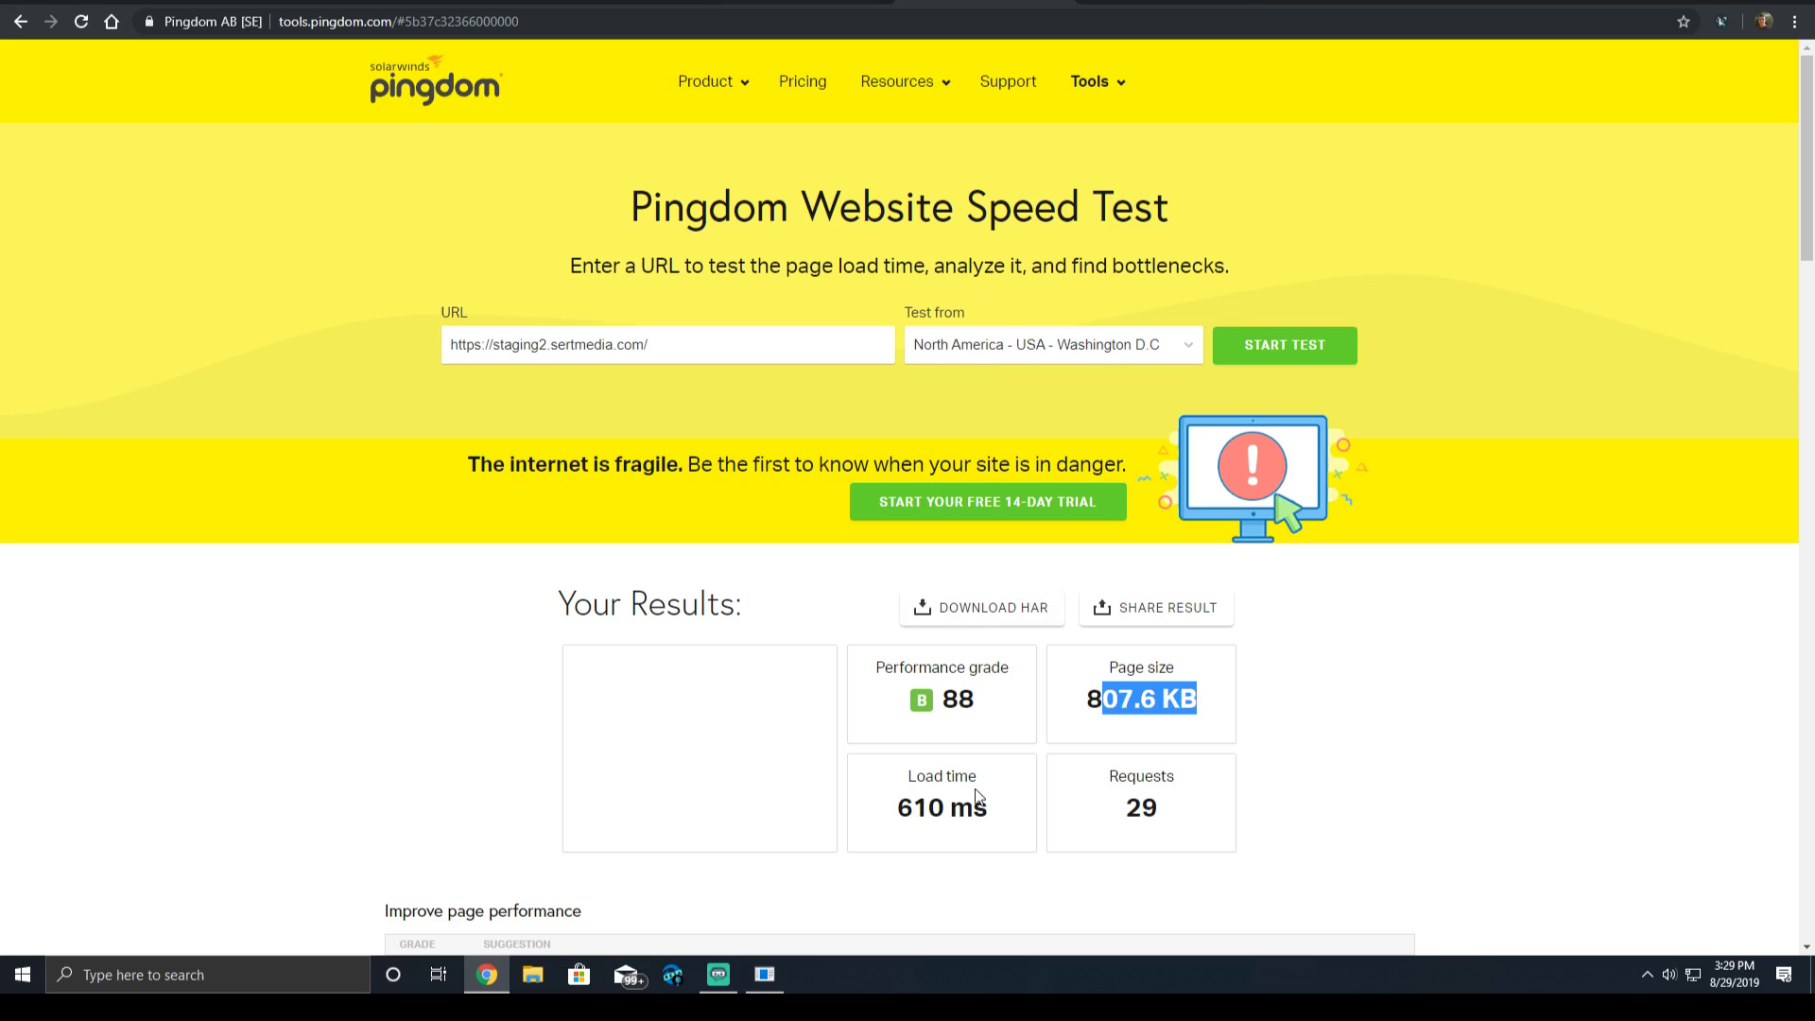
left_click_drag(885, 800, 1029, 793)
Compare the content size and request breakdowns by content type and domain in both Pingdom results.
scroll(1017, 781, "down", 9)
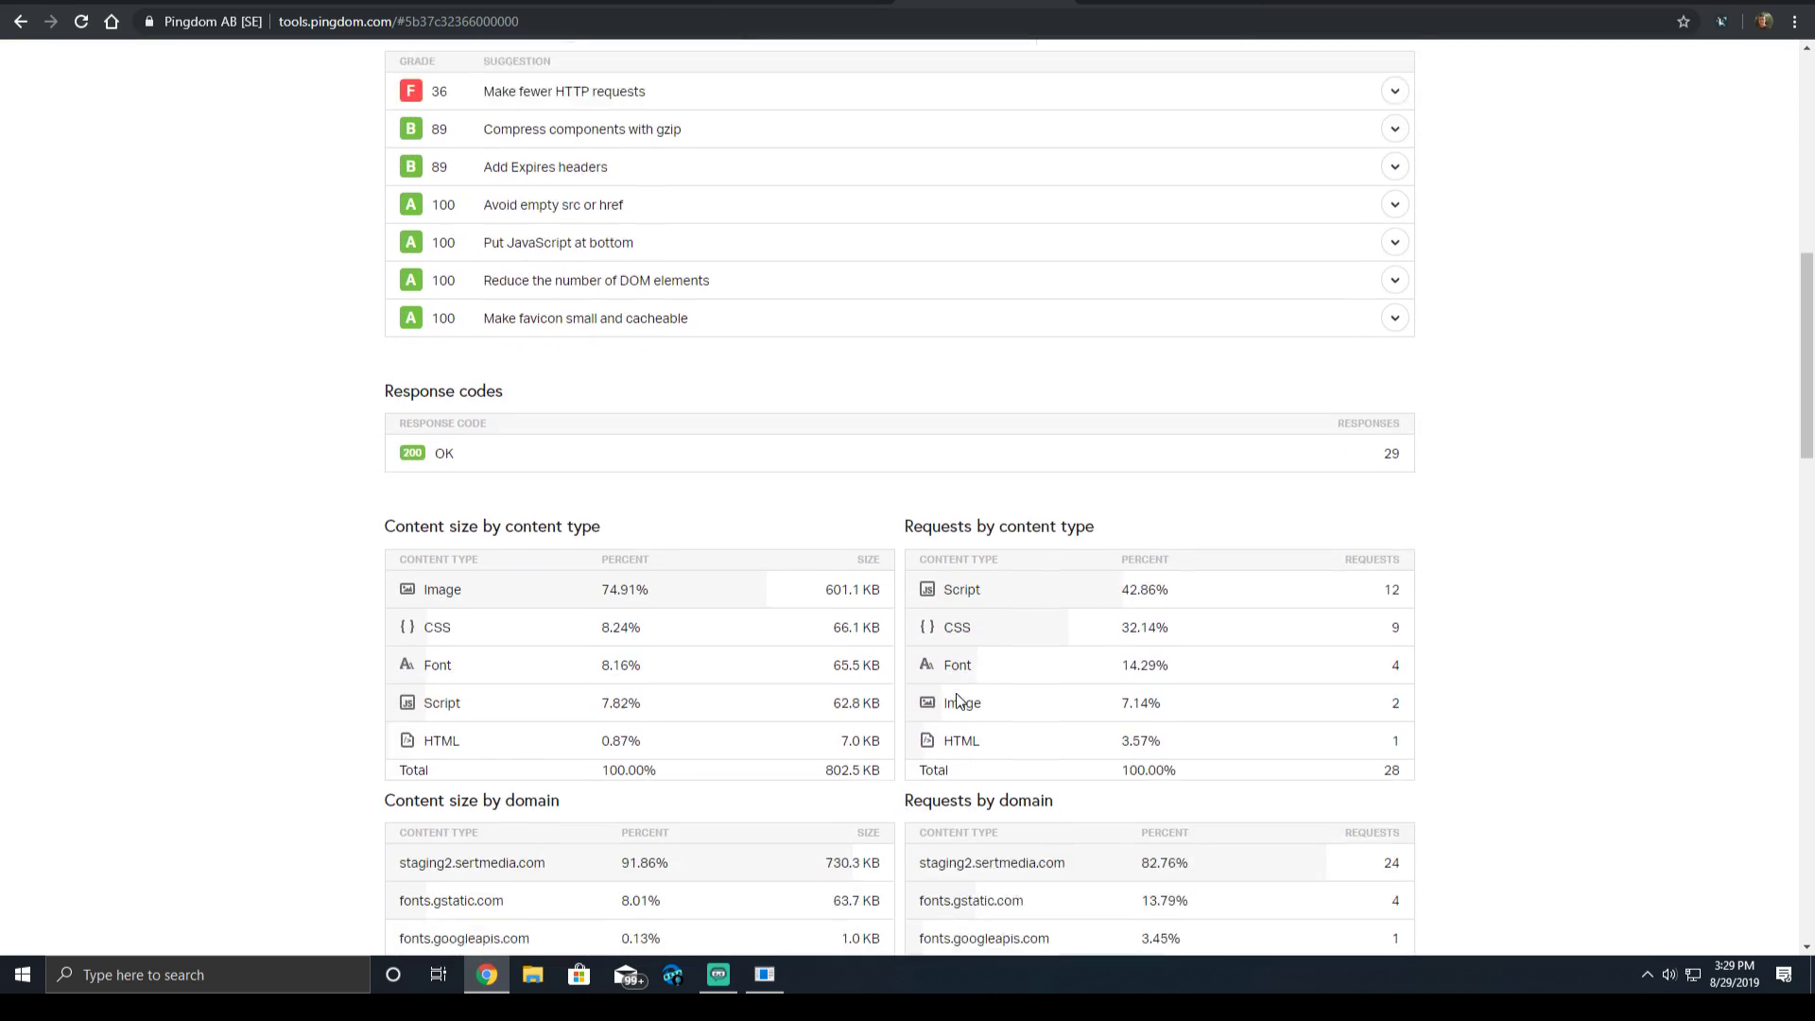
scroll(996, 616, "down", 4)
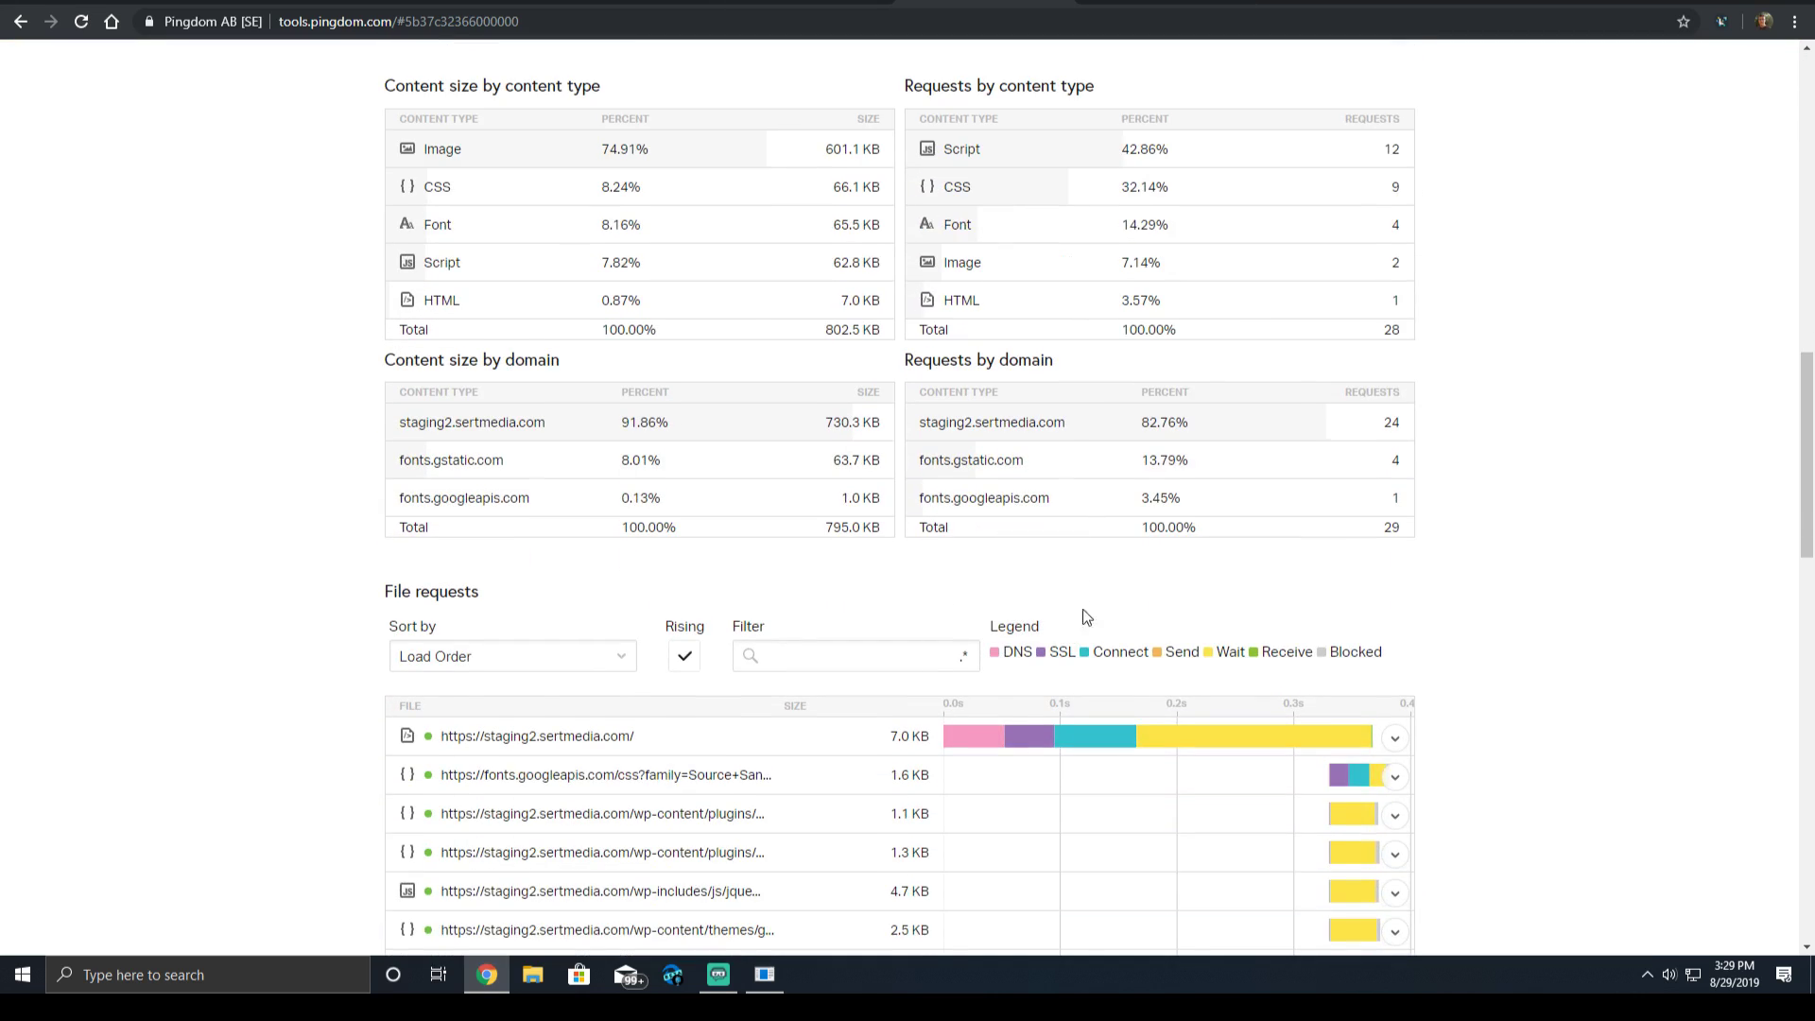
key("ctrl+Tab")
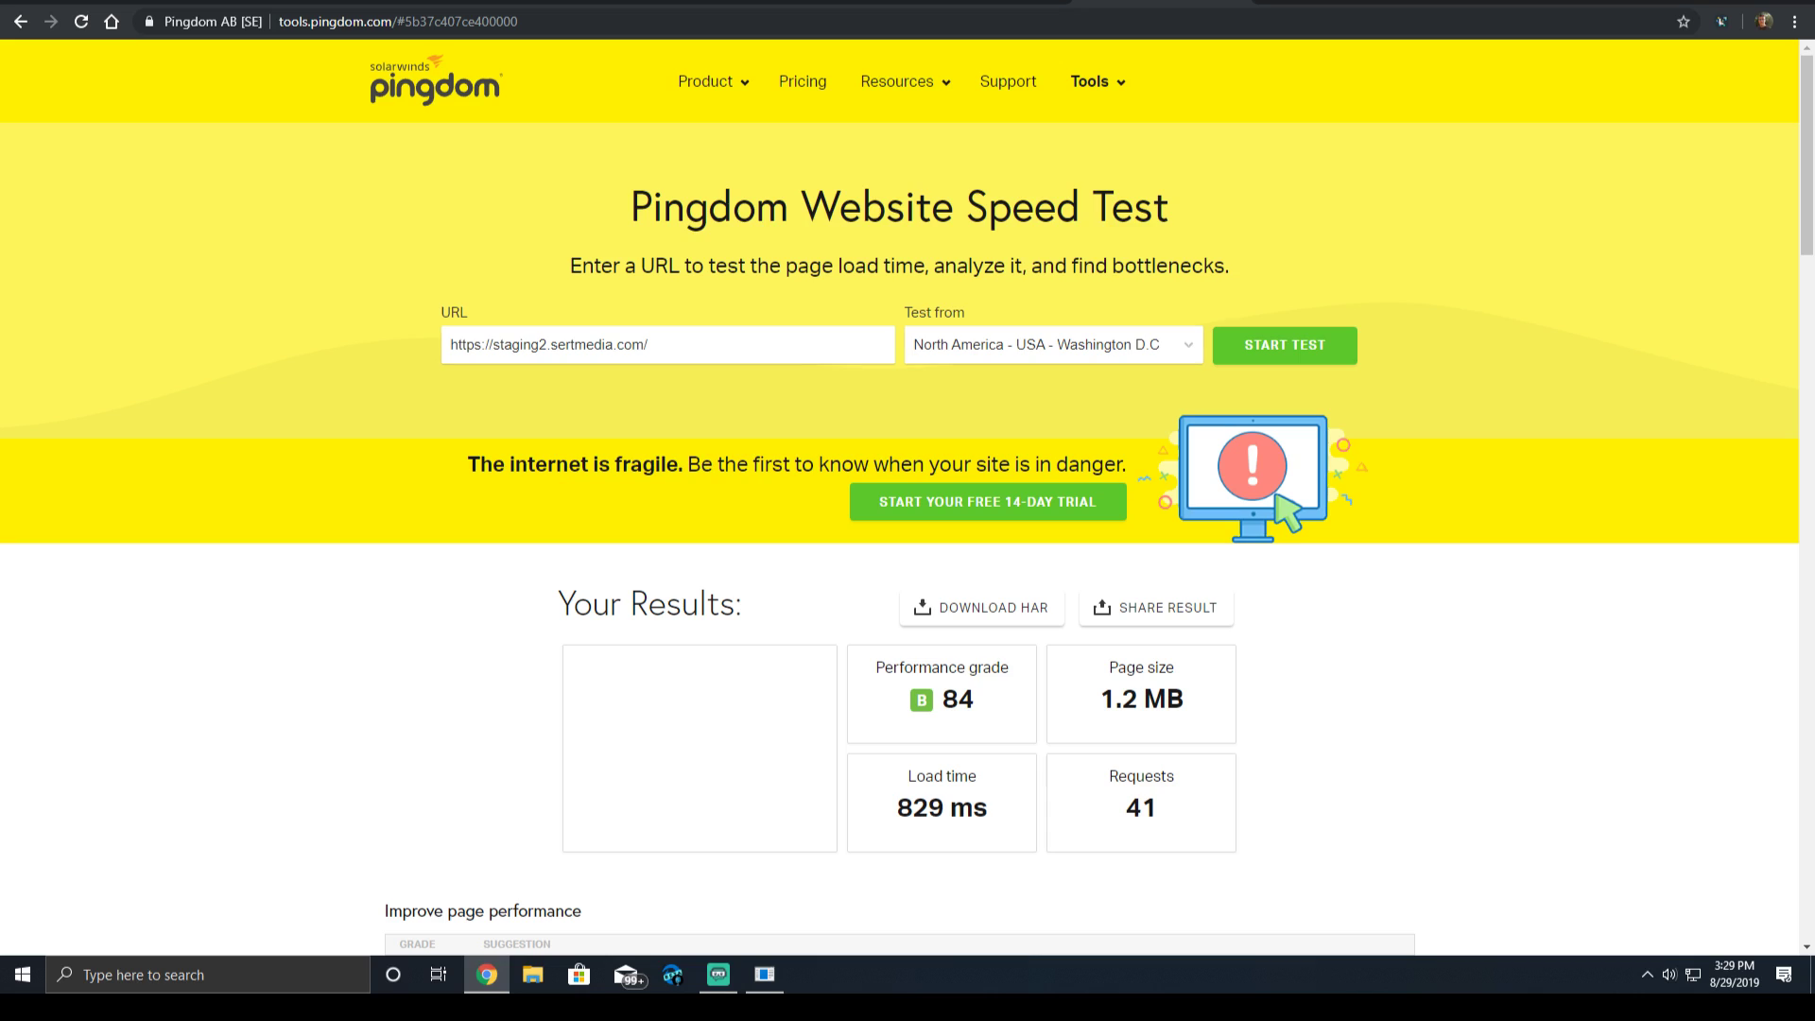
scroll(1227, 621, "down", 13)
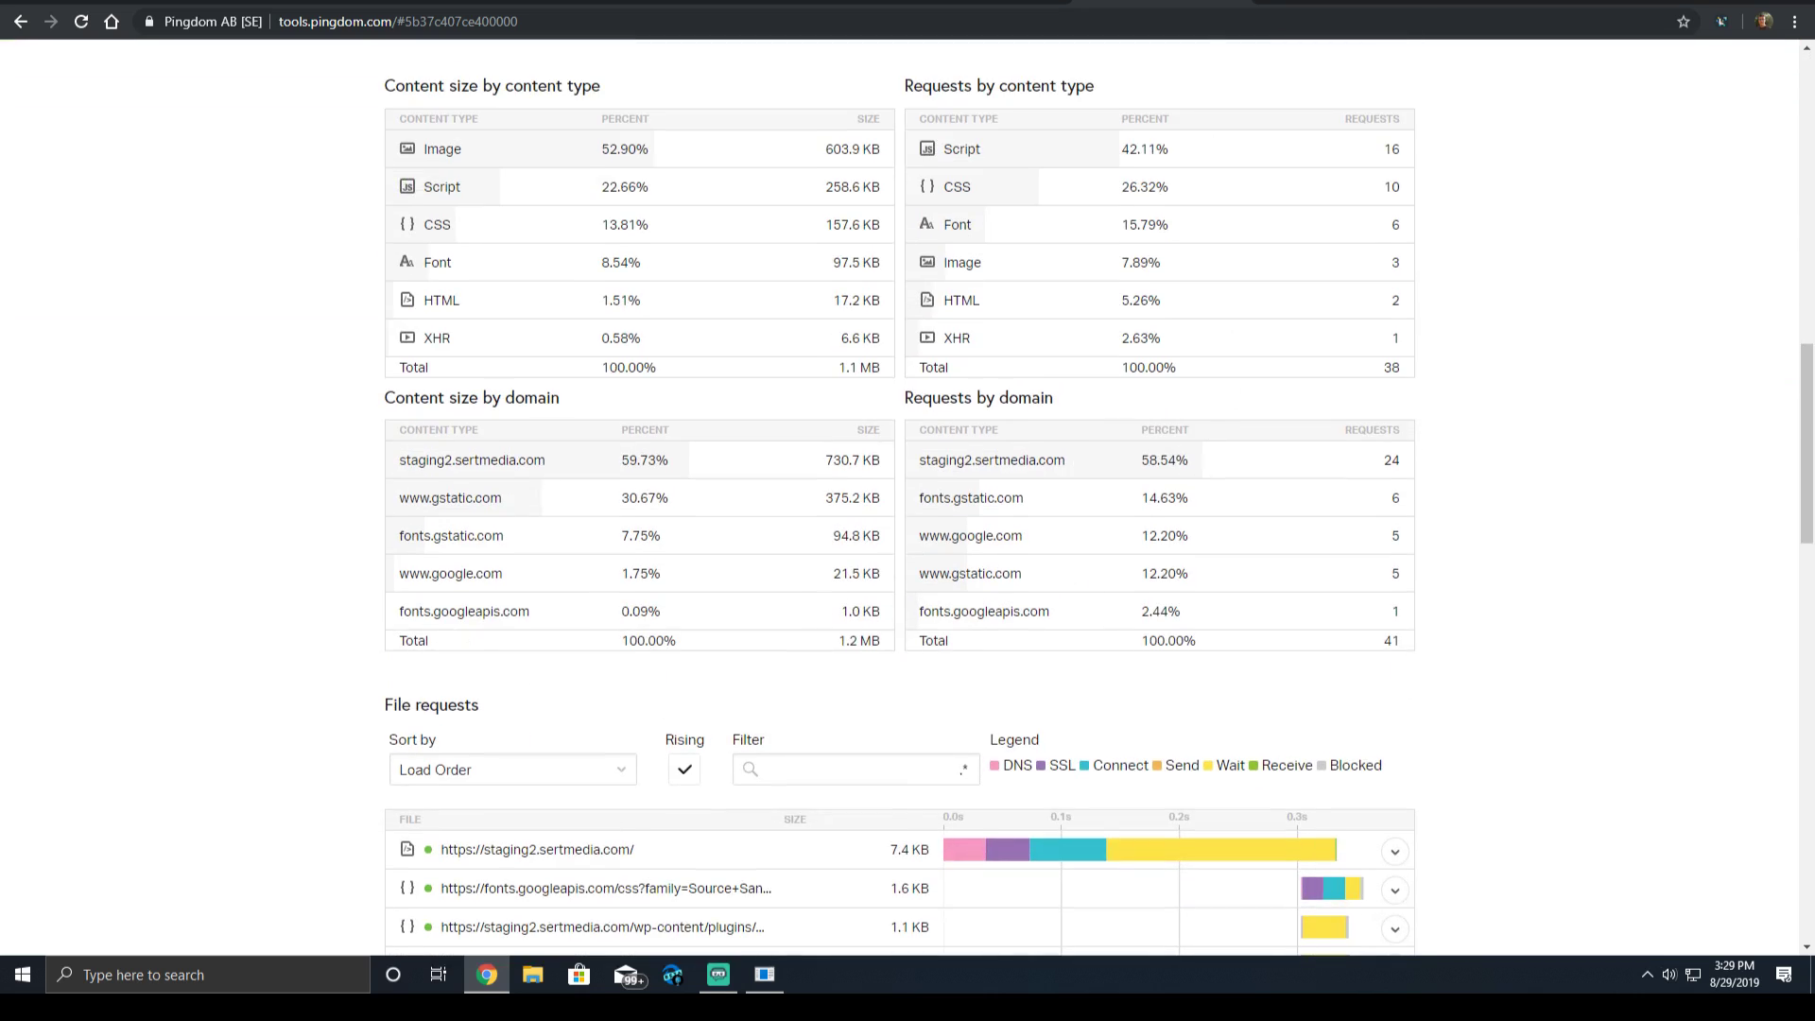
Review the original PageSpeed Insights mobile score and highlight its lab data timings.
key("ctrl+Tab")
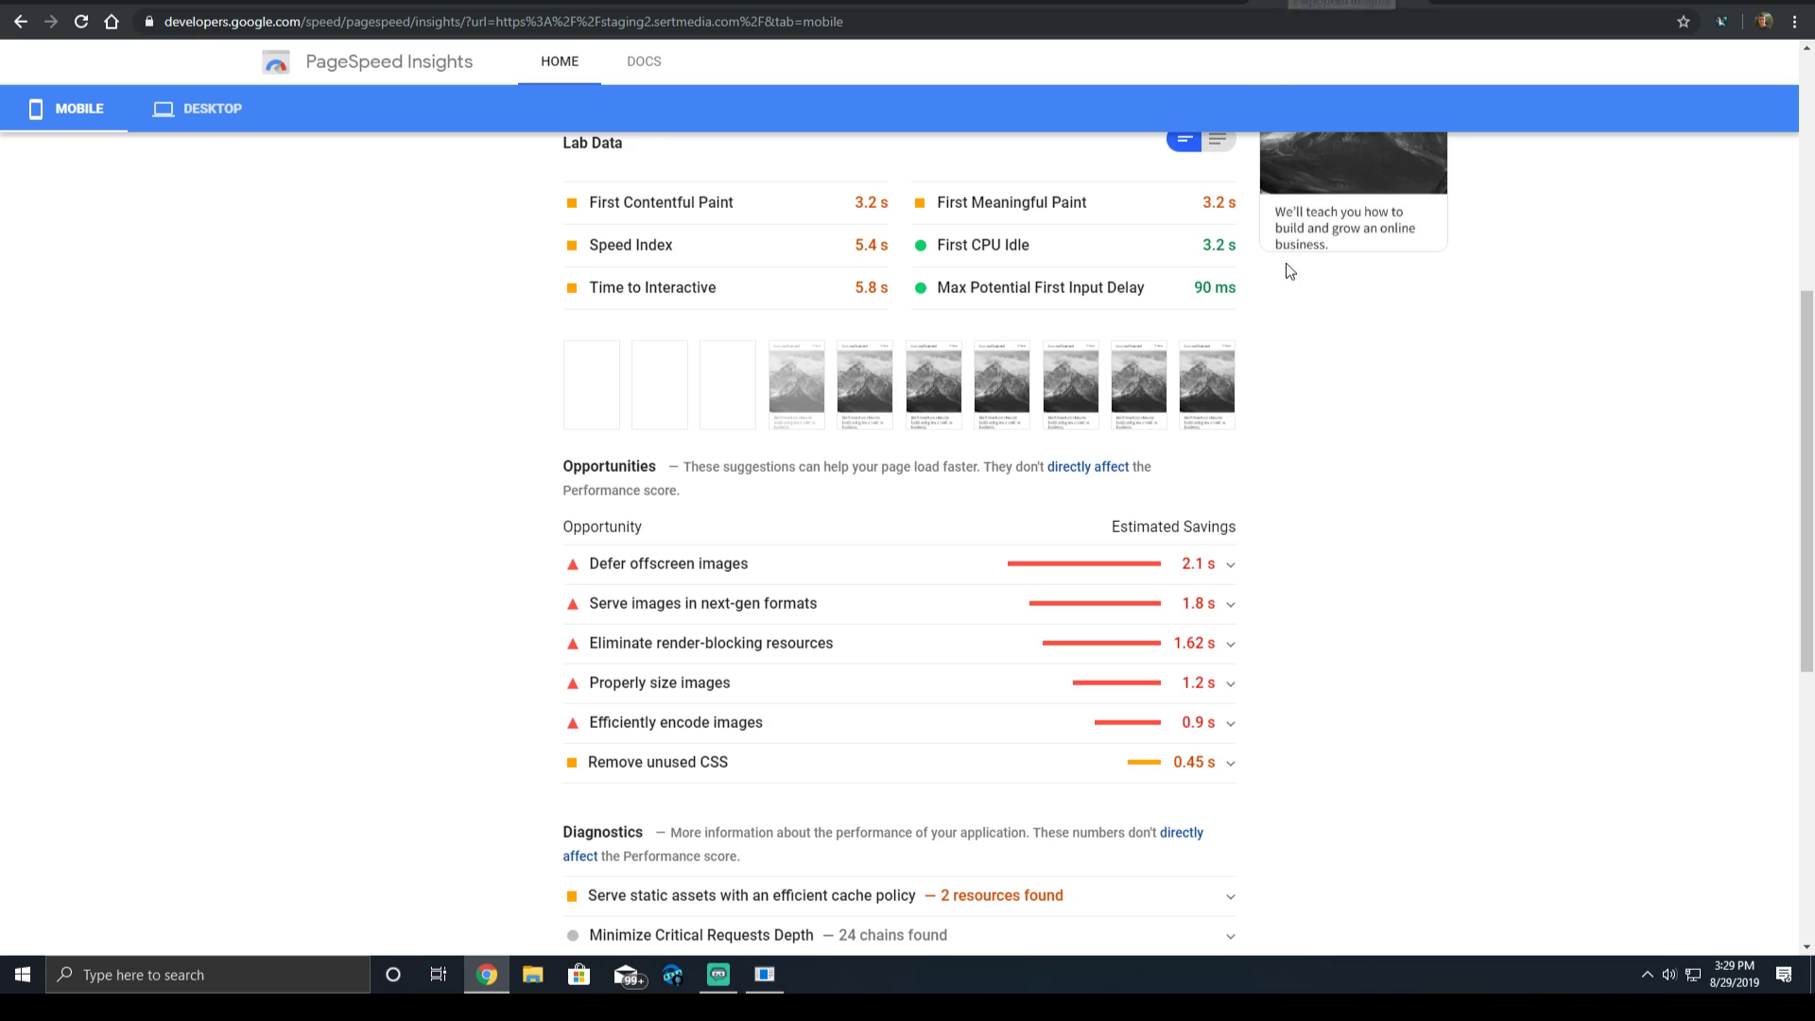
scroll(1230, 369, "up", 2)
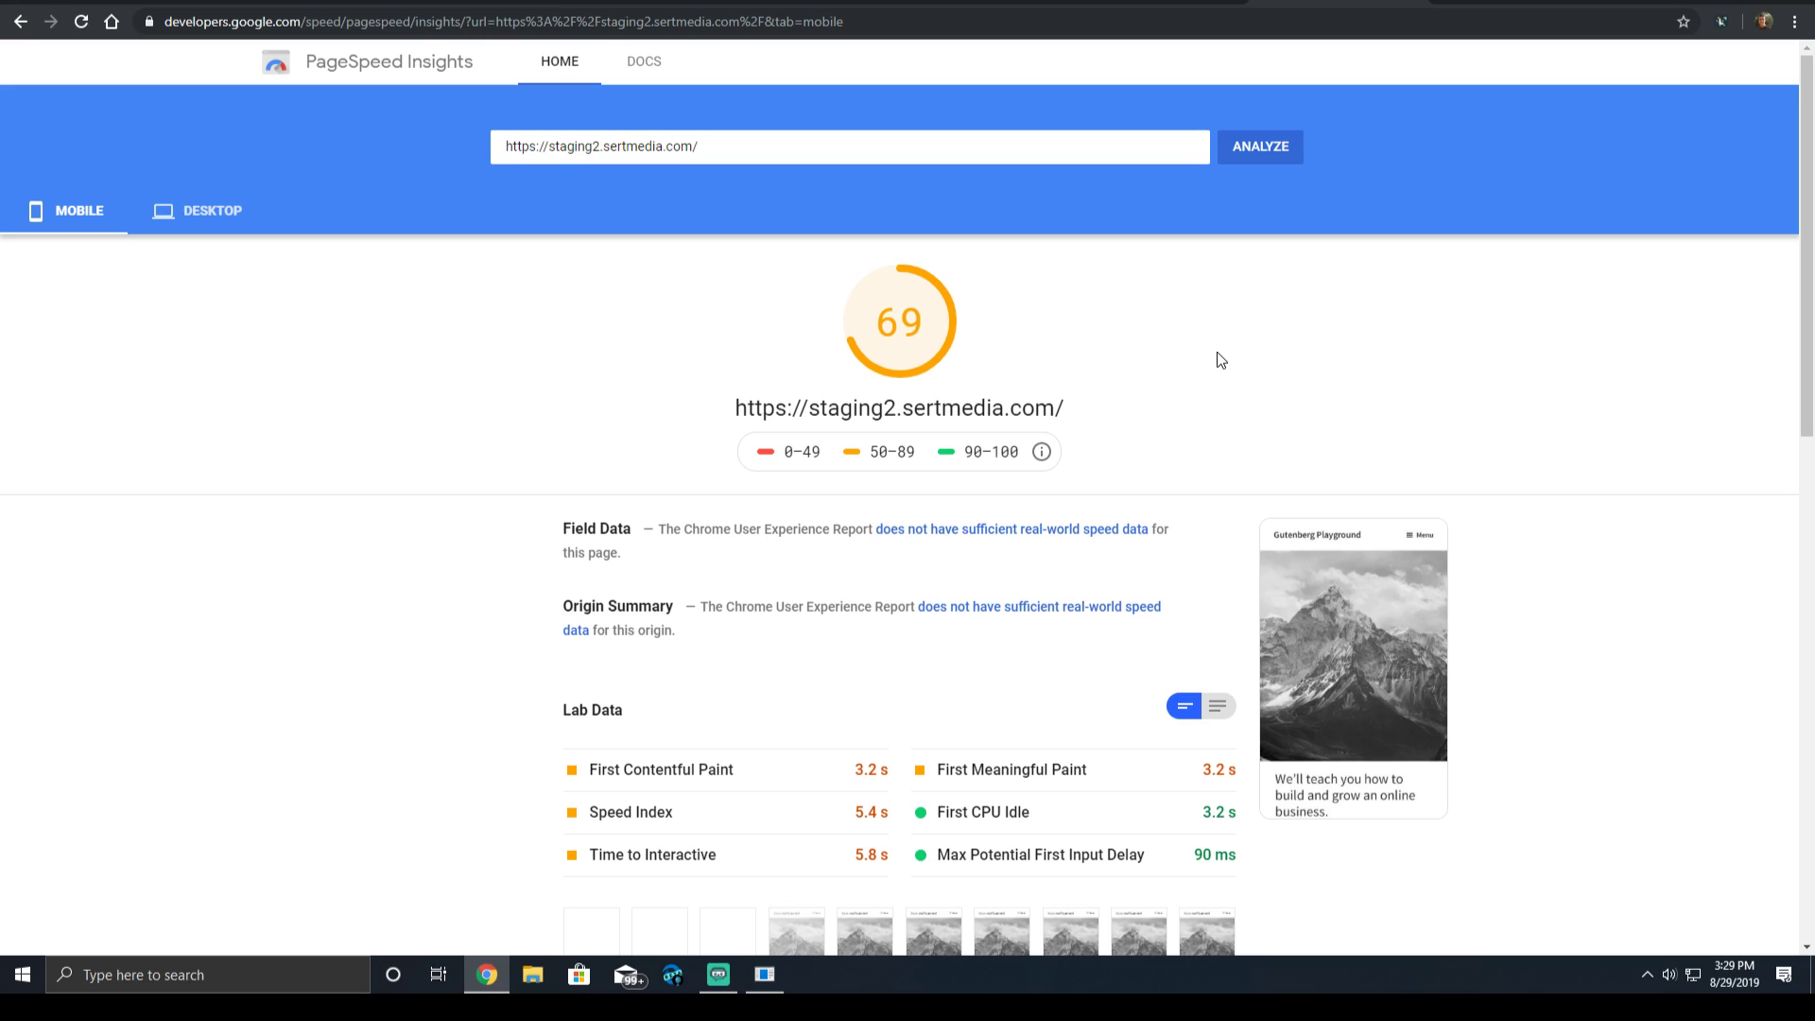
scroll(737, 342, "down", 3)
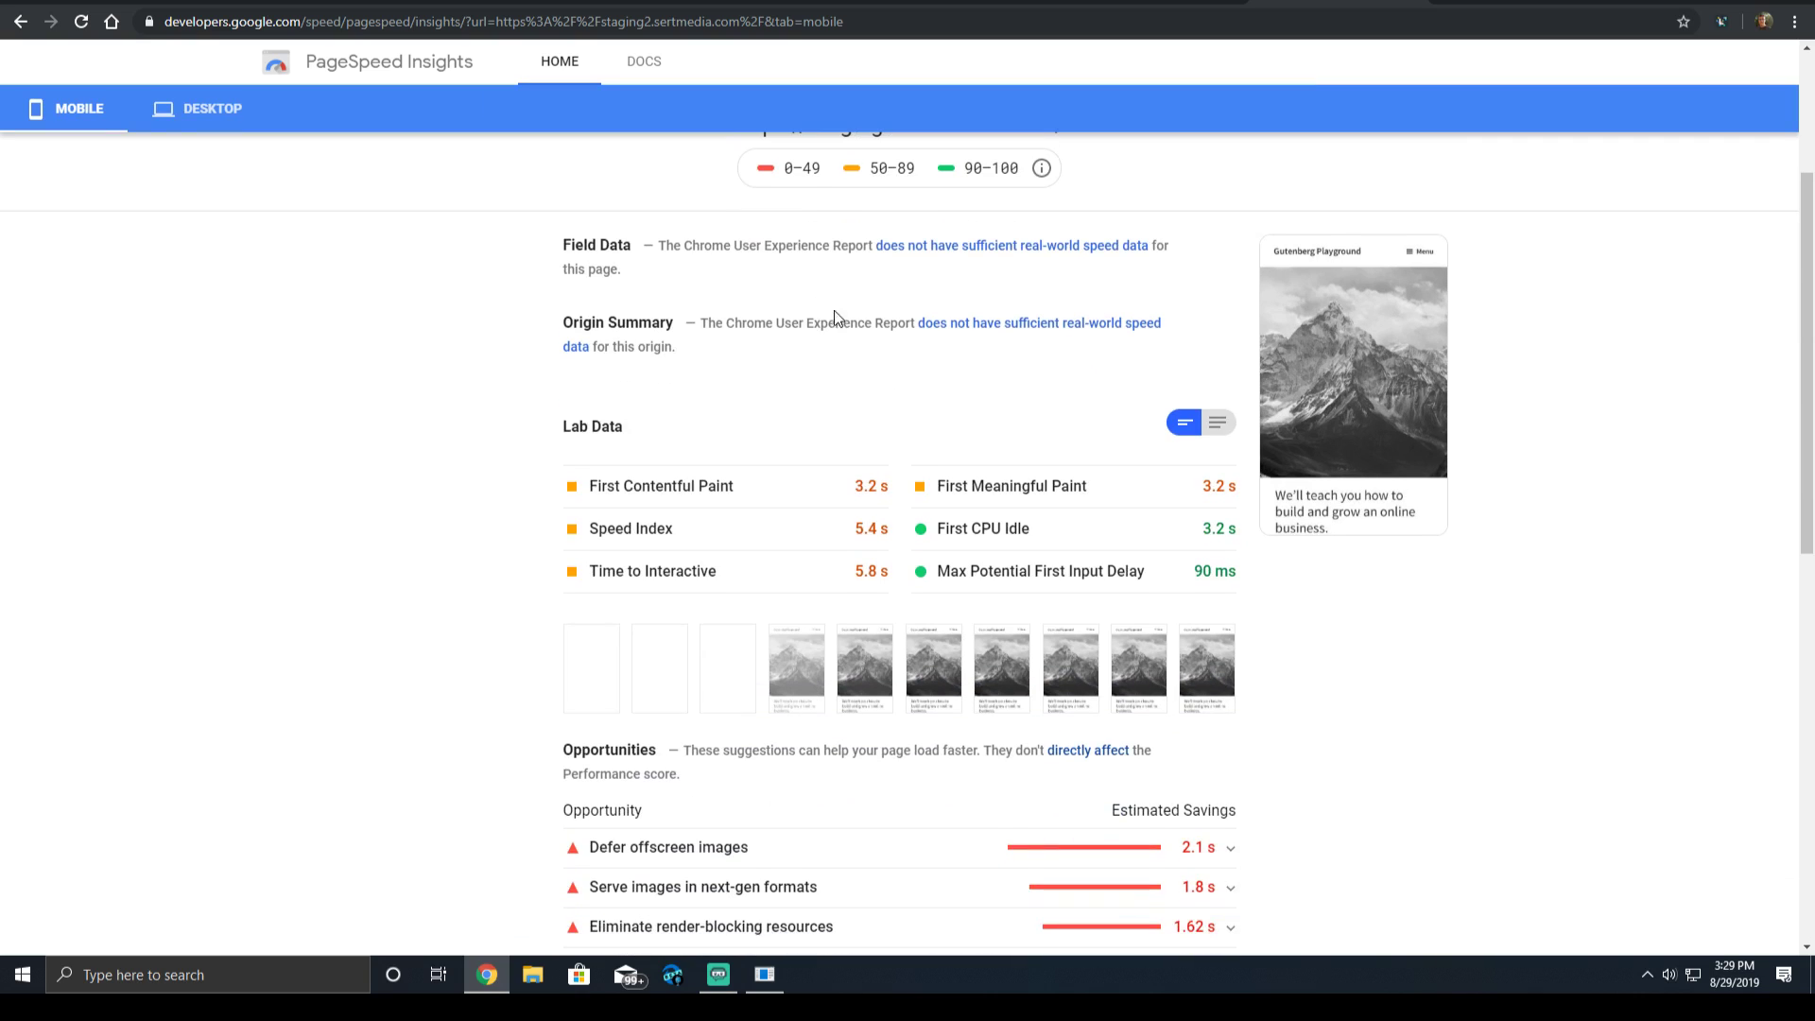
left_click_drag(824, 501, 1064, 478)
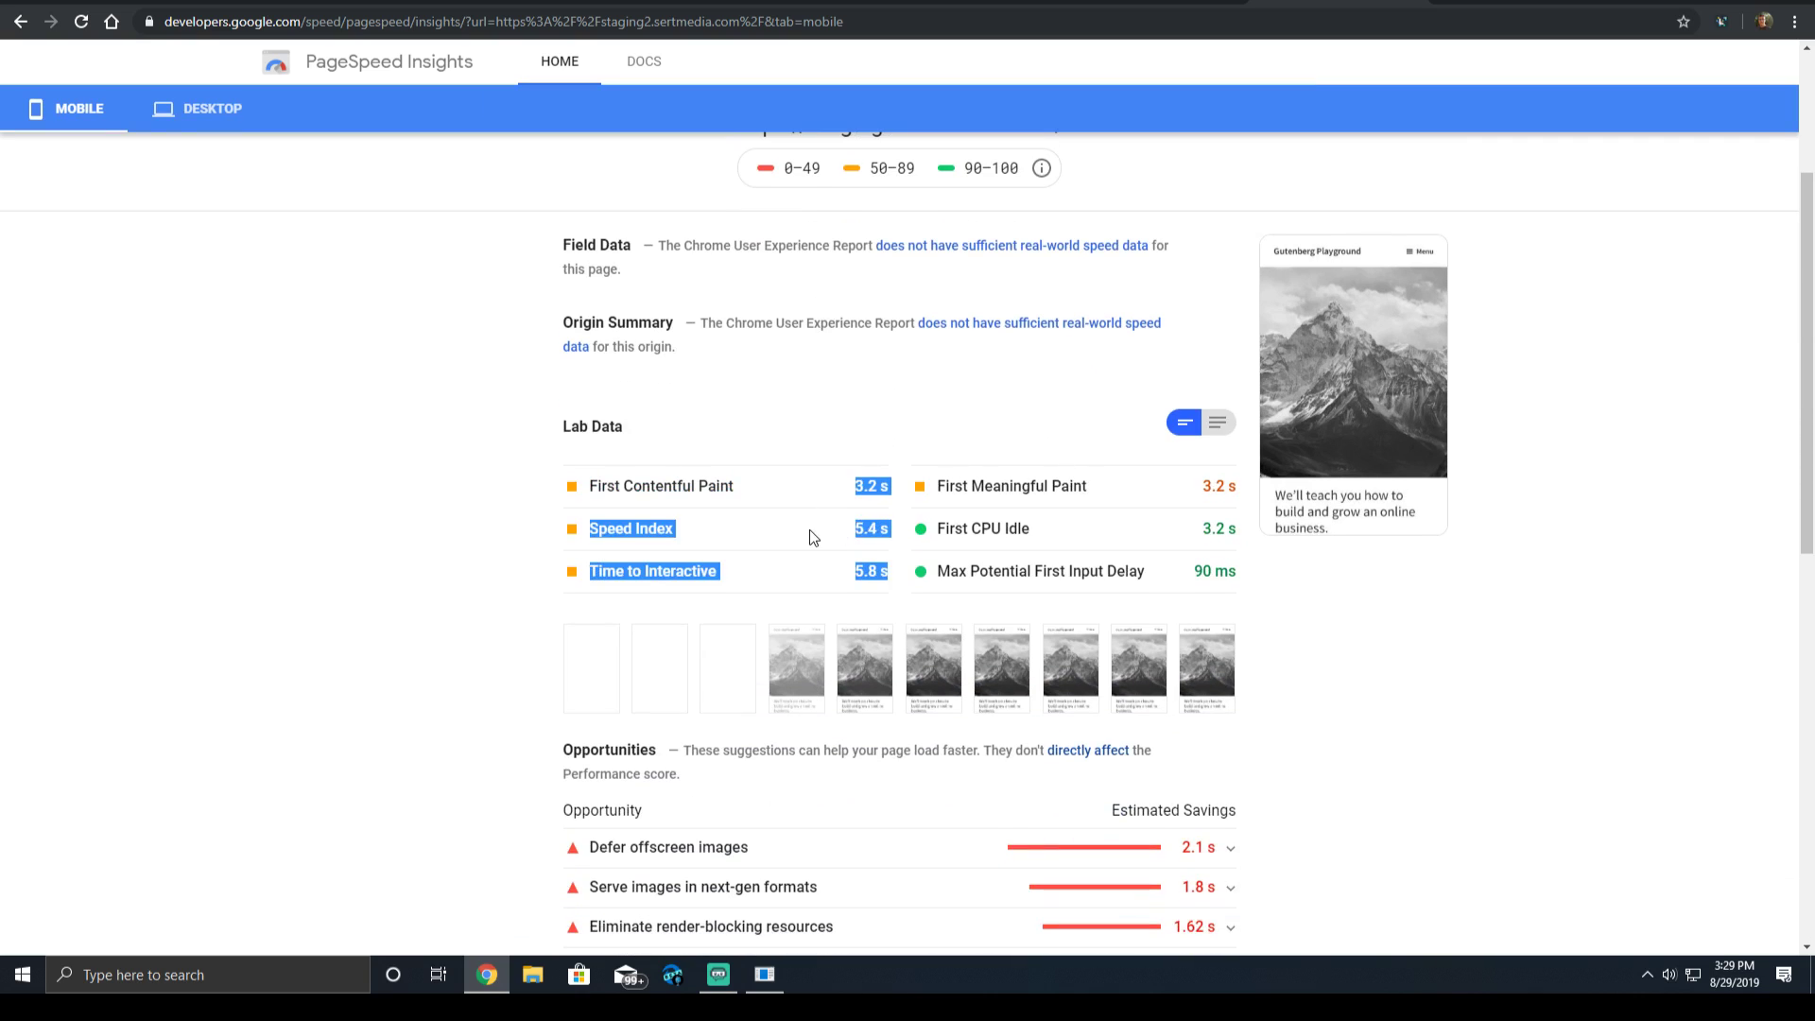
scroll(1050, 537, "down", 3)
scroll(474, 215, "up", 6)
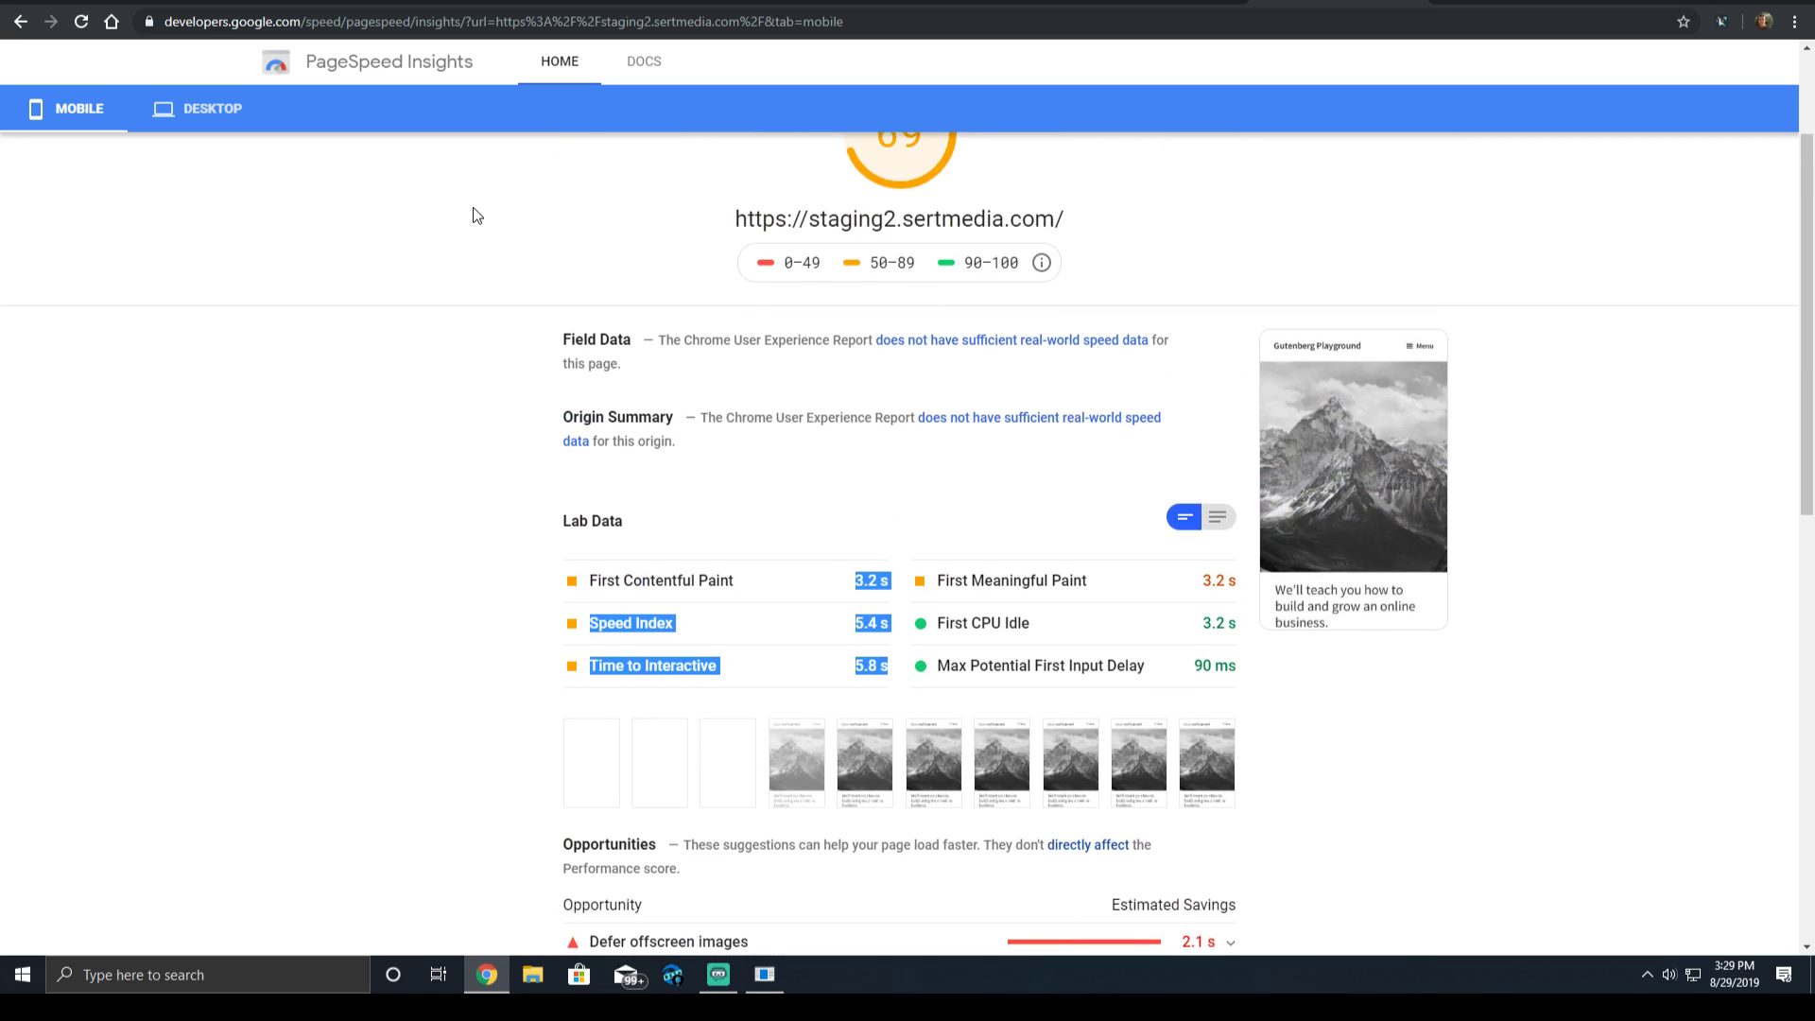
Show the desktop results in the original PageSpeed Insights analysis and check them against the new analysis.
left_click(202, 212)
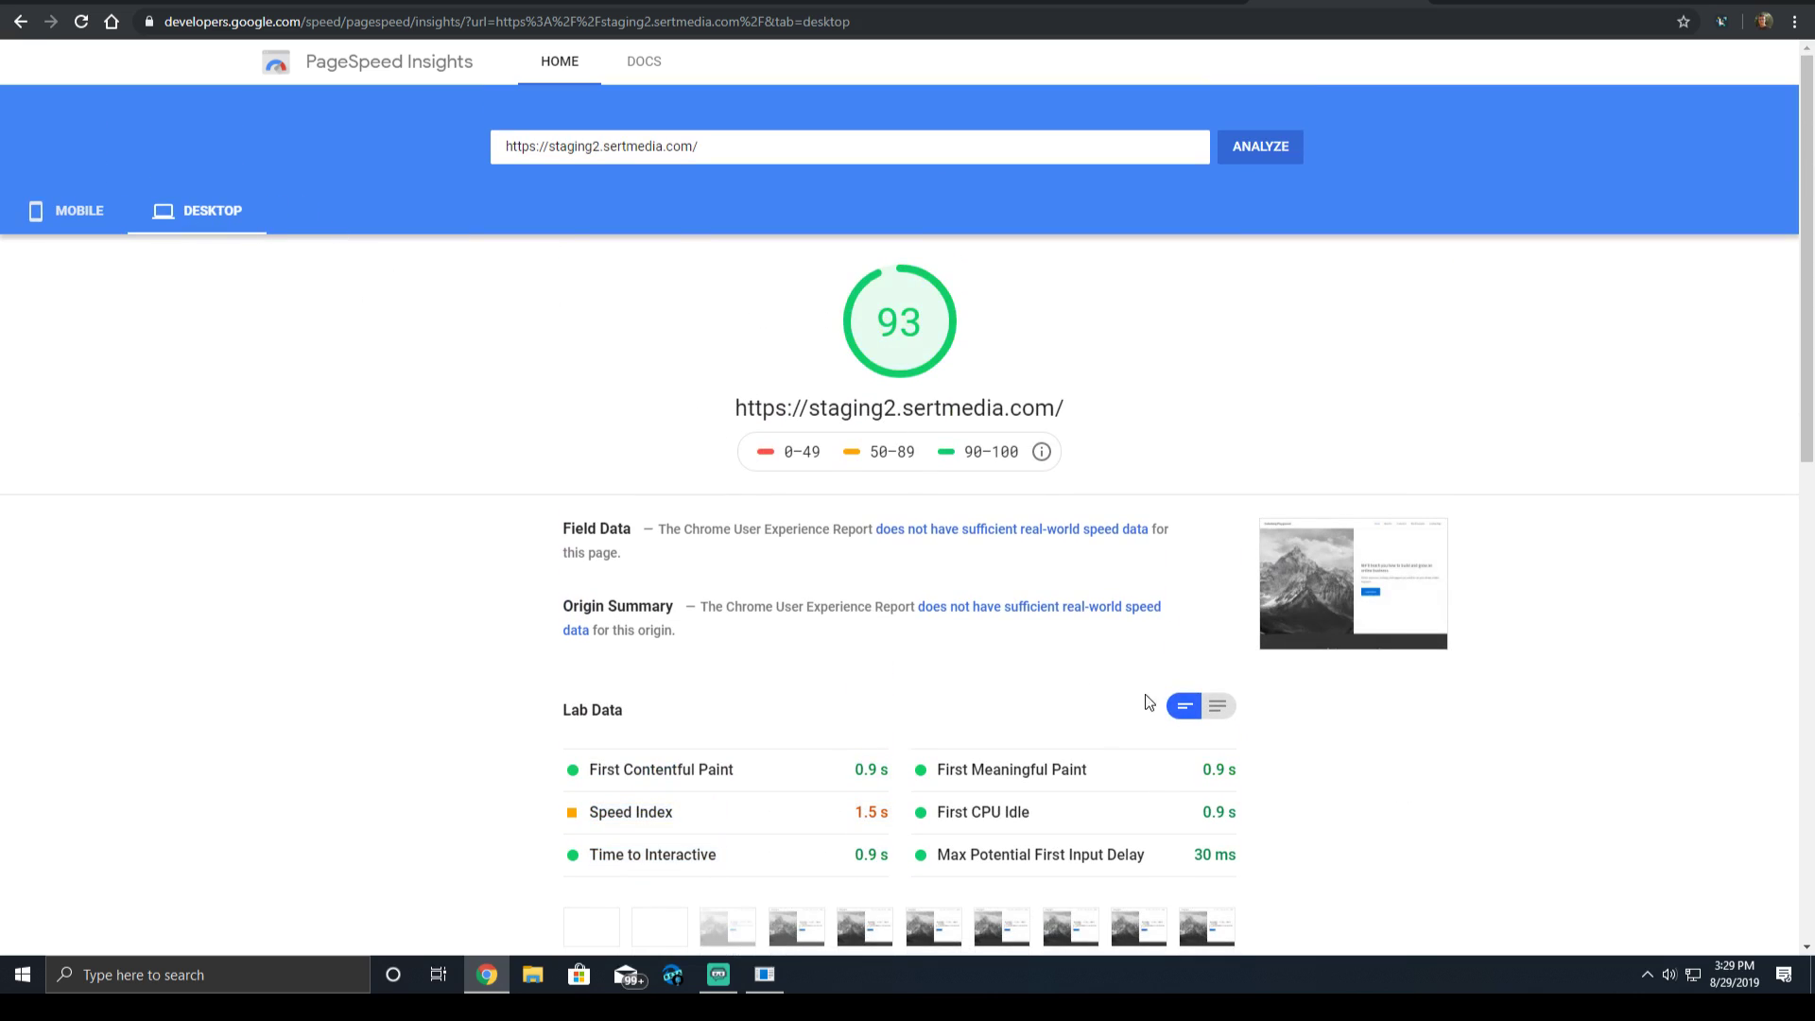
left_click(1468, 2)
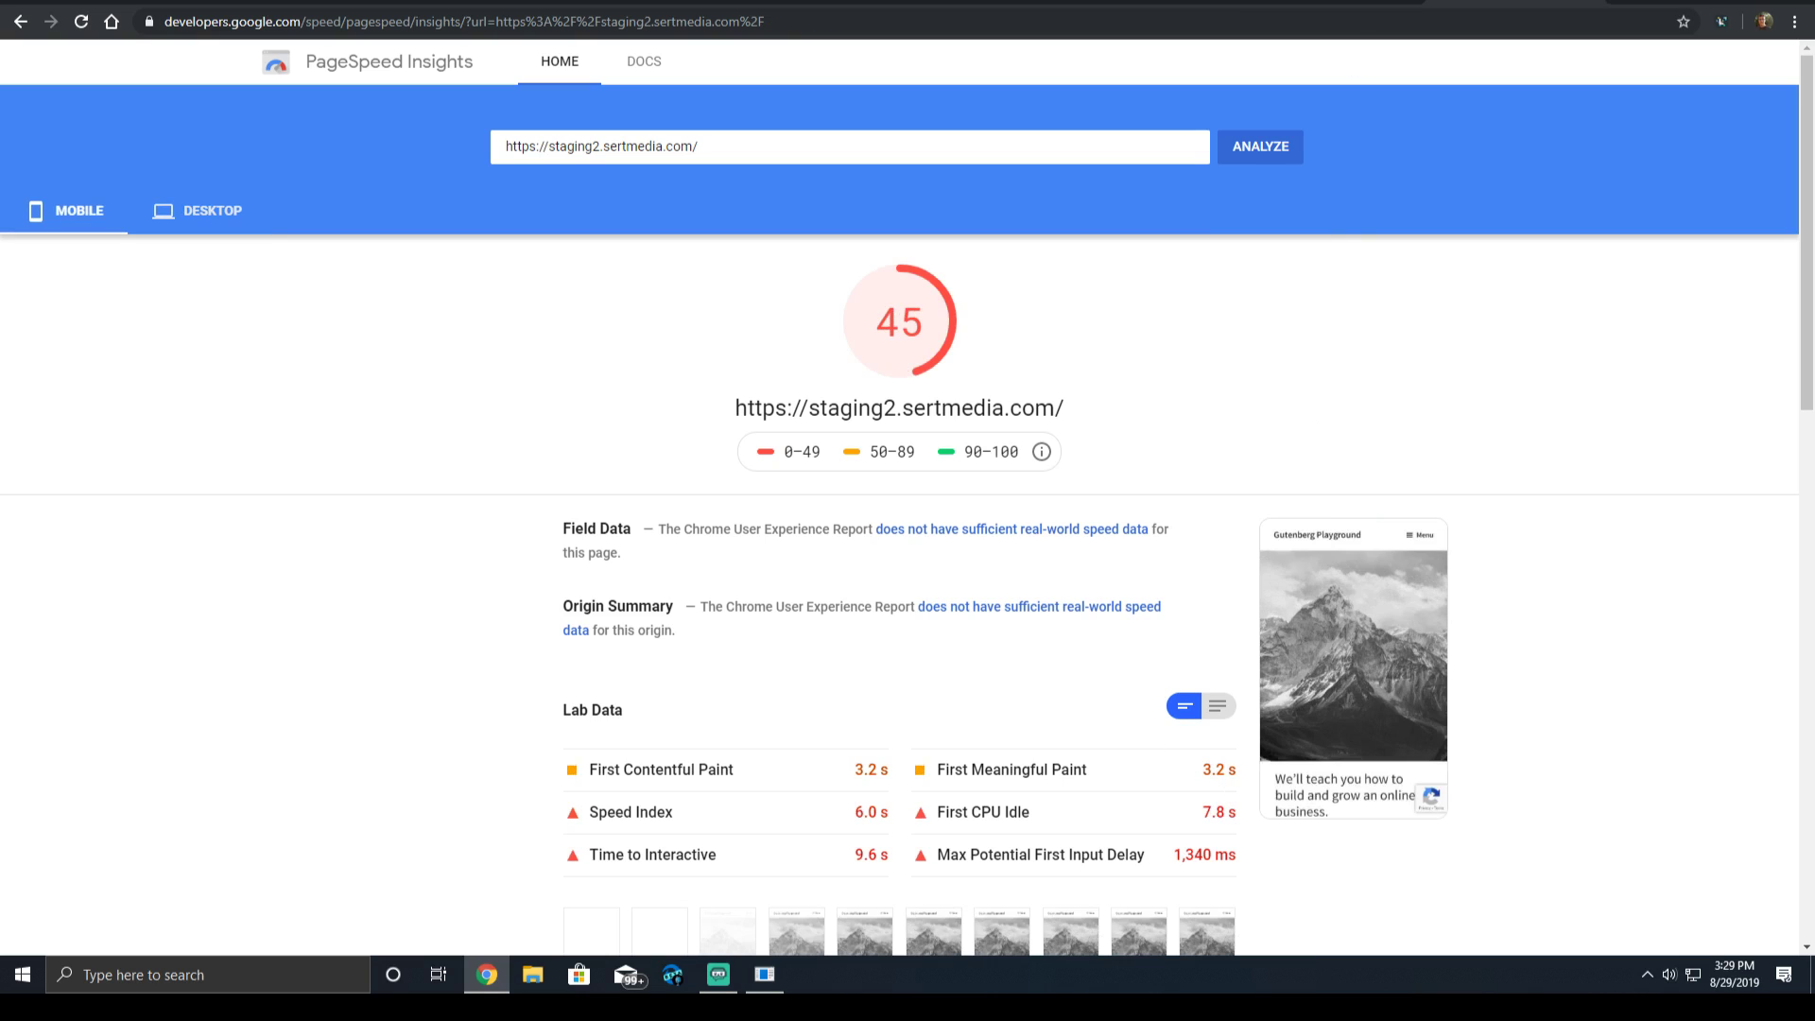
key("alt+Right")
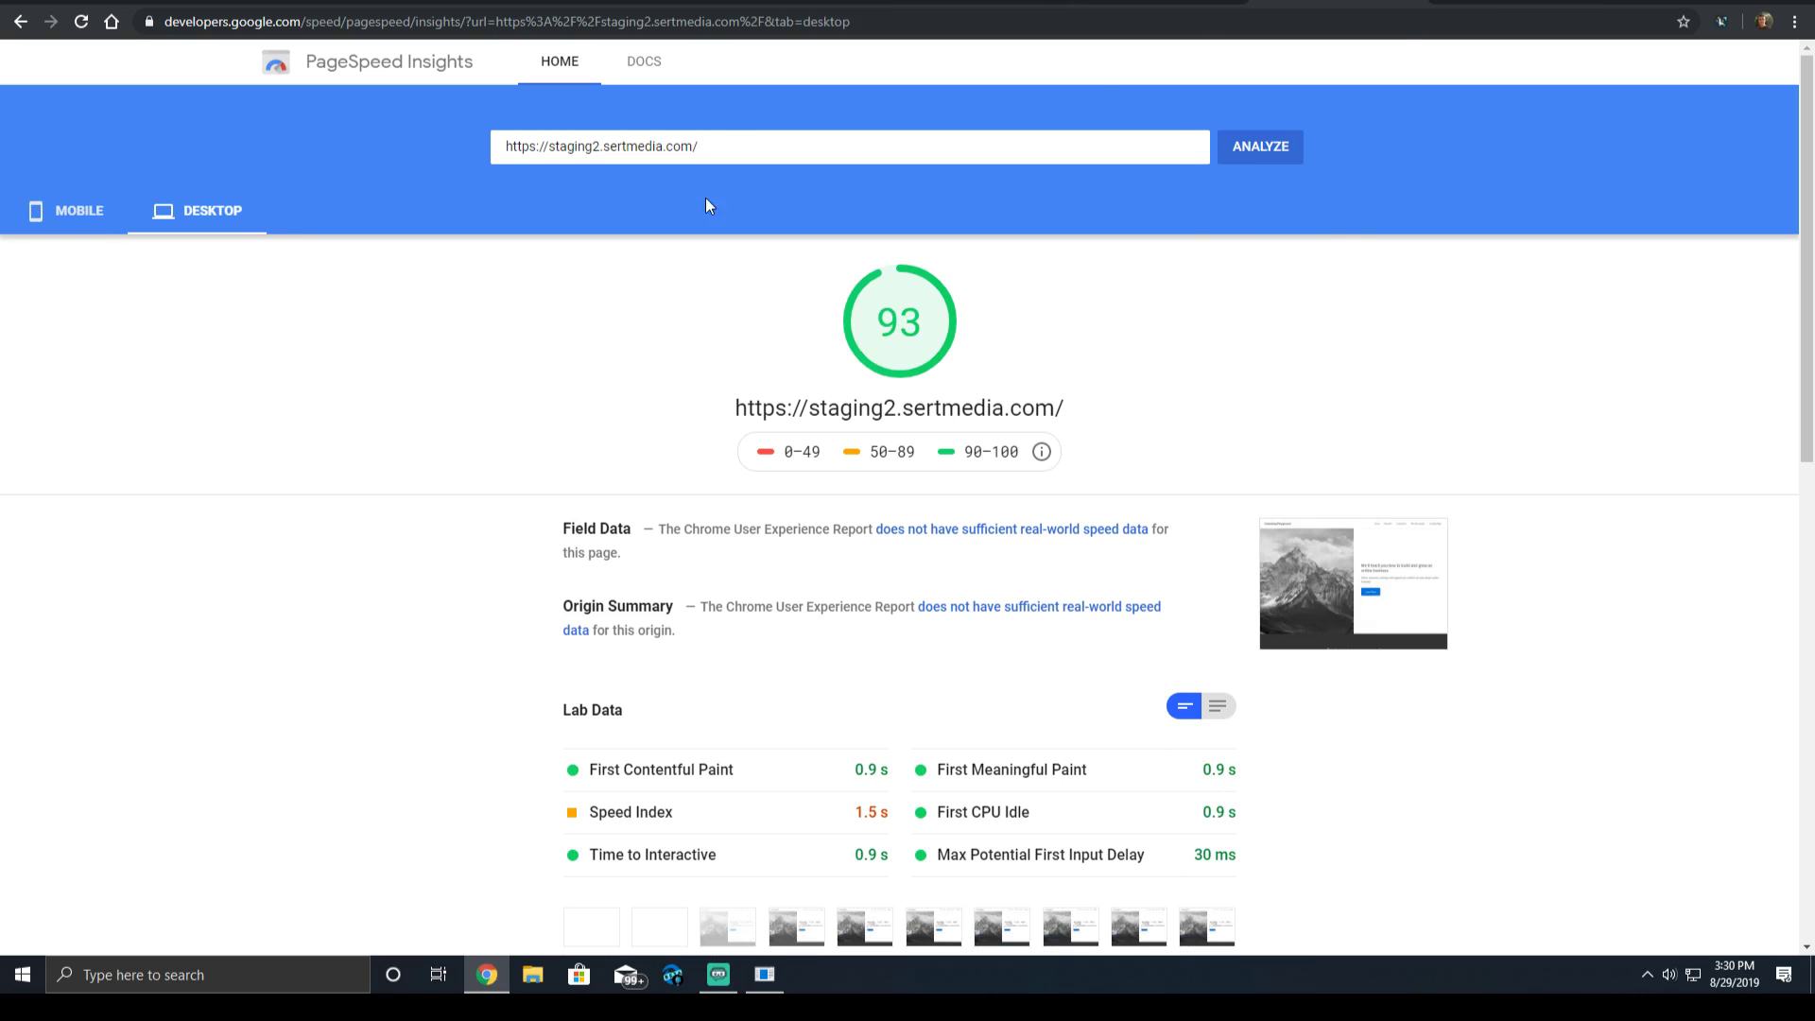
Compare the mobile results of the original and new PageSpeed Insights analyses, then switch the original back to its desktop results.
left_click(79, 220)
left_click(1486, 2)
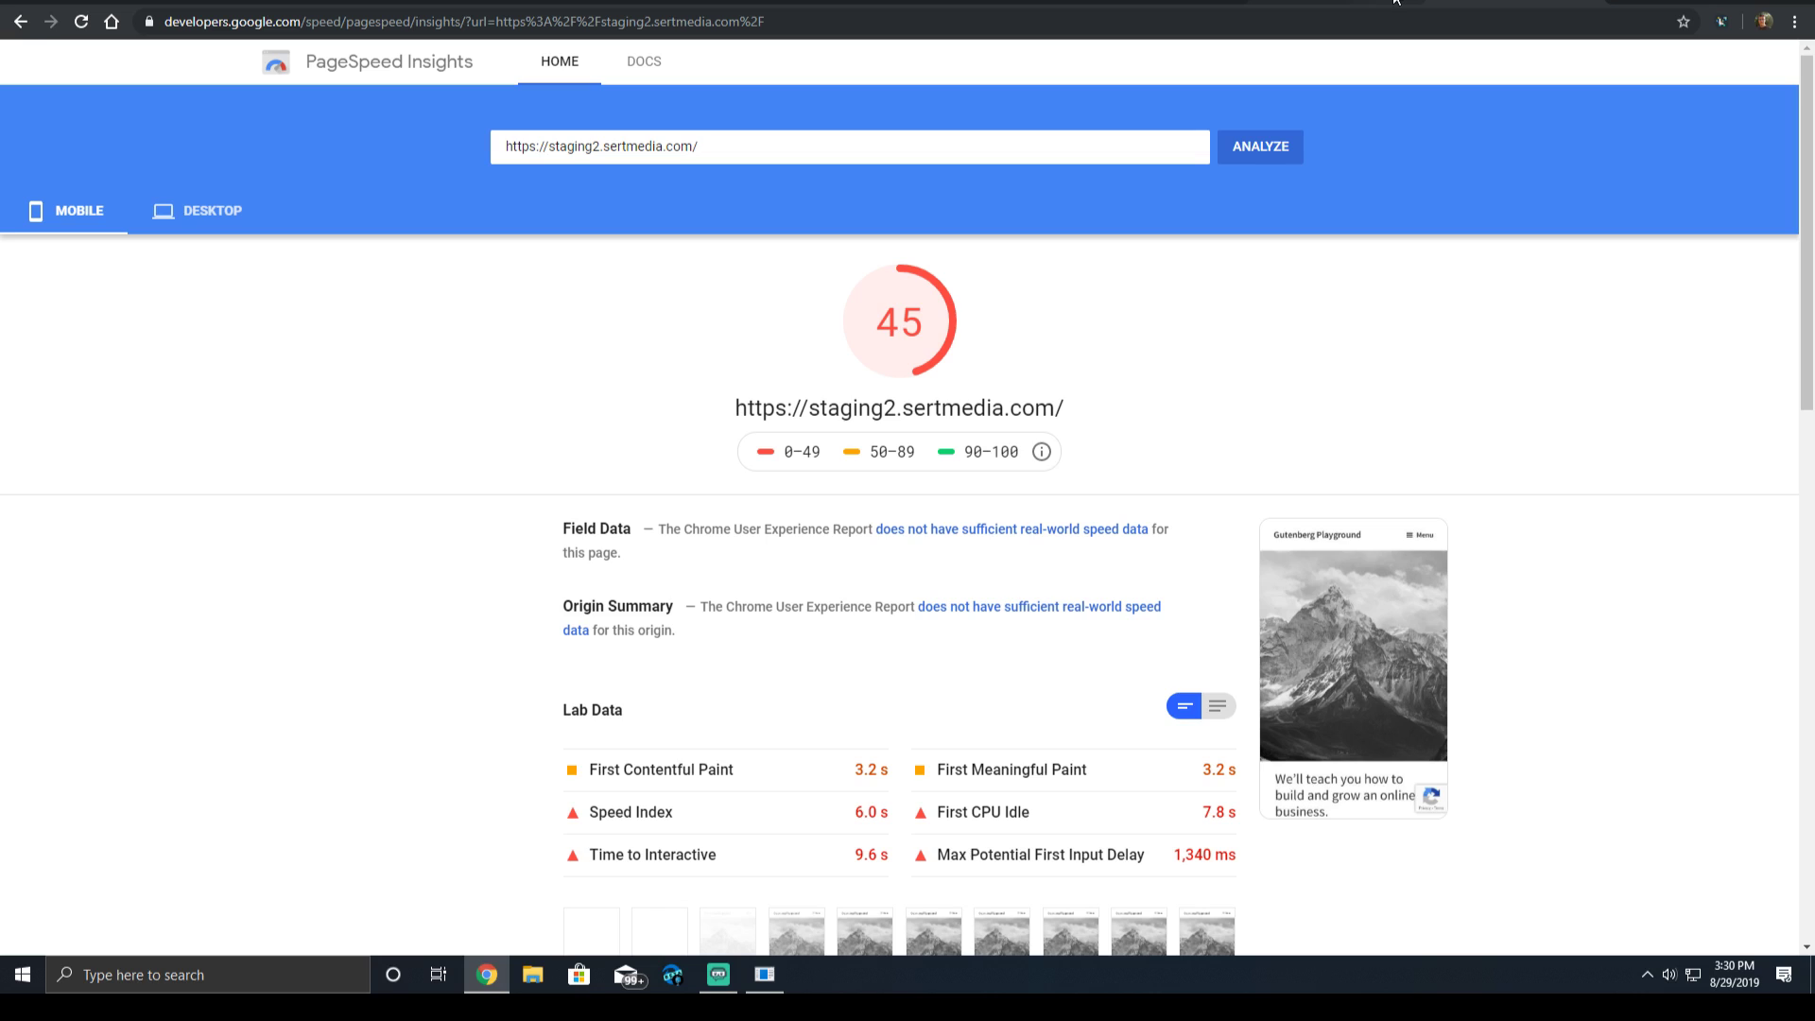
scroll(1416, 236, "down", 2)
scroll(1313, 284, "up", 2)
left_click(198, 211)
left_click(71, 210)
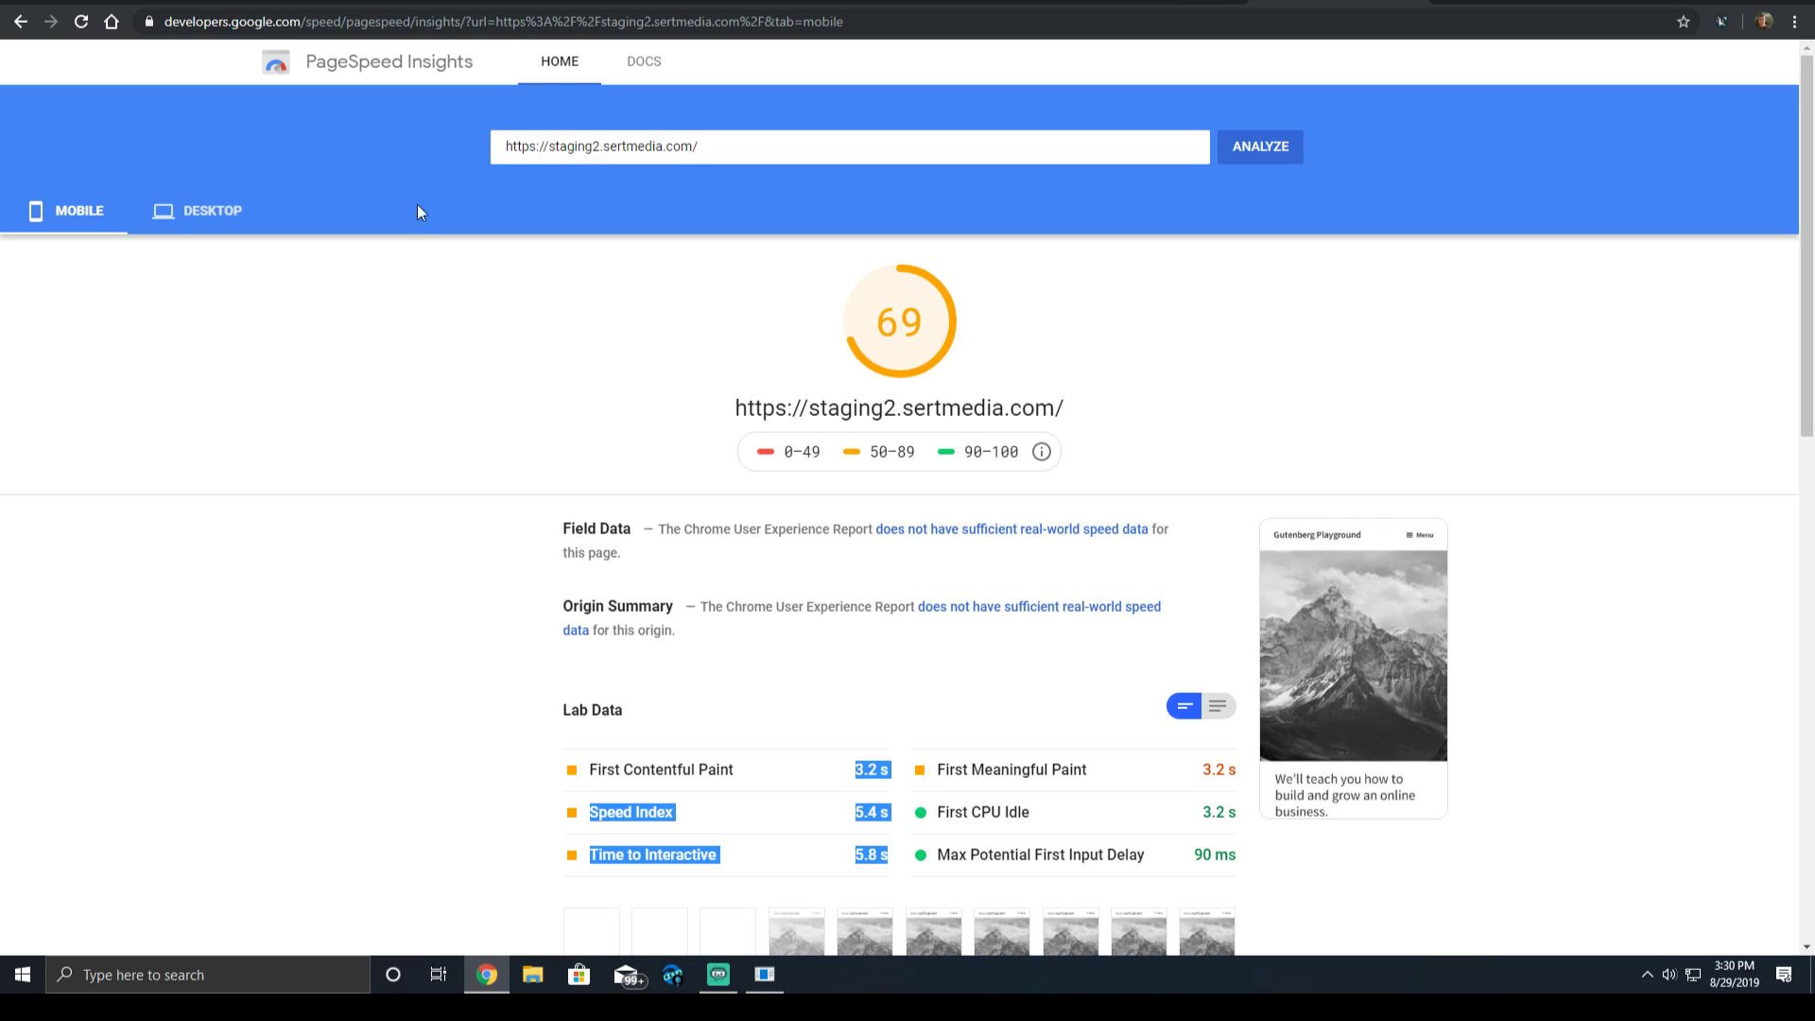
left_click(189, 206)
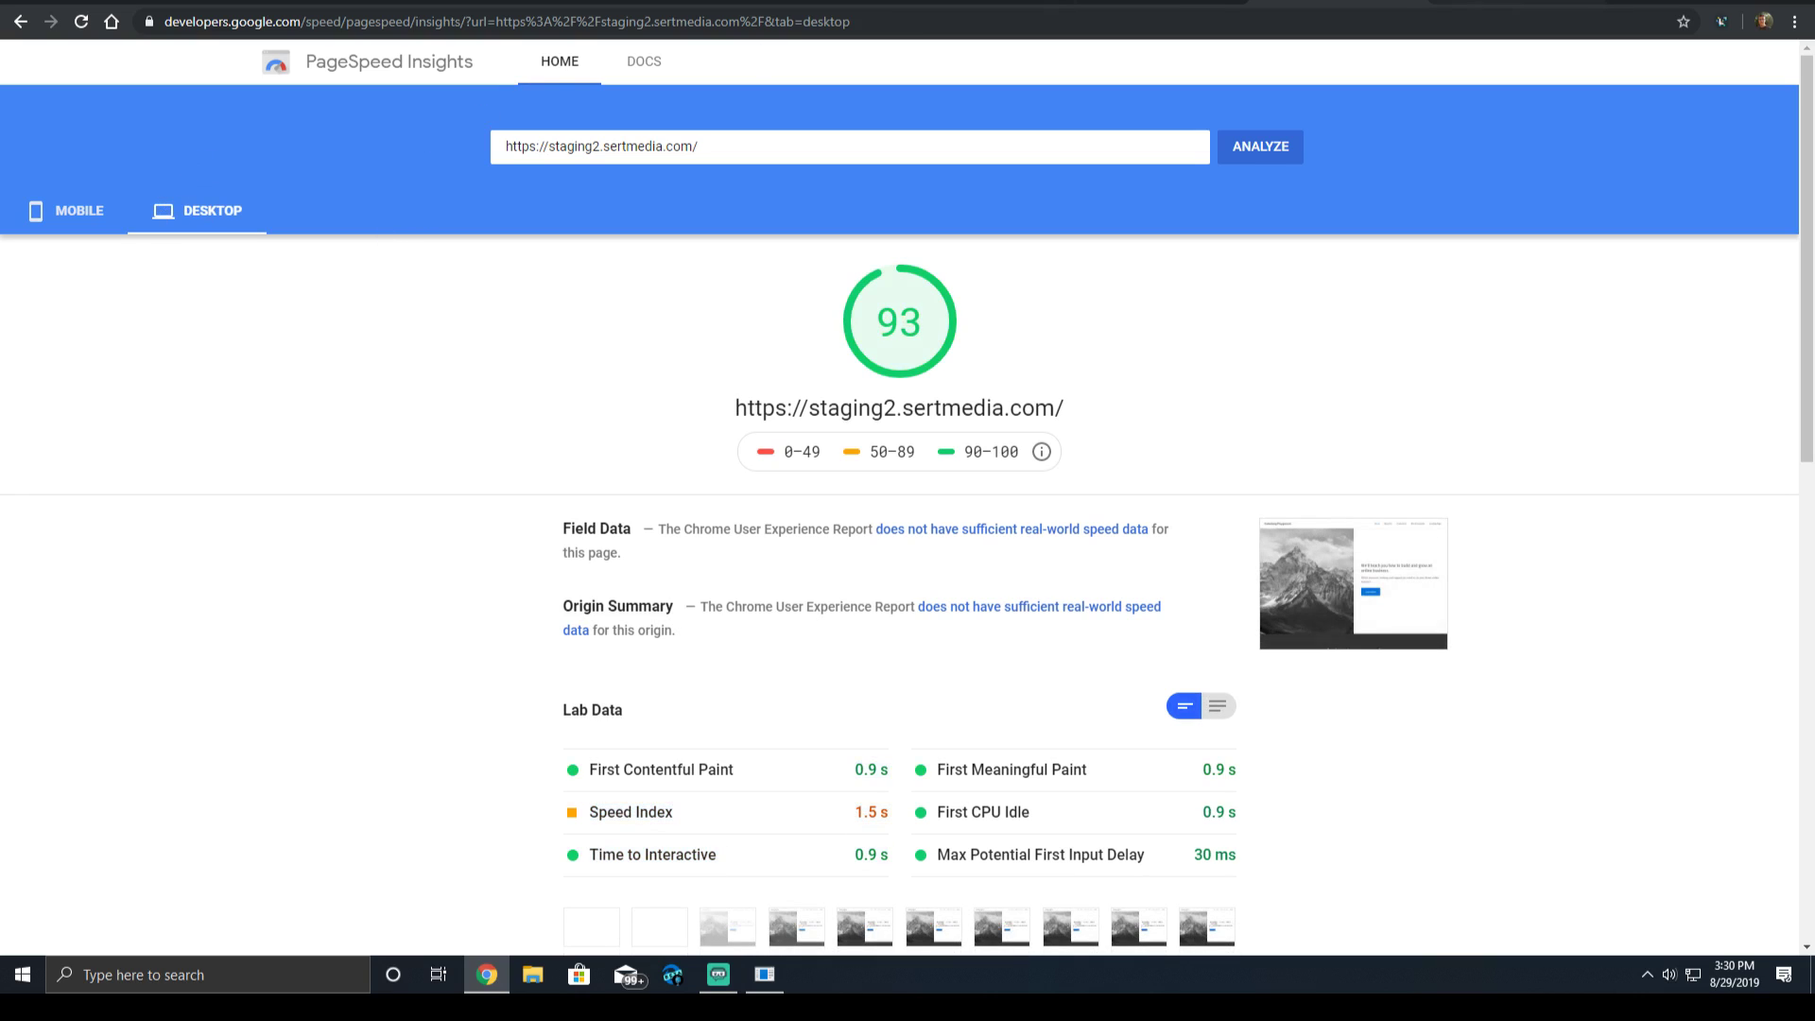
Alternate between the two desktop results and highlight the Max Potential First Input Delay and First CPU Idle values.
key("ctrl+Tab")
key("ctrl+shift+Tab")
key("ctrl+Tab")
key("ctrl+shift+Tab")
key("ctrl+Tab")
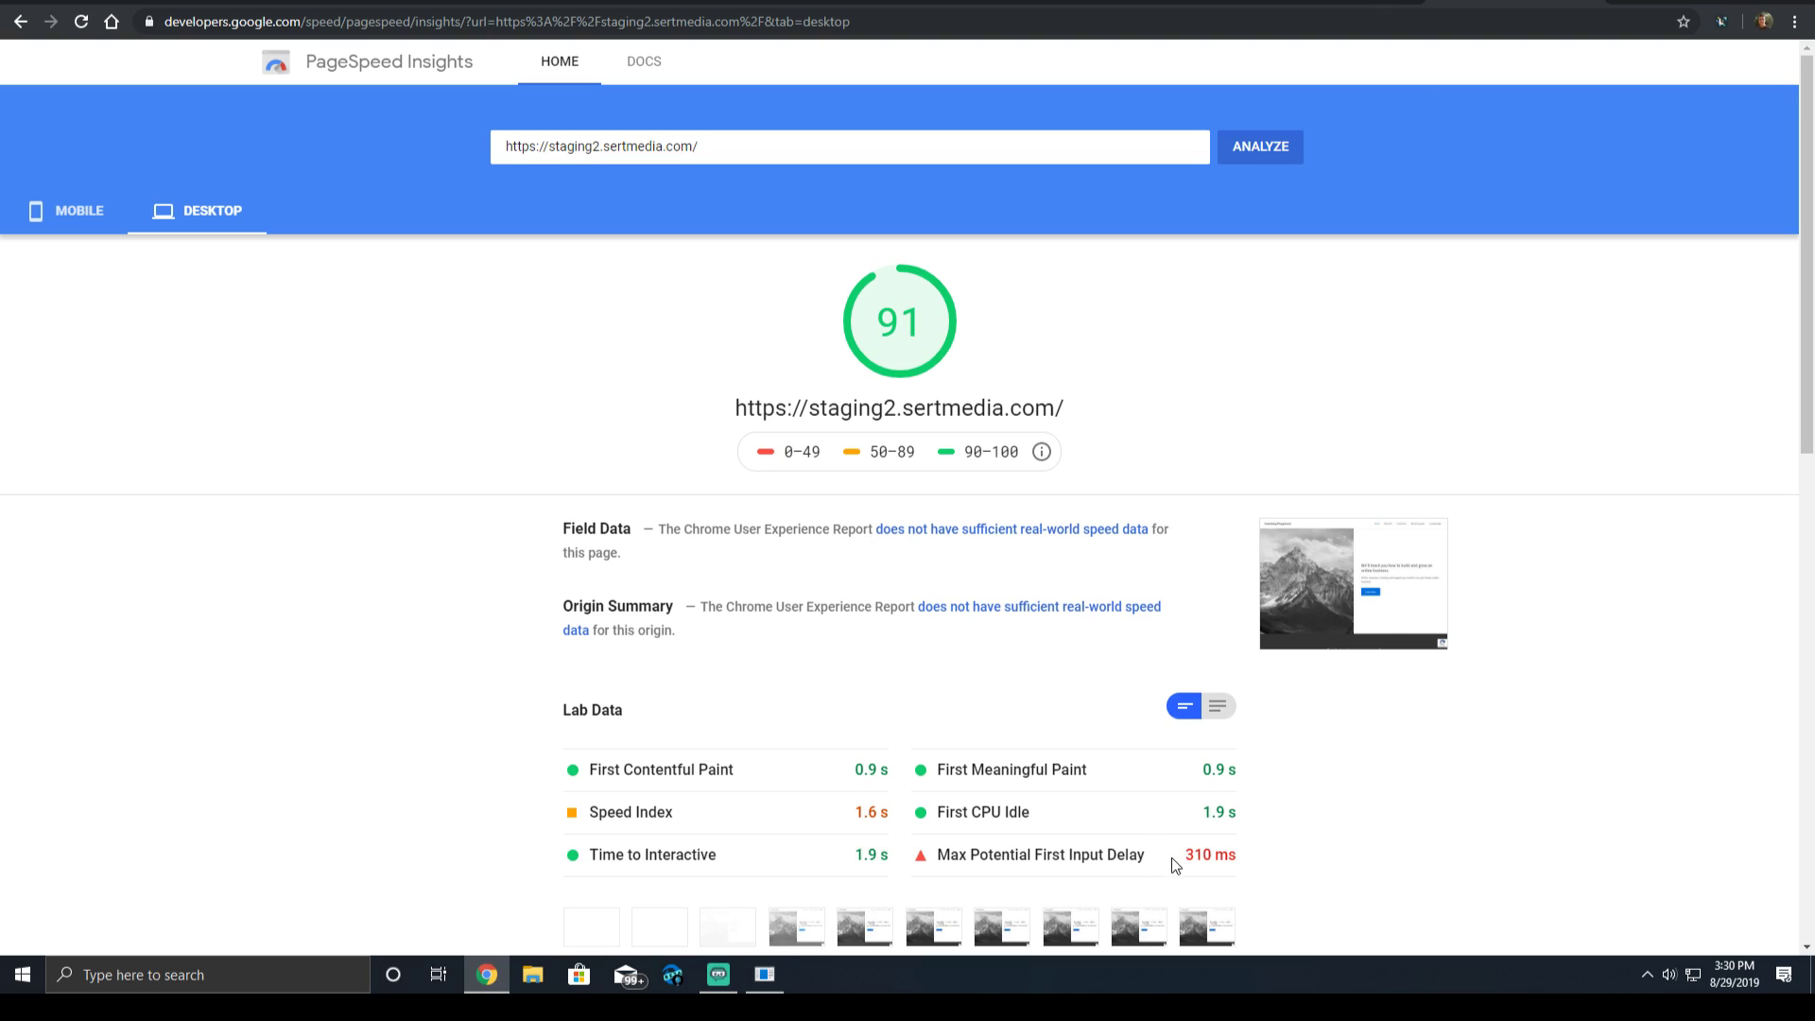
left_click_drag(1173, 857, 1235, 847)
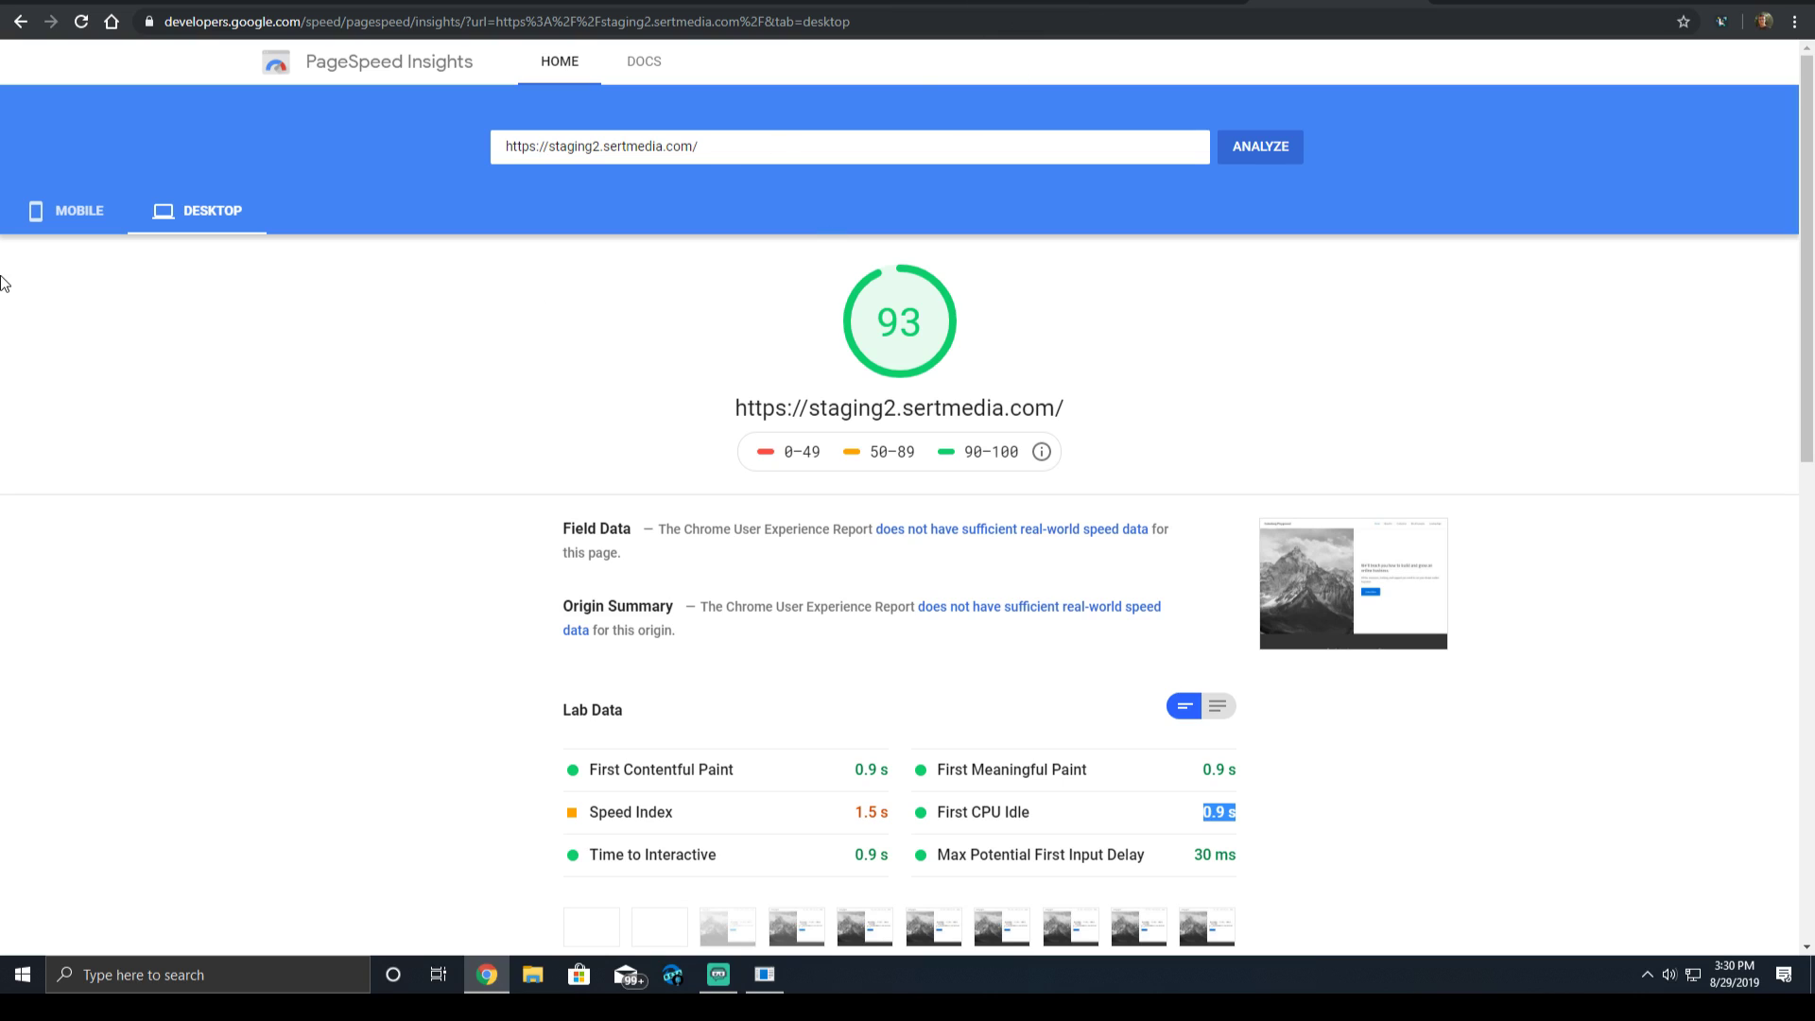
left_click(54, 215)
left_click(199, 210)
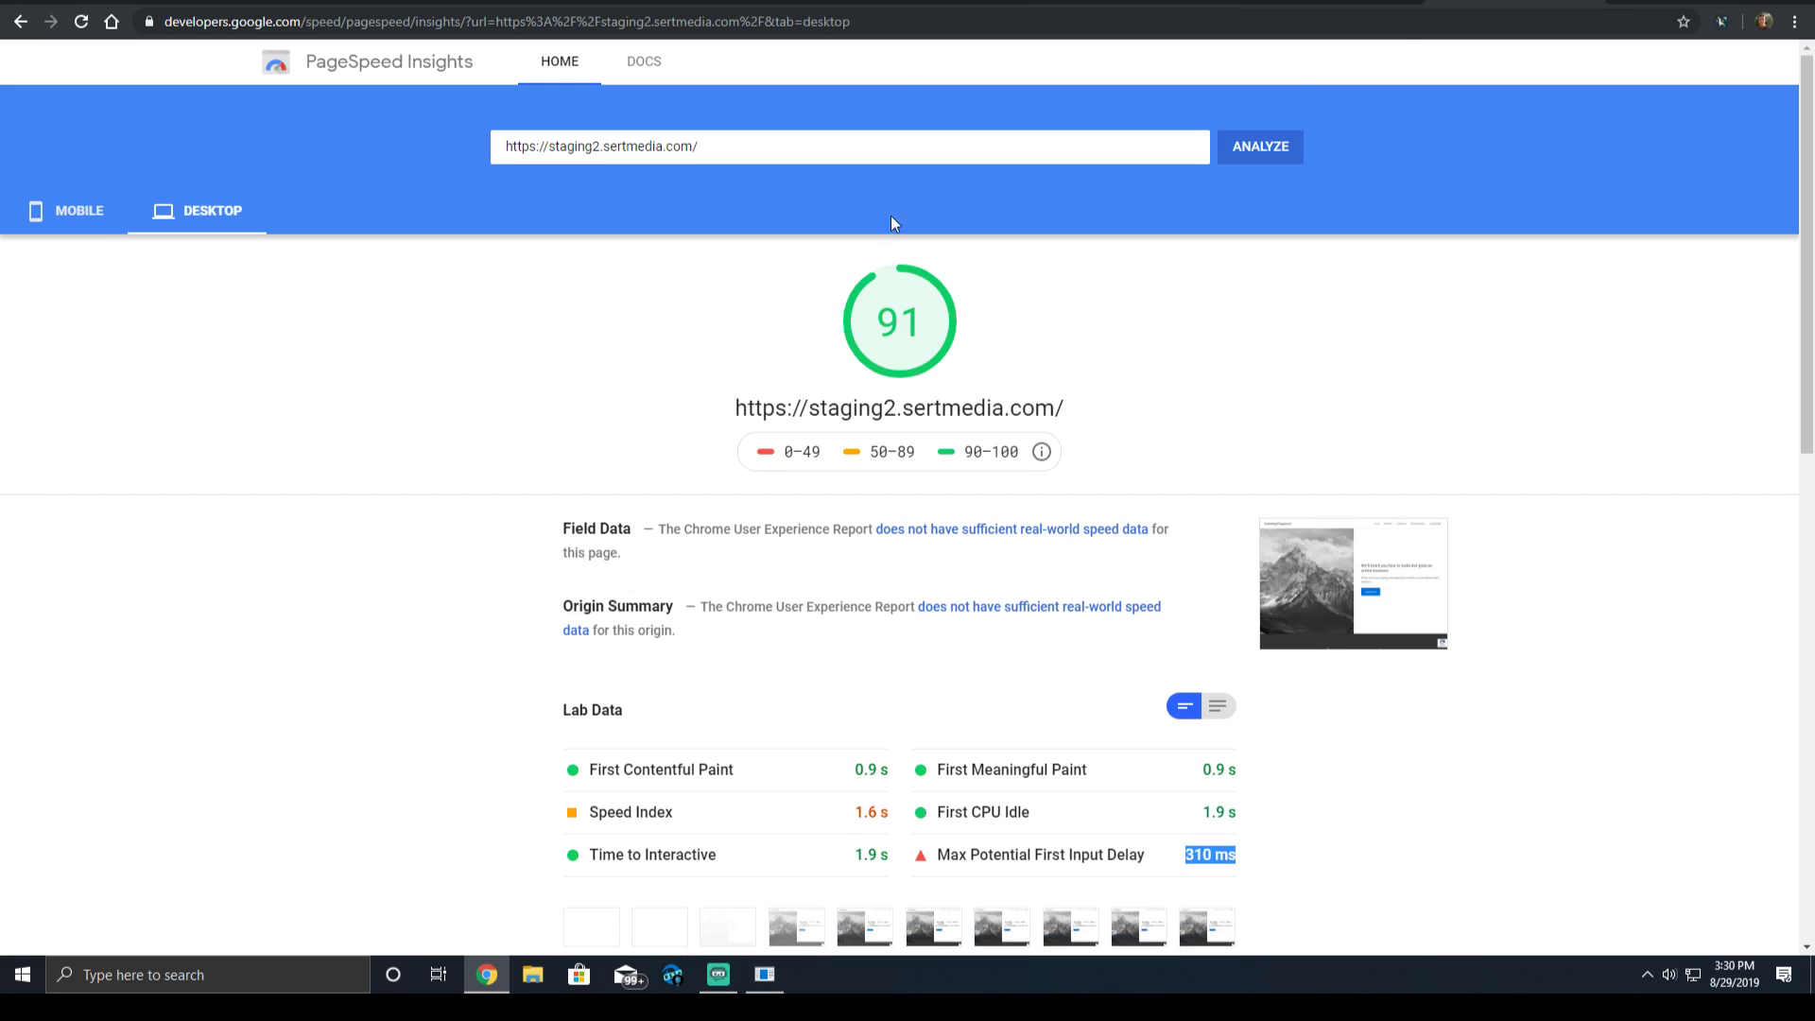
Show the new analysis's mobile results and expand the Reduce JavaScript execution time diagnostic to examine its script list.
left_click(117, 225)
scroll(868, 830, "down", 5)
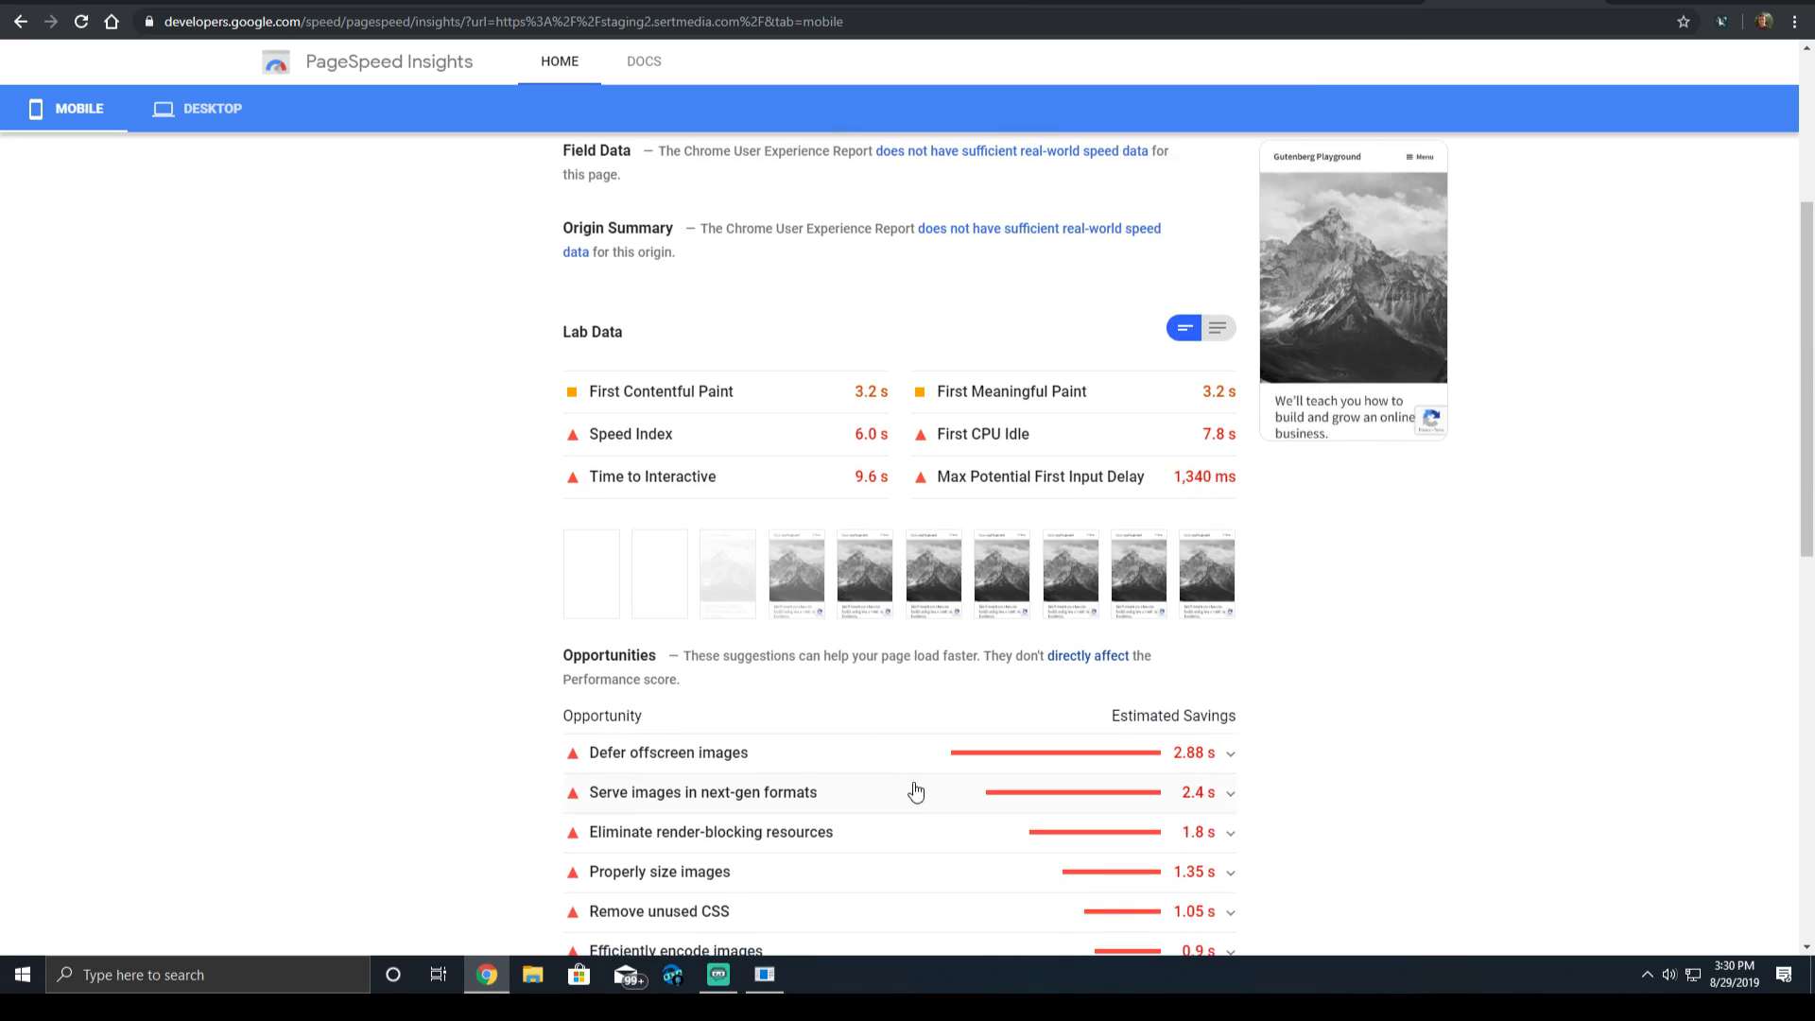
scroll(851, 774, "down", 2)
scroll(777, 813, "down", 2)
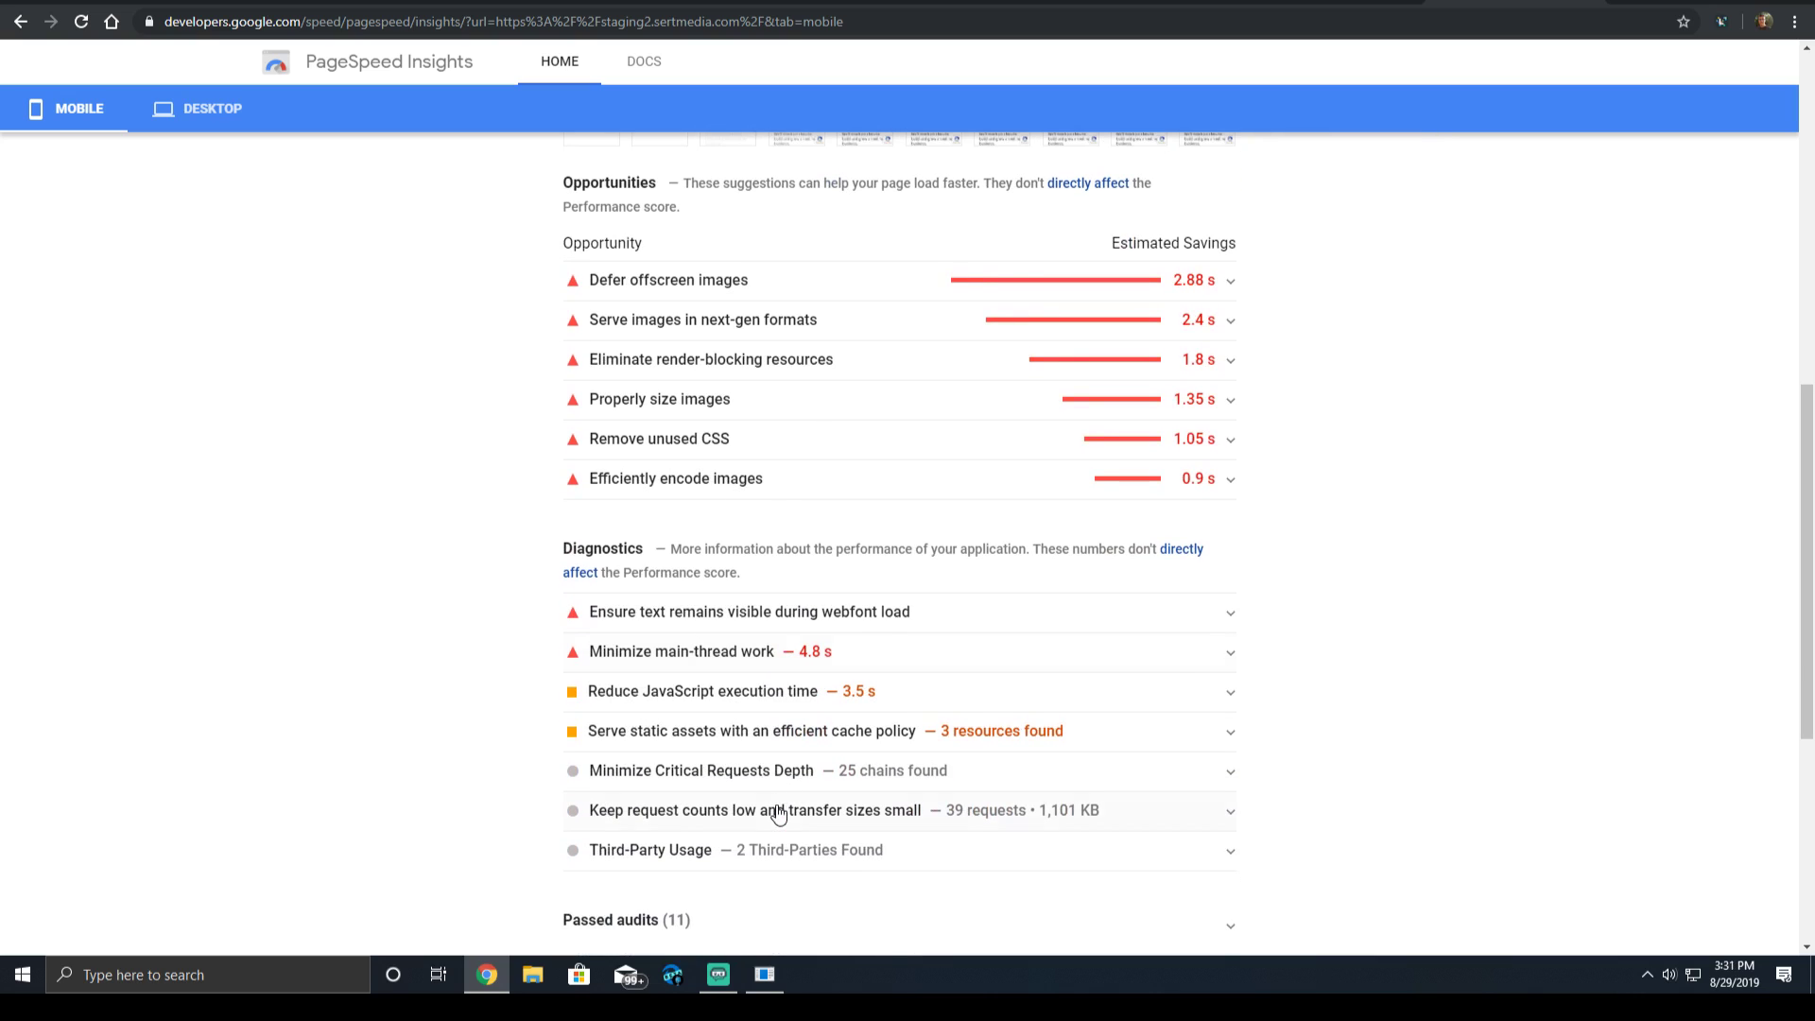
left_click(814, 689)
scroll(851, 700, "down", 3)
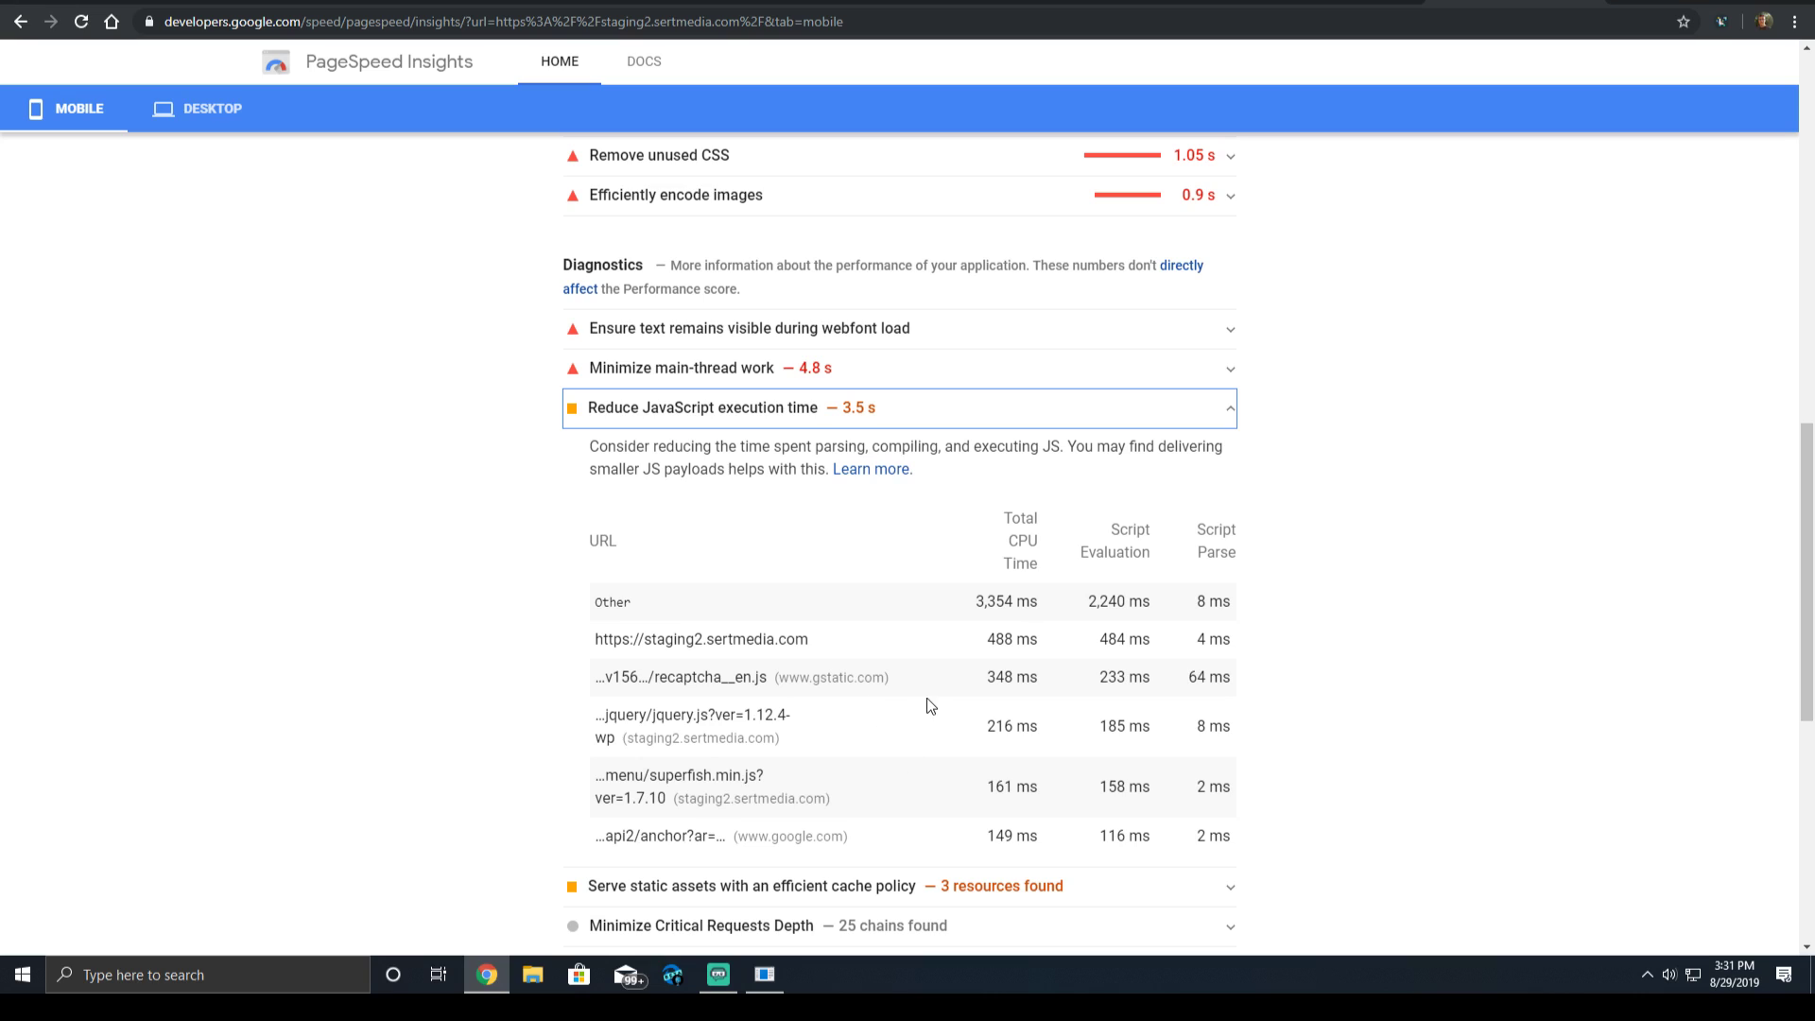
scroll(1078, 608, "down", 2)
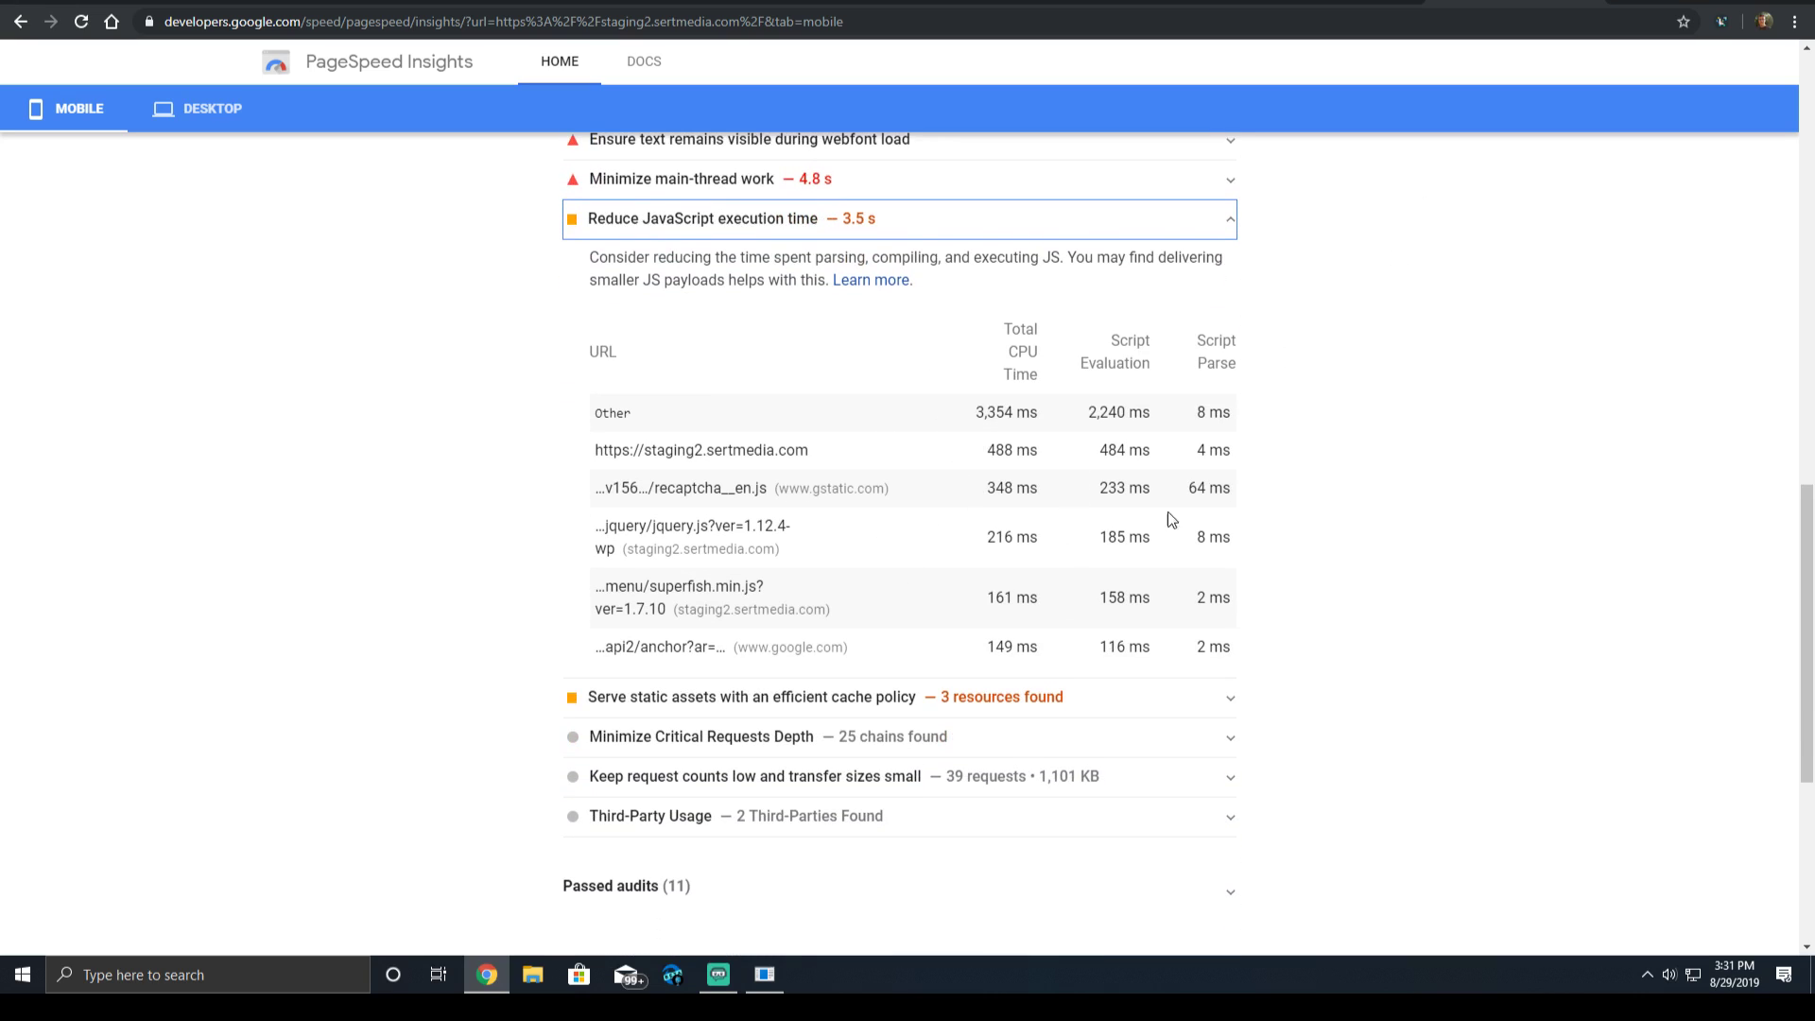
Expand the Third-Party Usage diagnostic in the new mobile analysis and highlight the third-party sizes and main thread times.
left_click(859, 819)
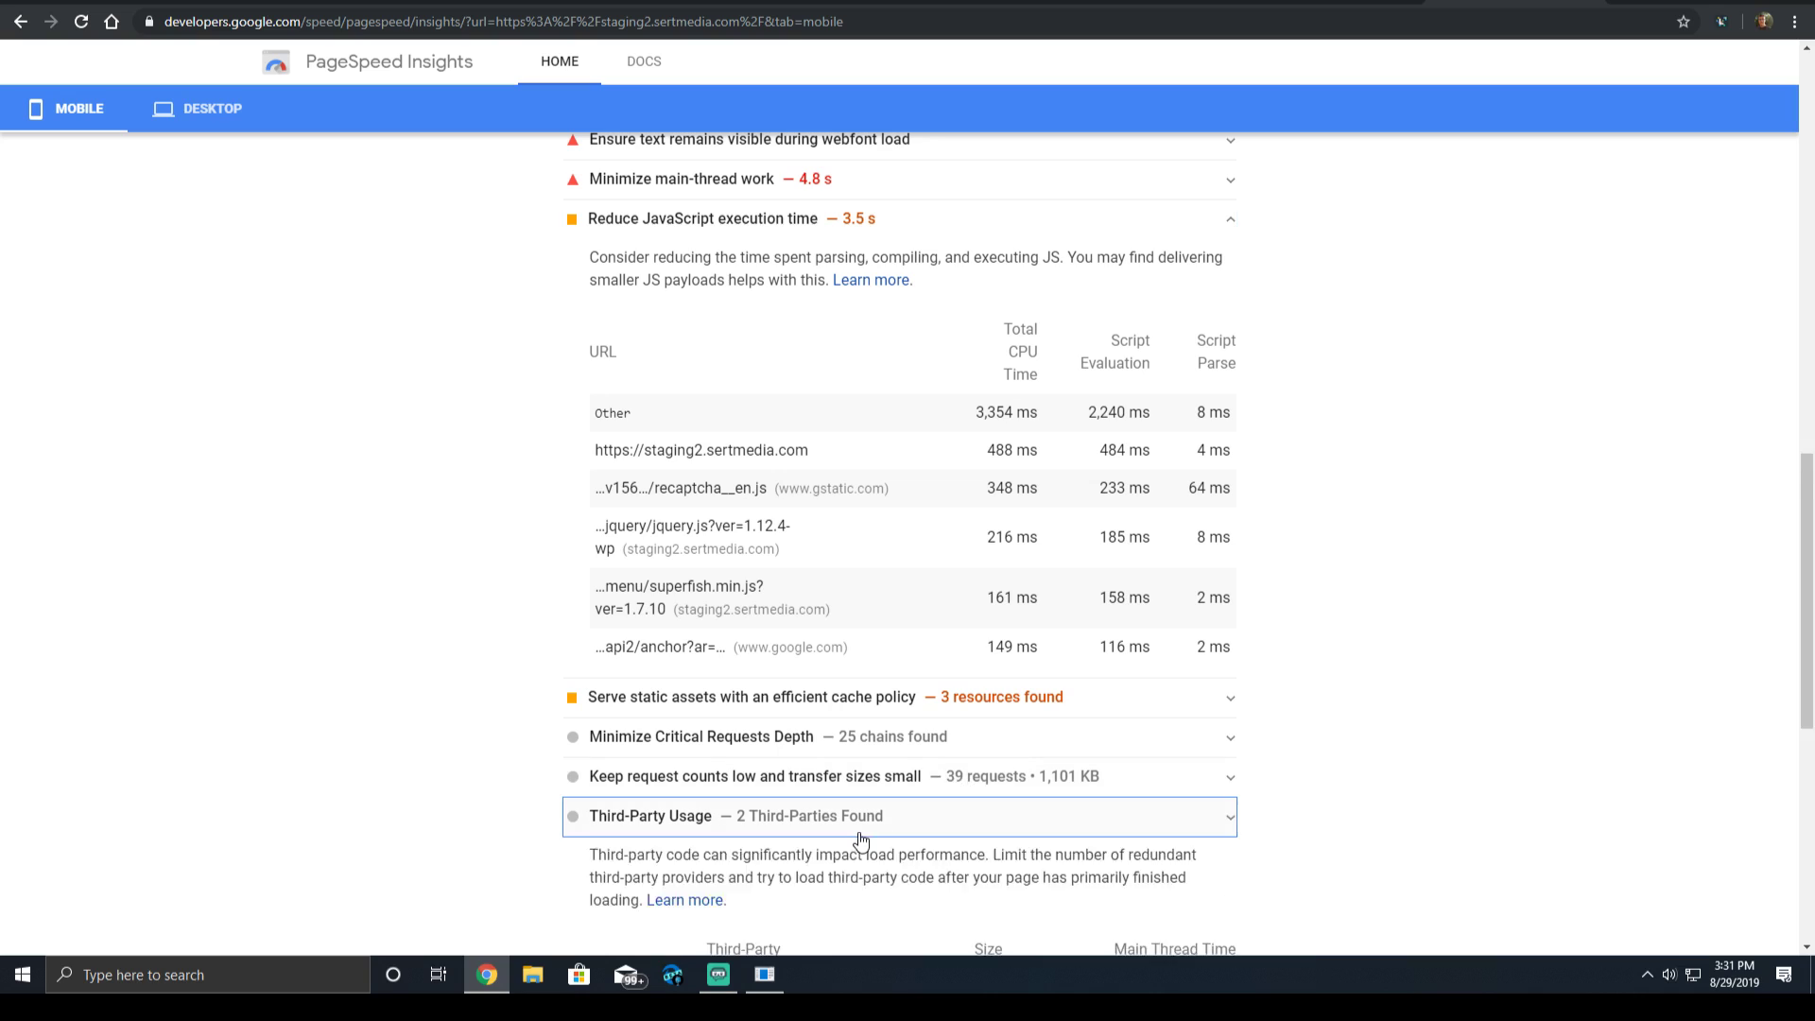
left_click(856, 821)
scroll(856, 831, "down", 1)
left_click(862, 723)
scroll(879, 709, "down", 2)
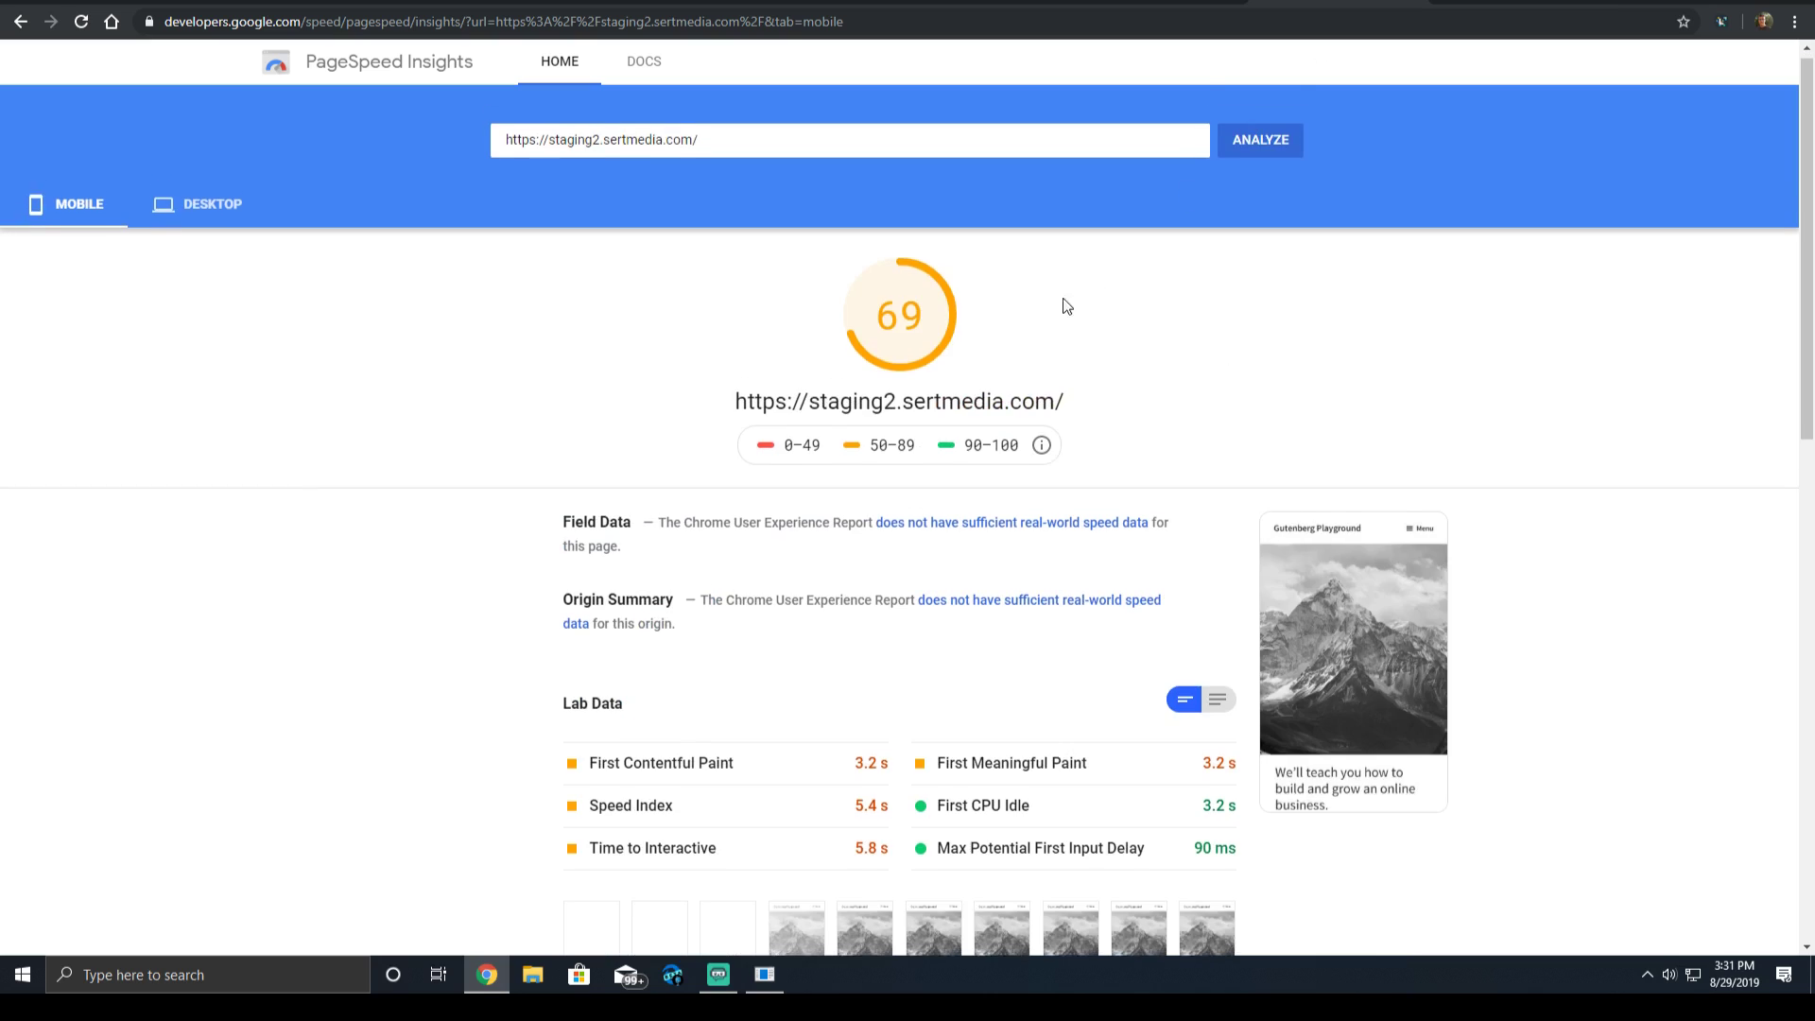
scroll(779, 494, "down", 7)
scroll(775, 515, "down", 3)
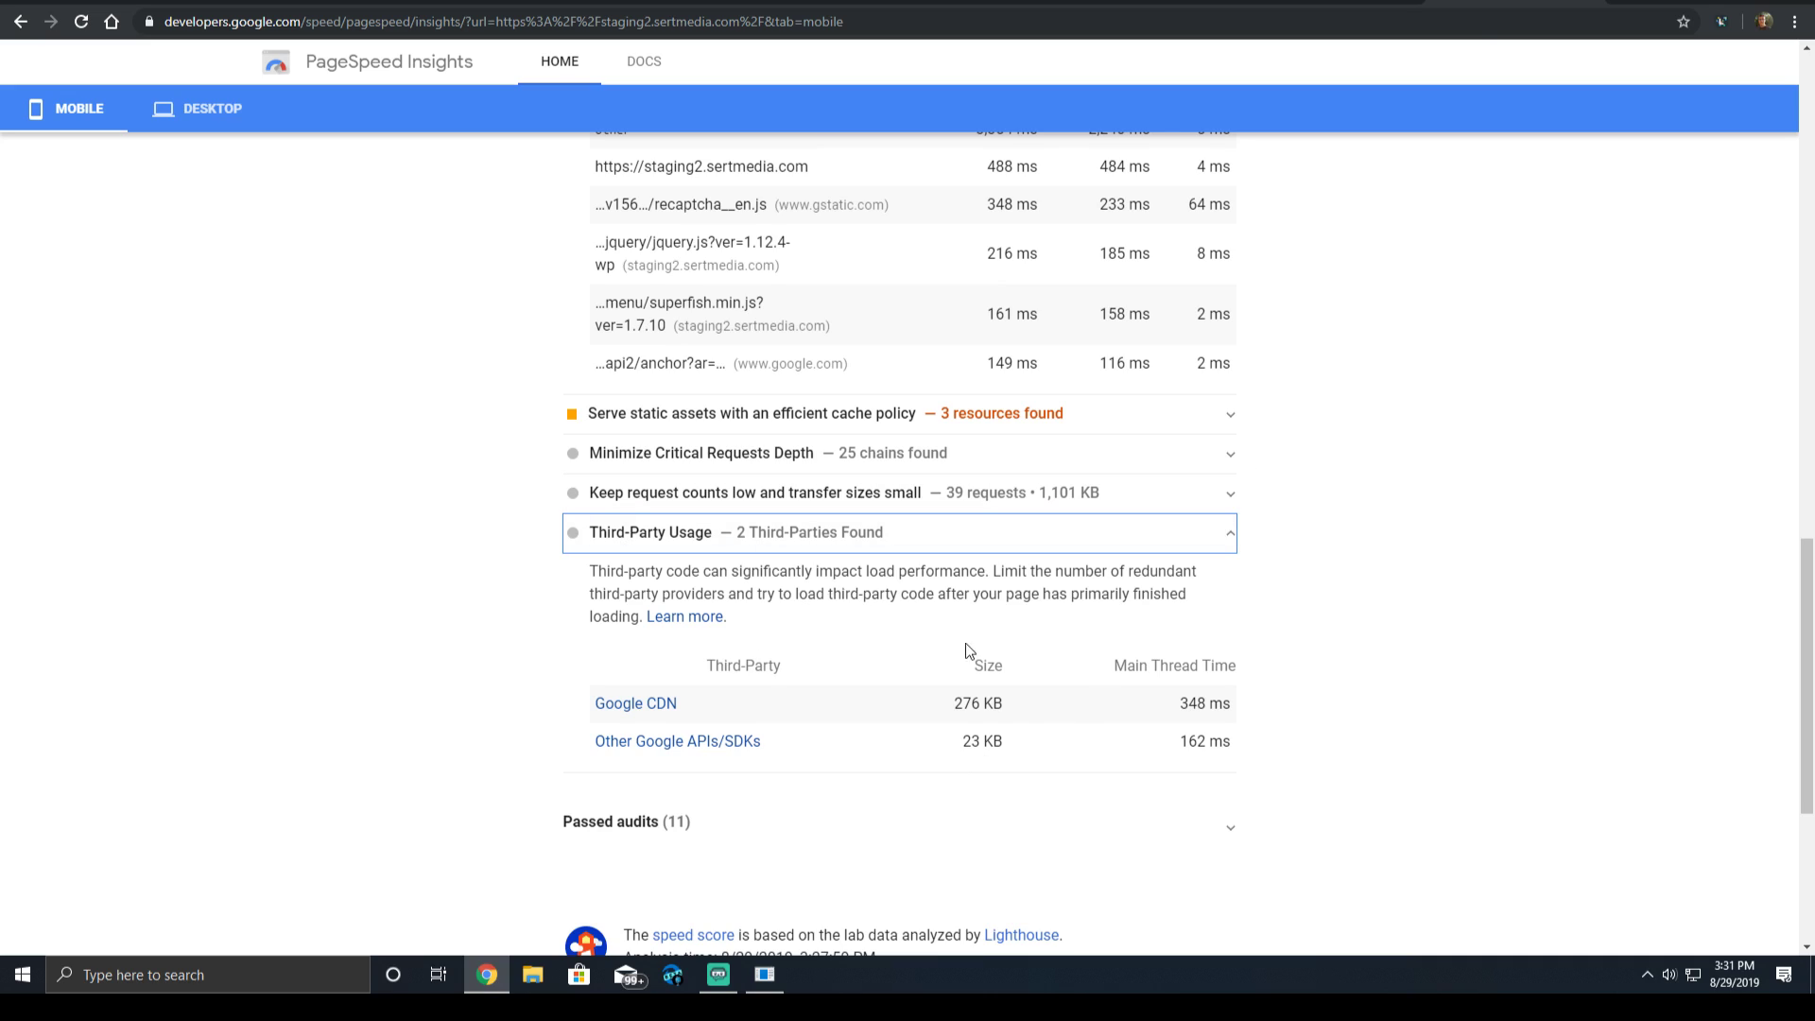
left_click_drag(963, 741, 988, 741)
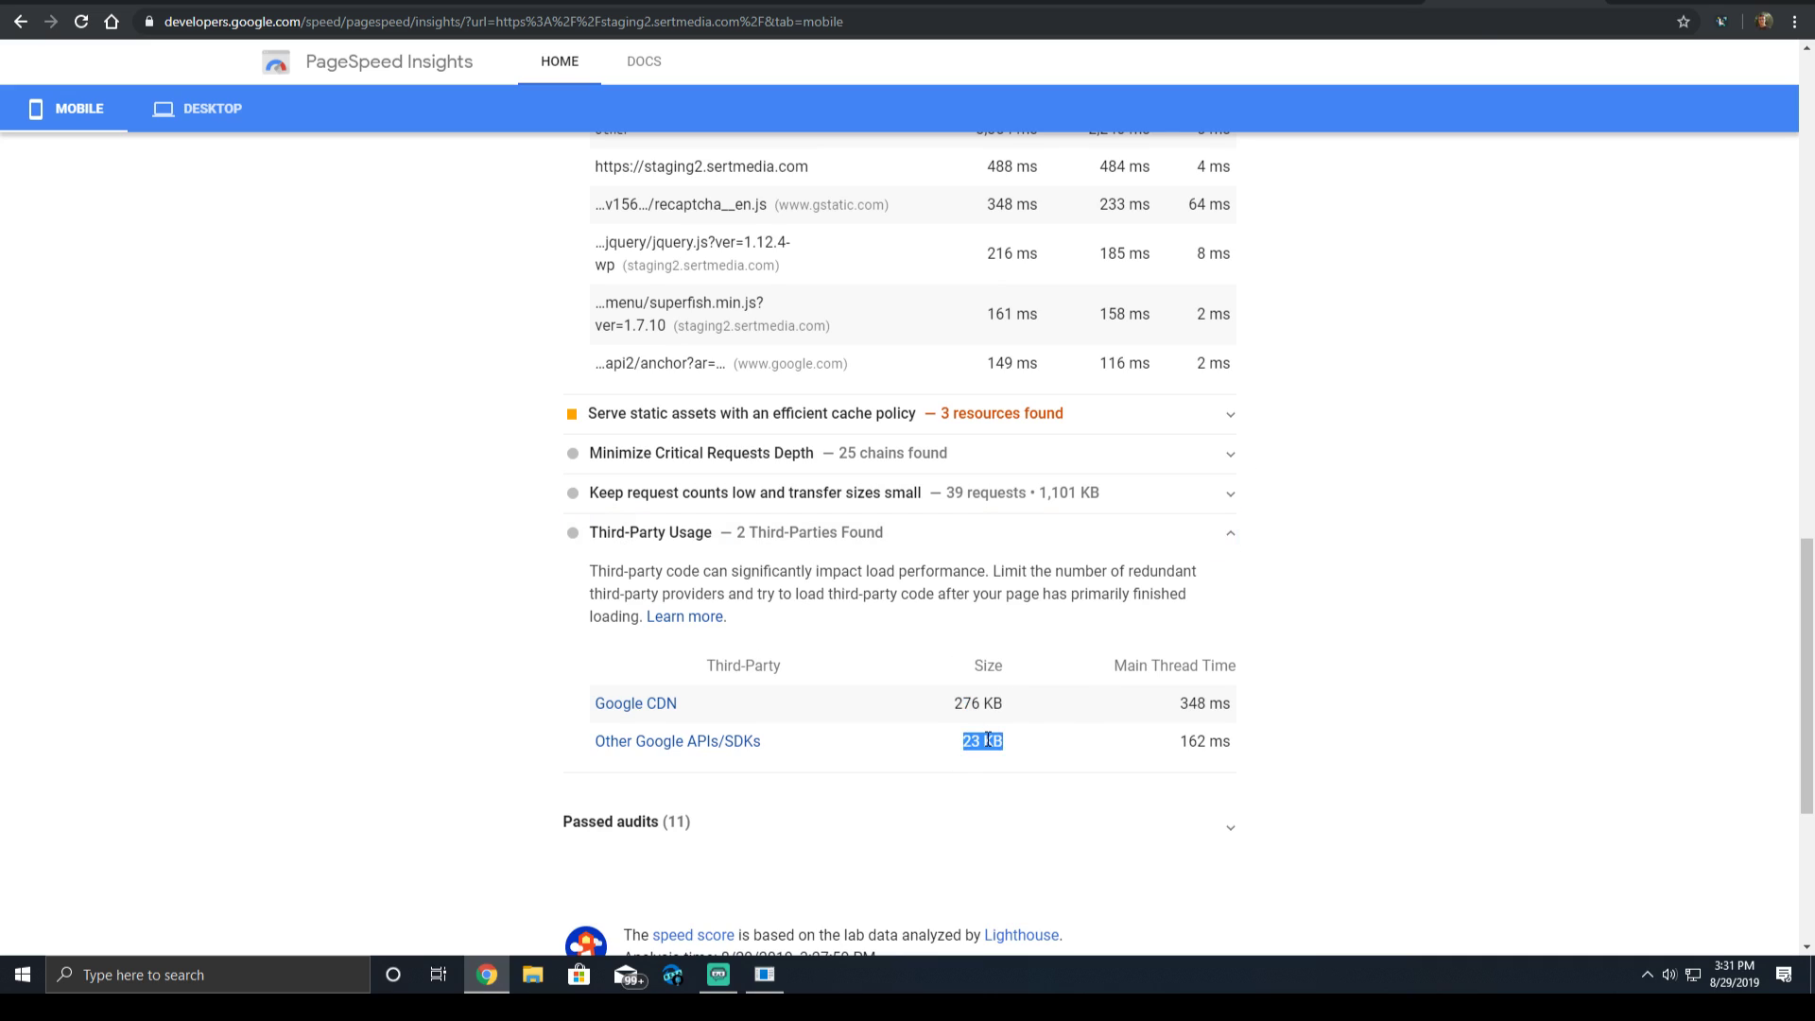
double_click(988, 740)
left_click_drag(1178, 711, 1239, 740)
Highlight the total CPU times of the reCAPTCHA script and the site's own URL in the JavaScript execution table.
scroll(1211, 728, "up", 3)
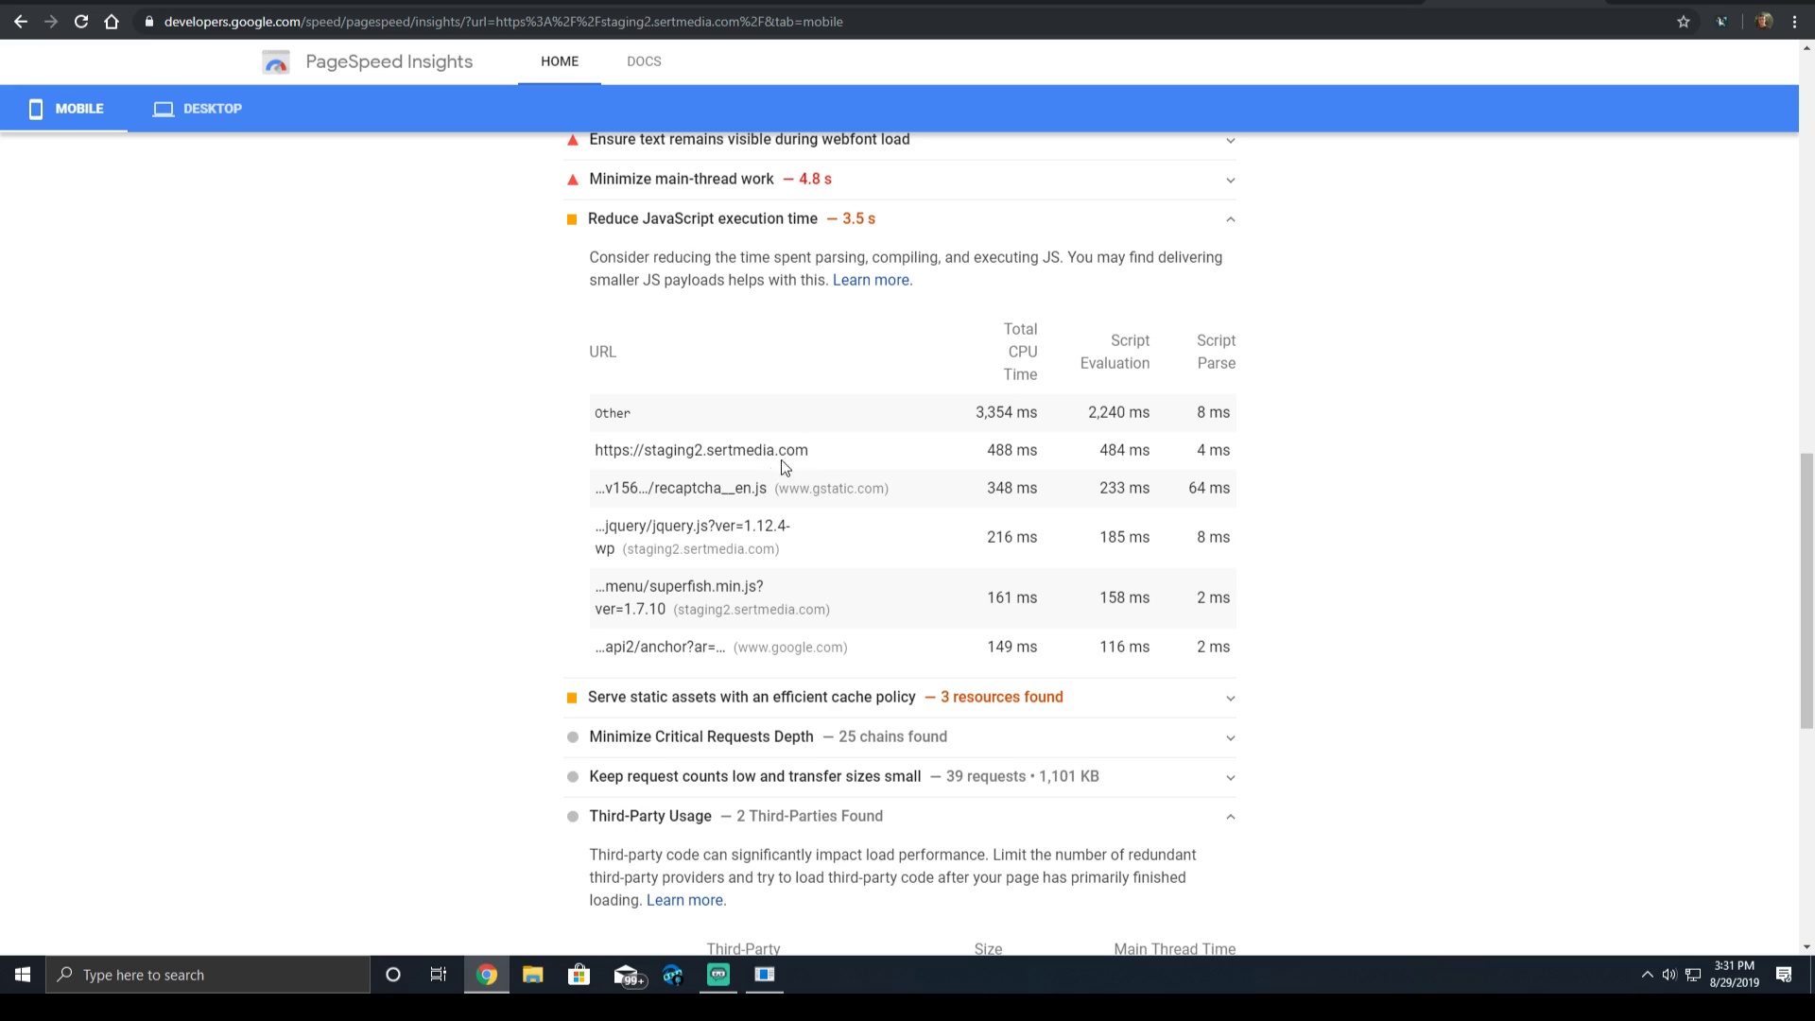
triple_click(1002, 492)
triple_click(1009, 484)
left_click(977, 499)
triple_click(1013, 452)
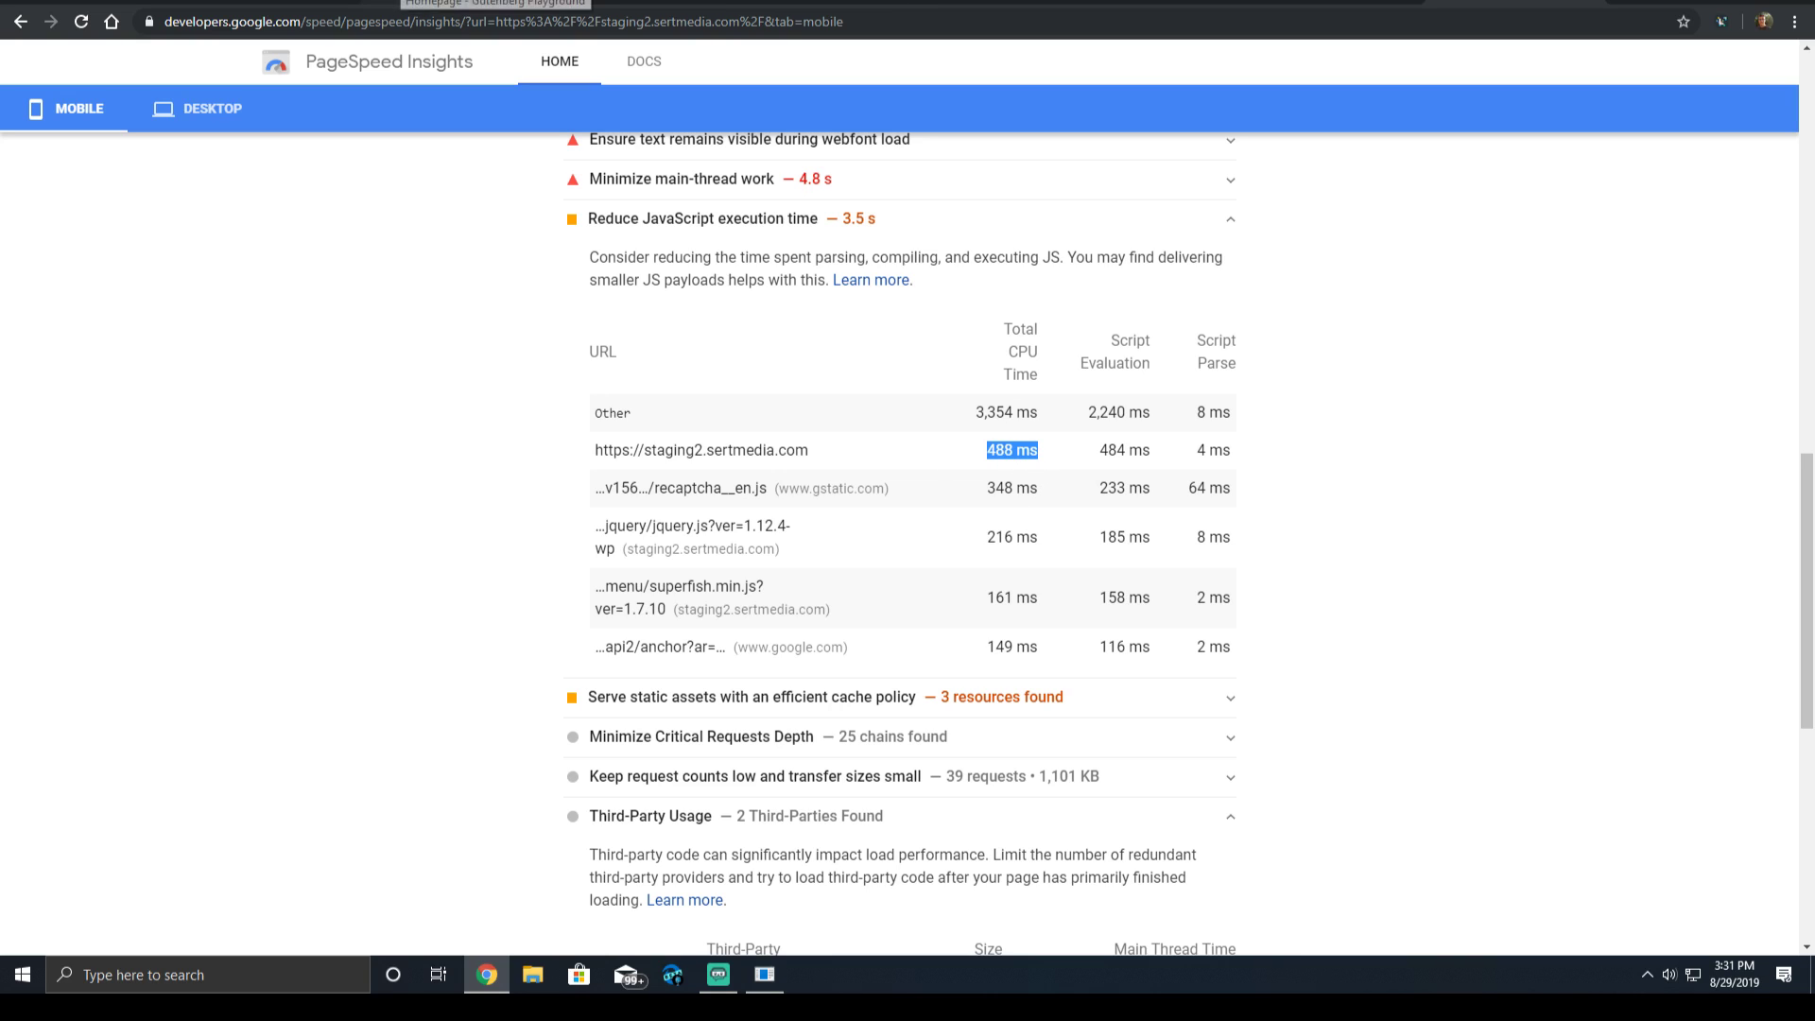
Open the page source of the staging2.sertmedia.com homepage and look through its scripts and styles.
left_click(496, 2)
right_click(486, 165)
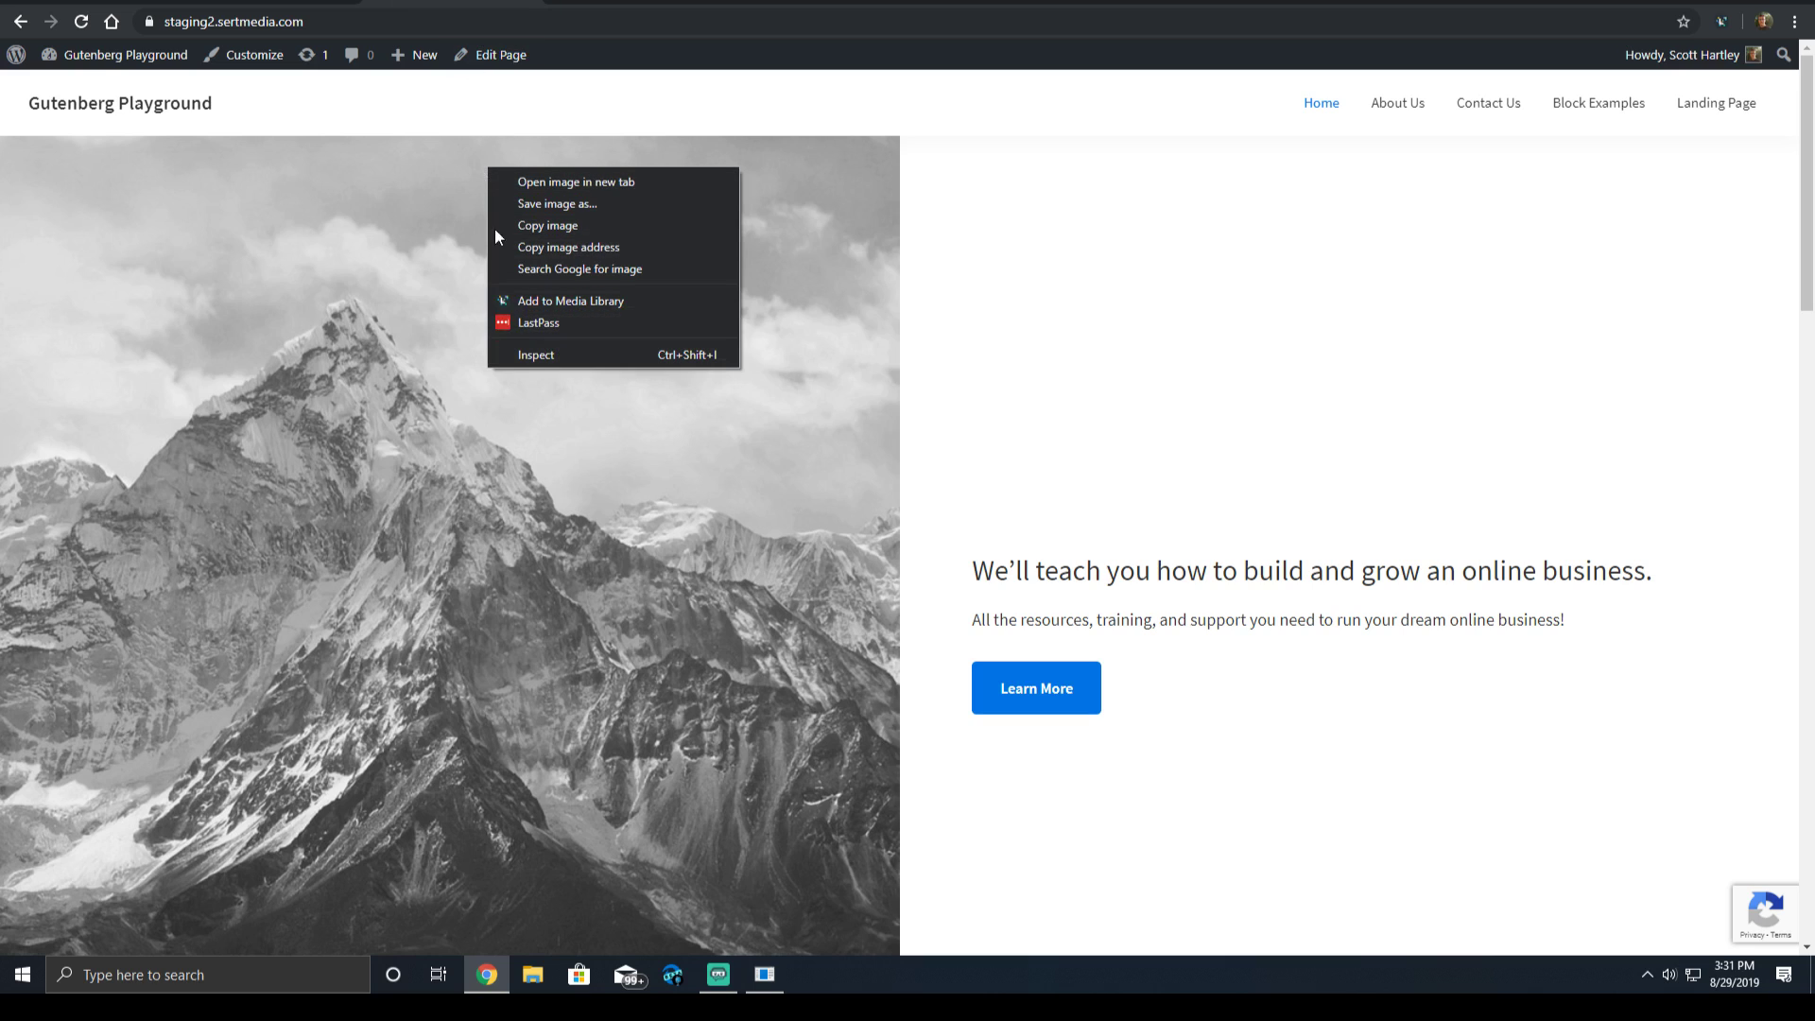
left_click(722, 87)
key("ctrl+u")
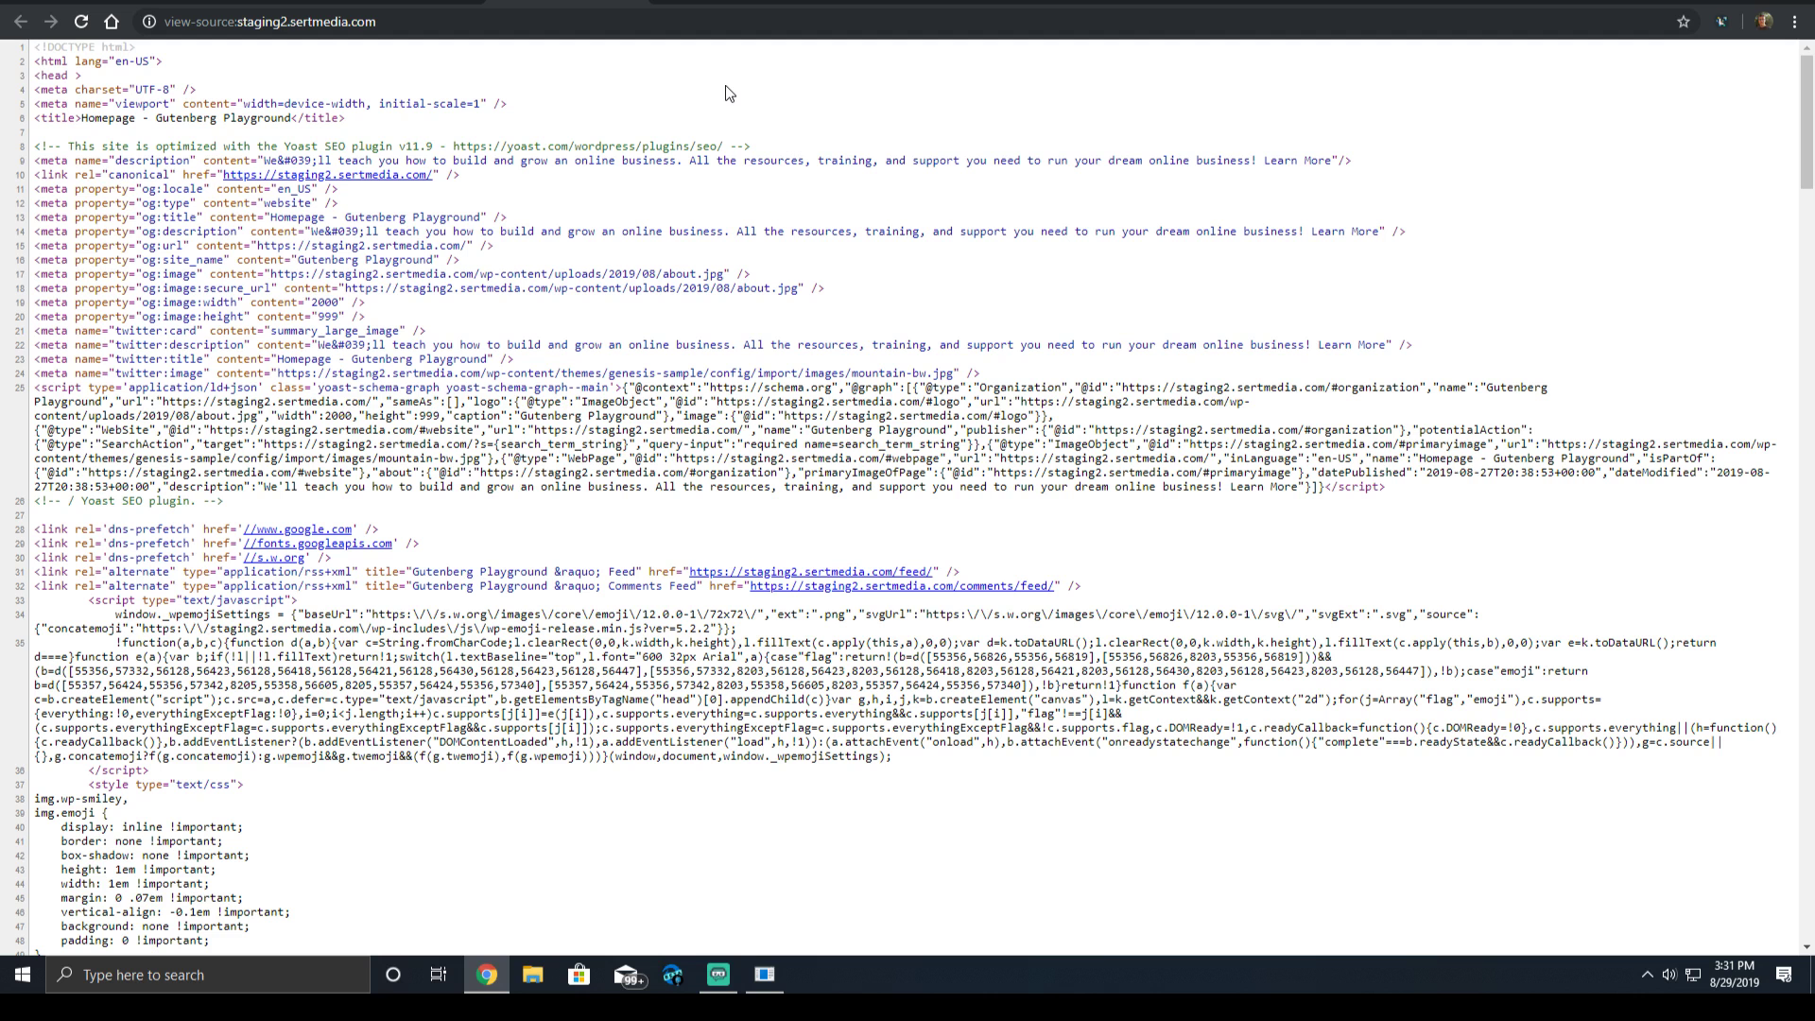
scroll(627, 137, "down", 3)
scroll(627, 137, "down", 20)
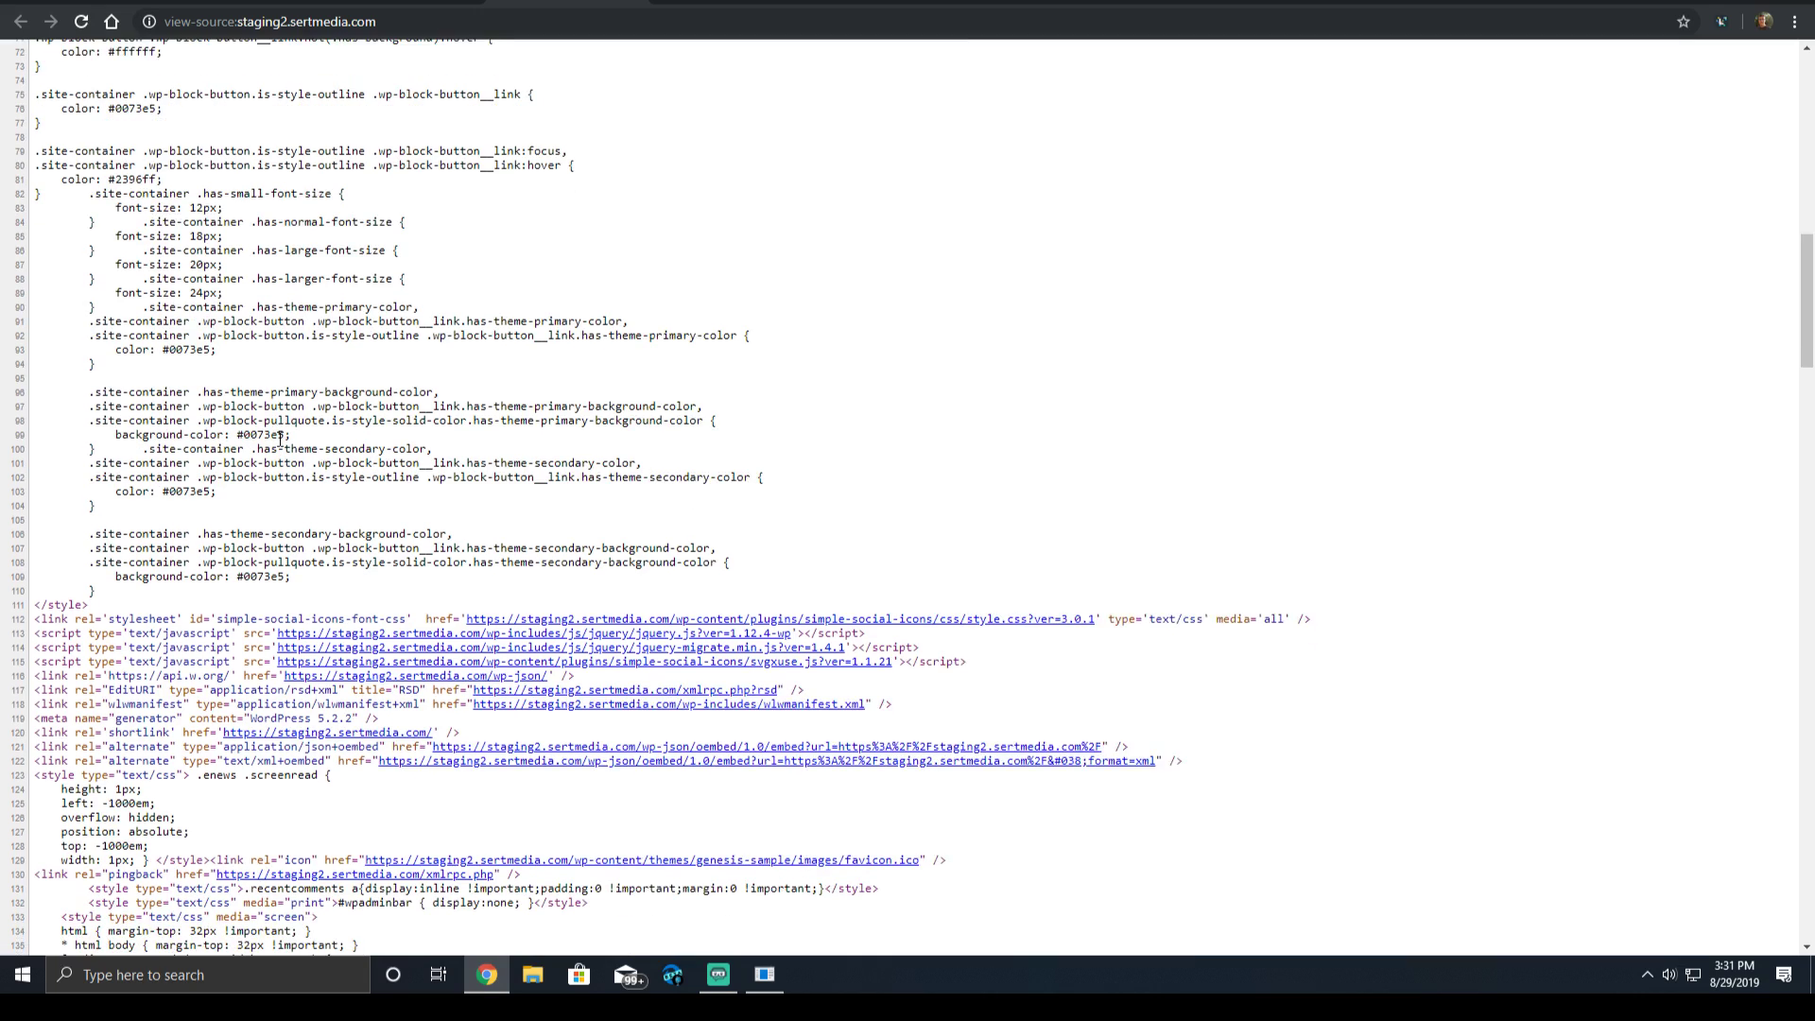
Return to the new PageSpeed Insights analysis and collapse the Reduce JavaScript execution time details.
left_click(1523, 4)
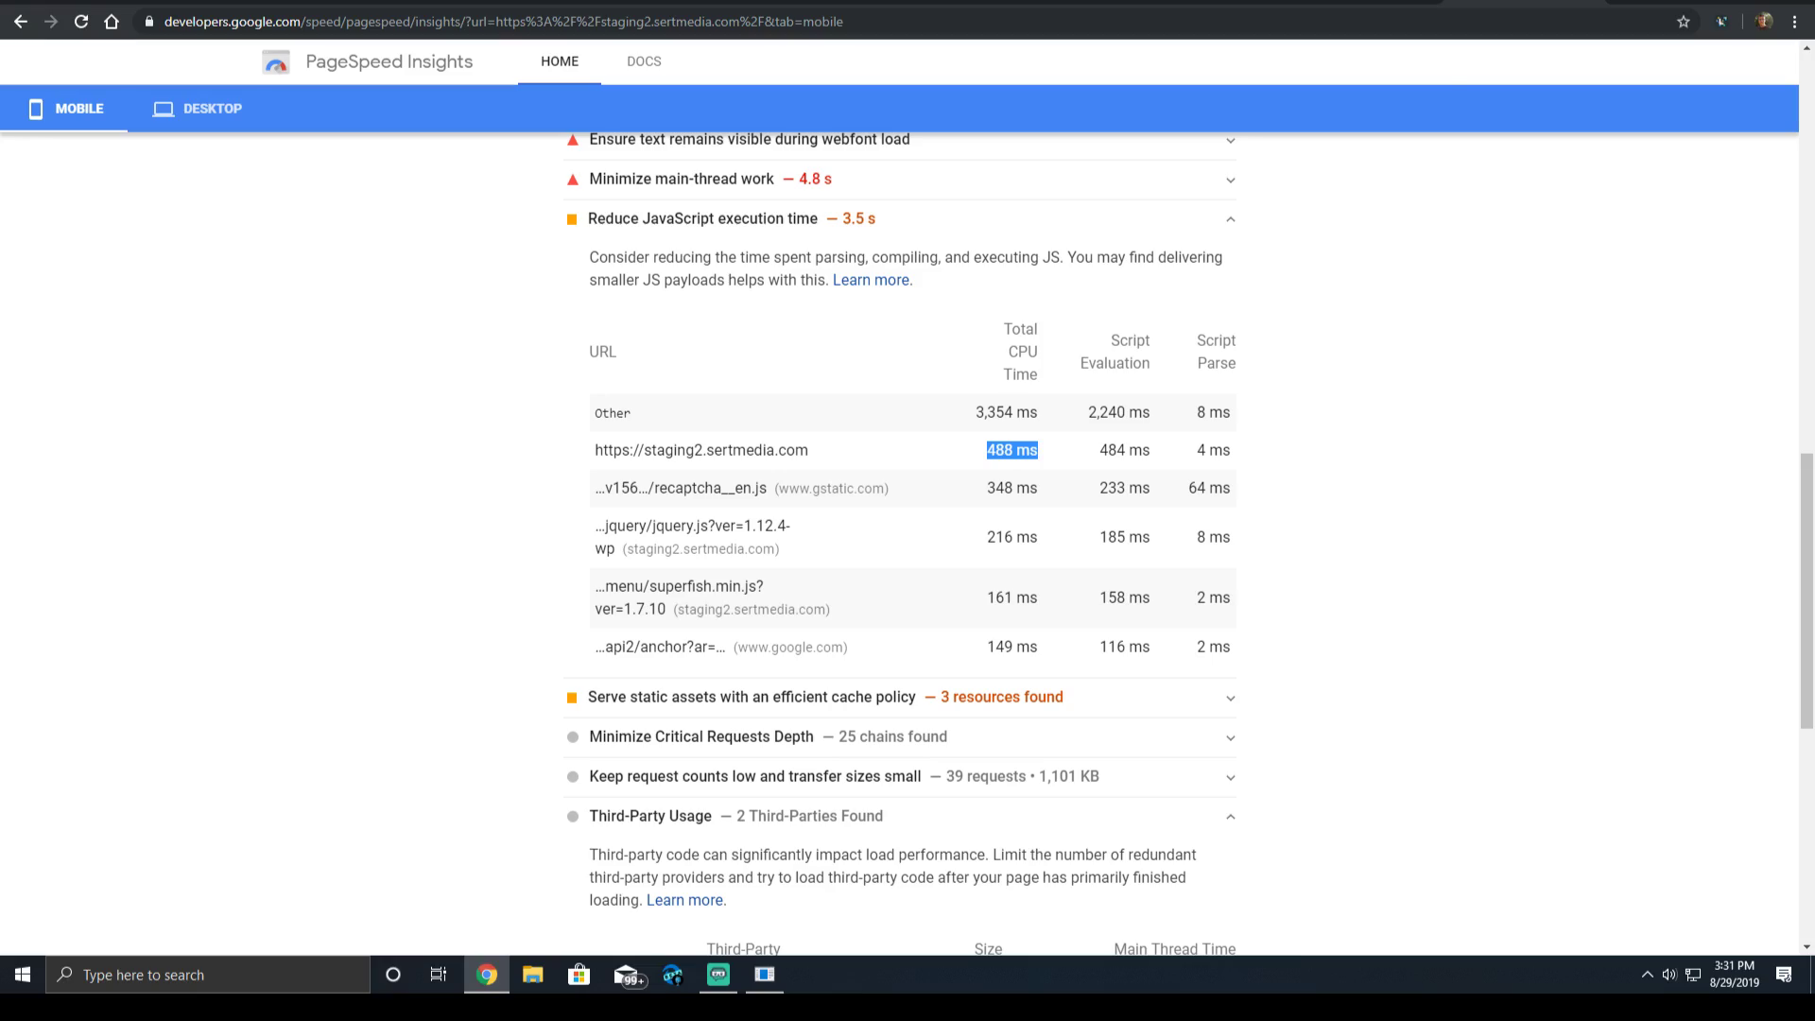
scroll(851, 359, "up", 3)
scroll(851, 360, "up", 1)
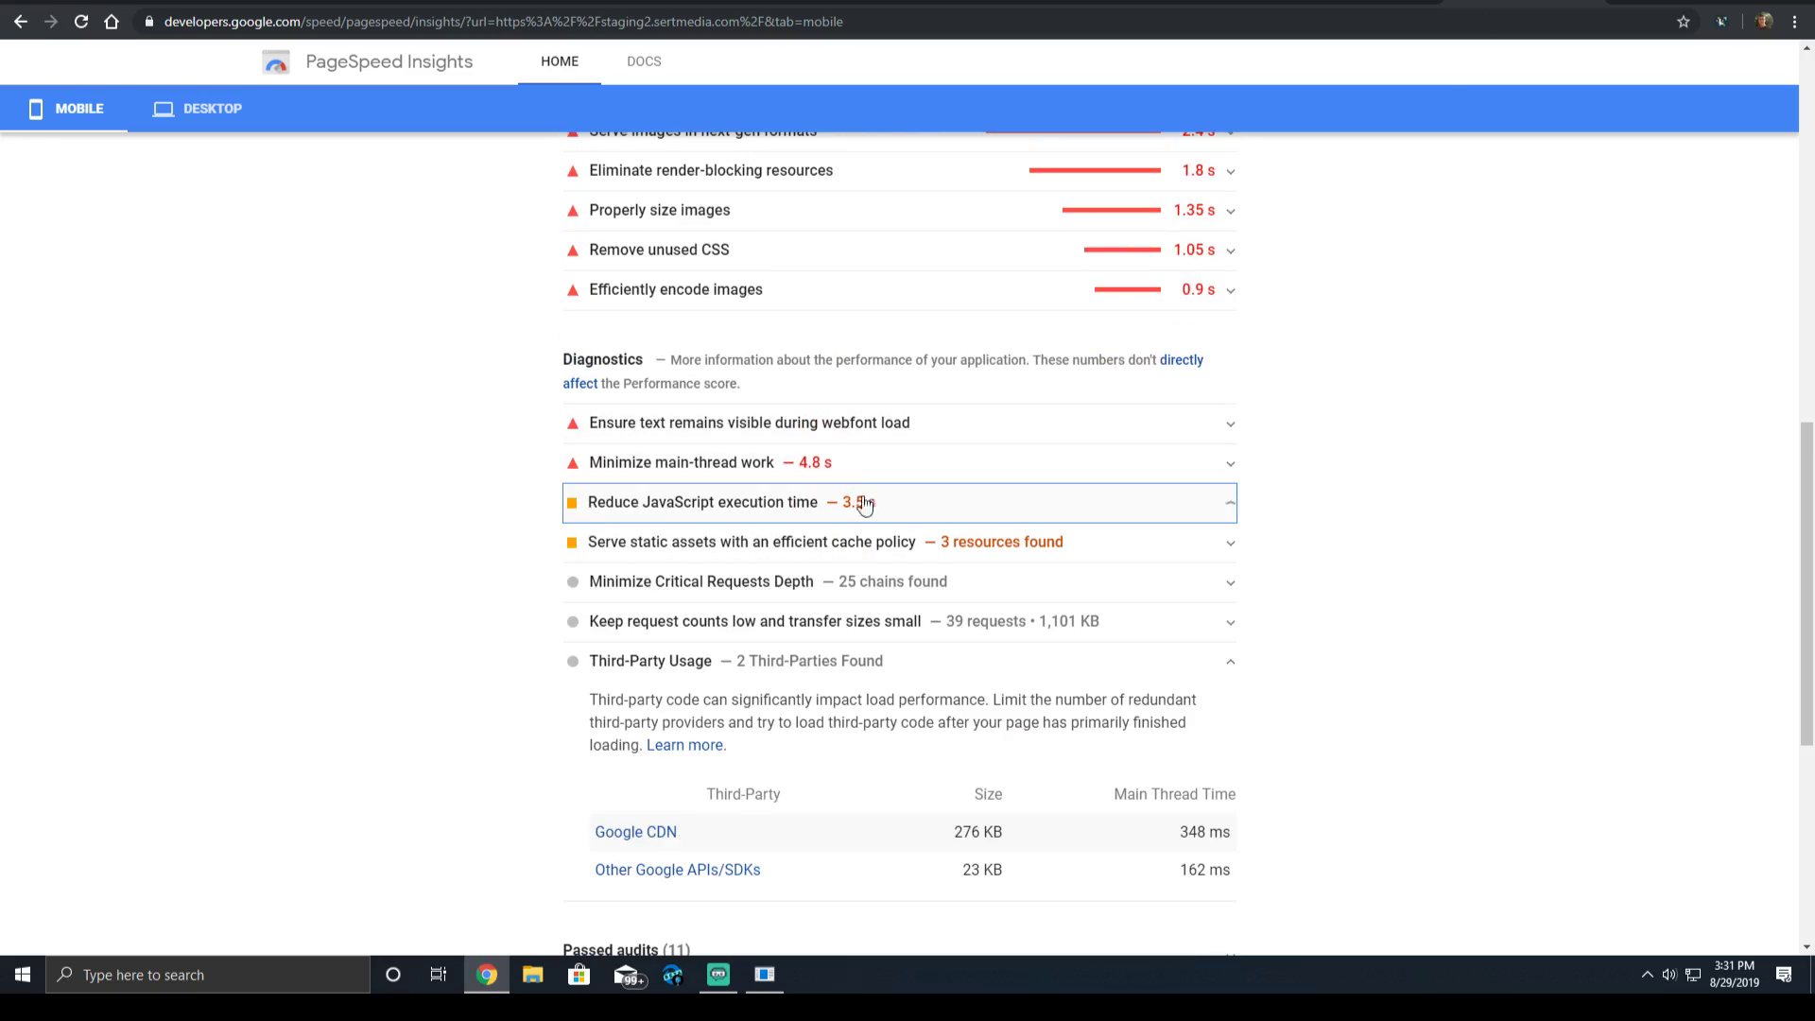
Review the opportunities, diagnostics and lab data in the original PageSpeed Insights mobile analysis.
left_click(1331, 2)
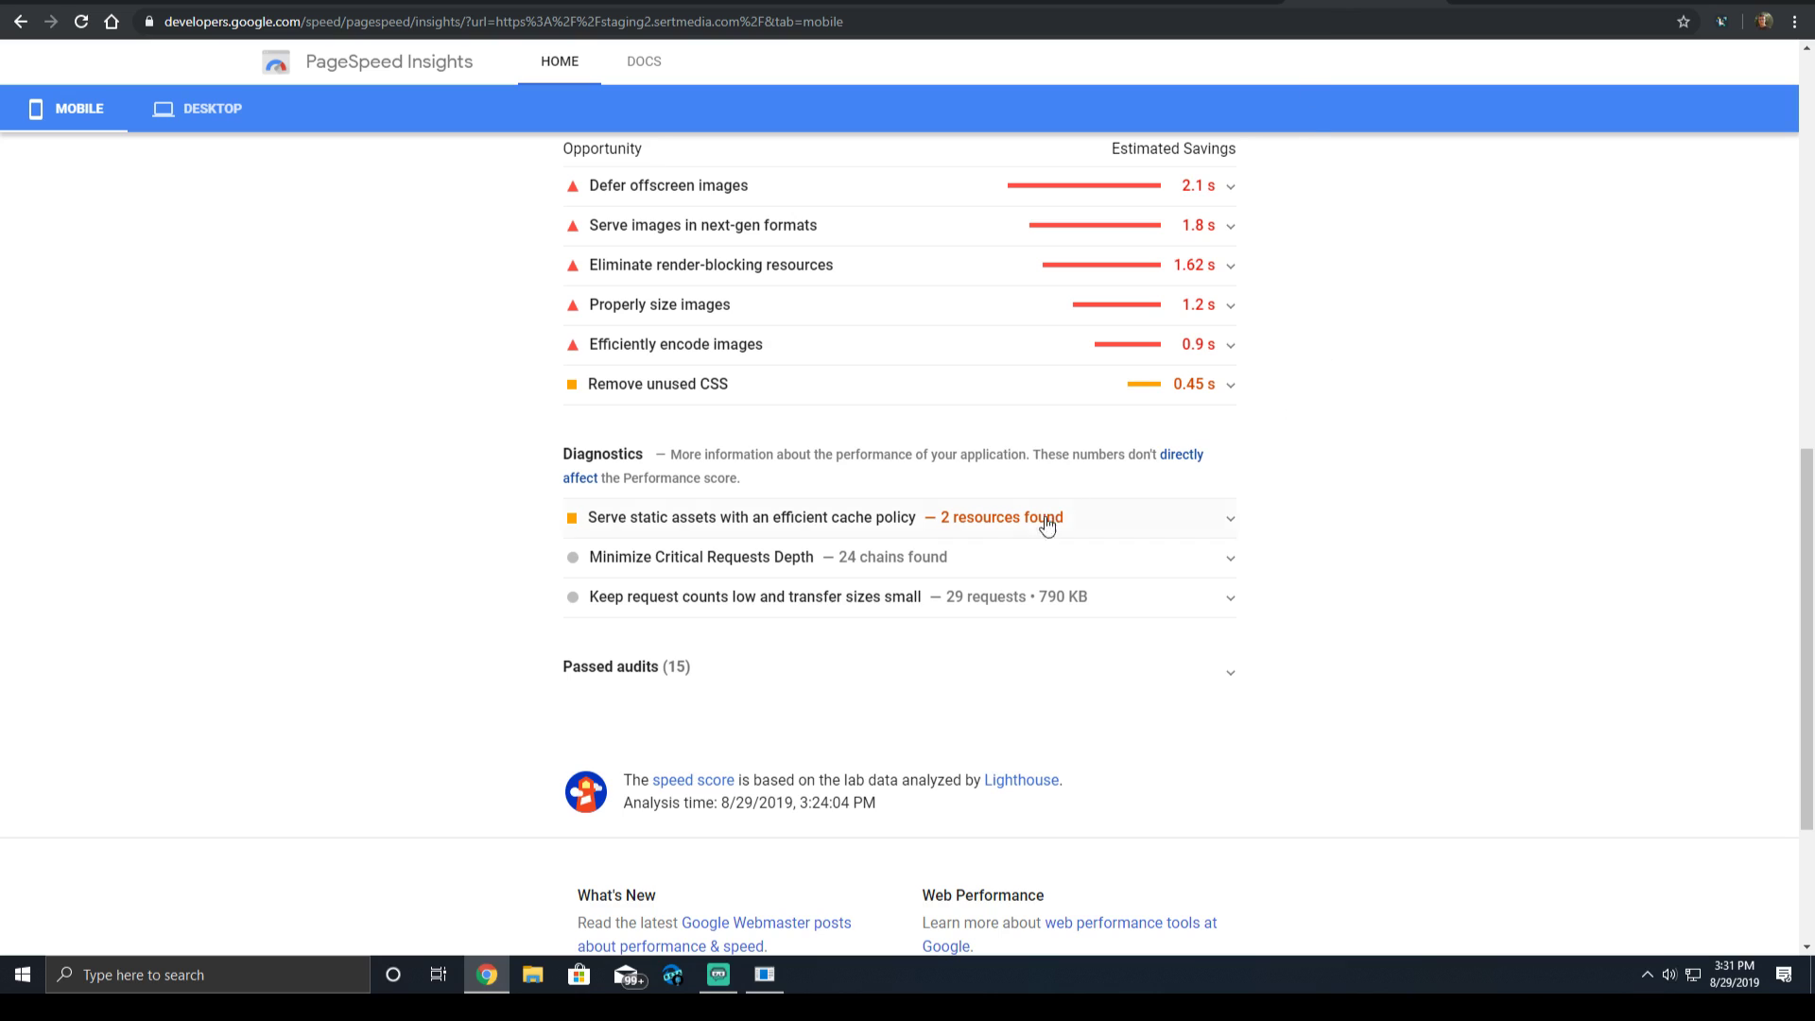
scroll(1045, 529, "up", 2)
scroll(1070, 587, "down", 1)
scroll(1021, 462, "up", 2)
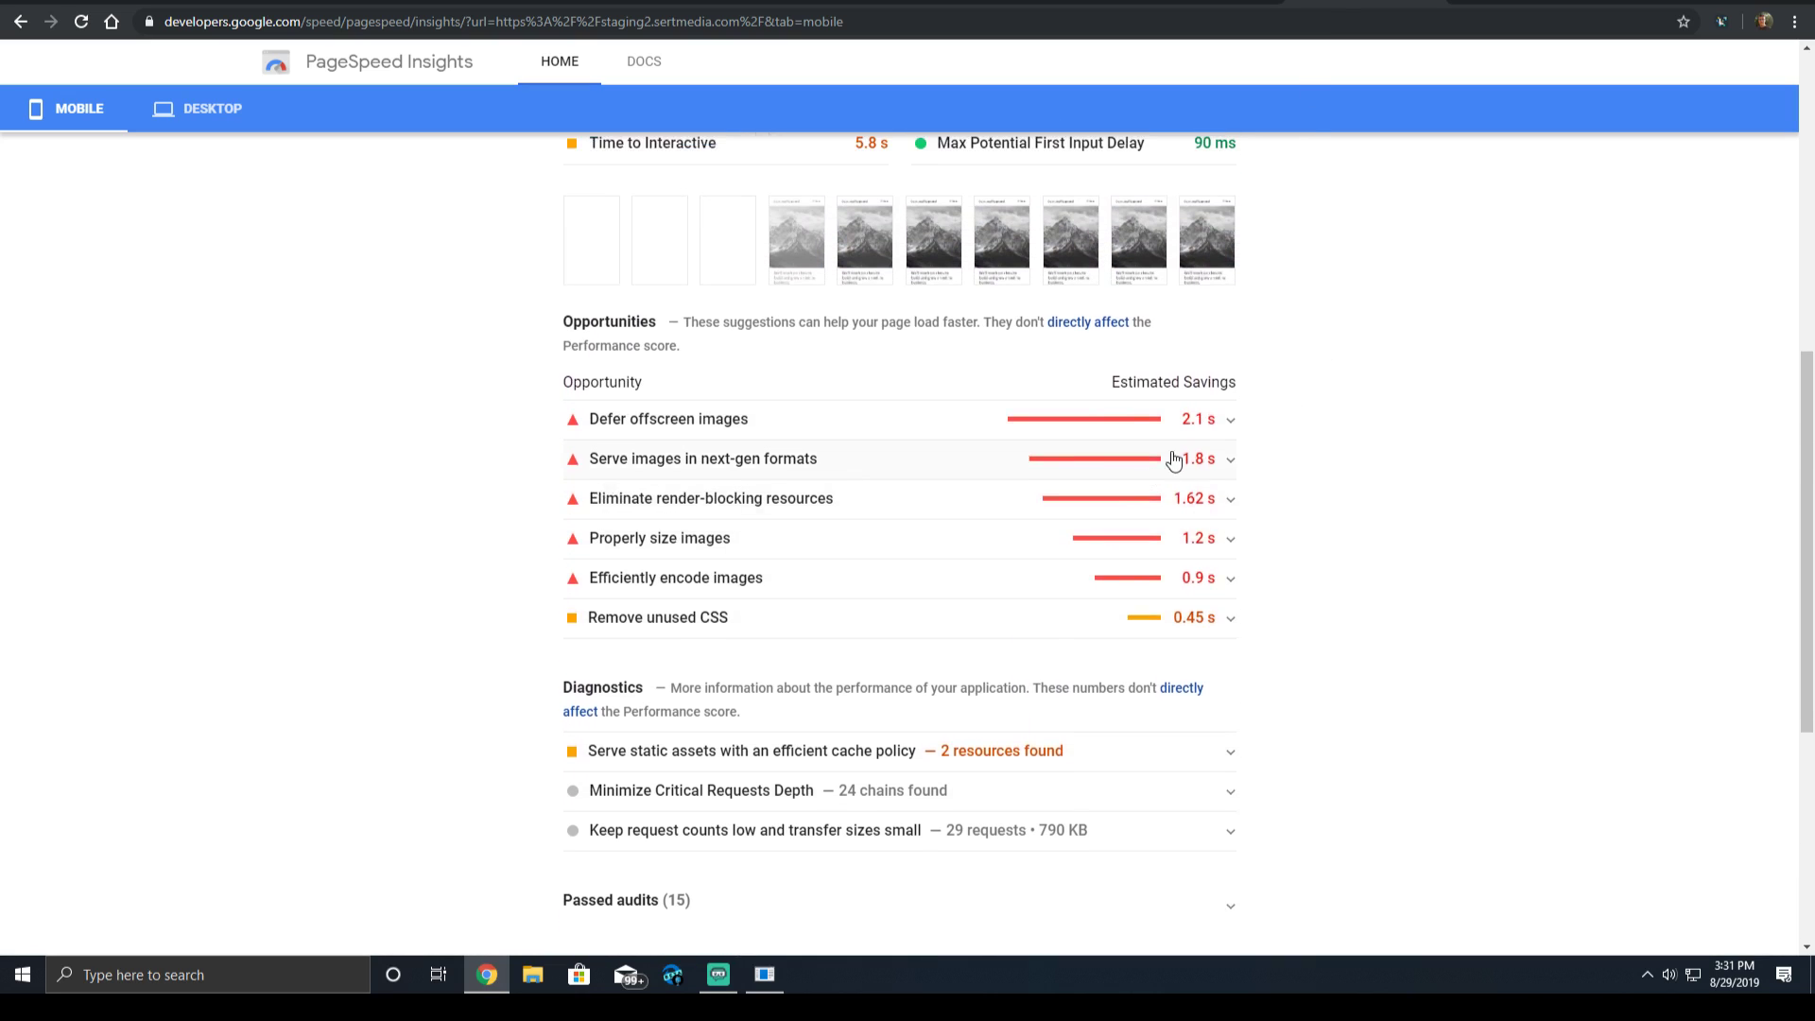
scroll(1175, 460, "up", 6)
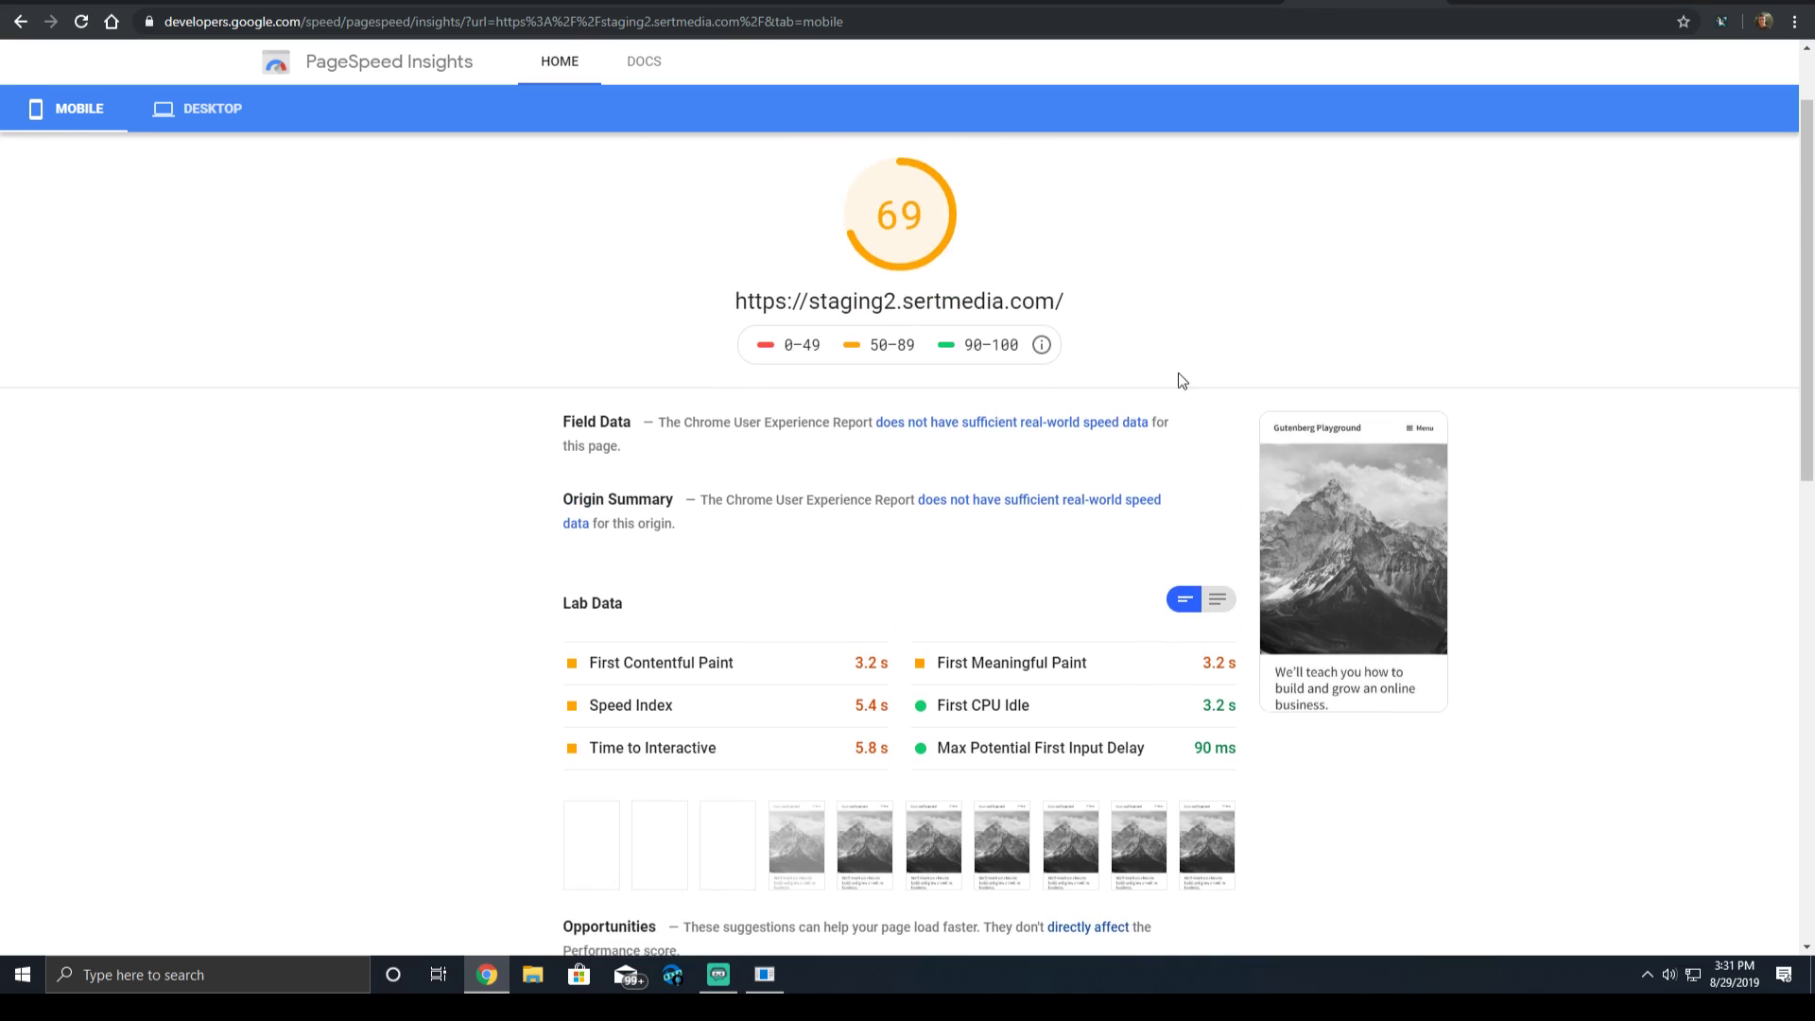
scroll(1178, 372, "down", 2)
Show the lab data metric descriptions in both the new and the original mobile analyses.
left_click(1506, 3)
scroll(1149, 343, "up", 6)
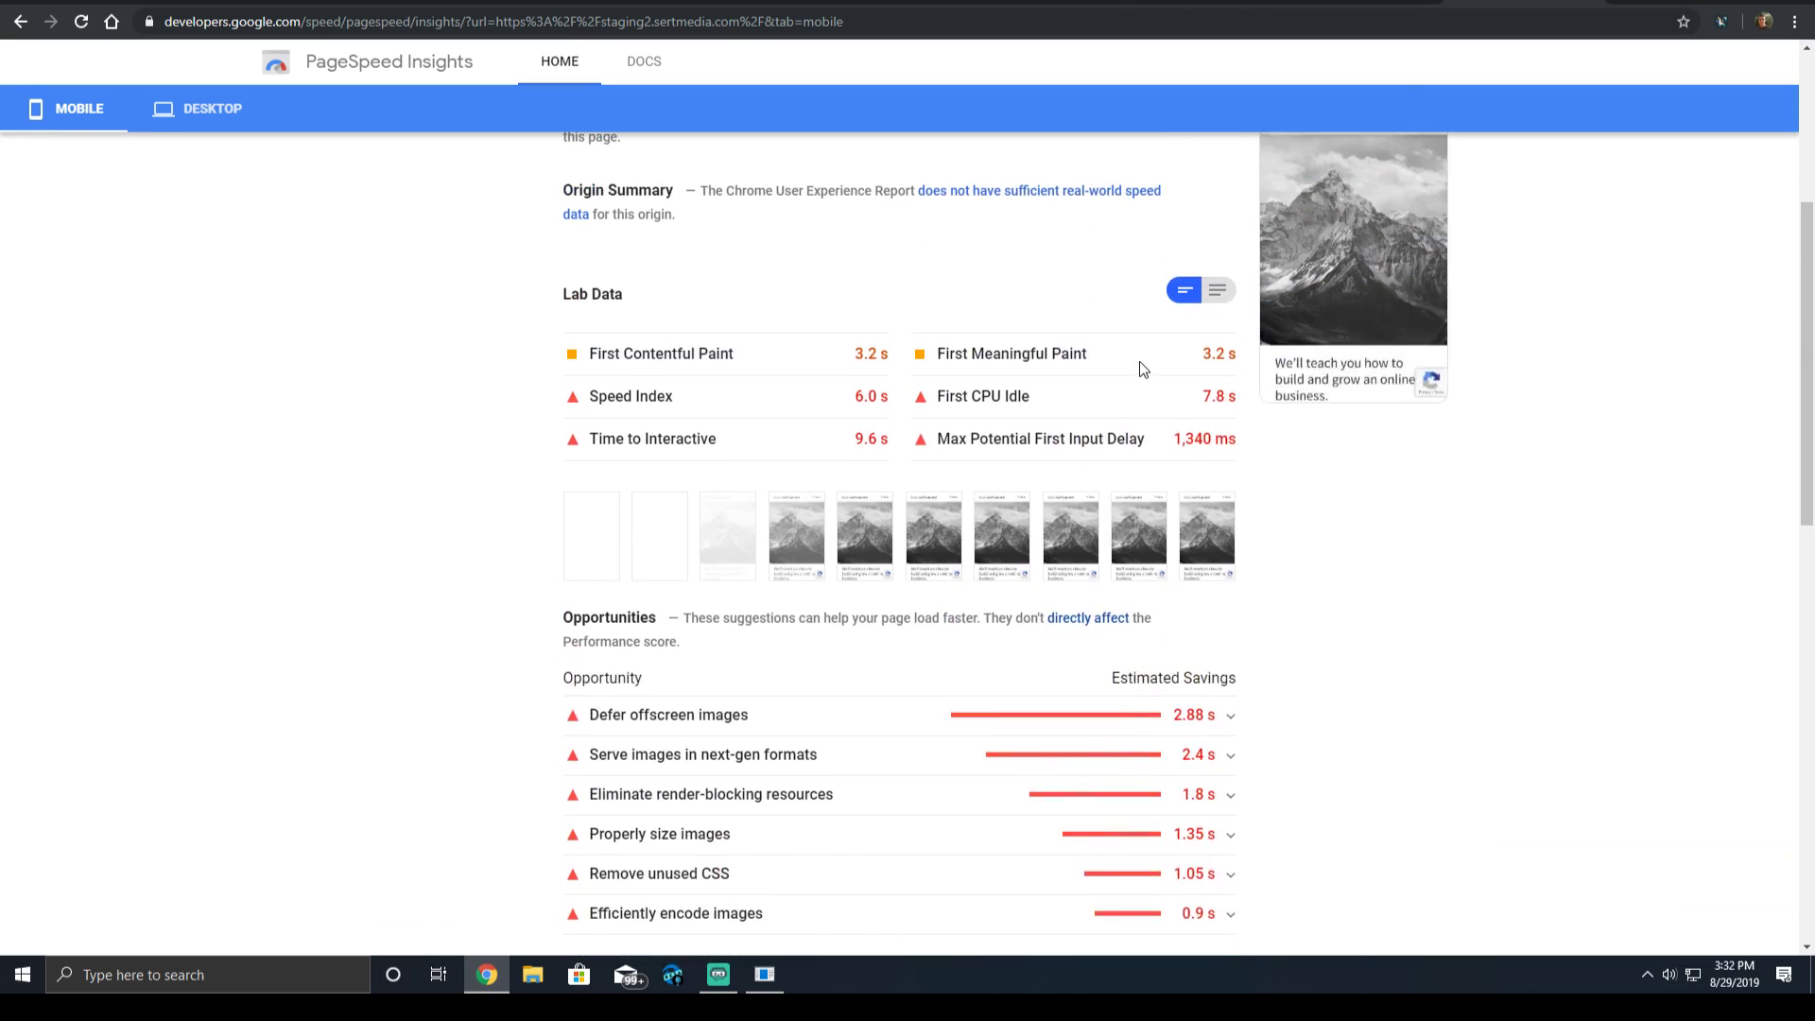
scroll(1094, 397, "up", 1)
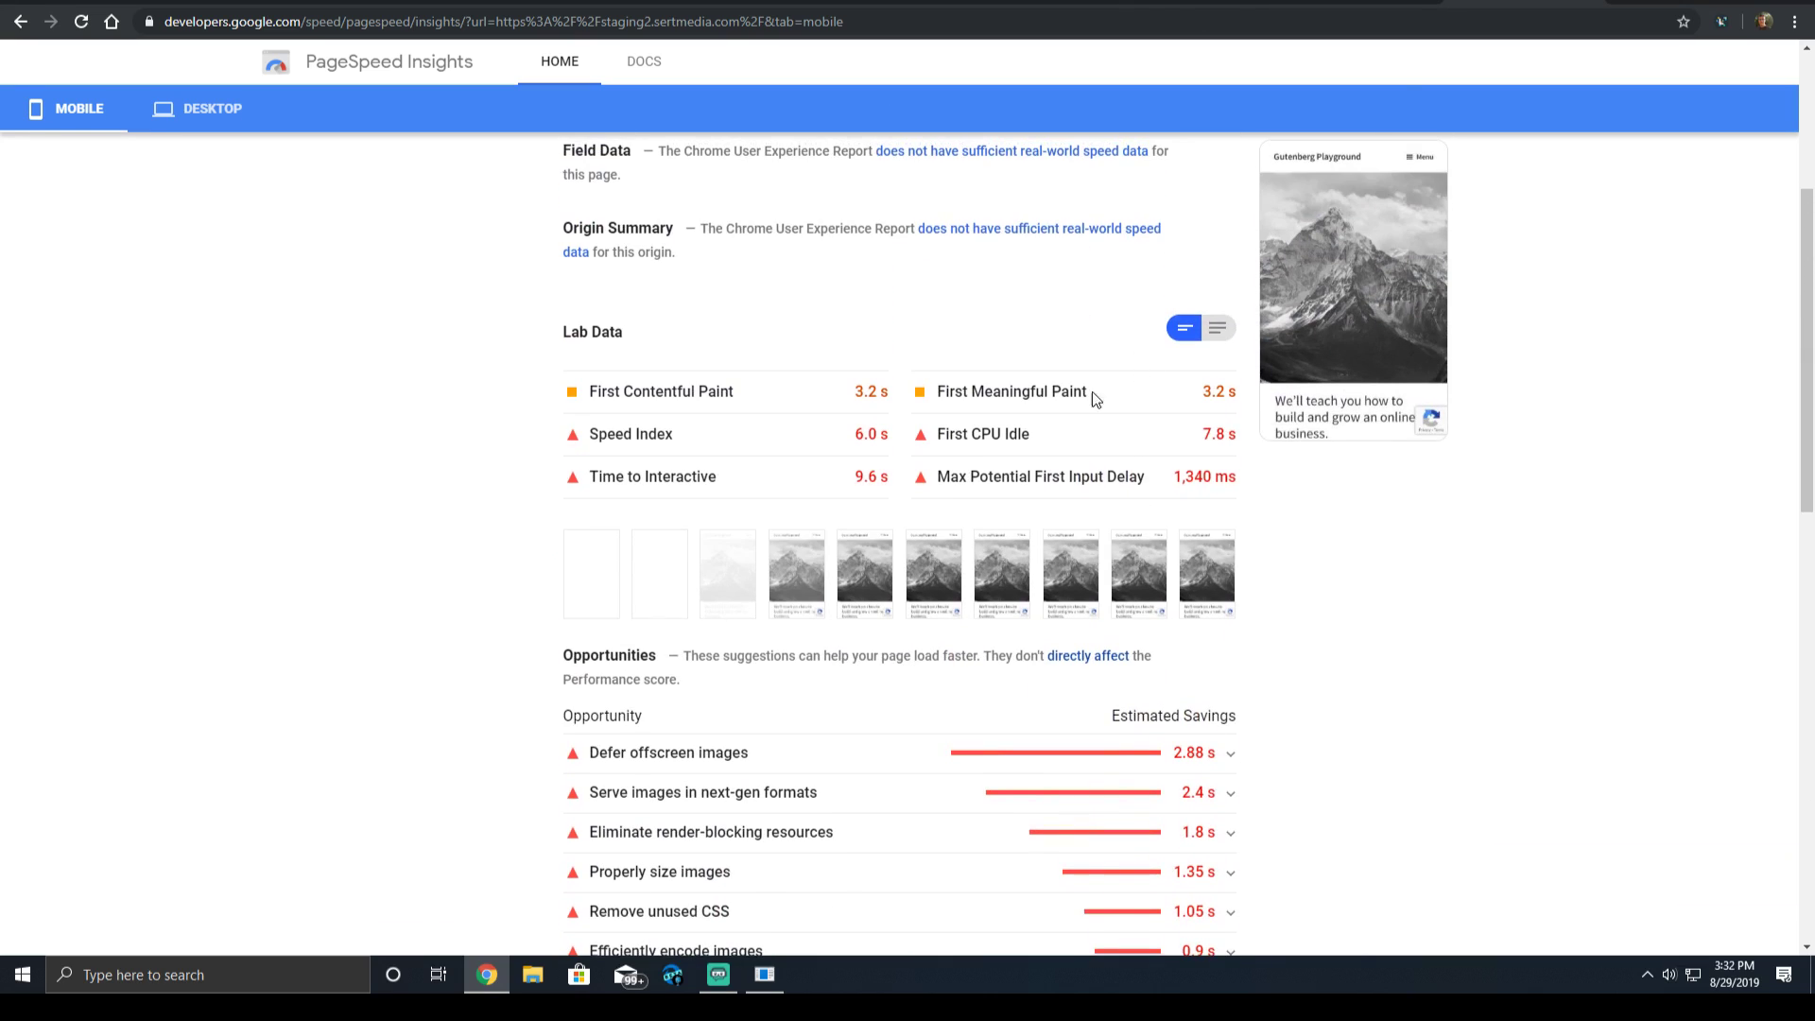
left_click(1218, 328)
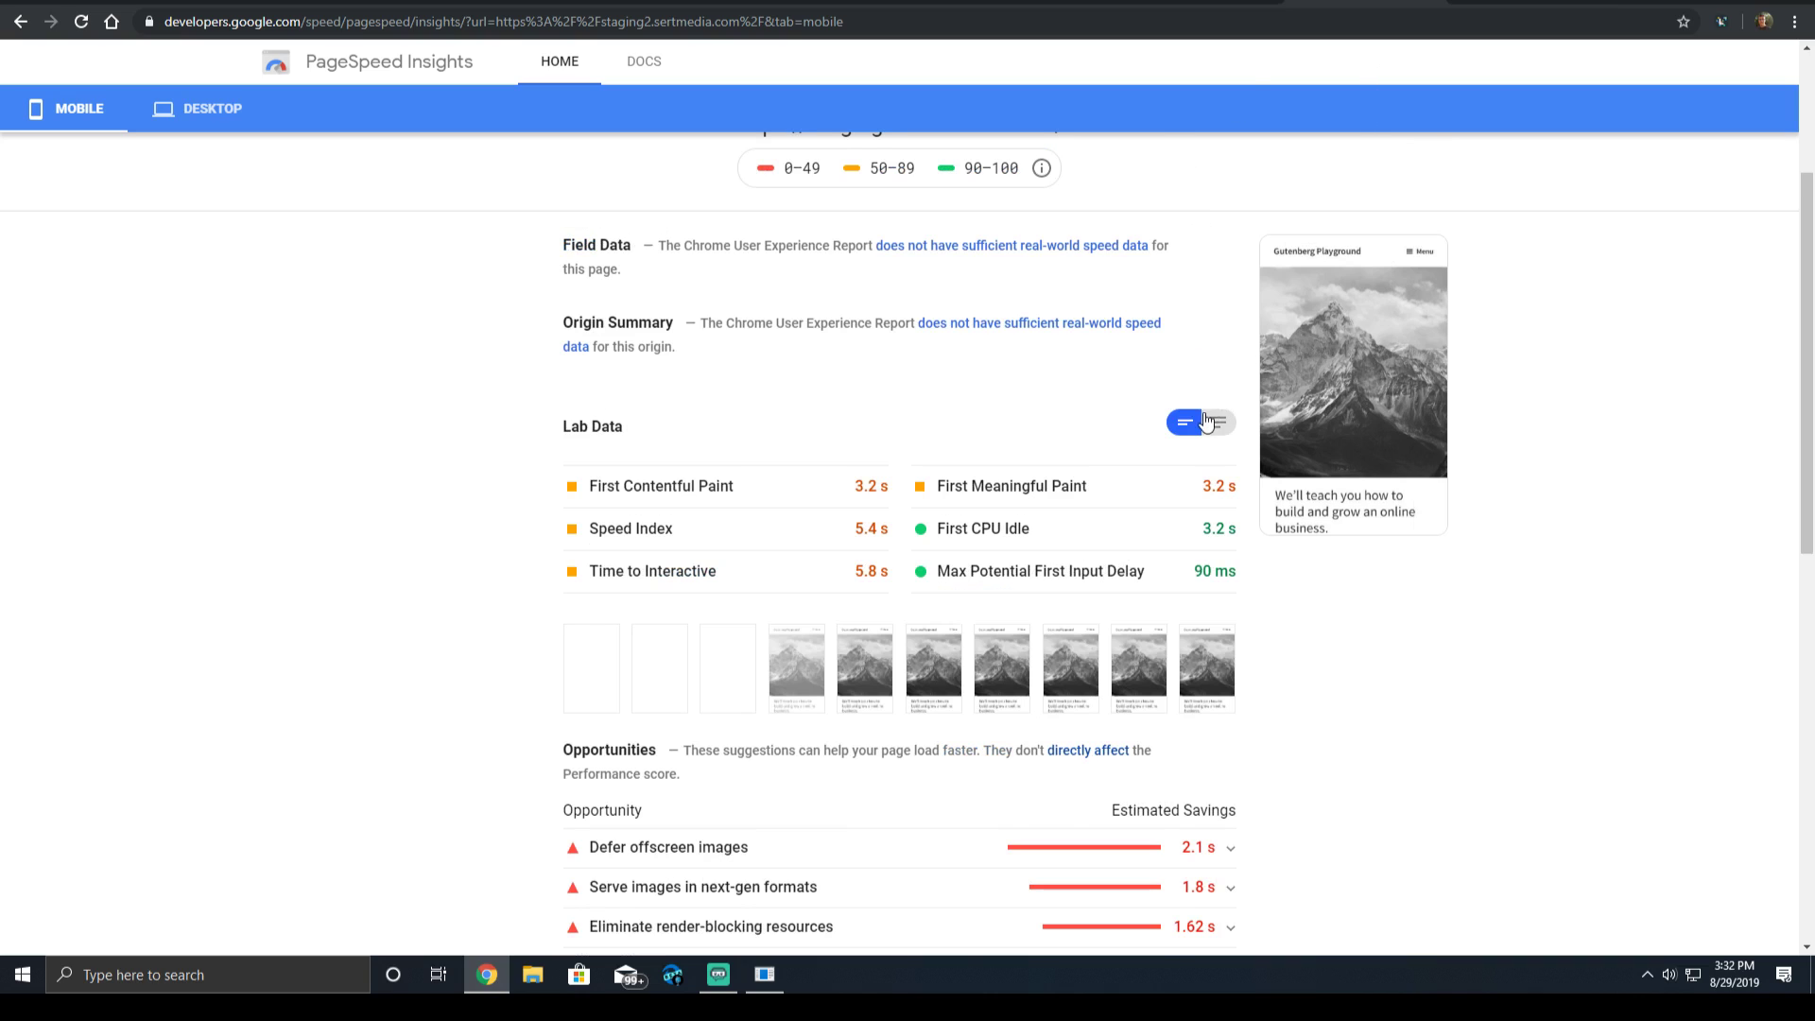
left_click(1217, 422)
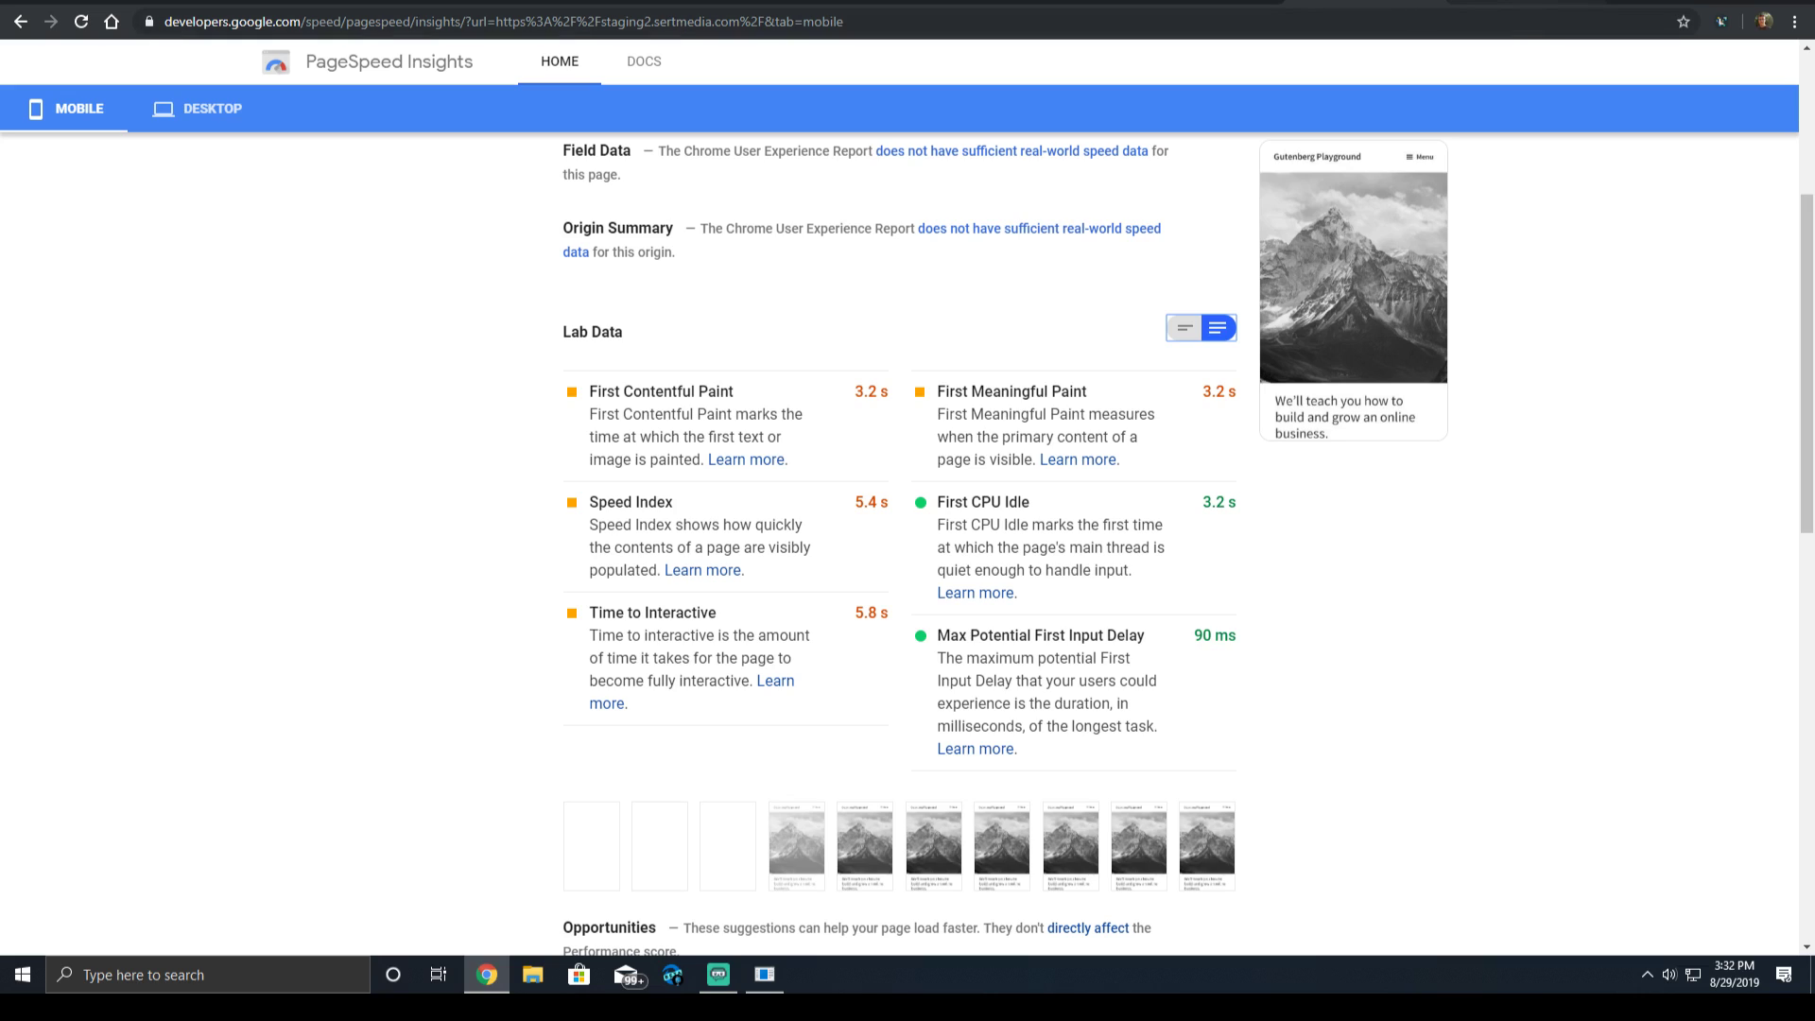
Compare the described lab data metrics in both mobile analyses and highlight First CPU Idle in the original one.
left_click(1545, 2)
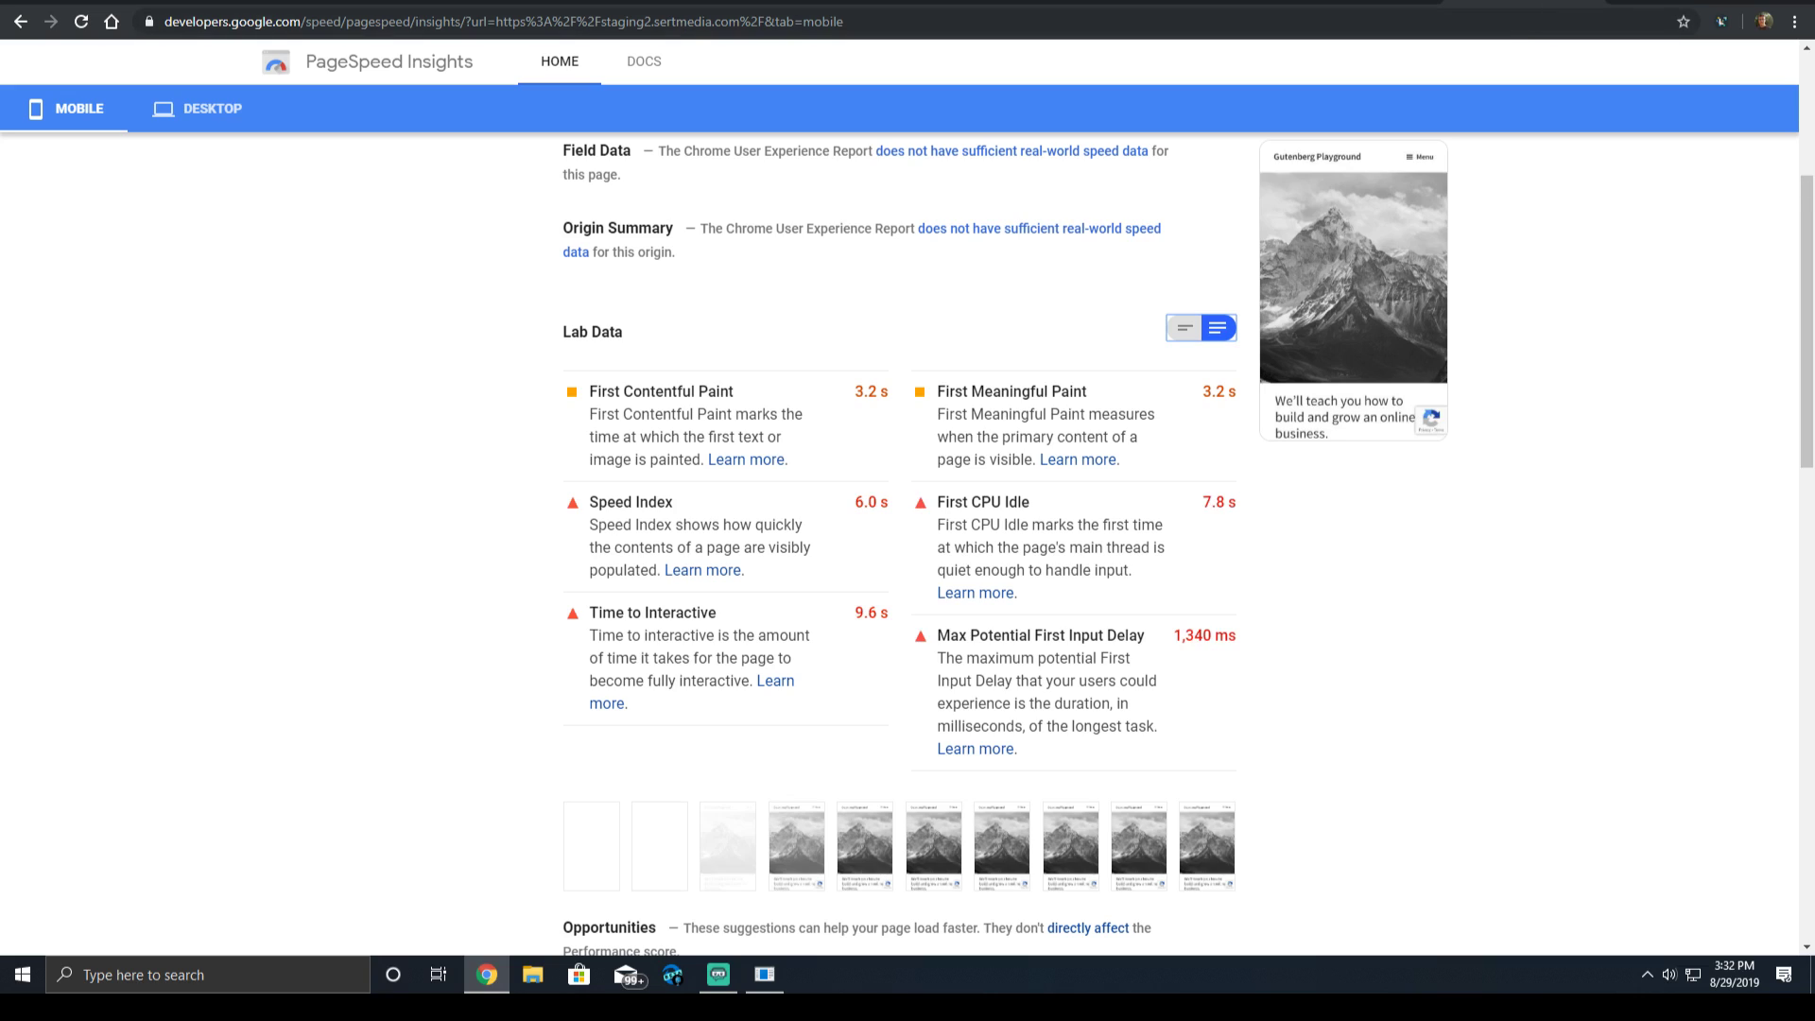
key("ctrl+Tab")
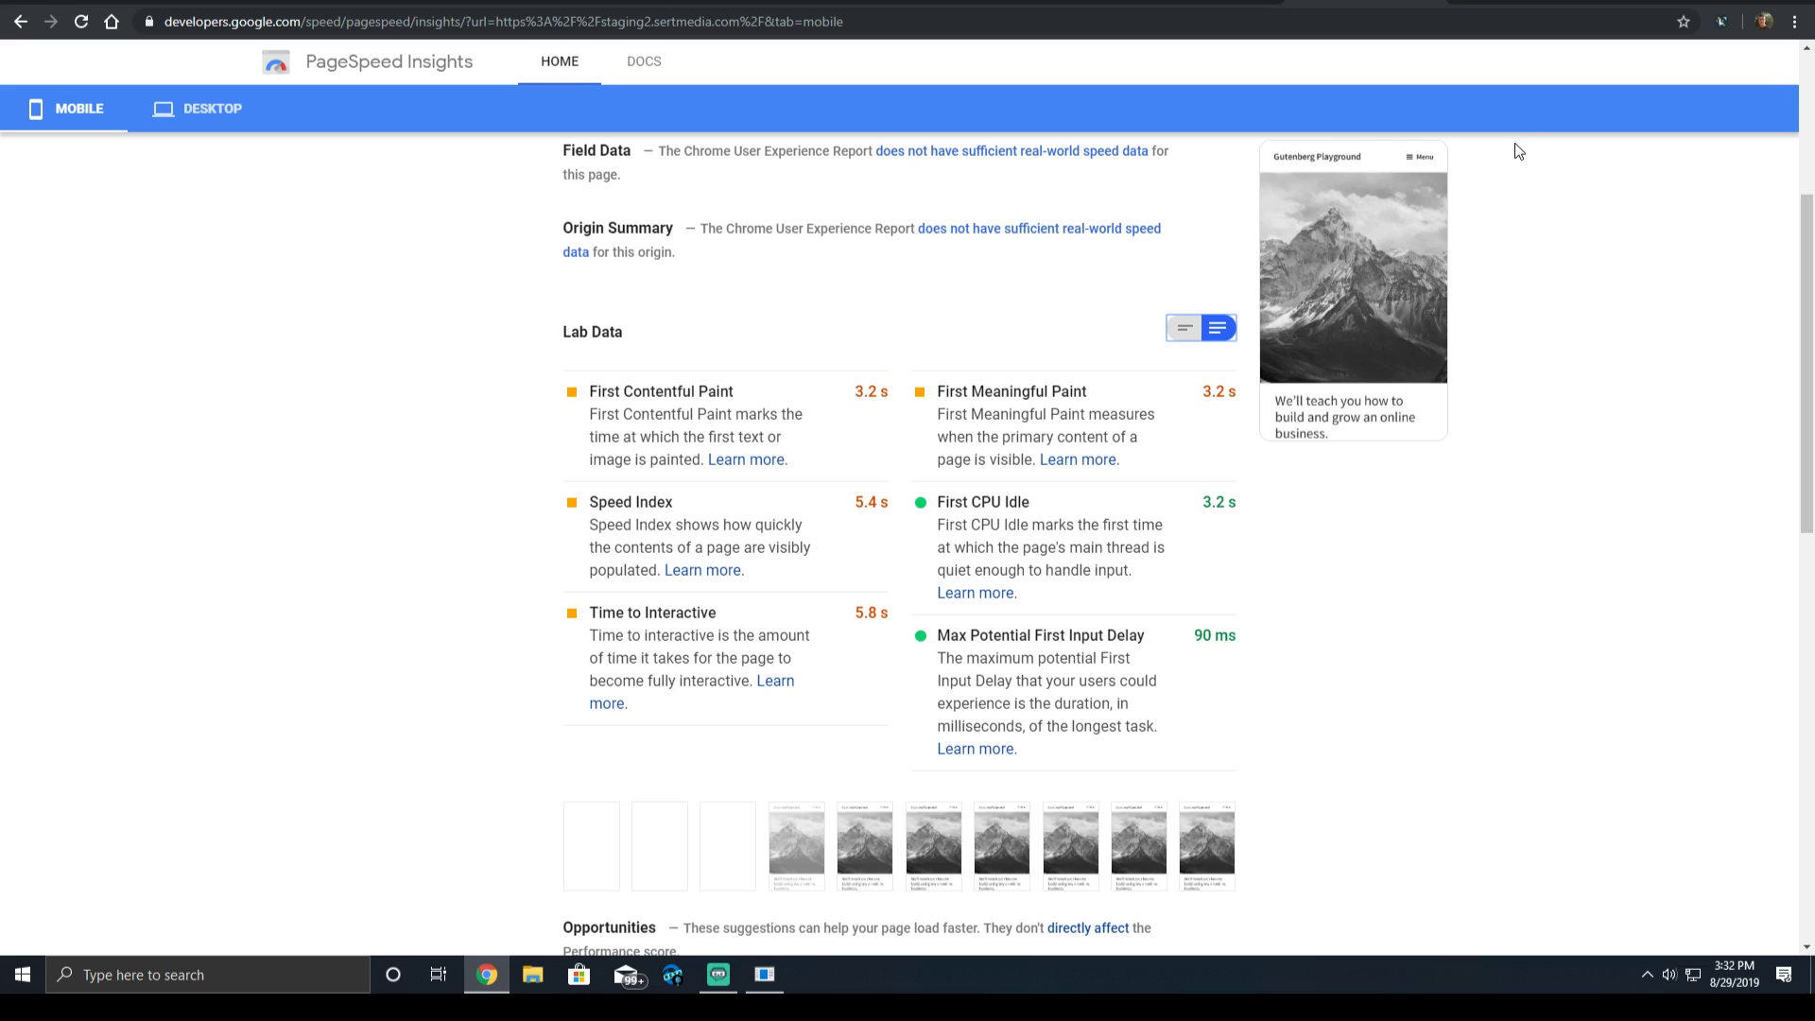
left_click(1191, 494)
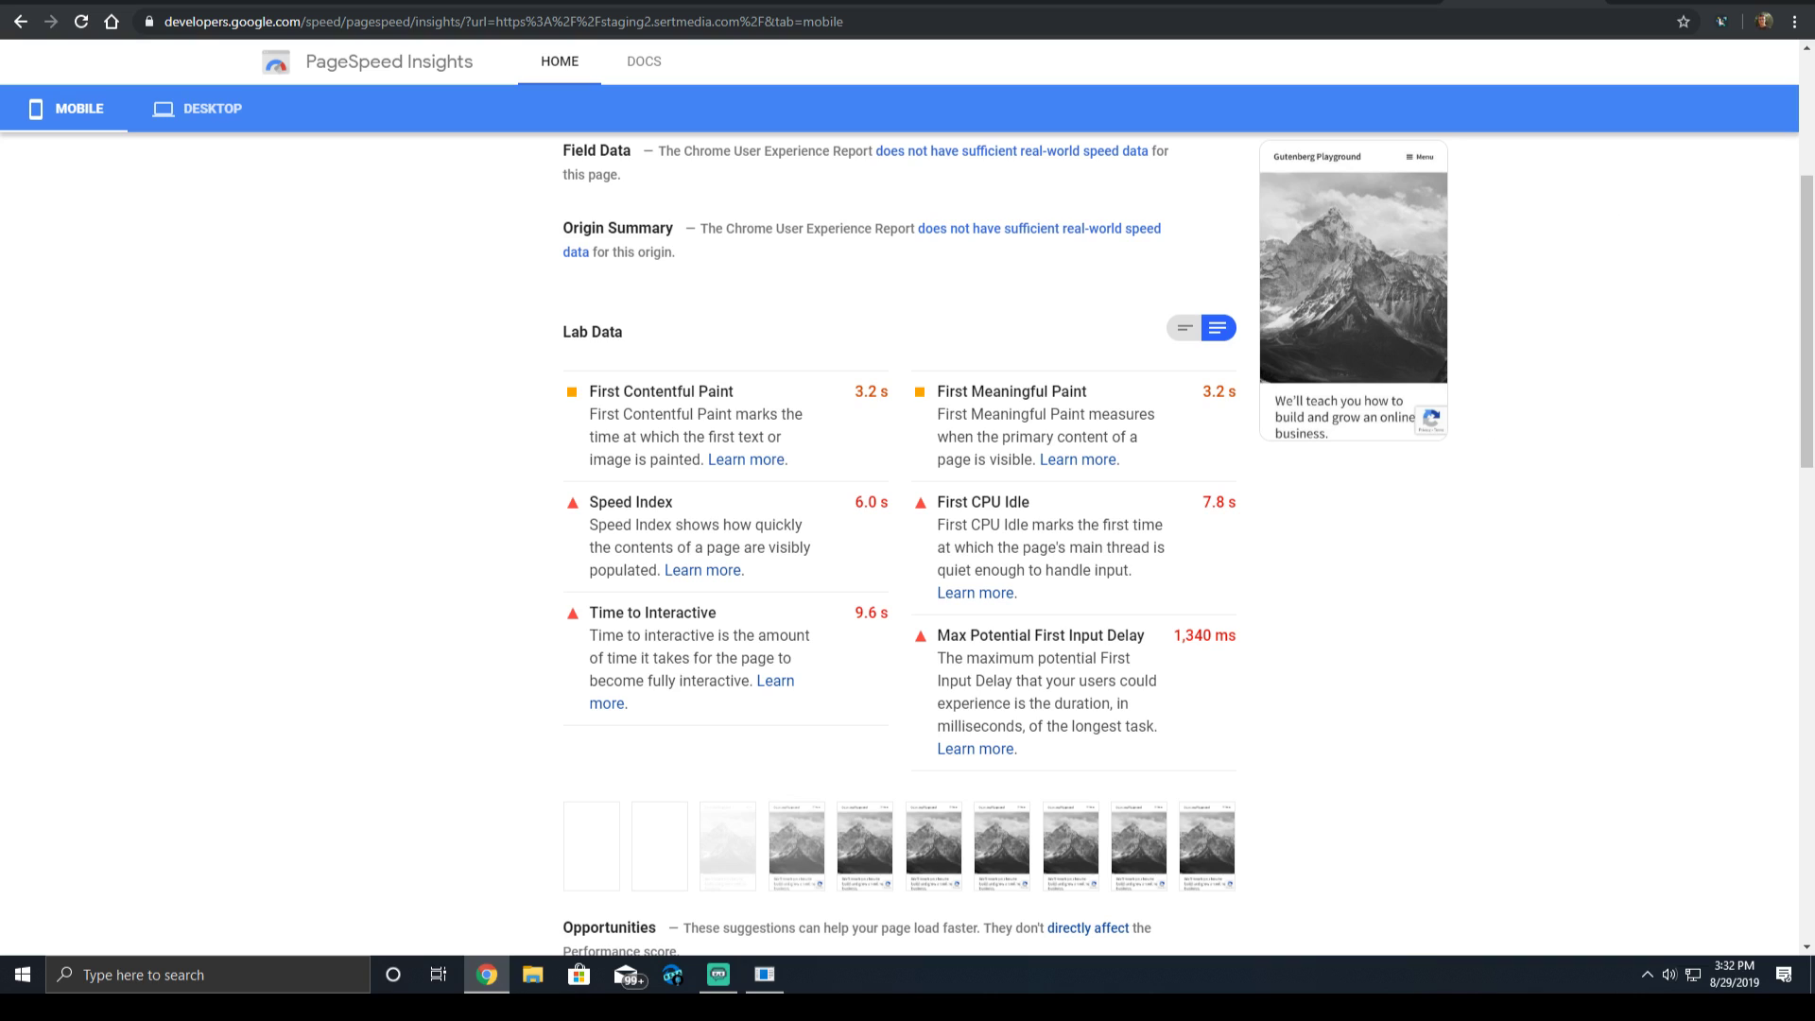
Look through the site's homepage sections with the reCAPTCHA badge enabled.
left_click(405, 2)
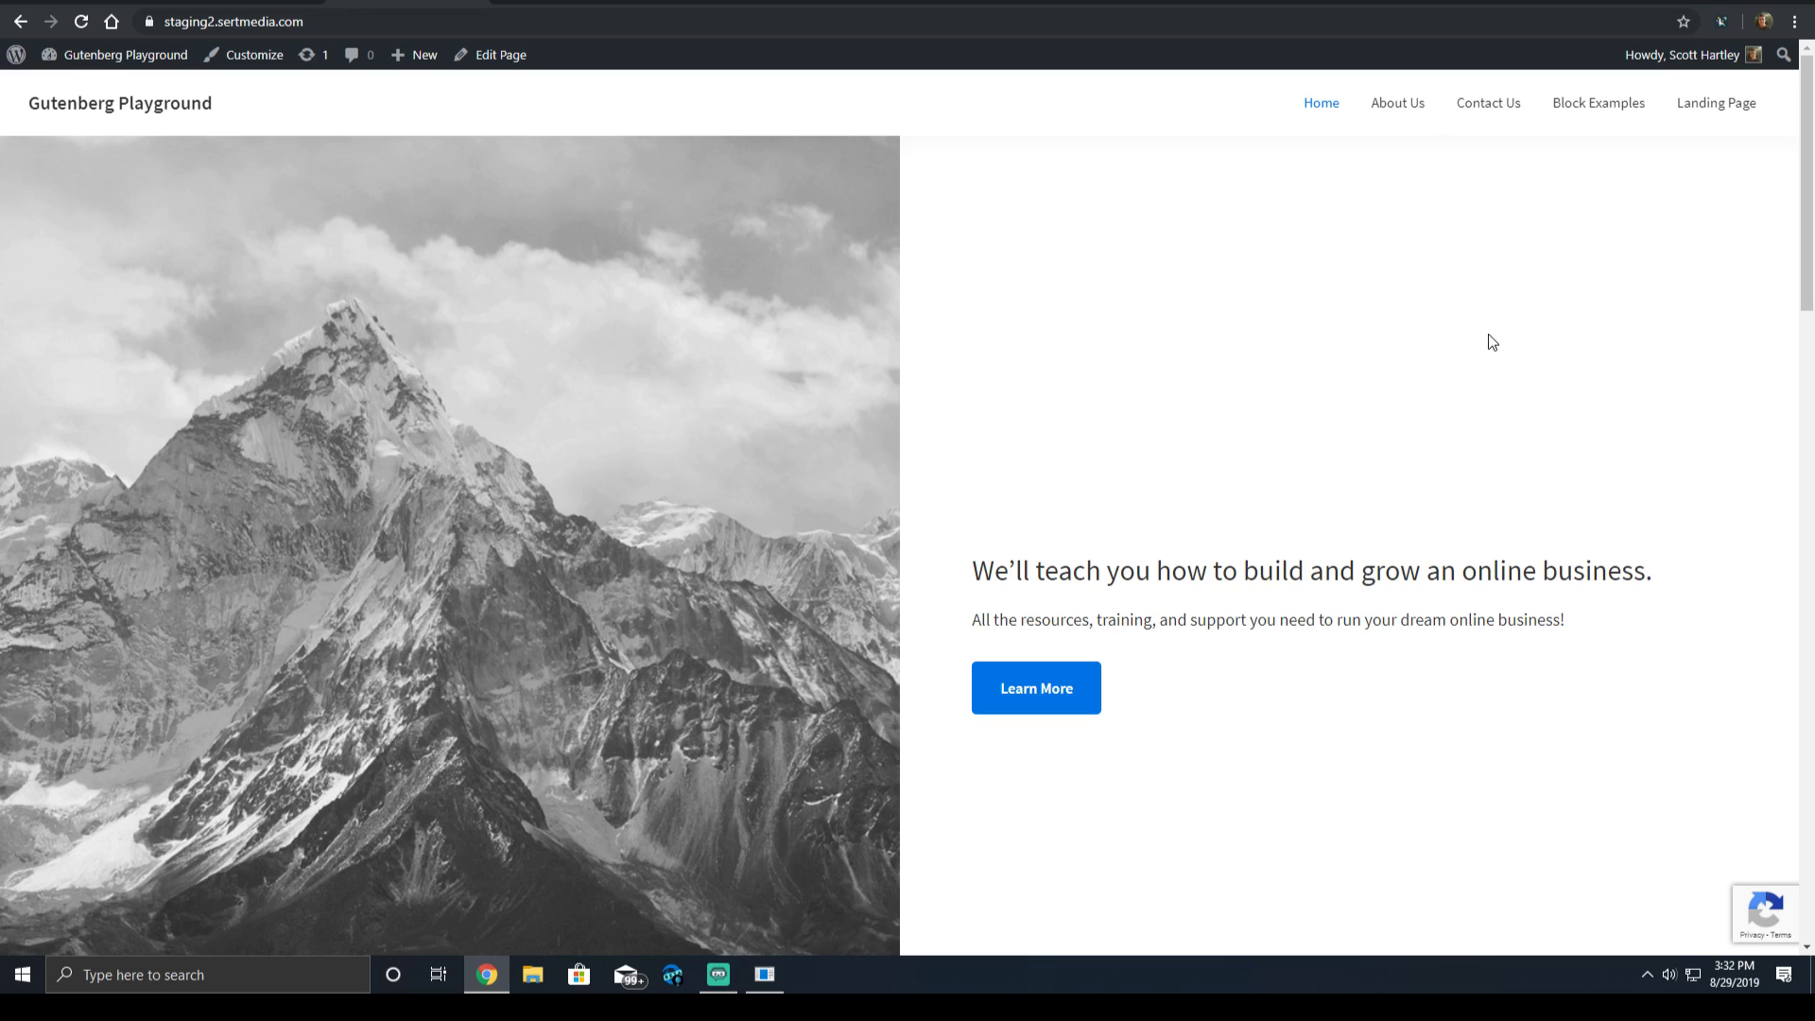
scroll(1491, 341, "down", 12)
middle_click(1499, 581)
scroll(1499, 581, "down", 11)
scroll(1566, 419, "up", 20)
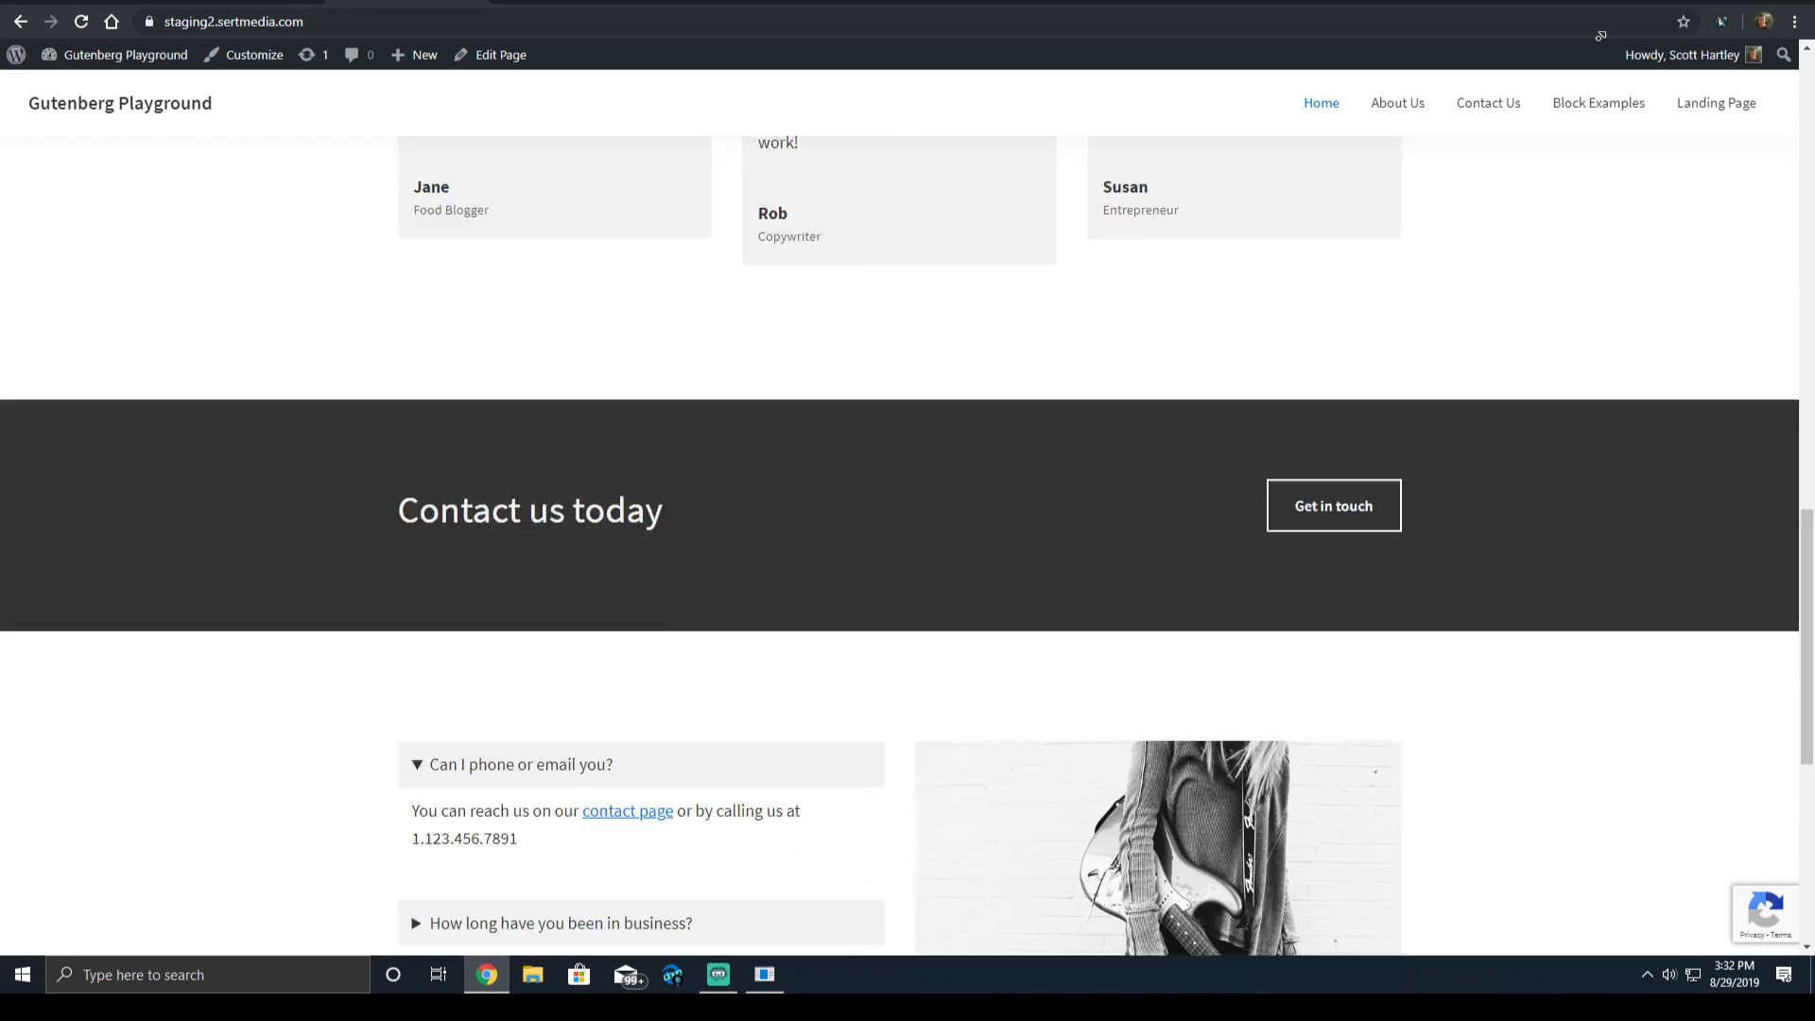
Return to the PageSpeed Insights mobile analyses and highlight the original Time to Interactive value for comparison.
left_click(1560, 3)
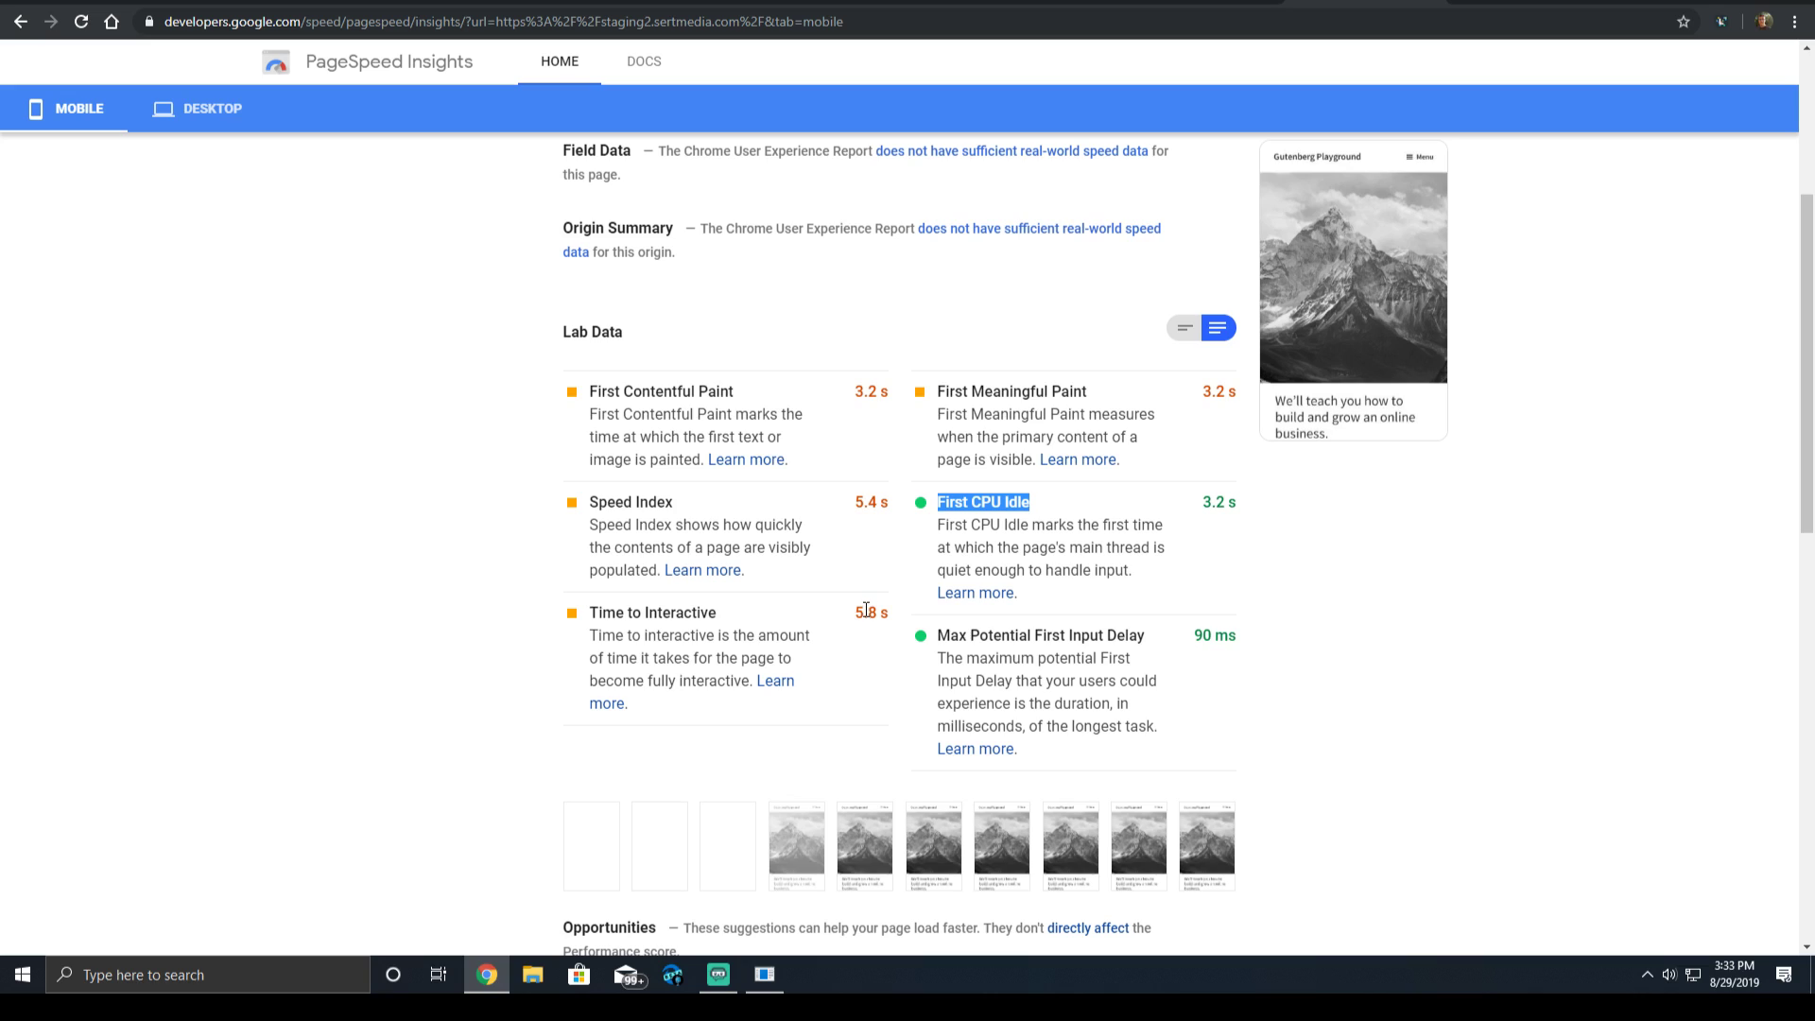
left_click_drag(863, 616, 1173, 570)
left_click(1278, 593)
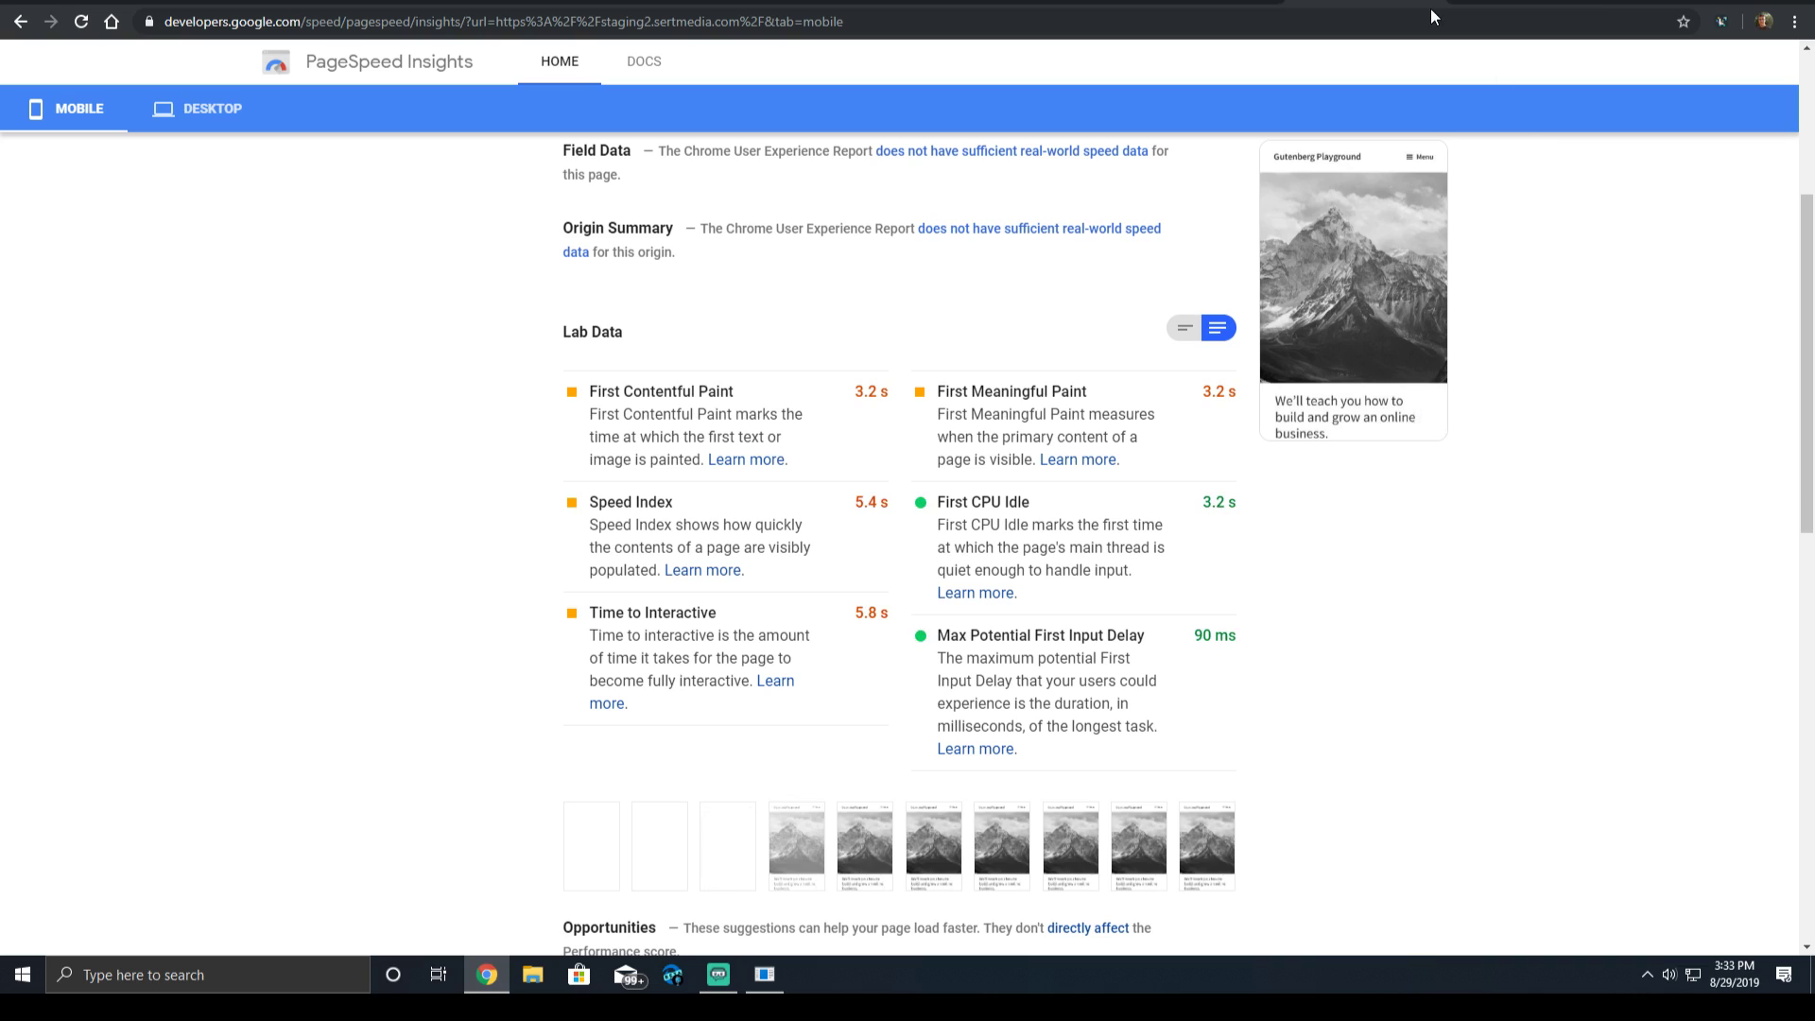
Highlight part of the Max Potential First Input Delay description in the original mobile analysis, and review its opportunities and diagnostics.
left_click_drag(1079, 681, 1039, 655)
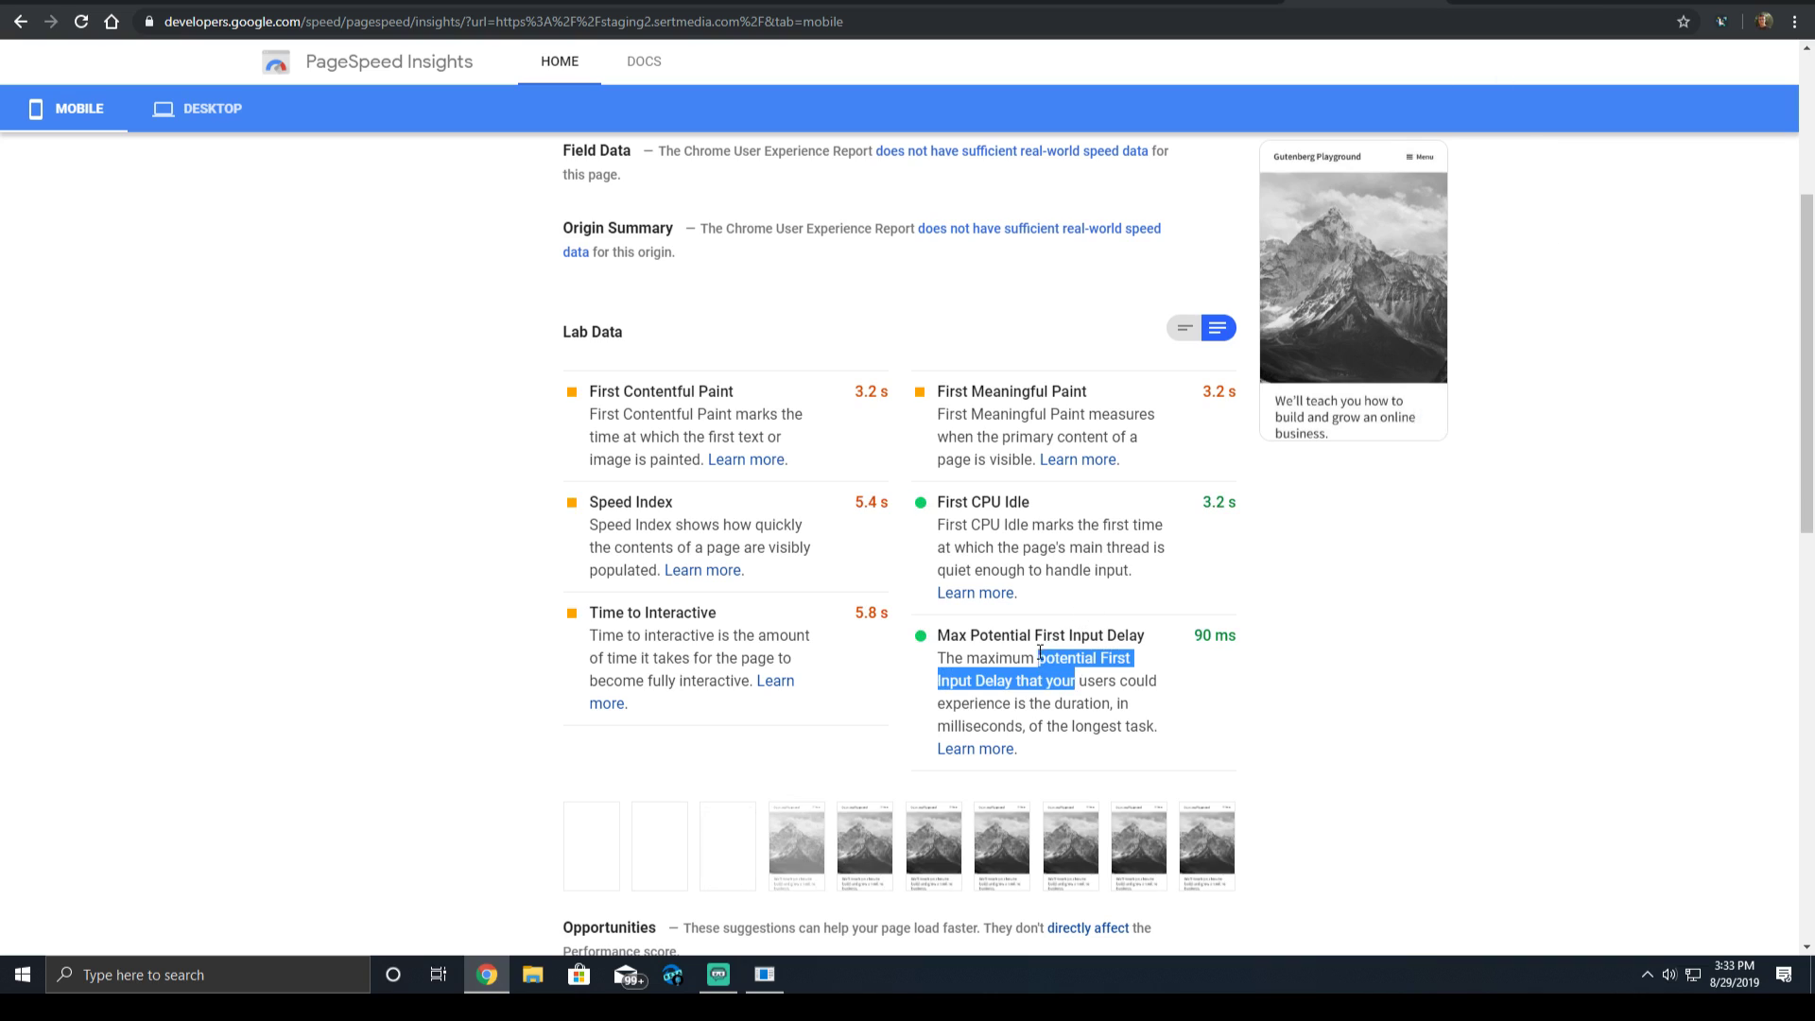
left_click(1075, 654)
scroll(1075, 654, "down", 4)
scroll(1056, 652, "down", 4)
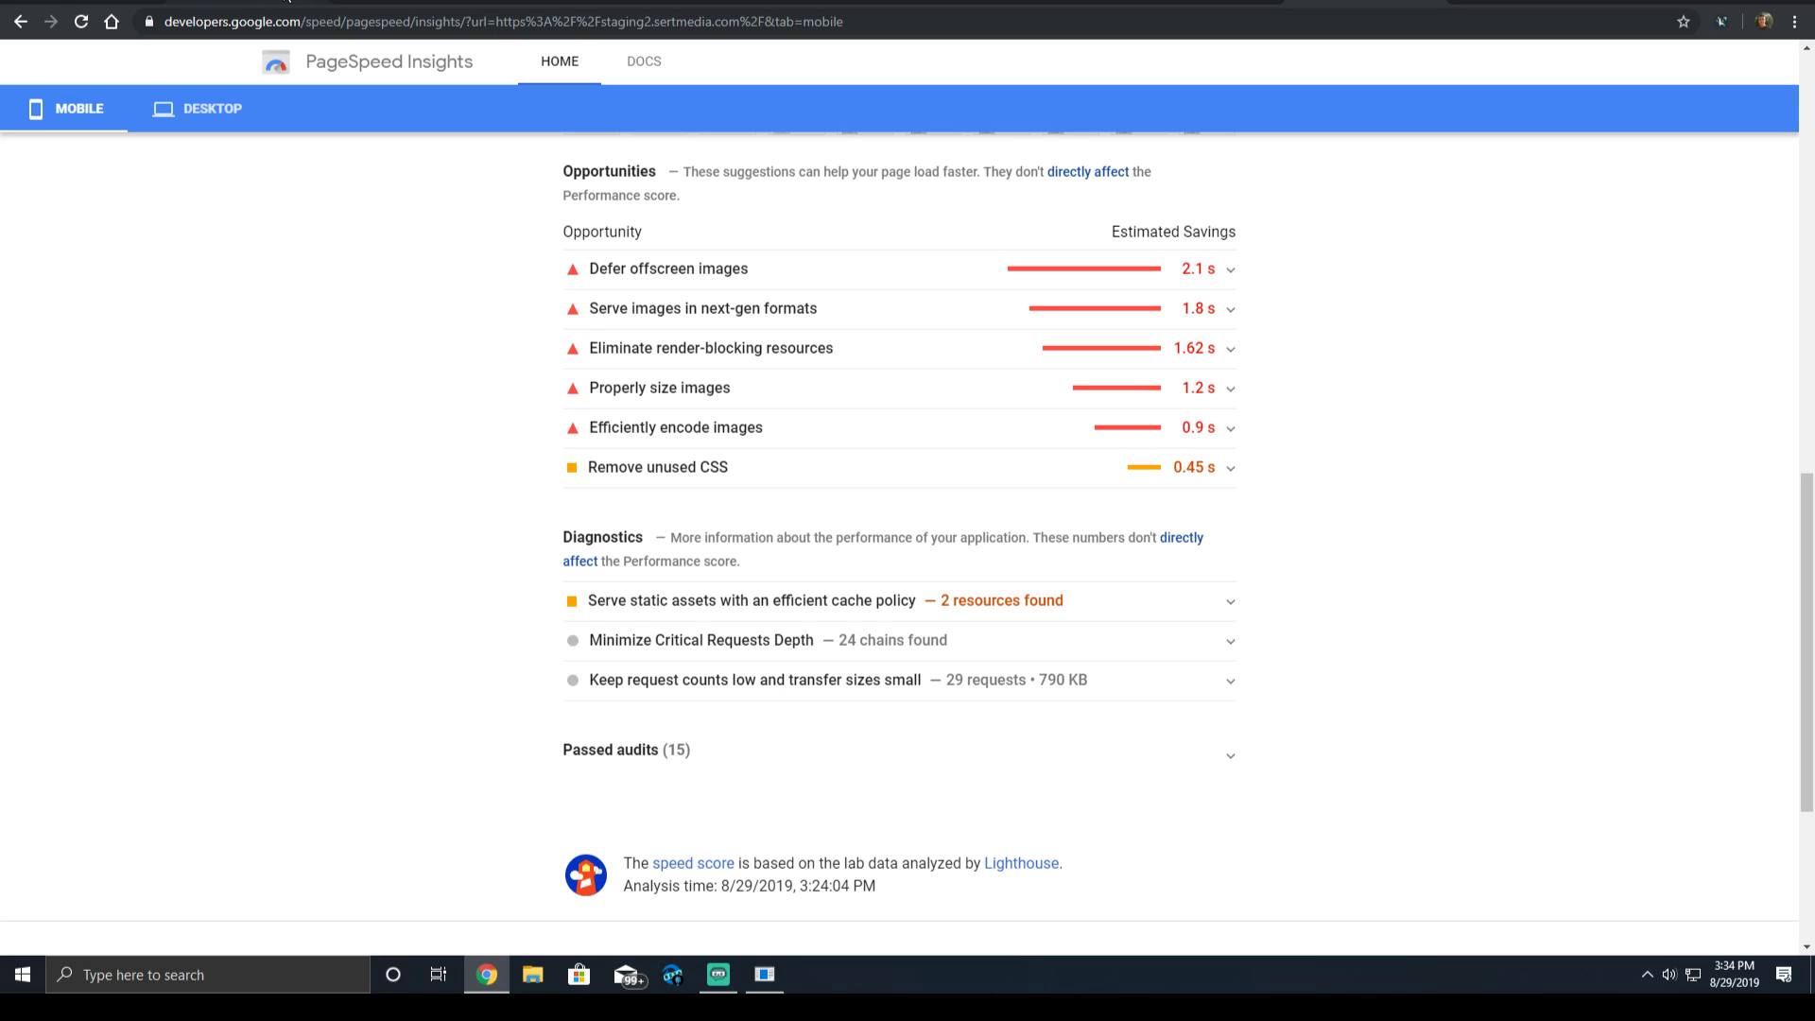
Examine the stylesheet links loaded in the head of the homepage's source code.
left_click(565, 3)
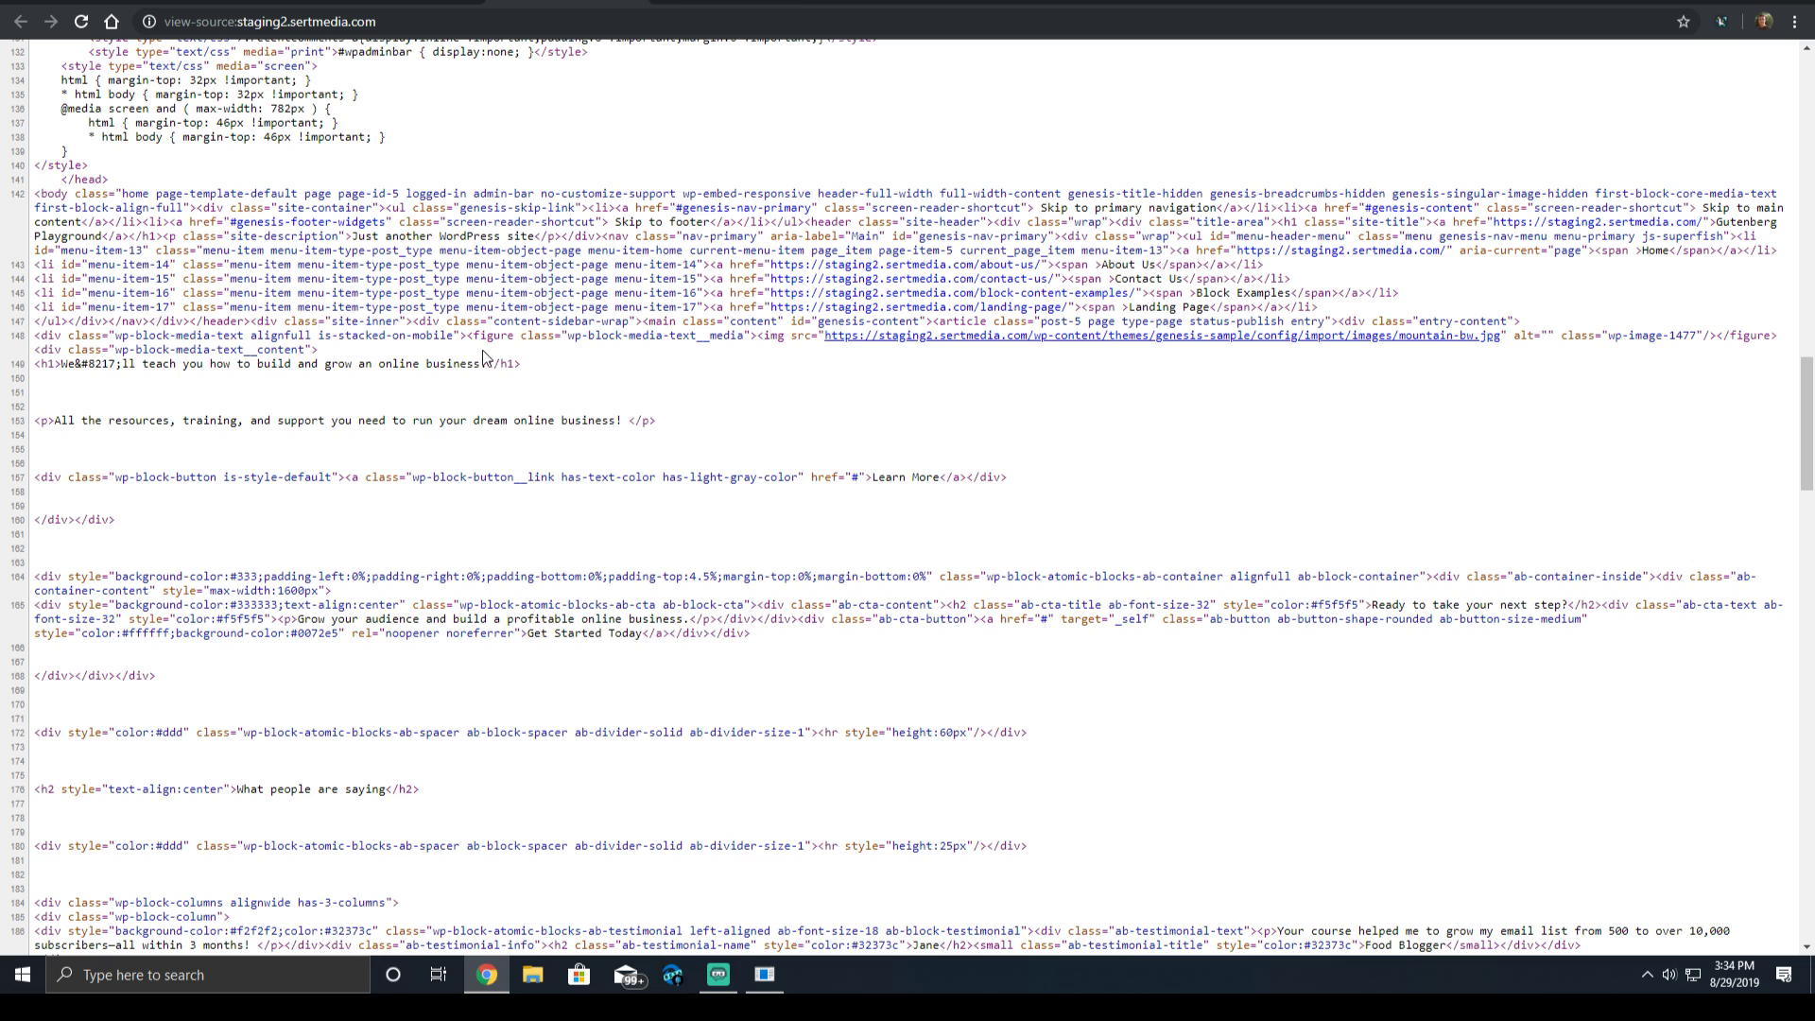
scroll(450, 315, "up", 7)
scroll(445, 299, "up", 9)
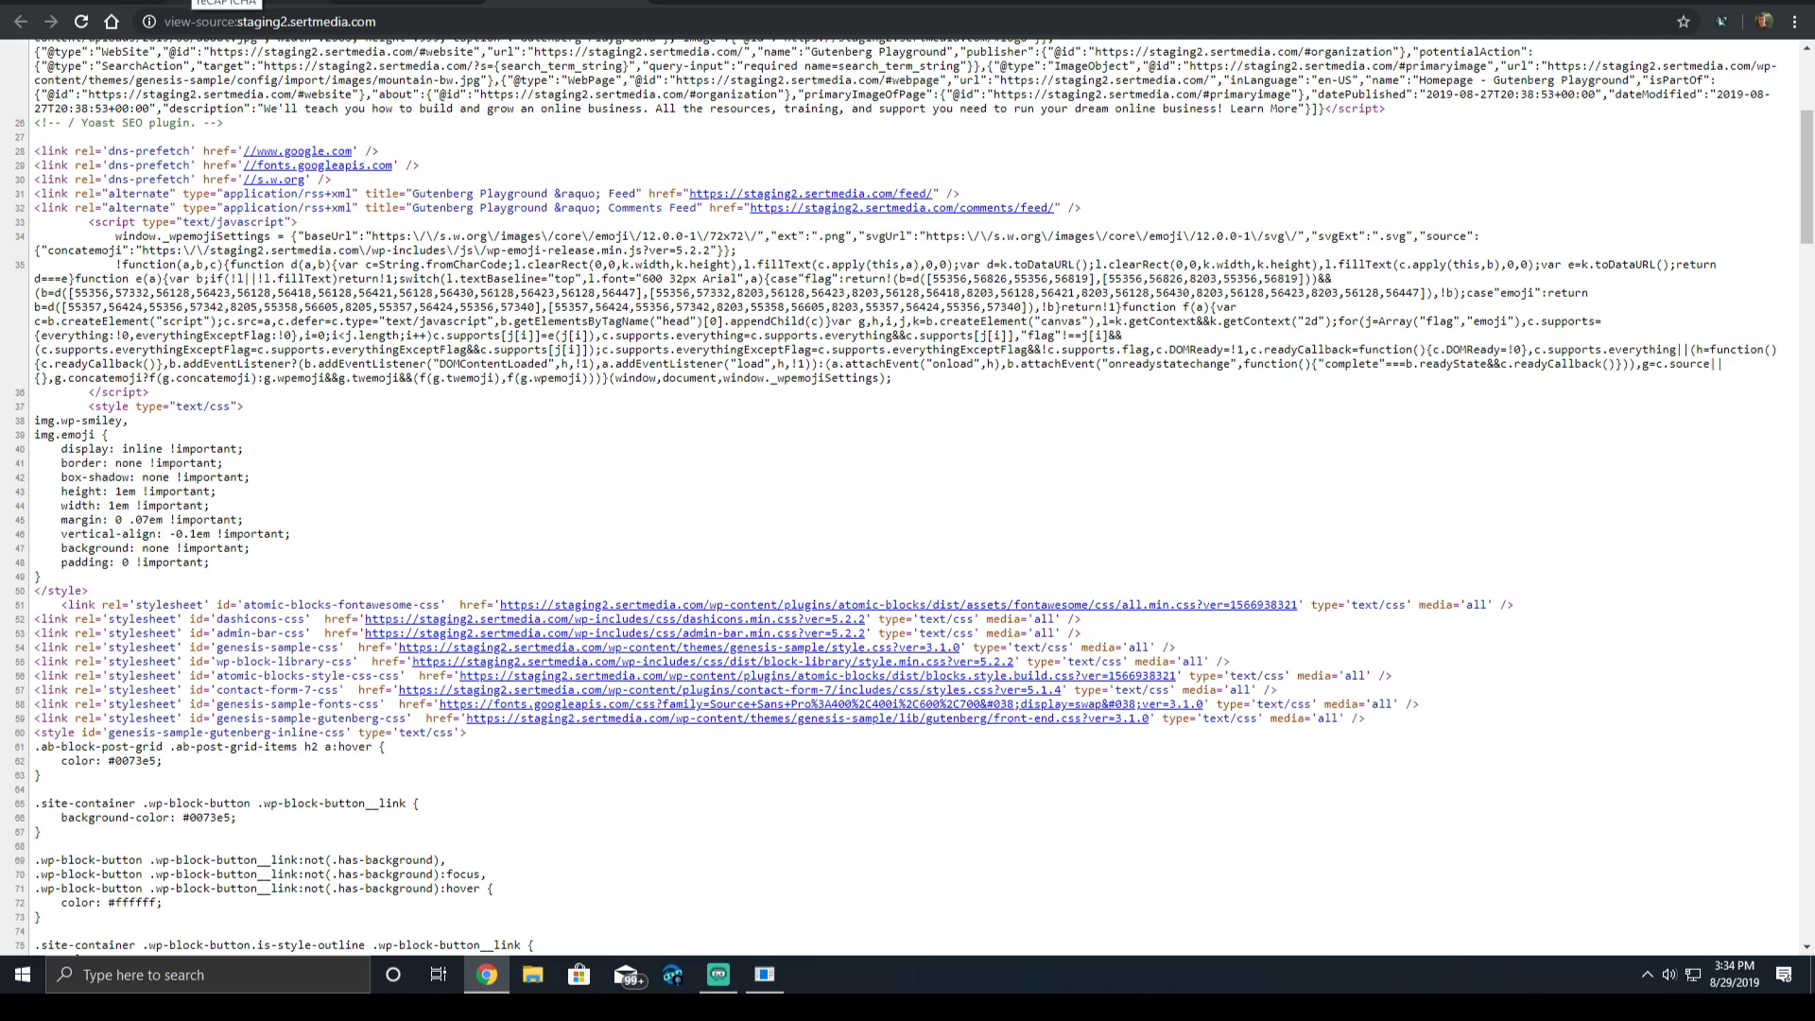
Check the reCAPTCHA status on the Contact Form 7 integration page against the homepage and its source code.
left_click(154, 3)
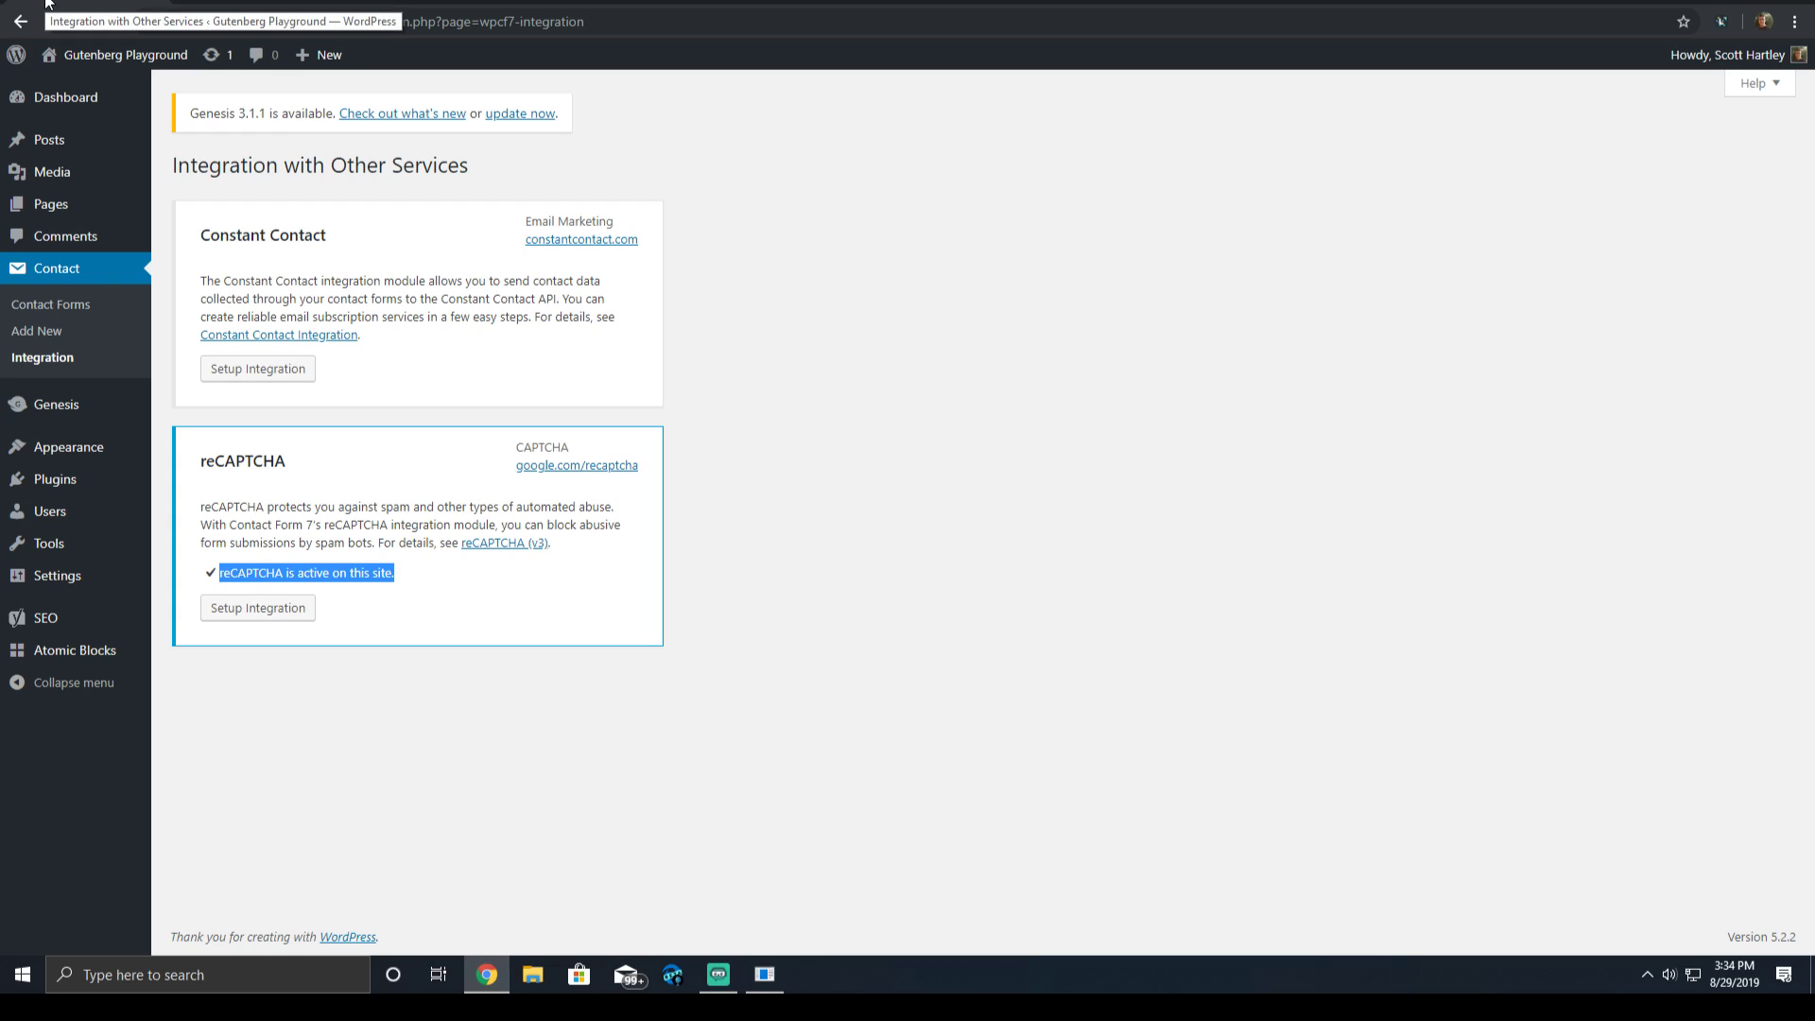
left_click(566, 3)
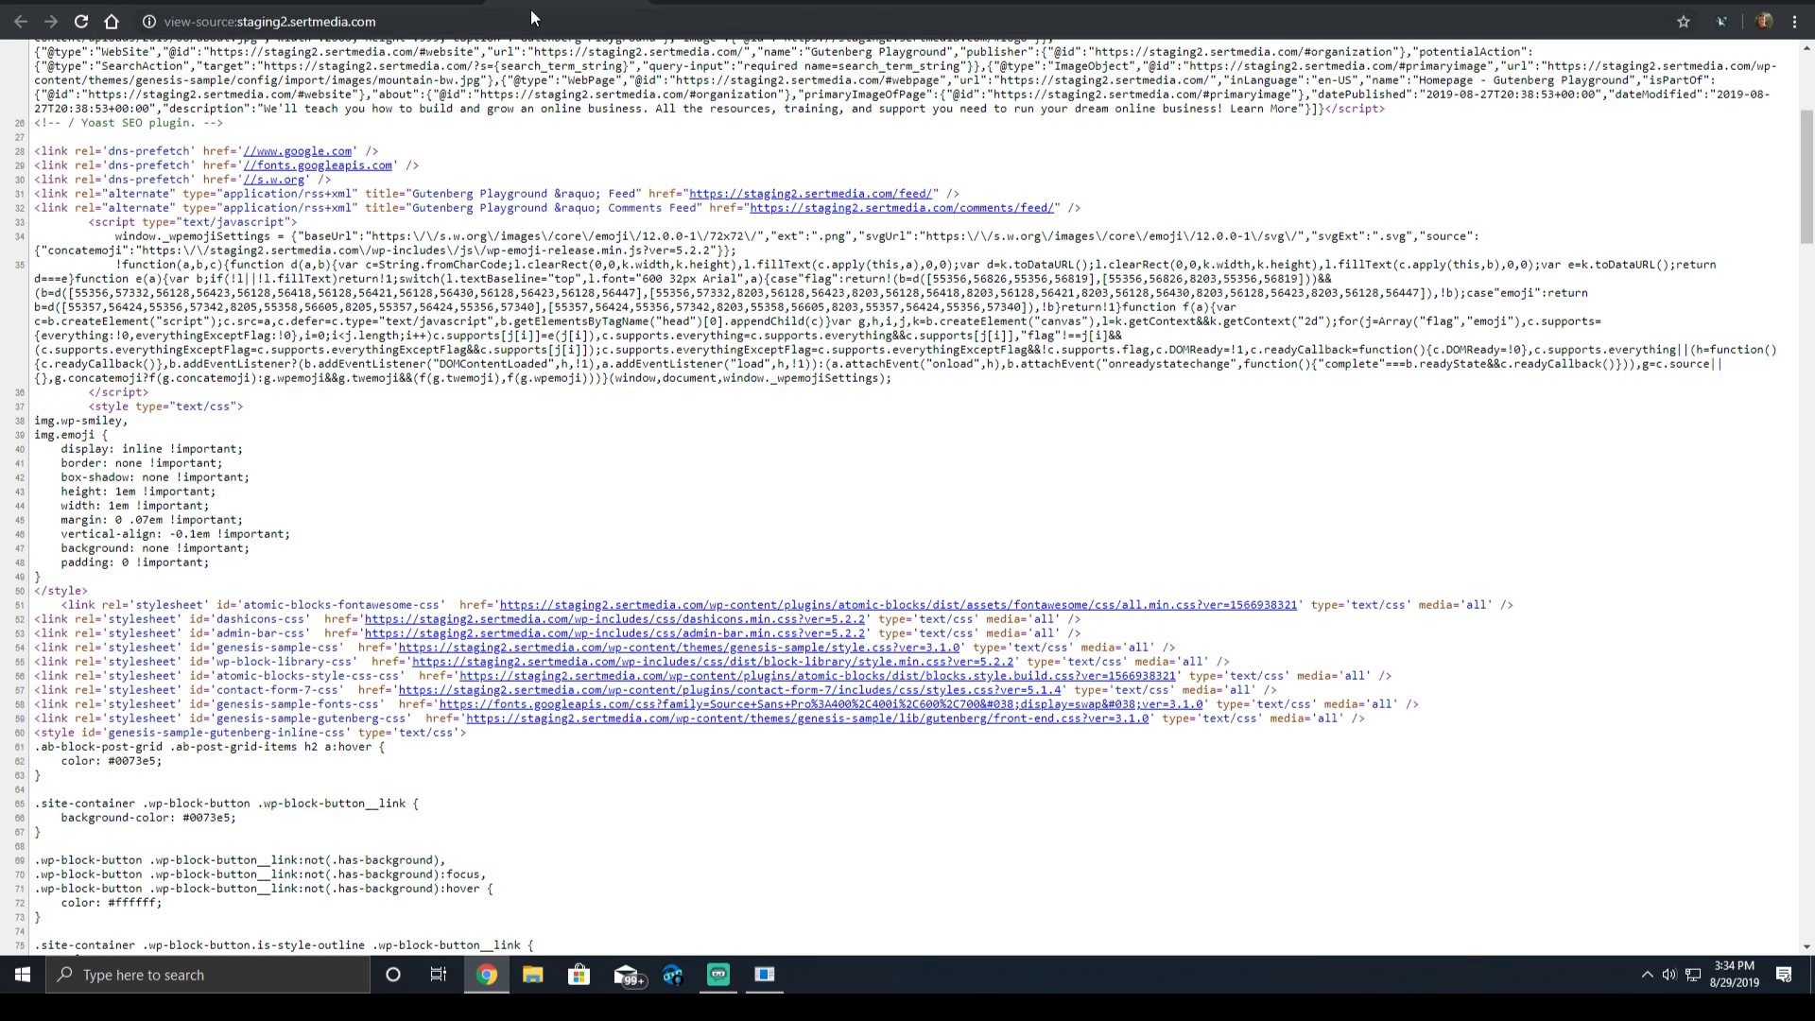
left_click(440, 4)
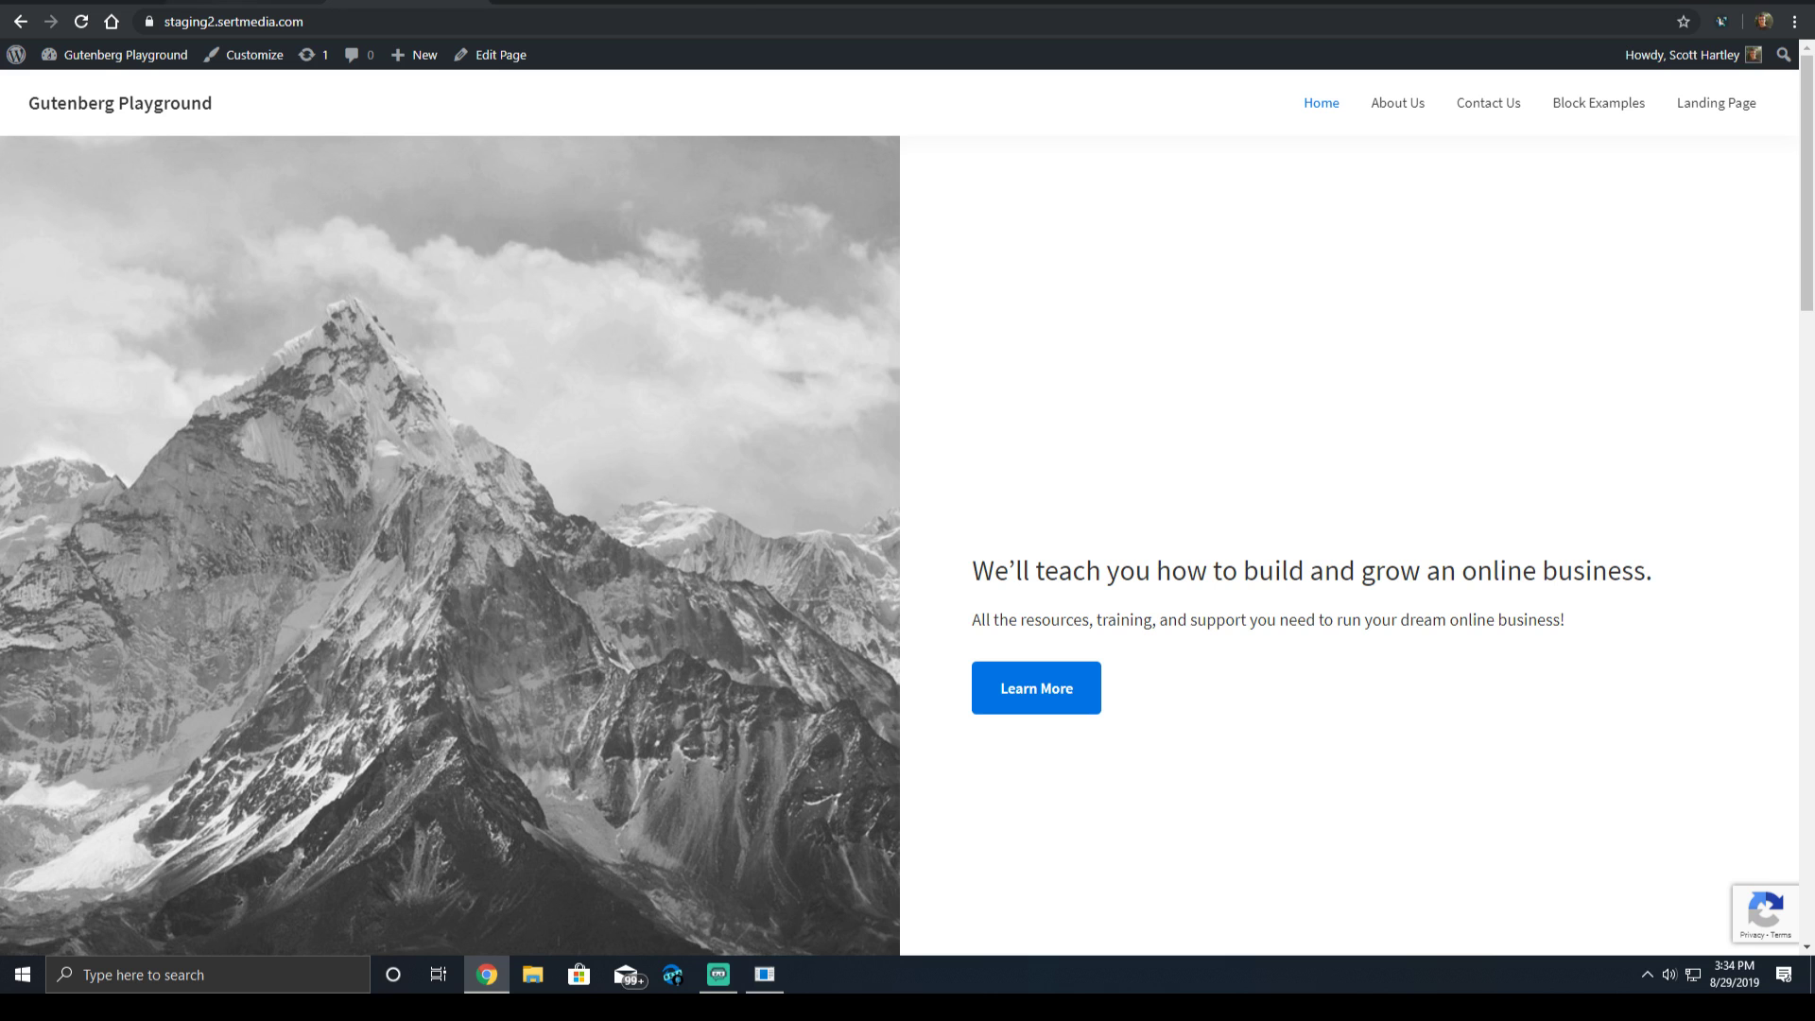
left_click(237, 4)
left_click(106, 3)
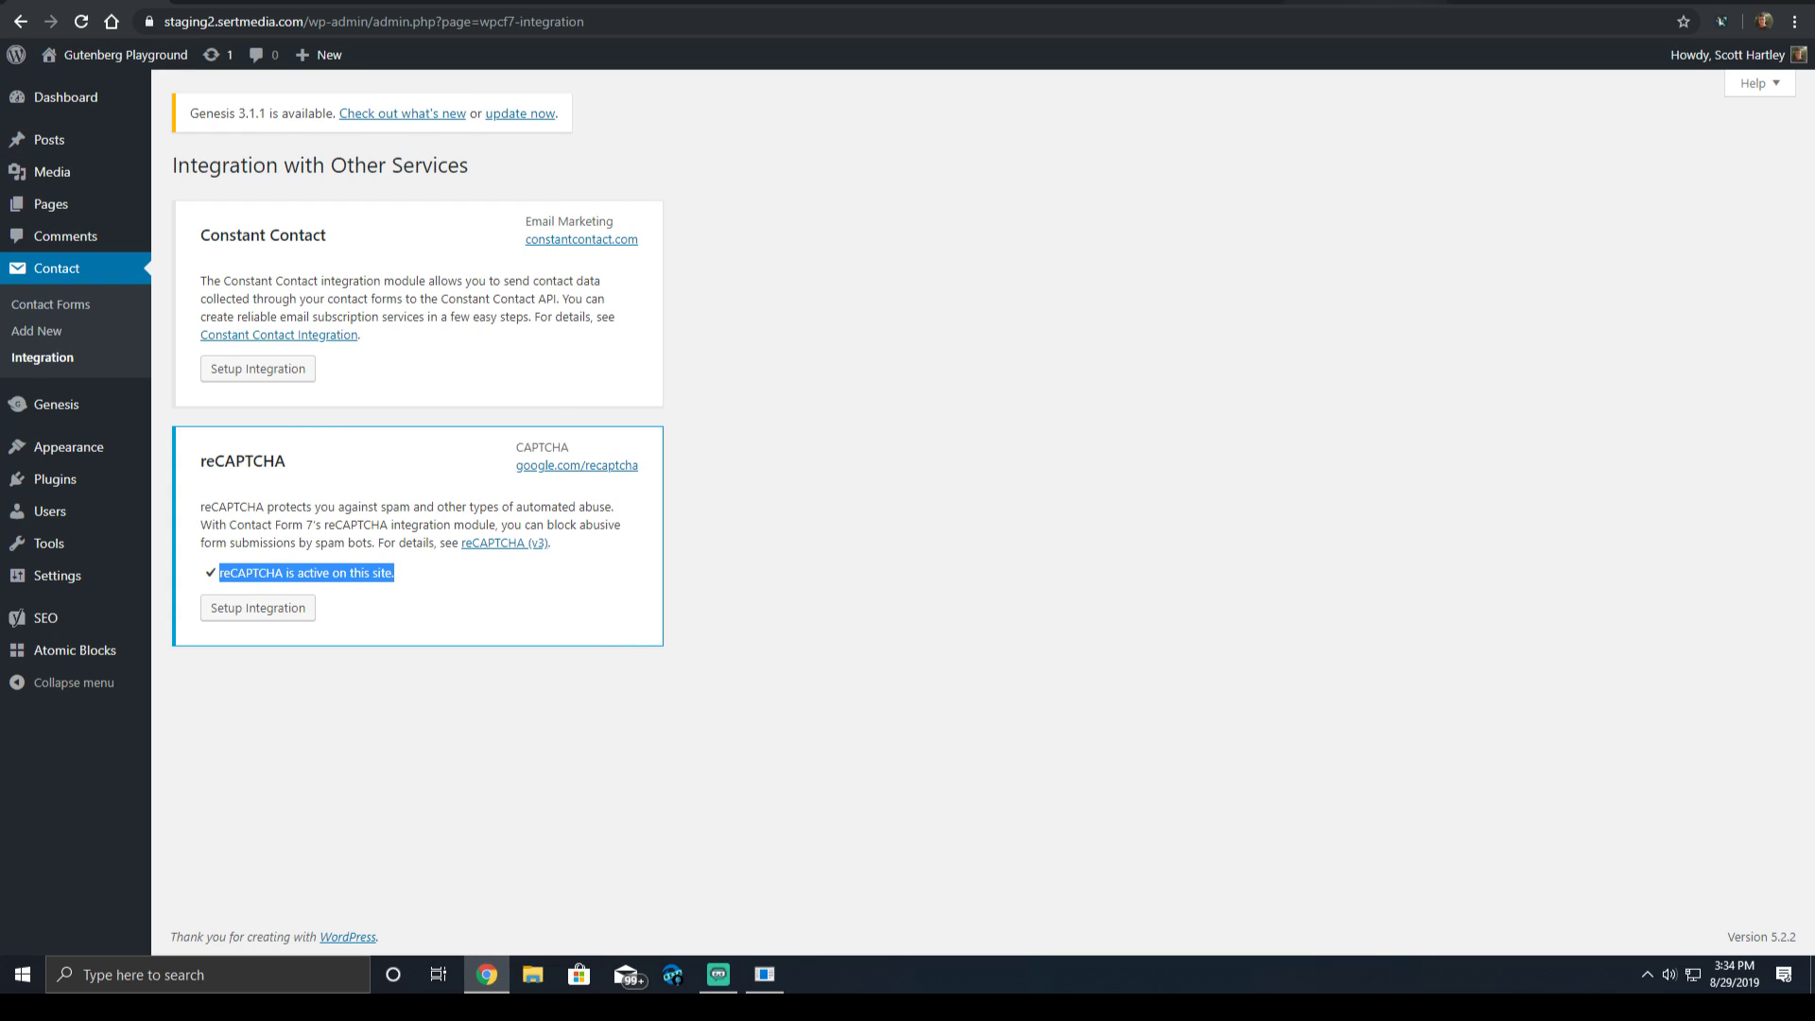
Compare the overall performance scores of the original and new PageSpeed Insights mobile analyses.
left_click(1332, 4)
scroll(1137, 275, "up", 15)
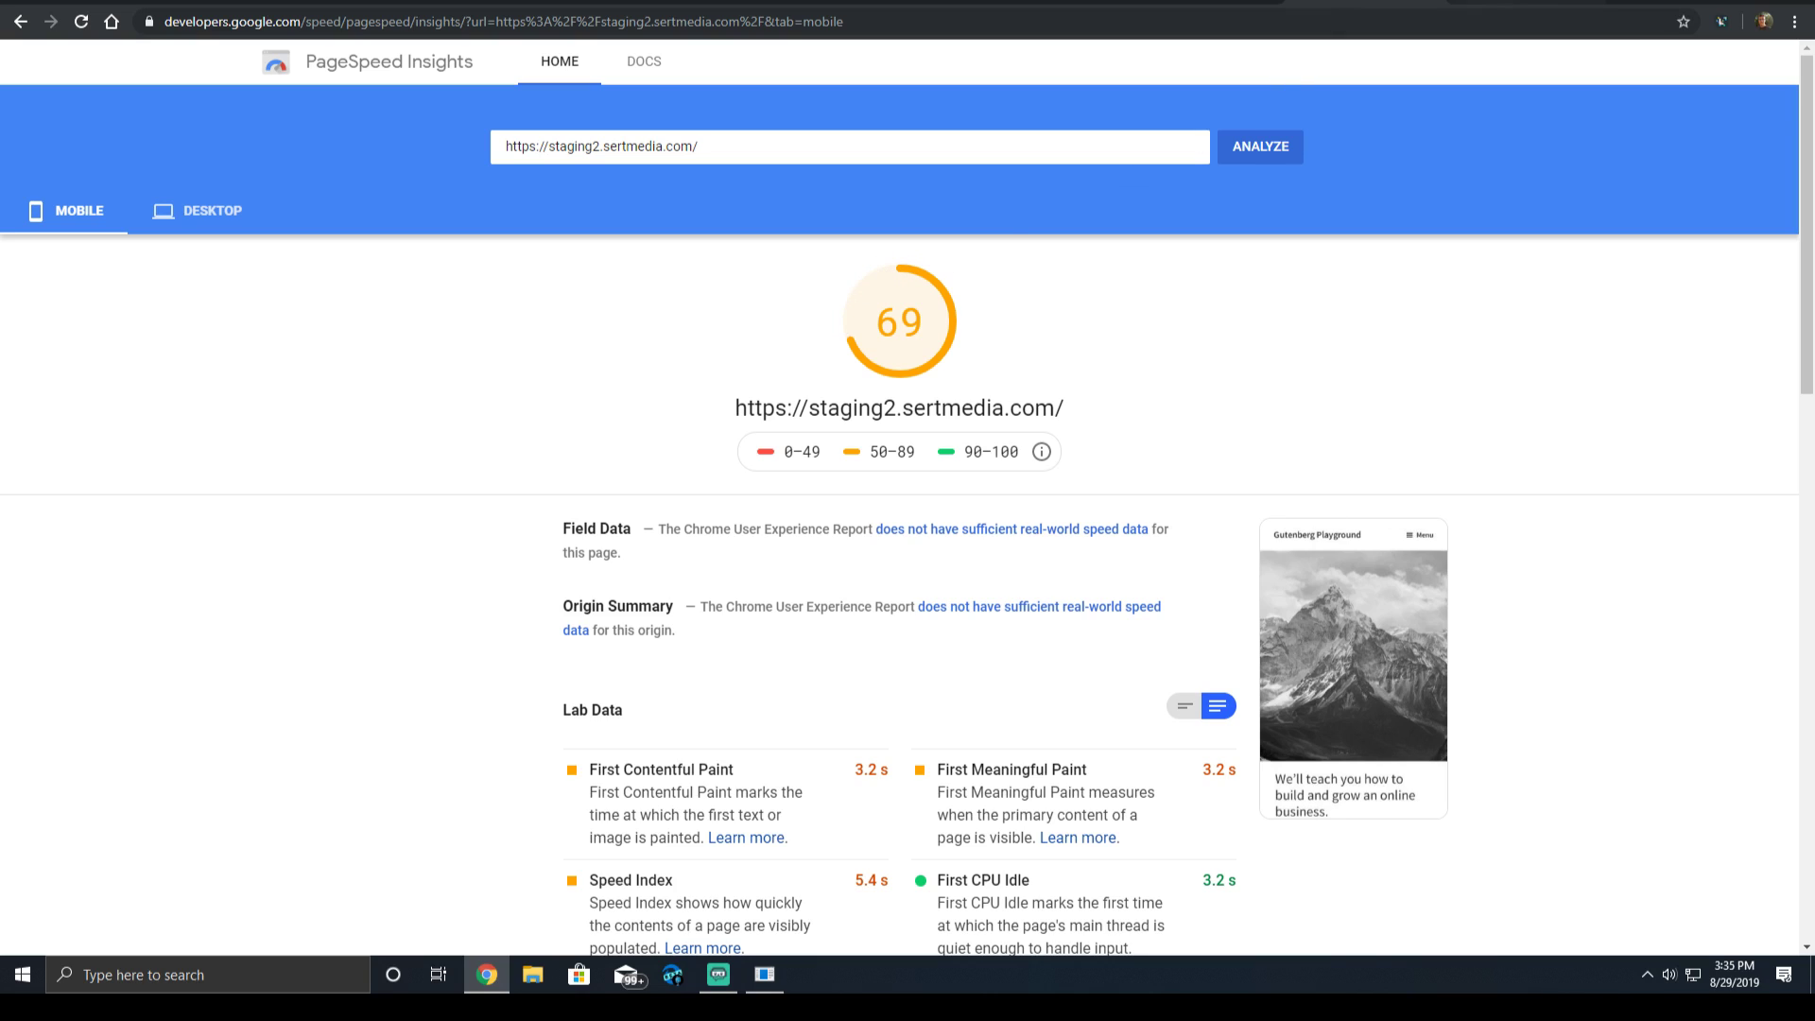
left_click(1491, 3)
scroll(1227, 261, "up", 4)
Compare the performance grade, page size, load time and requests in both Pingdom results.
key("ctrl+shift+Tab")
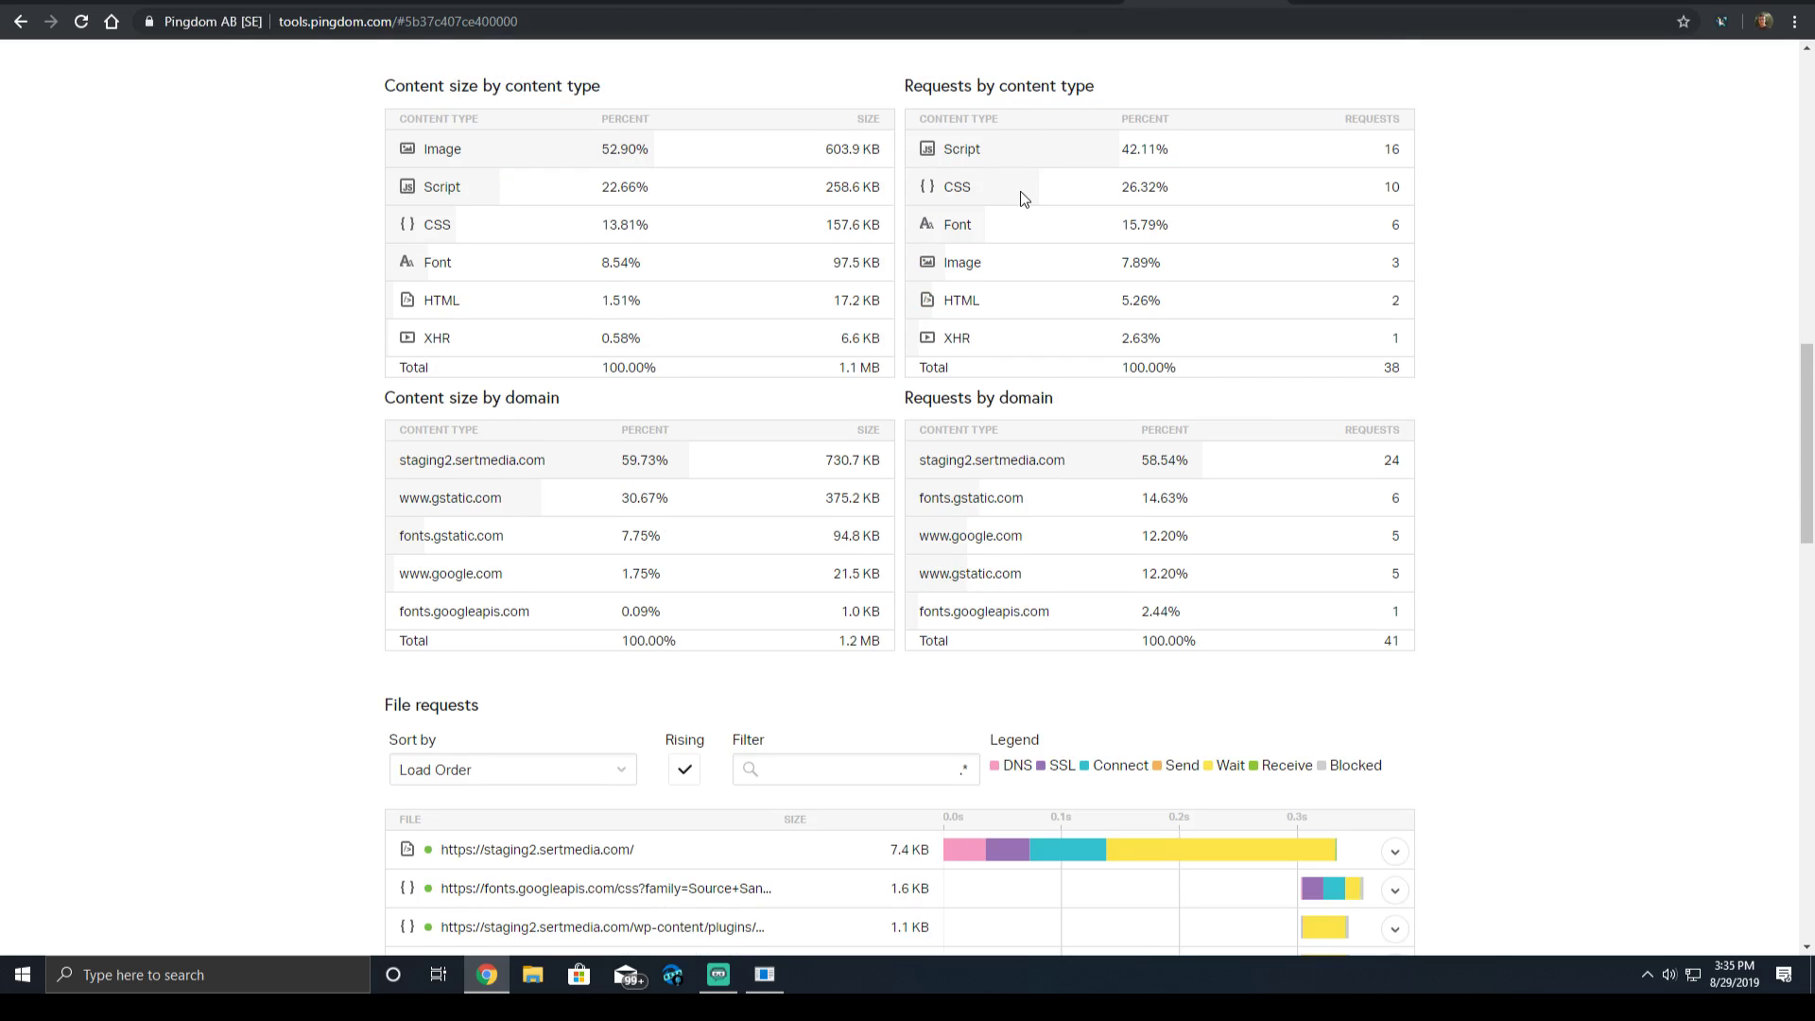
scroll(1019, 197, "up", 6)
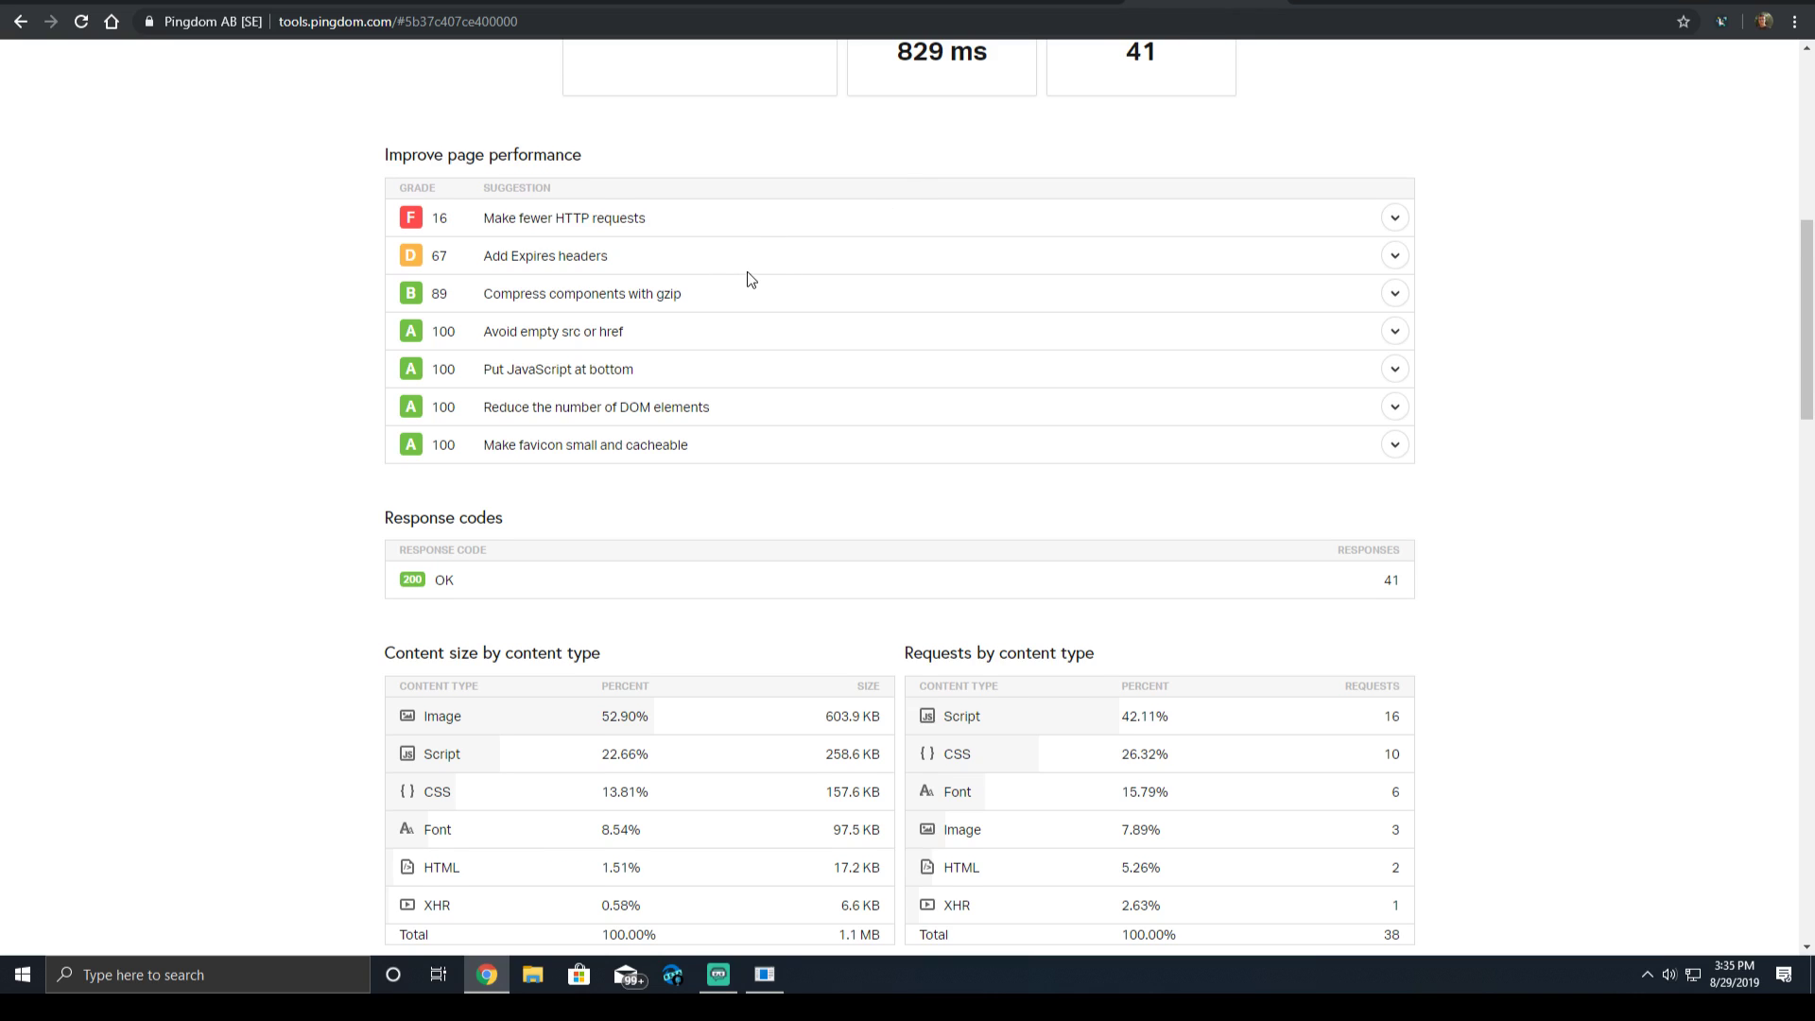
scroll(752, 279, "up", 3)
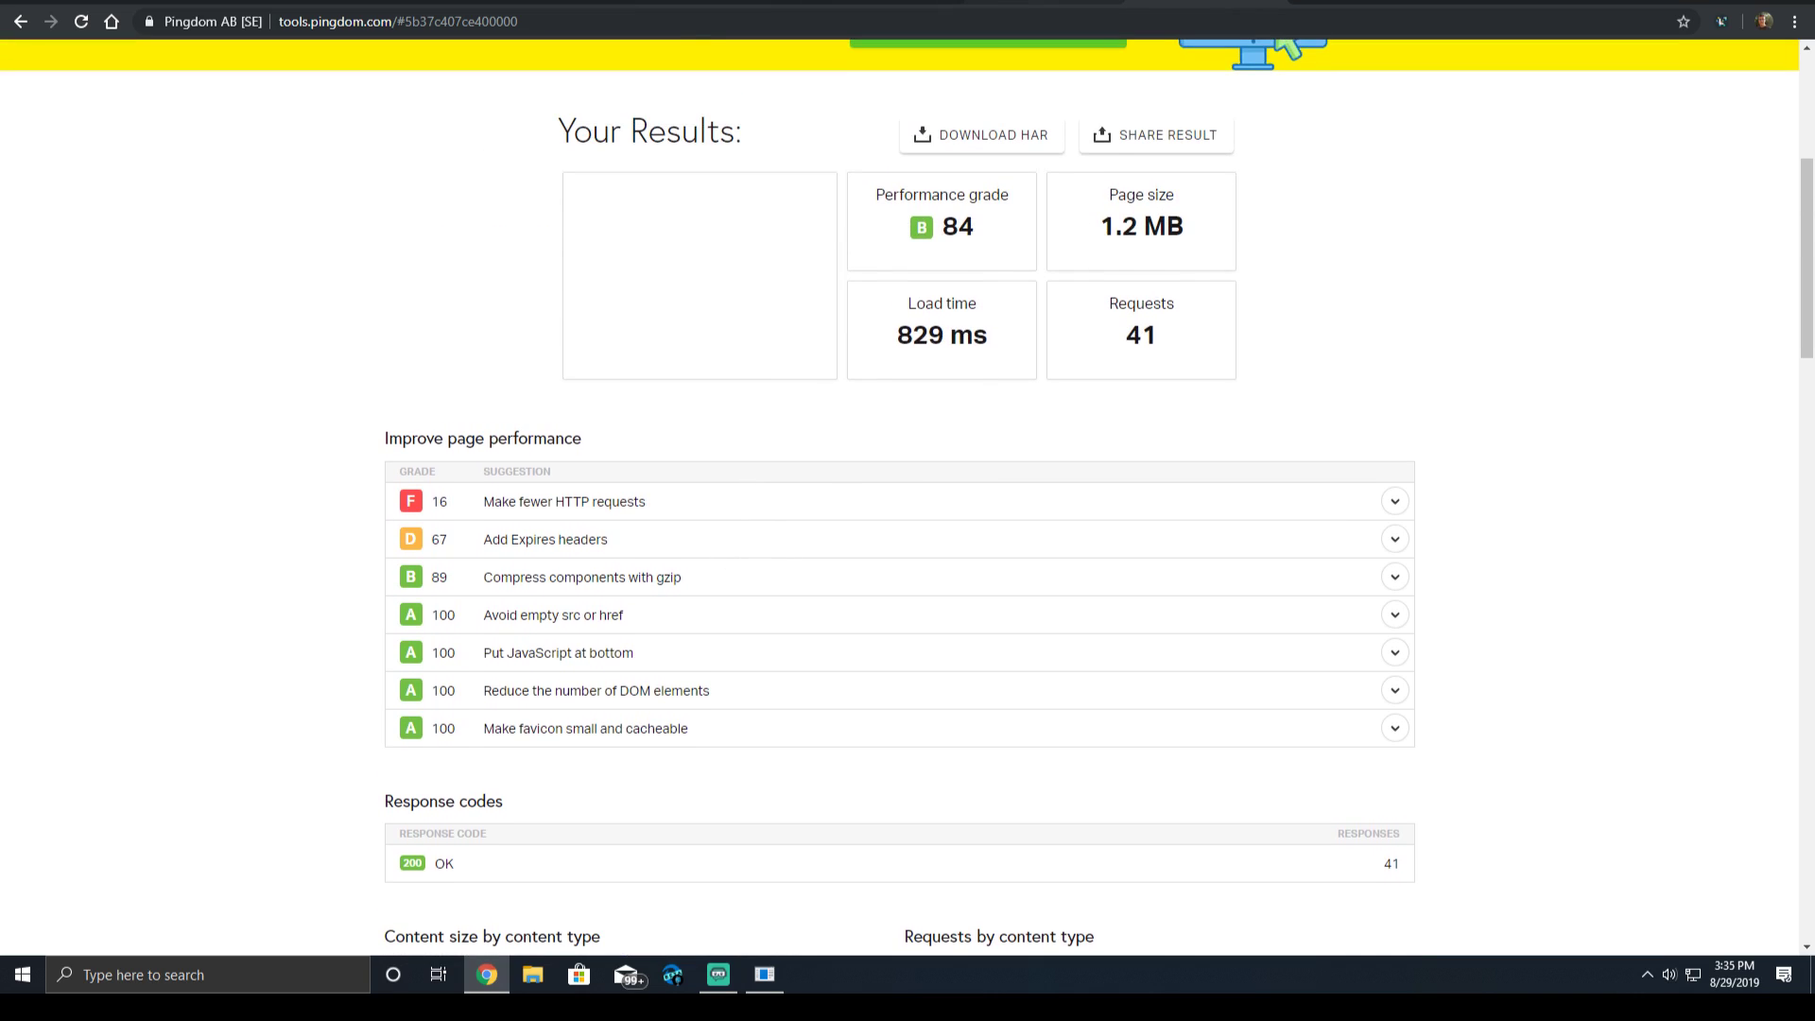
scroll(914, 350, "down", 9)
scroll(915, 350, "up", 12)
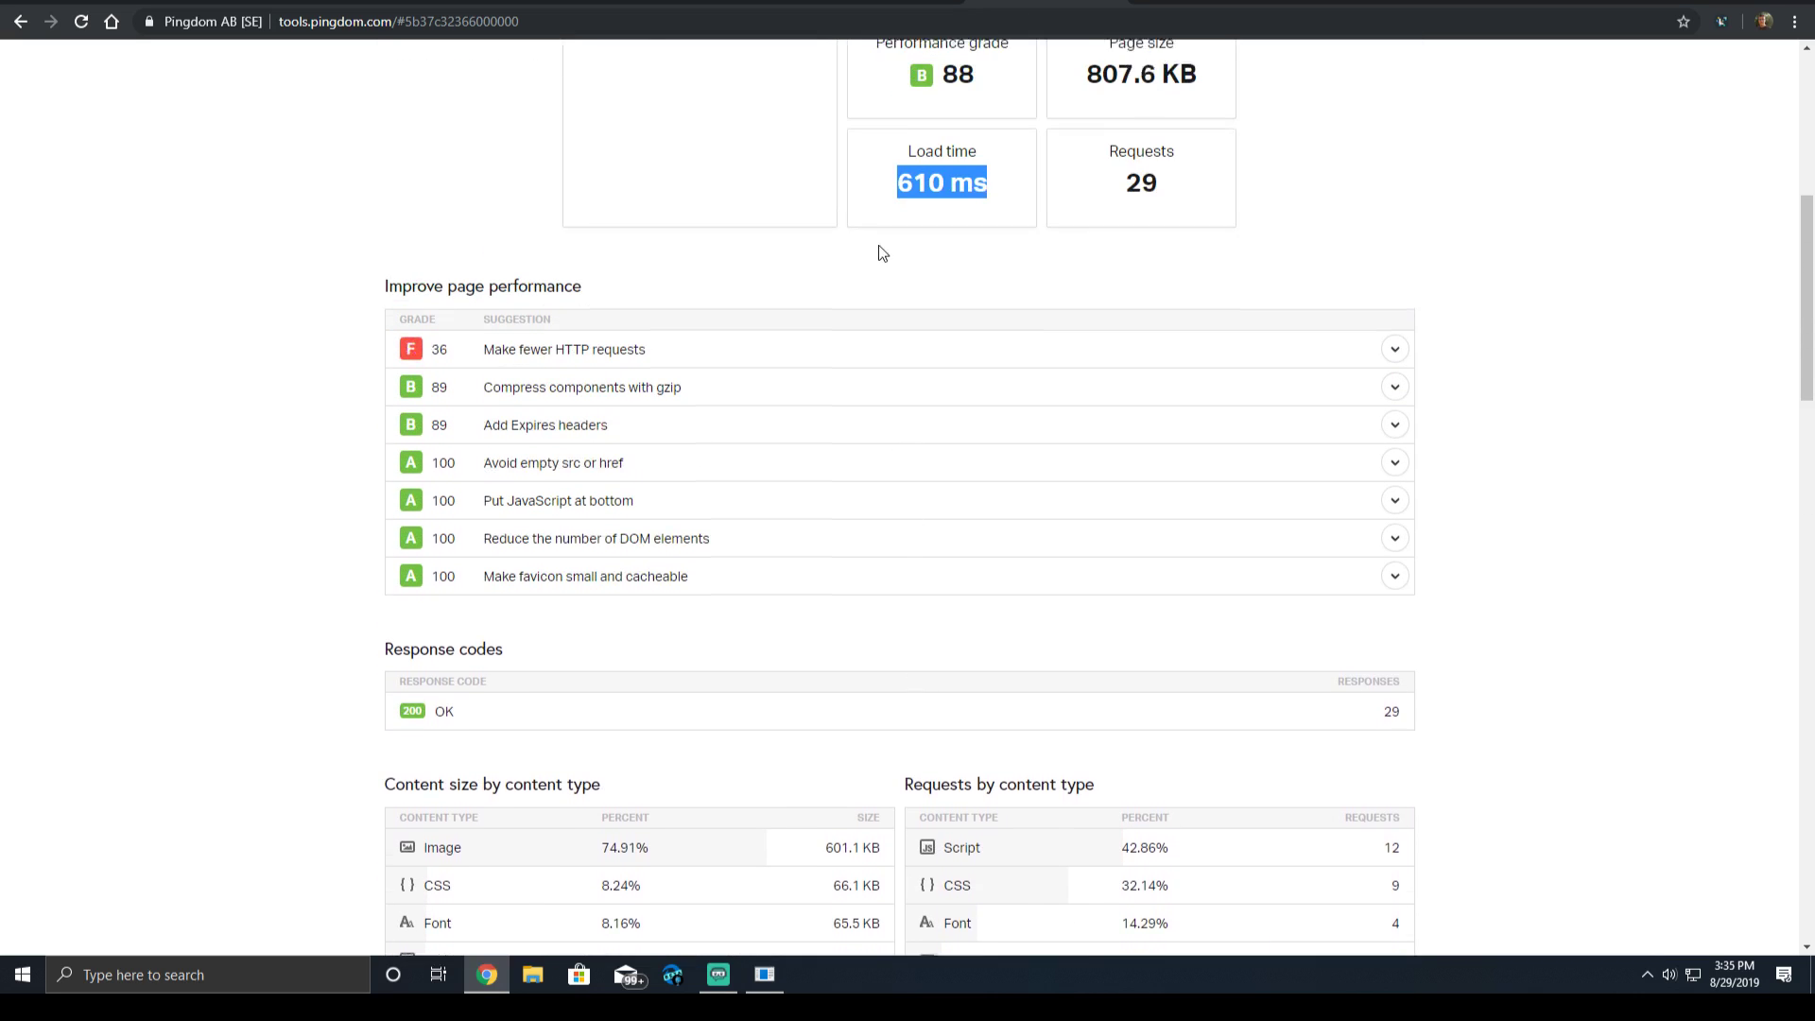